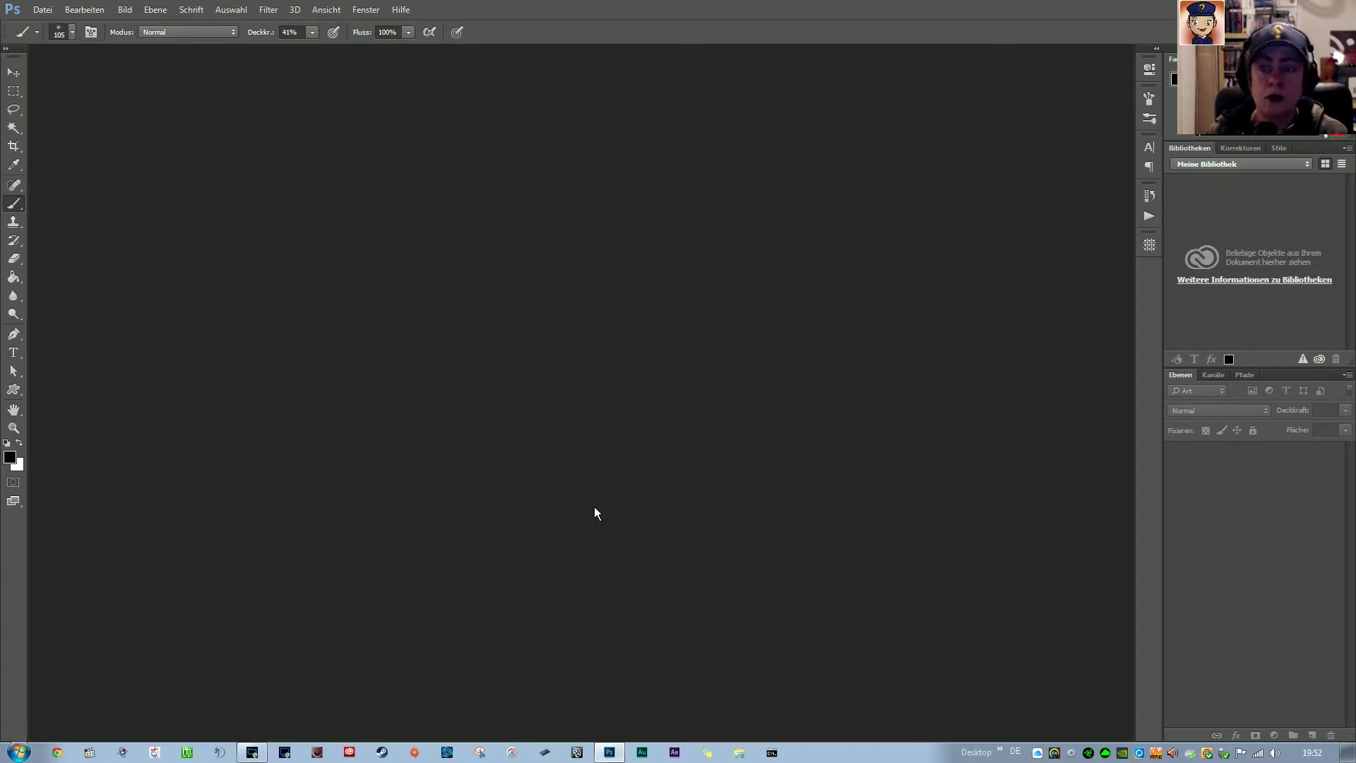
Start a new document named Thumbnail with width 1280, height 720 and resolution 72
left_click(43, 10)
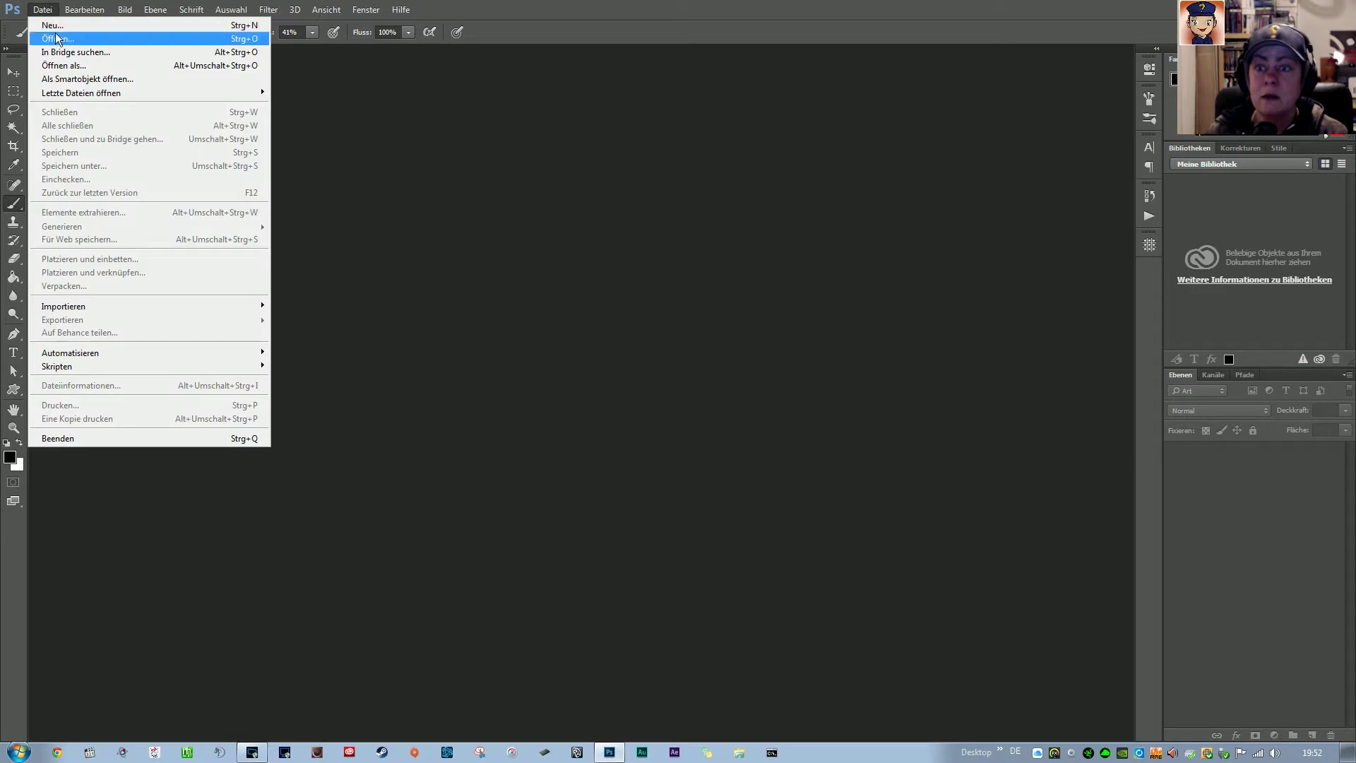
left_click(73, 26)
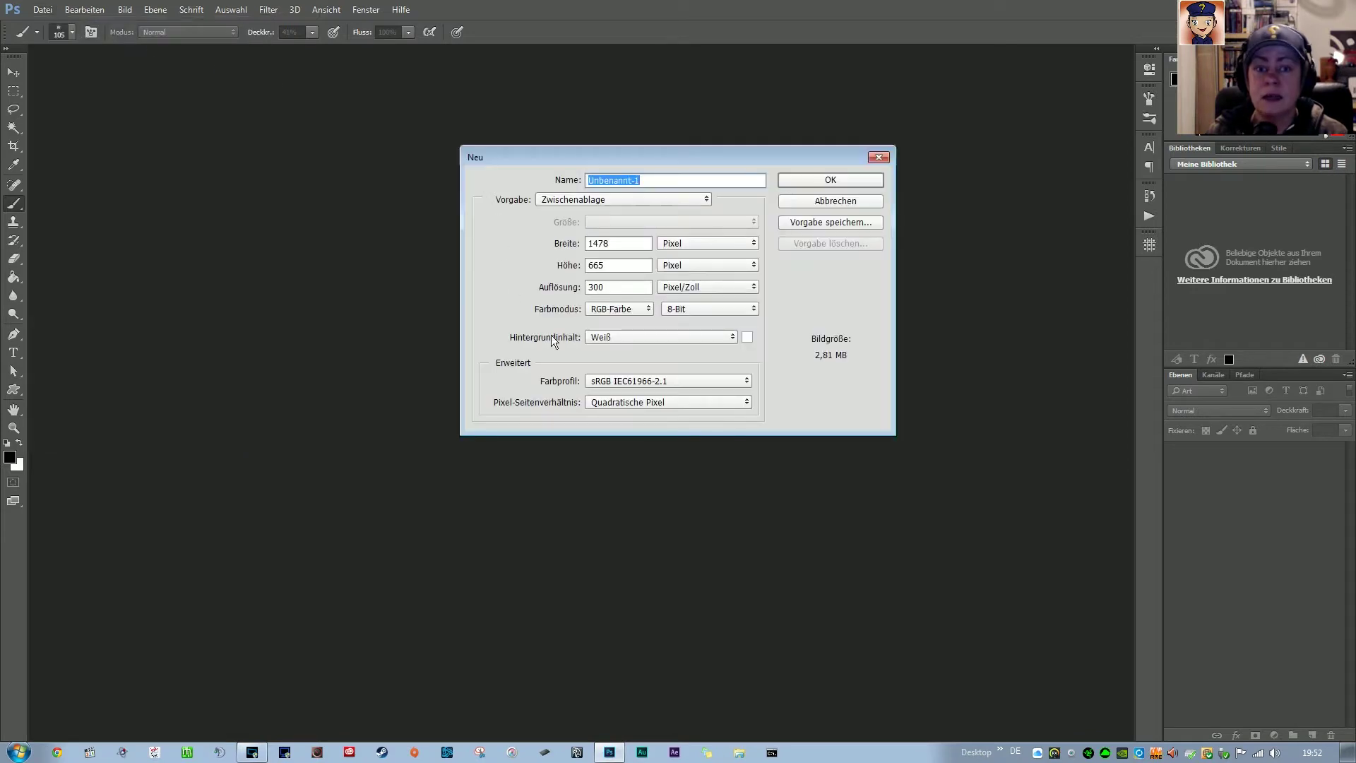
type("Thu")
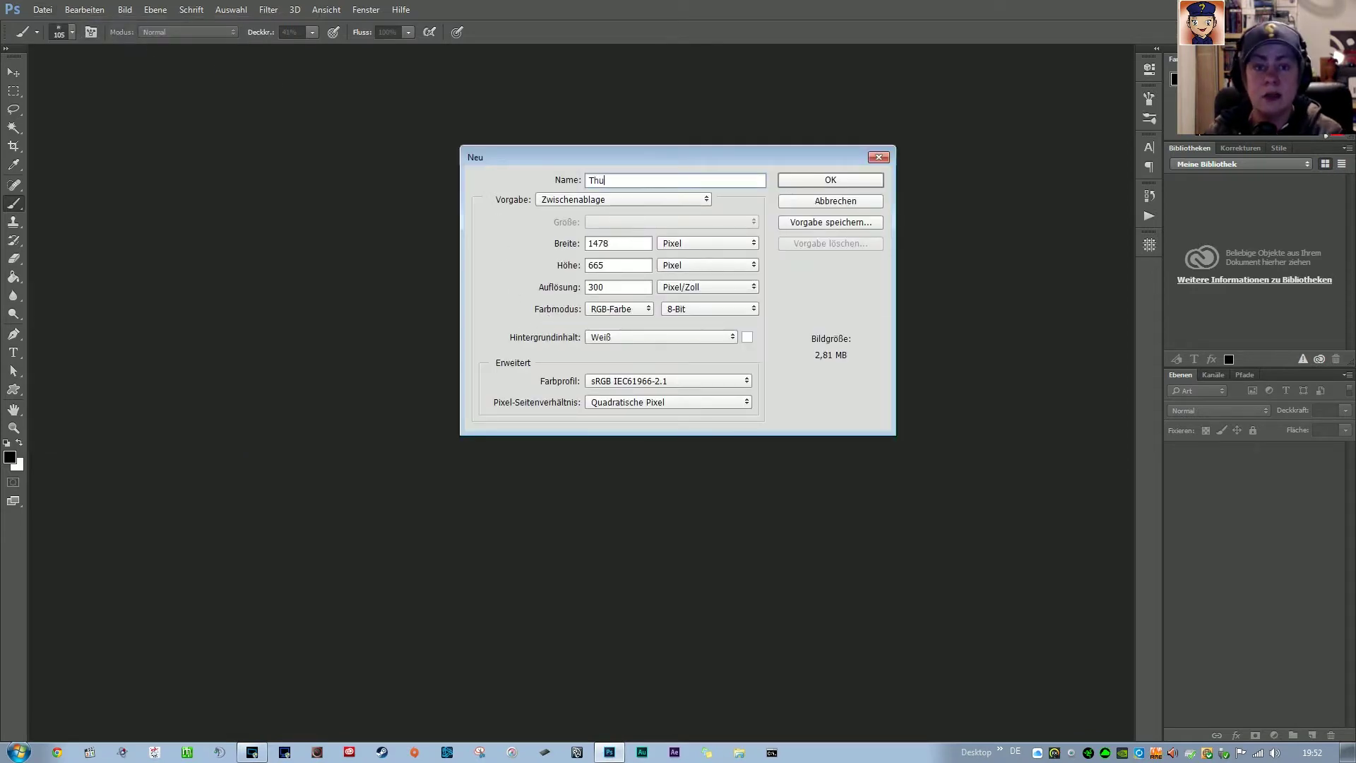
type("mbnail")
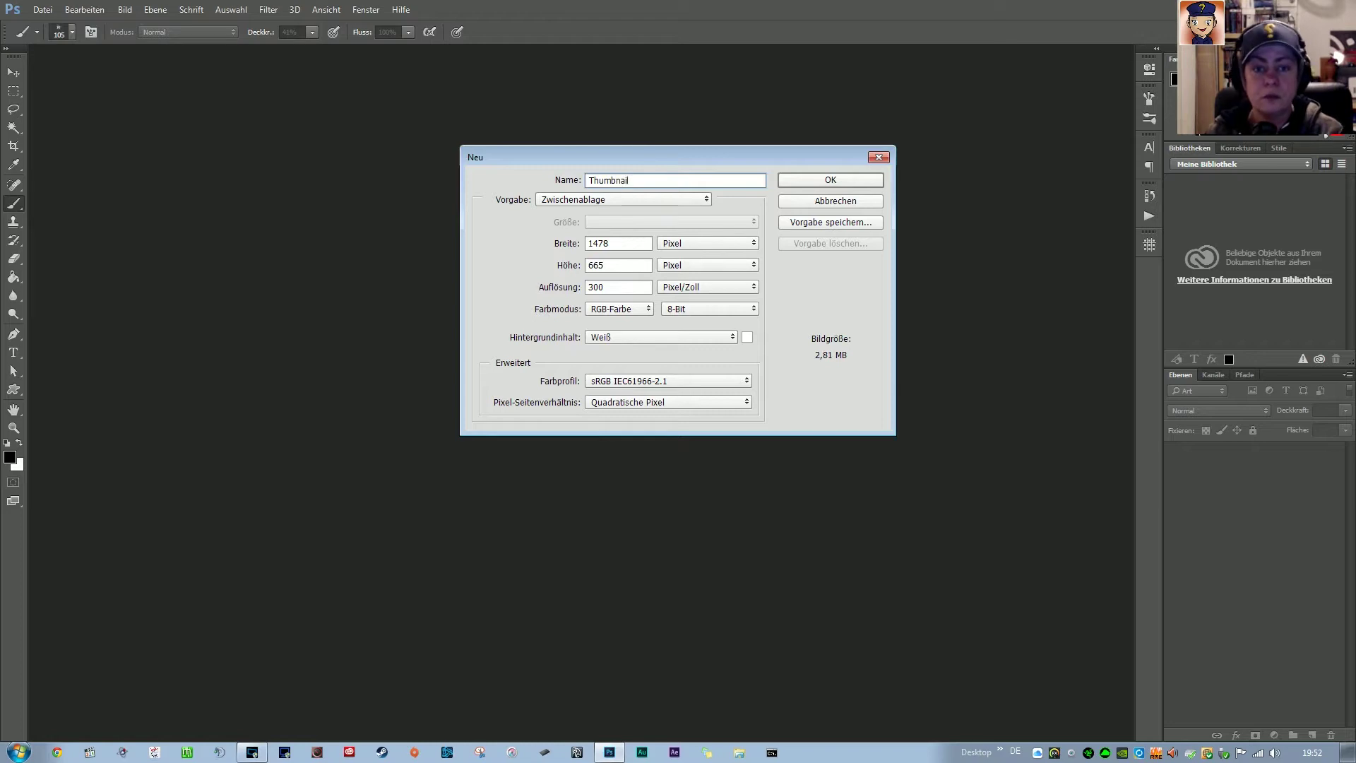
double_click(630, 244)
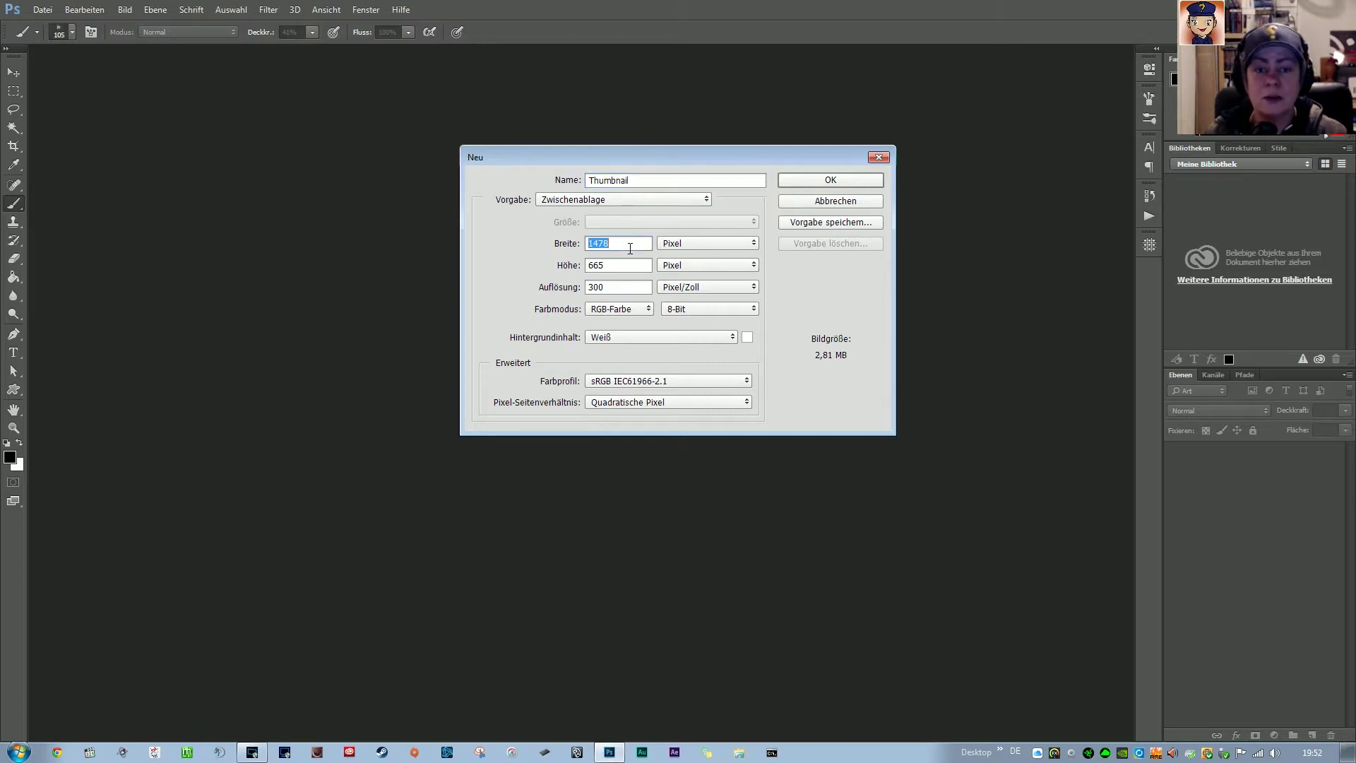
type("1280")
key("Tab")
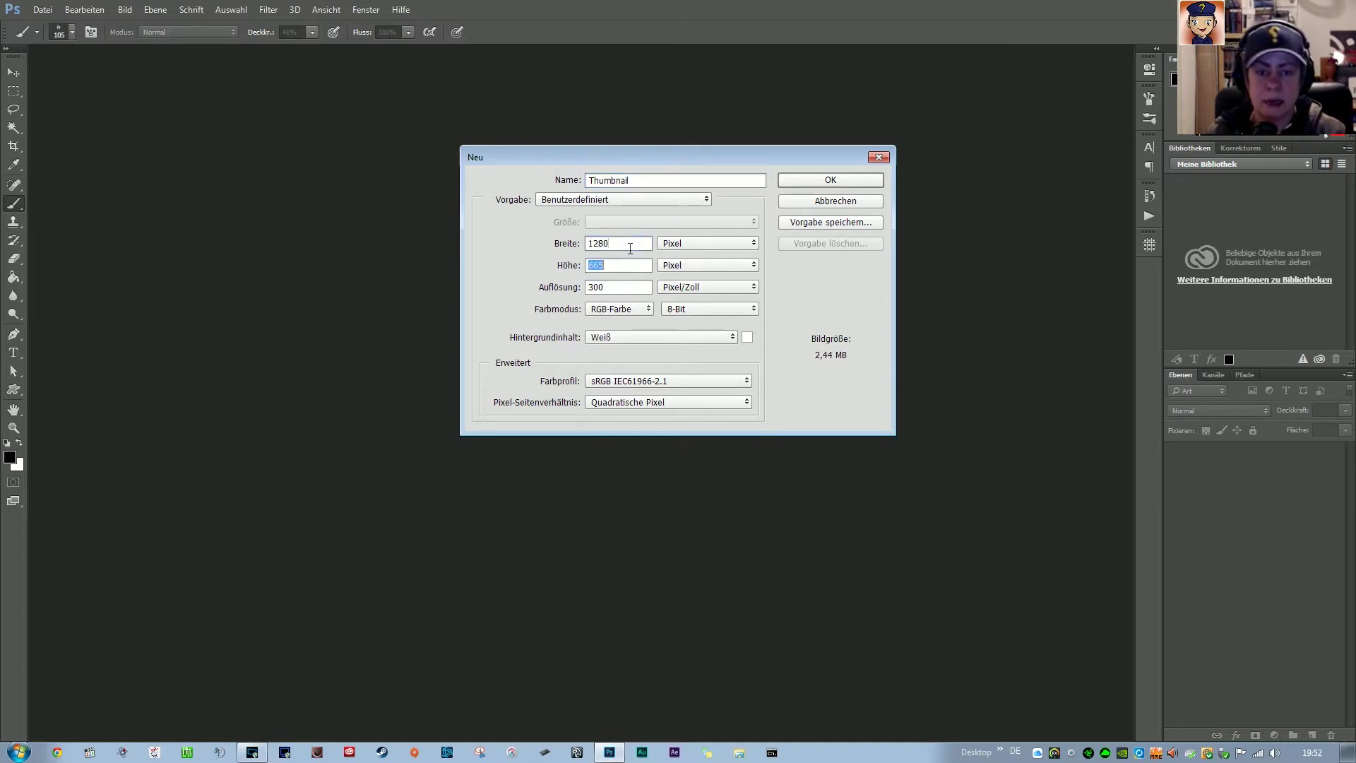
type("720")
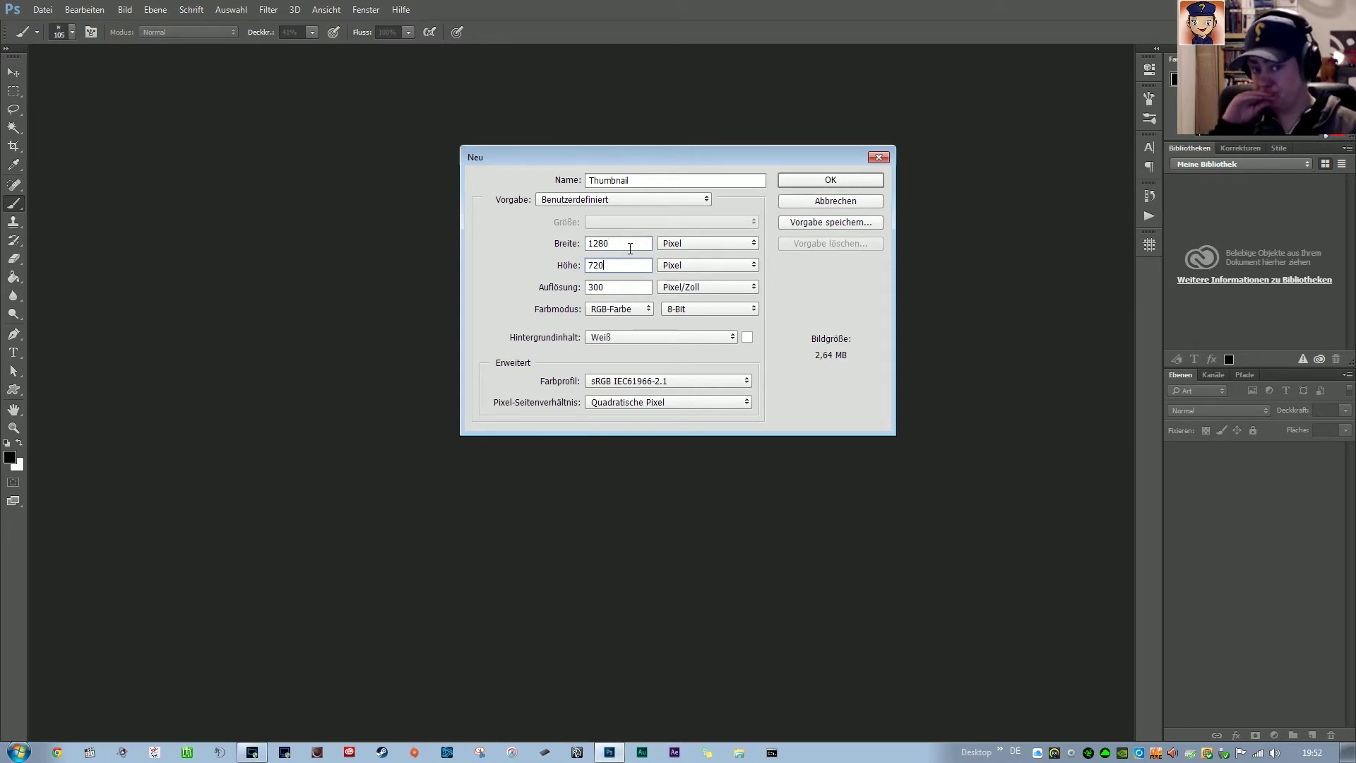
key("Tab")
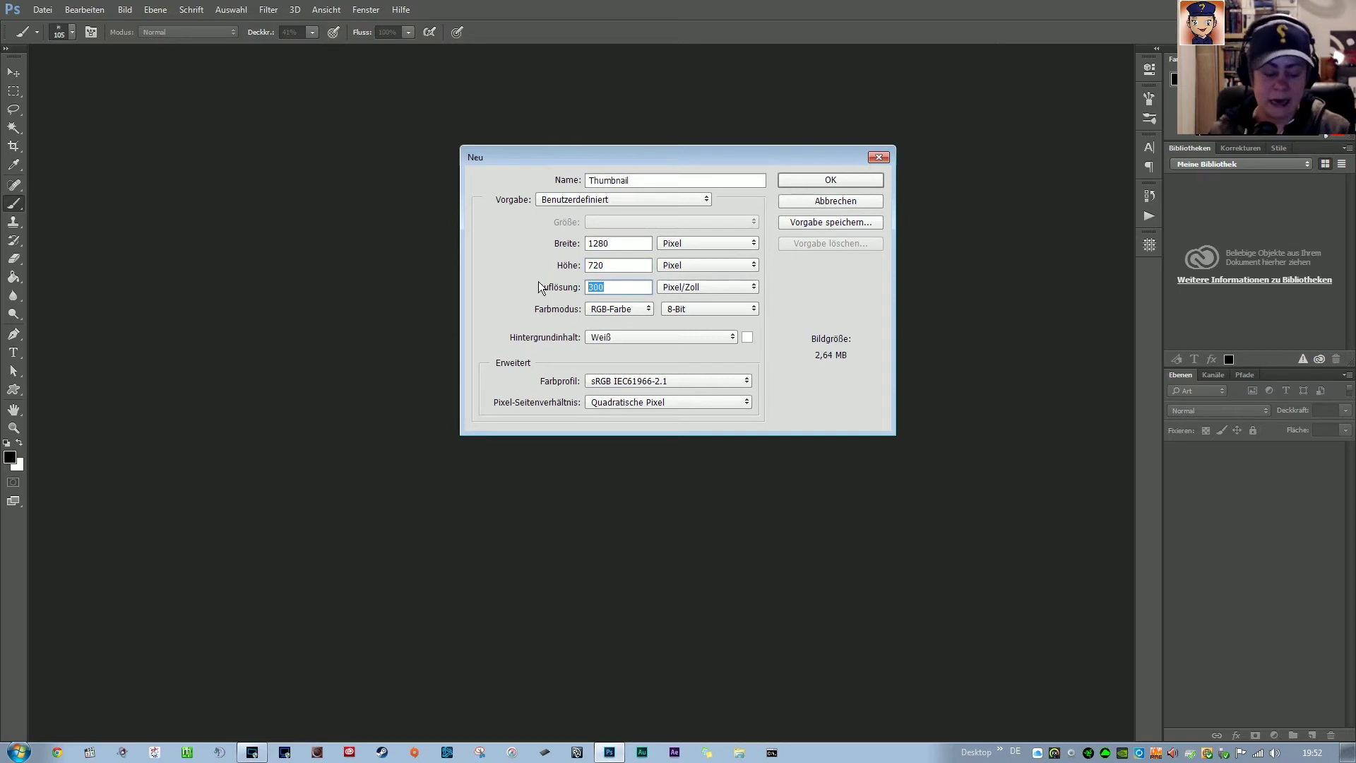
type("72")
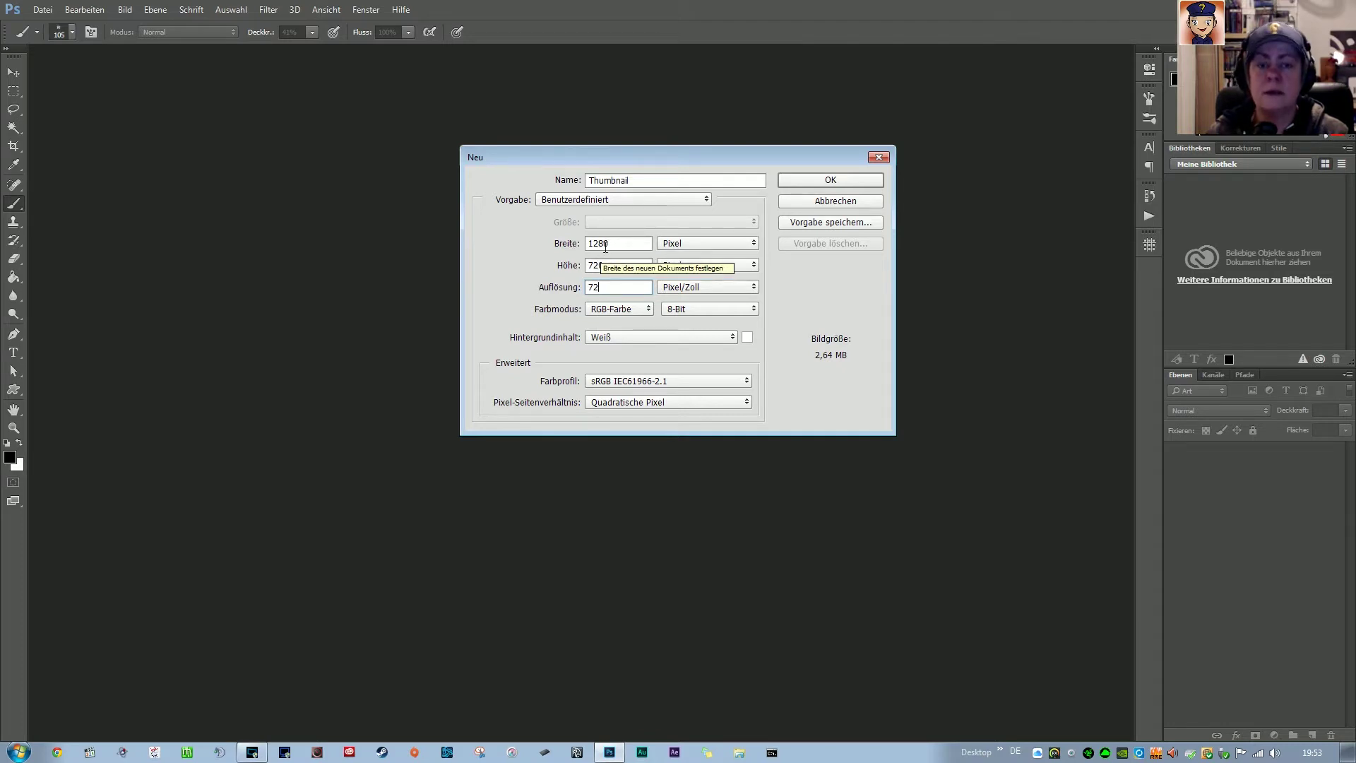
Confirm the Neu dialog to create the blank white 1280 × 720 Thumbnail canvas
left_click(612, 290)
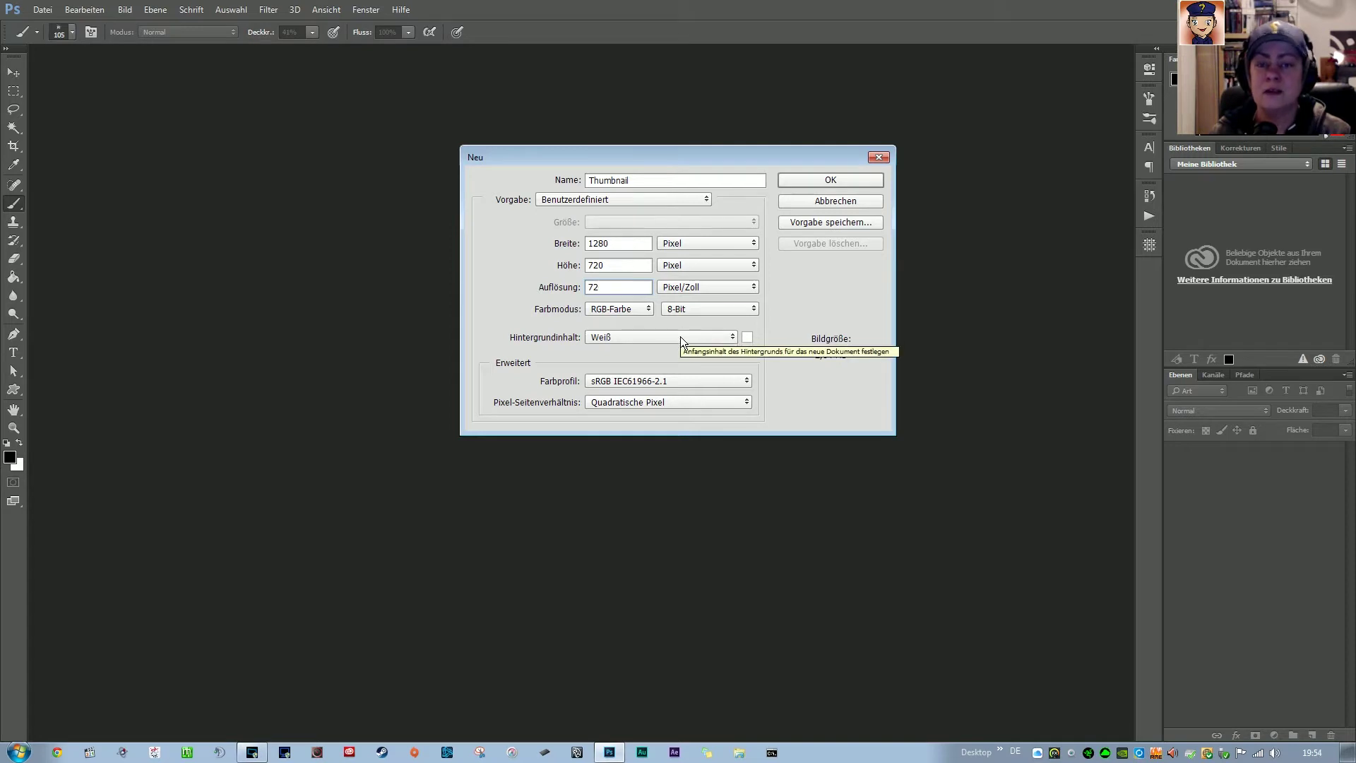
left_click(822, 180)
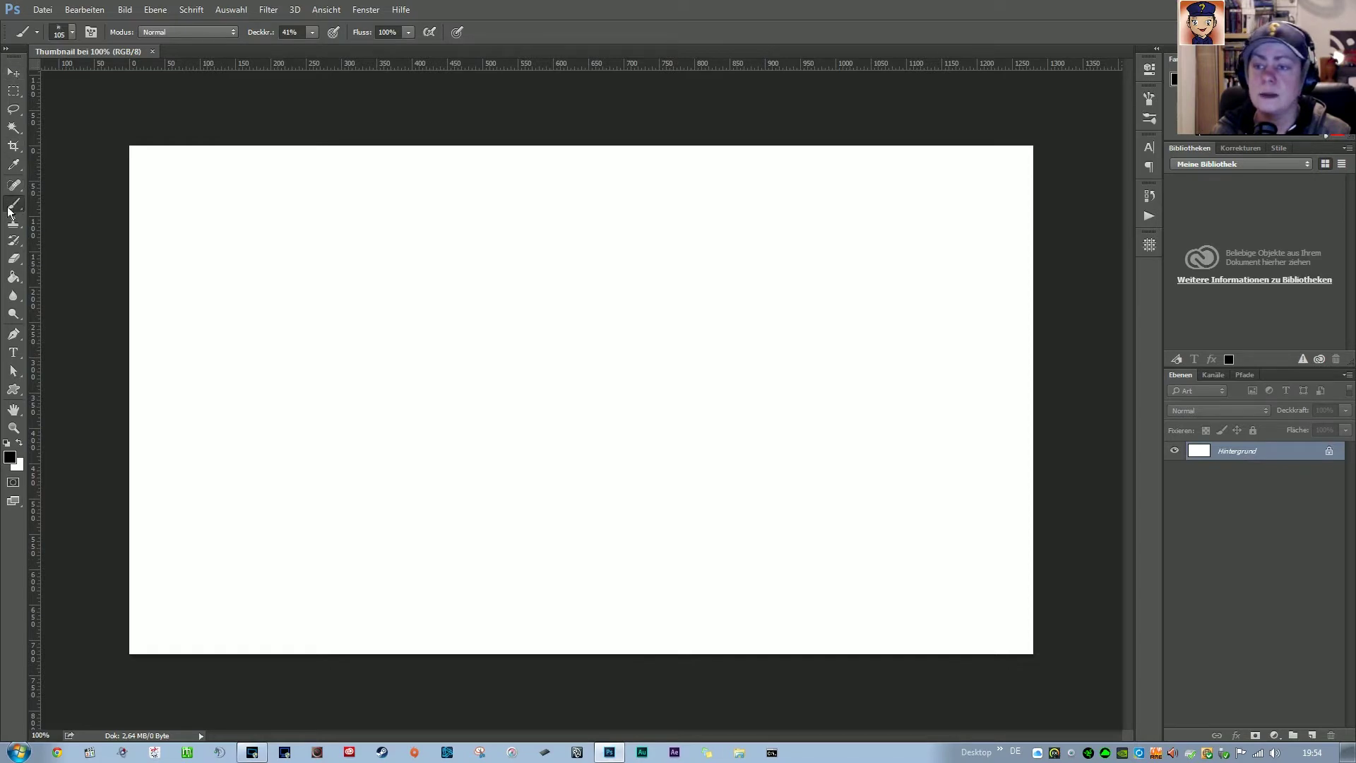
Add a new empty layer above the background and name it Sprechblase
left_click(14, 73)
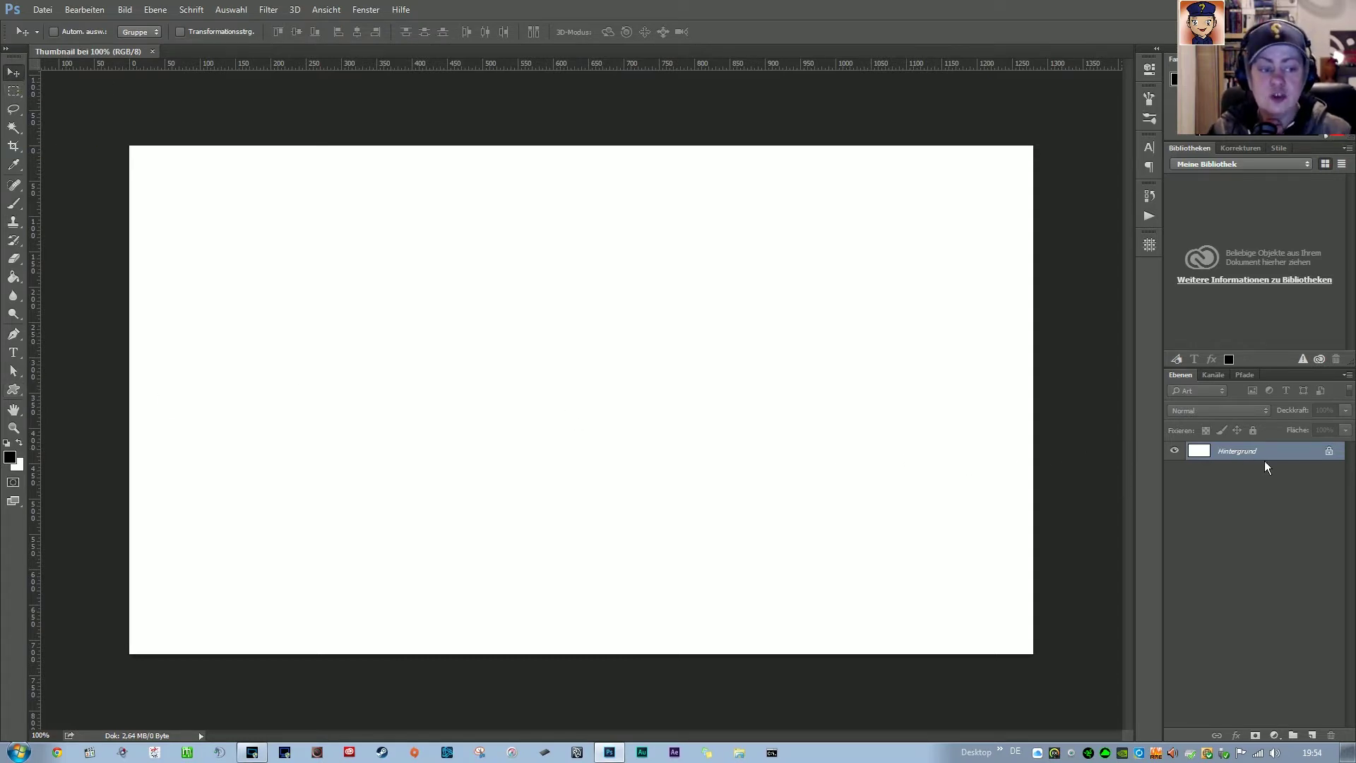
left_click(1313, 737)
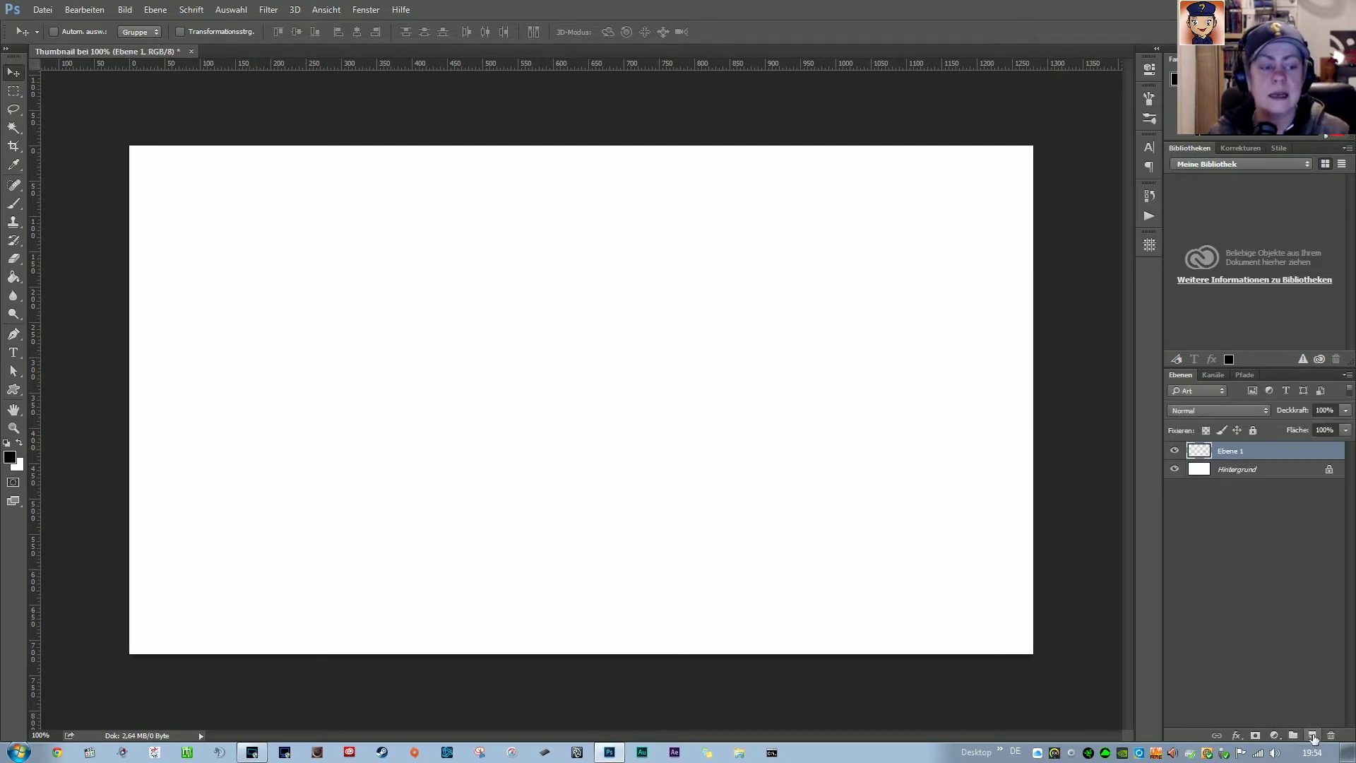
double_click(1230, 452)
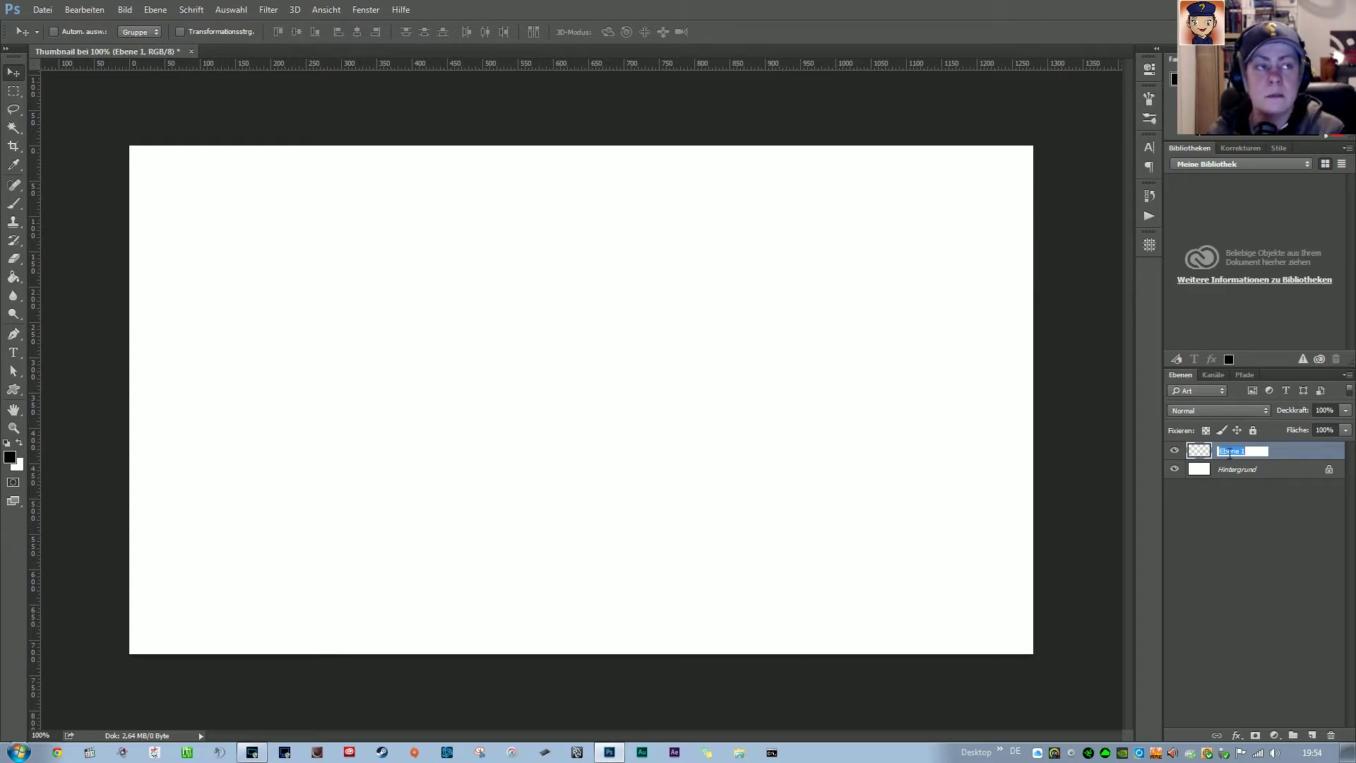
type("Sprech")
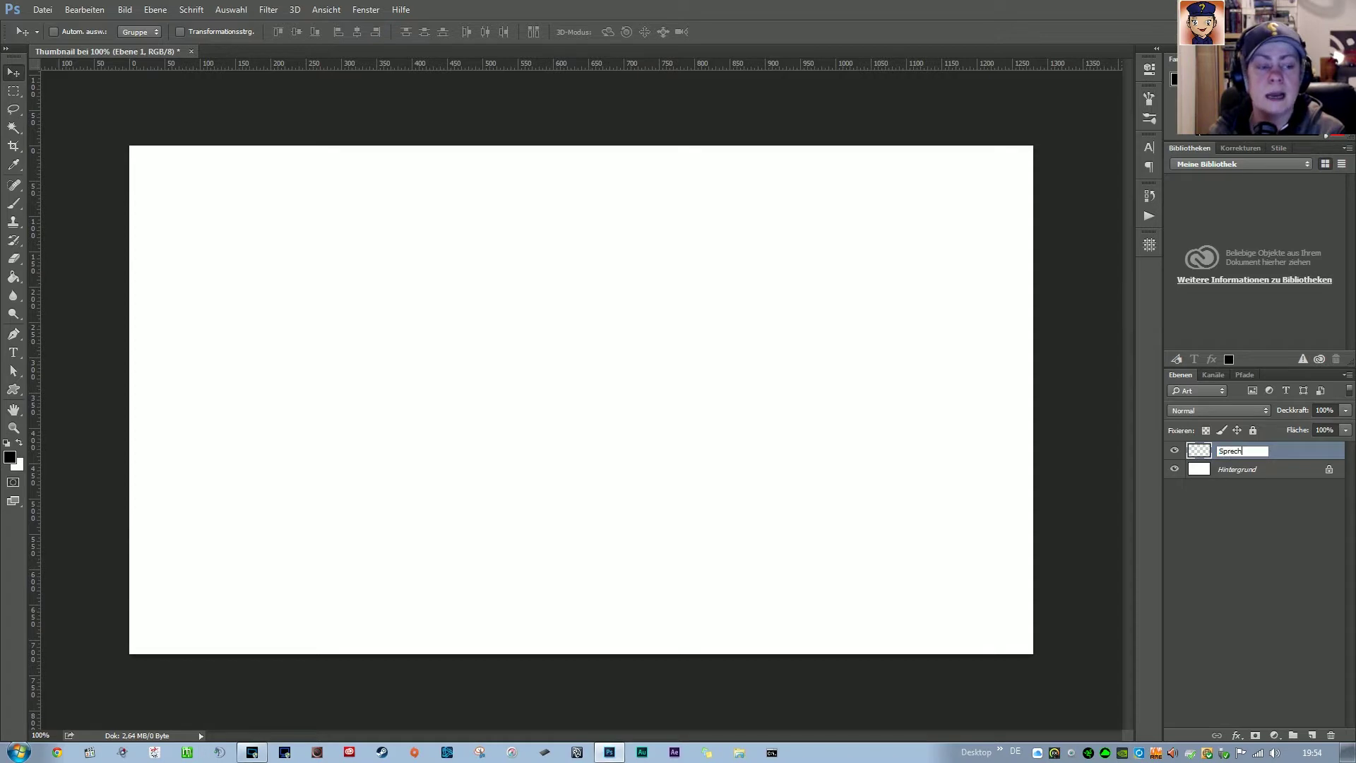
type("blase")
key("Return")
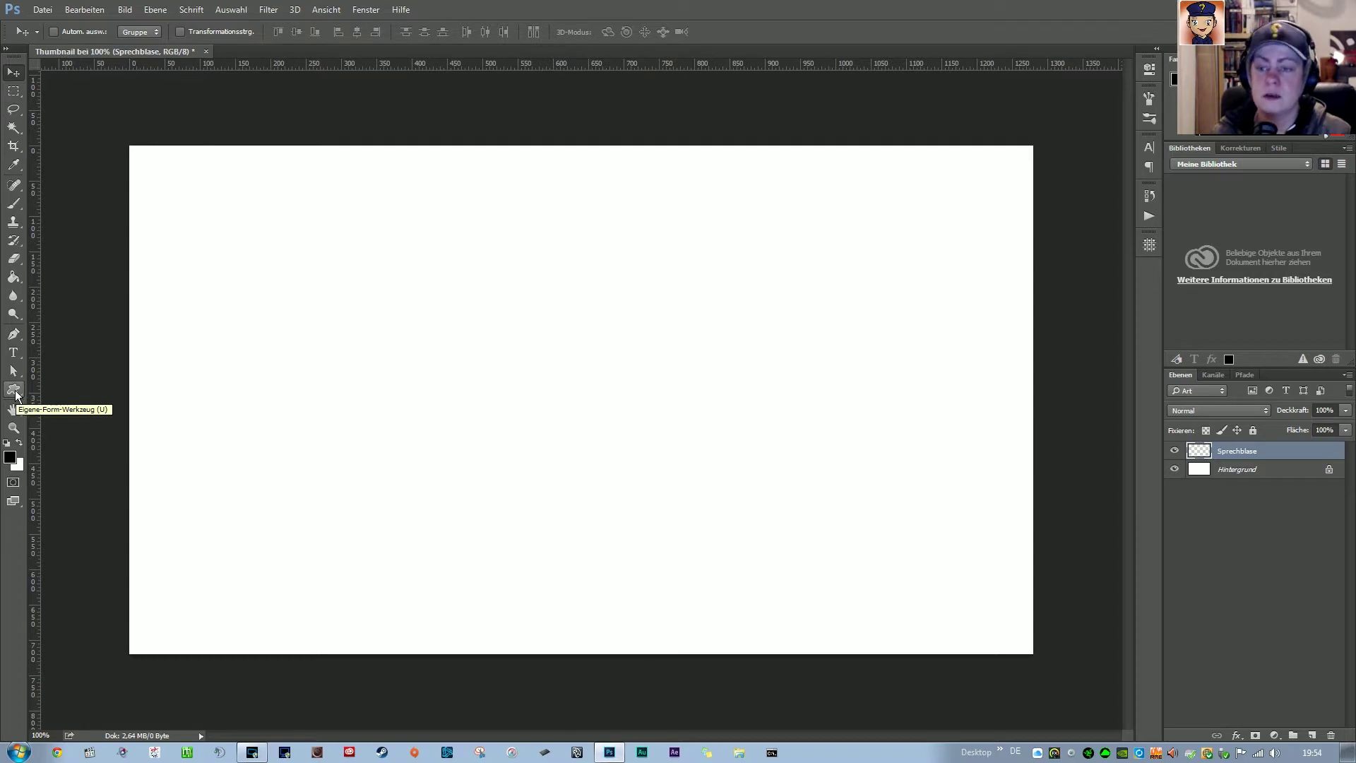
Select the Custom Shape tool and browse the shapes in the Form shape picker
left_click(14, 390)
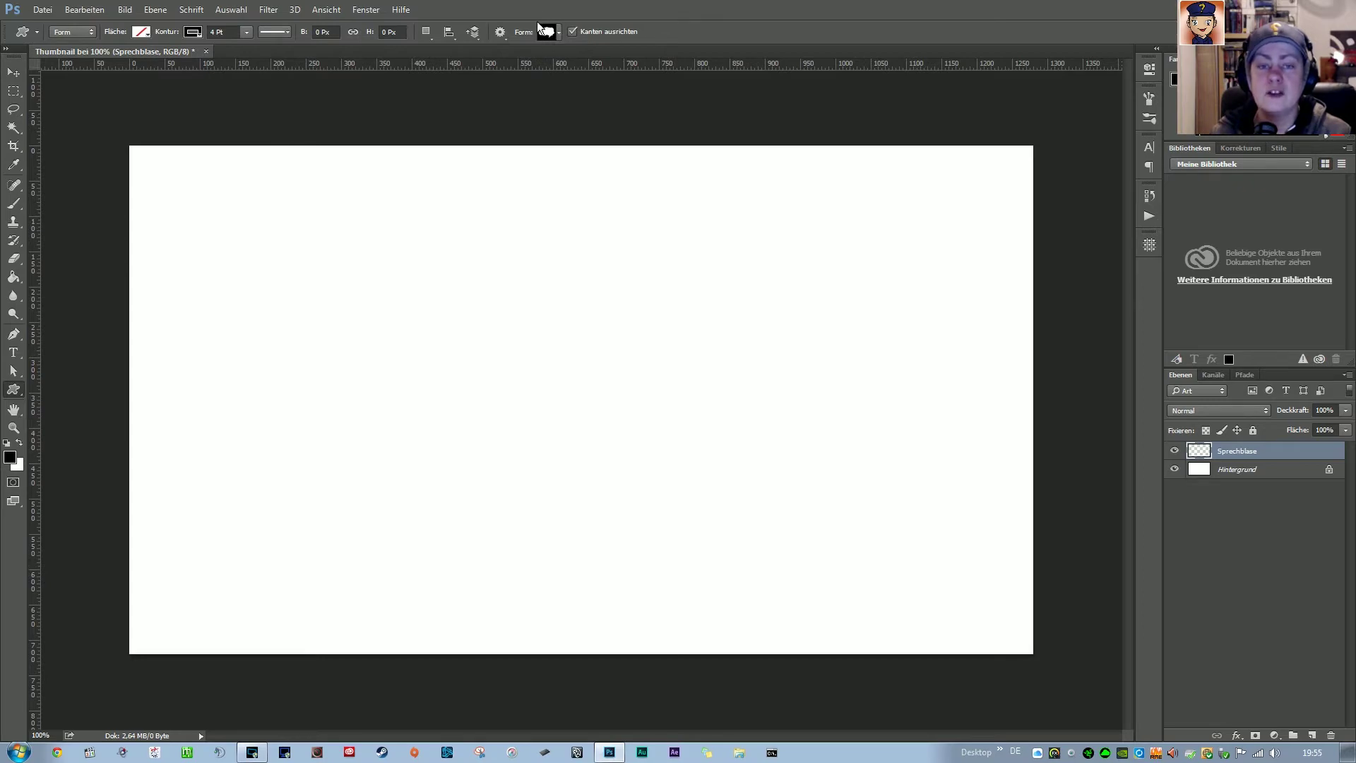
left_click(561, 34)
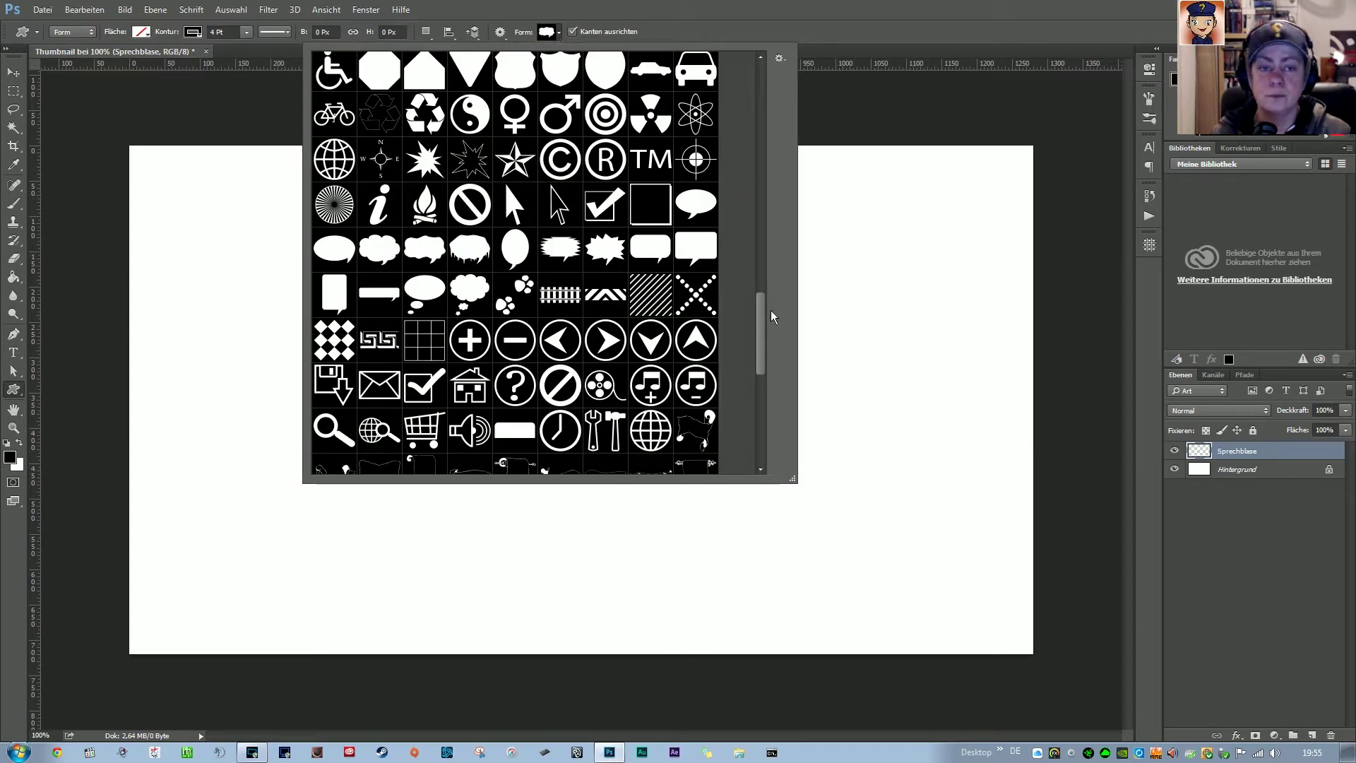
scroll(758, 258, "up", 5)
left_click_drag(758, 258, 765, 81)
scroll(764, 85, "down", 2)
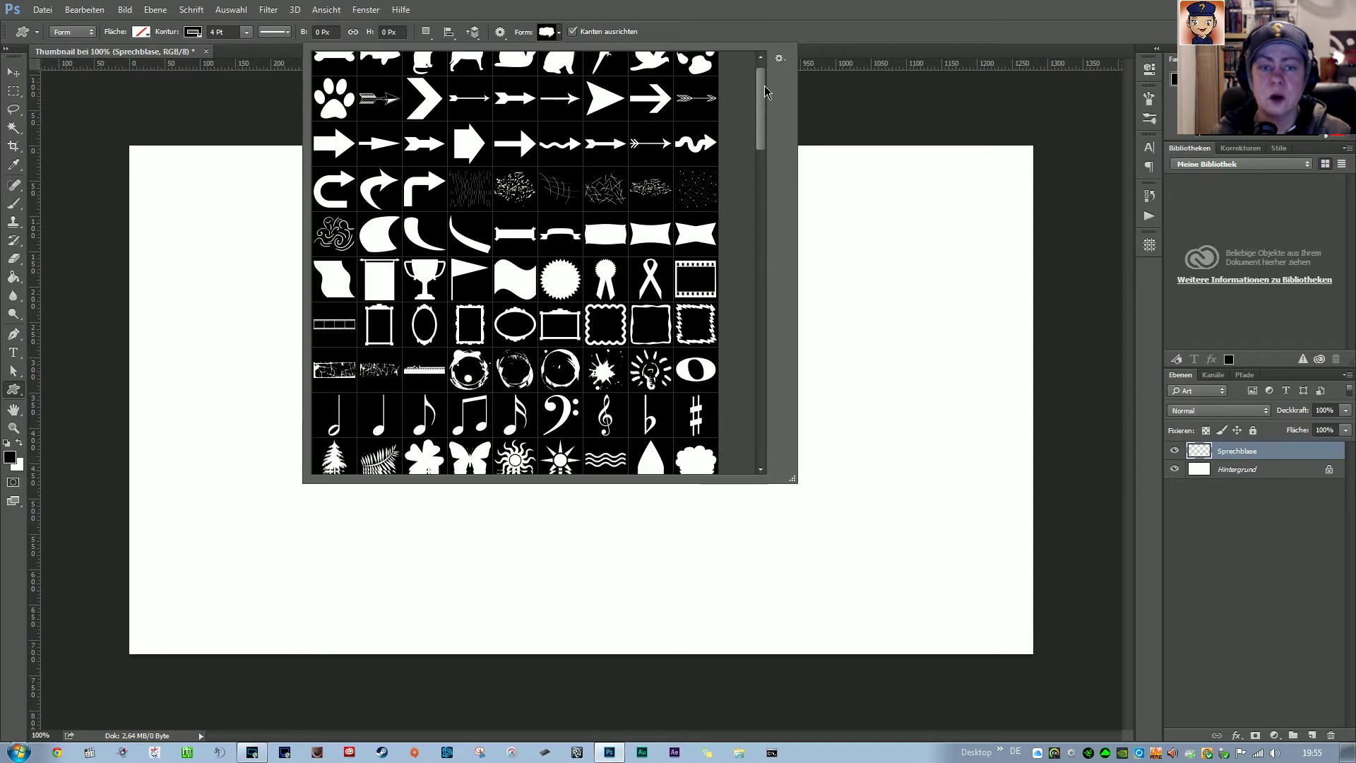
scroll(769, 103, "down", 2)
scroll(770, 113, "down", 3)
scroll(773, 148, "down", 4)
scroll(777, 190, "down", 5)
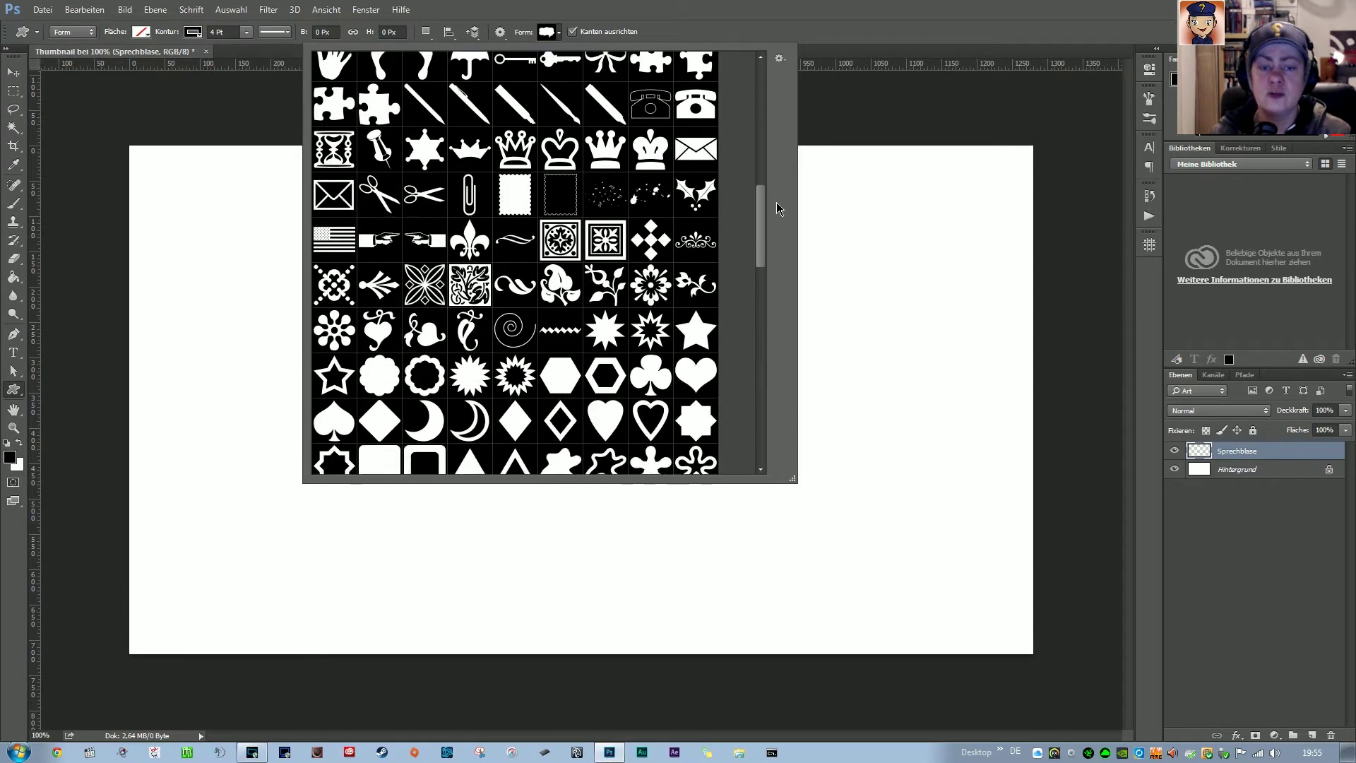
scroll(778, 215, "down", 1)
scroll(779, 222, "up", 3)
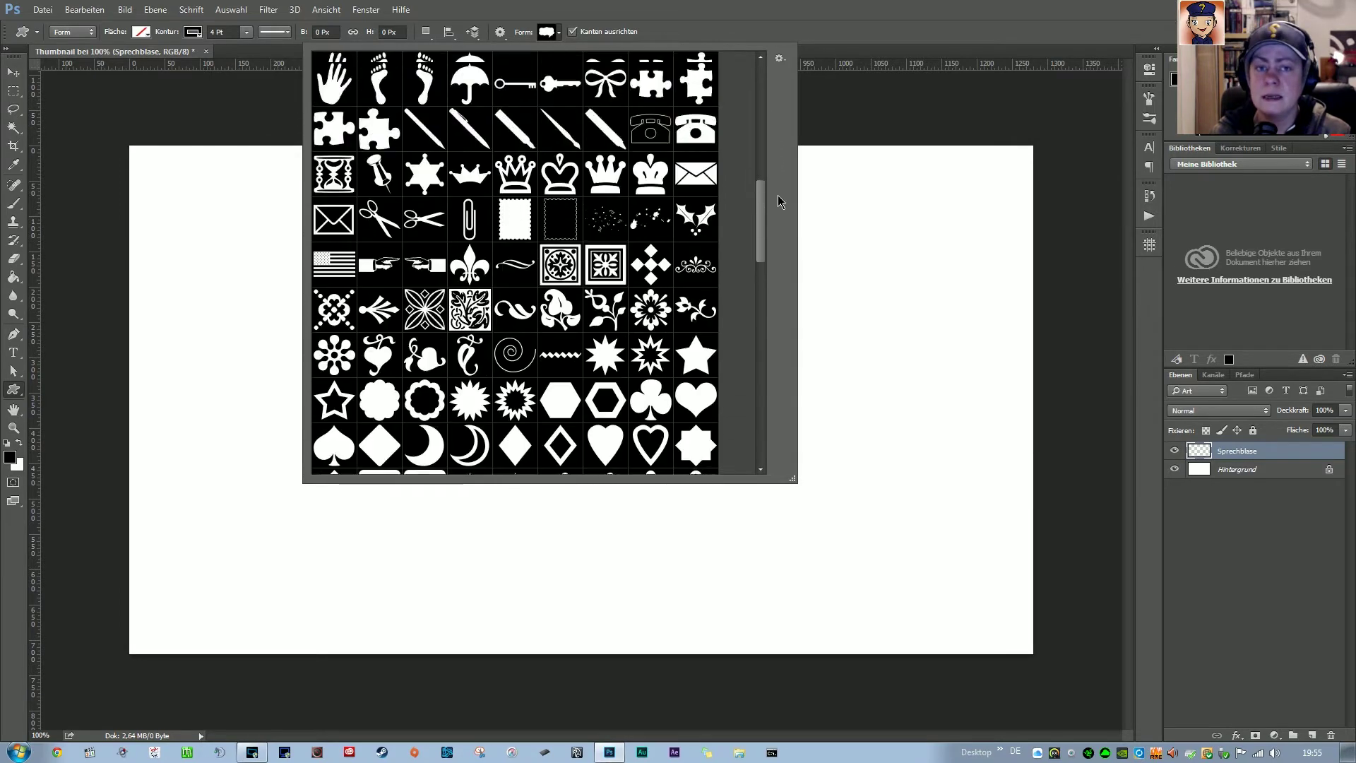
scroll(779, 212, "up", 10)
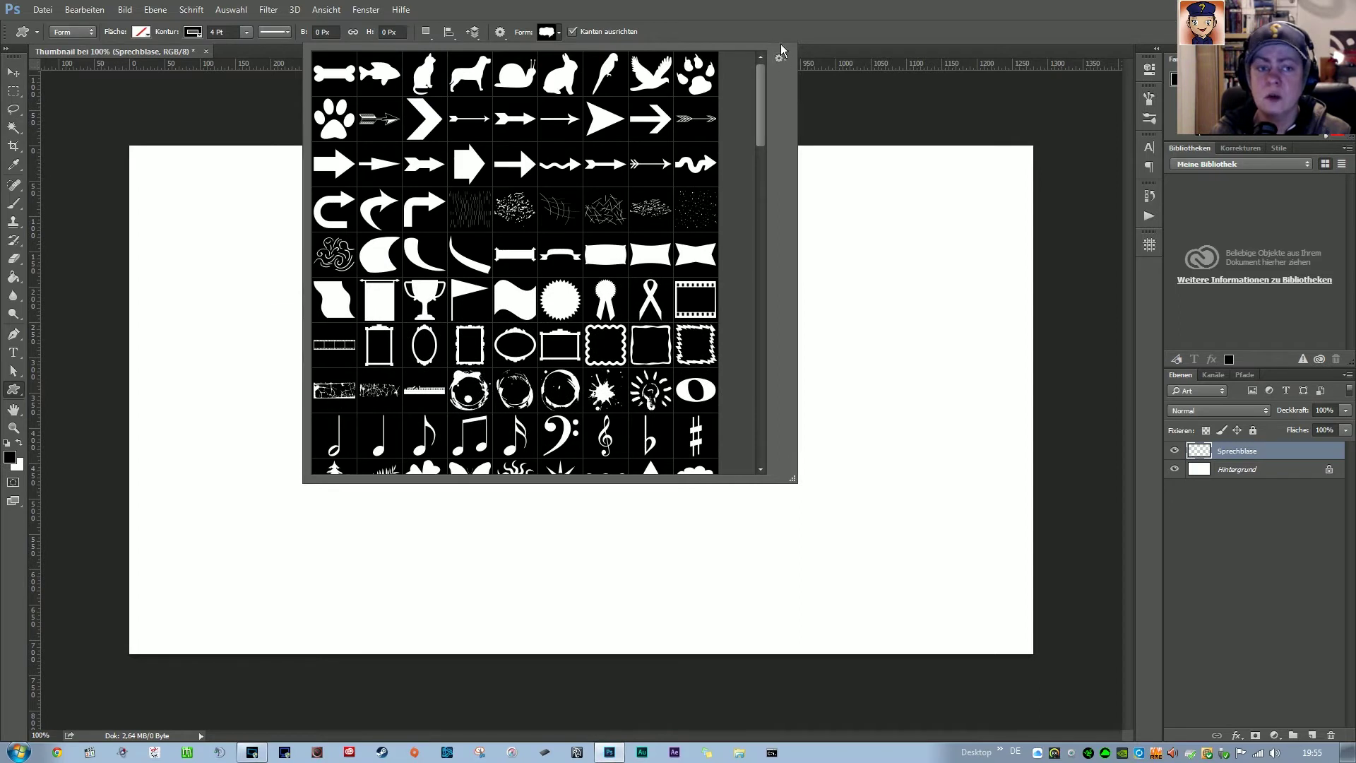
Look through the shape library's gear menu options, then close the shape picker
left_click(780, 59)
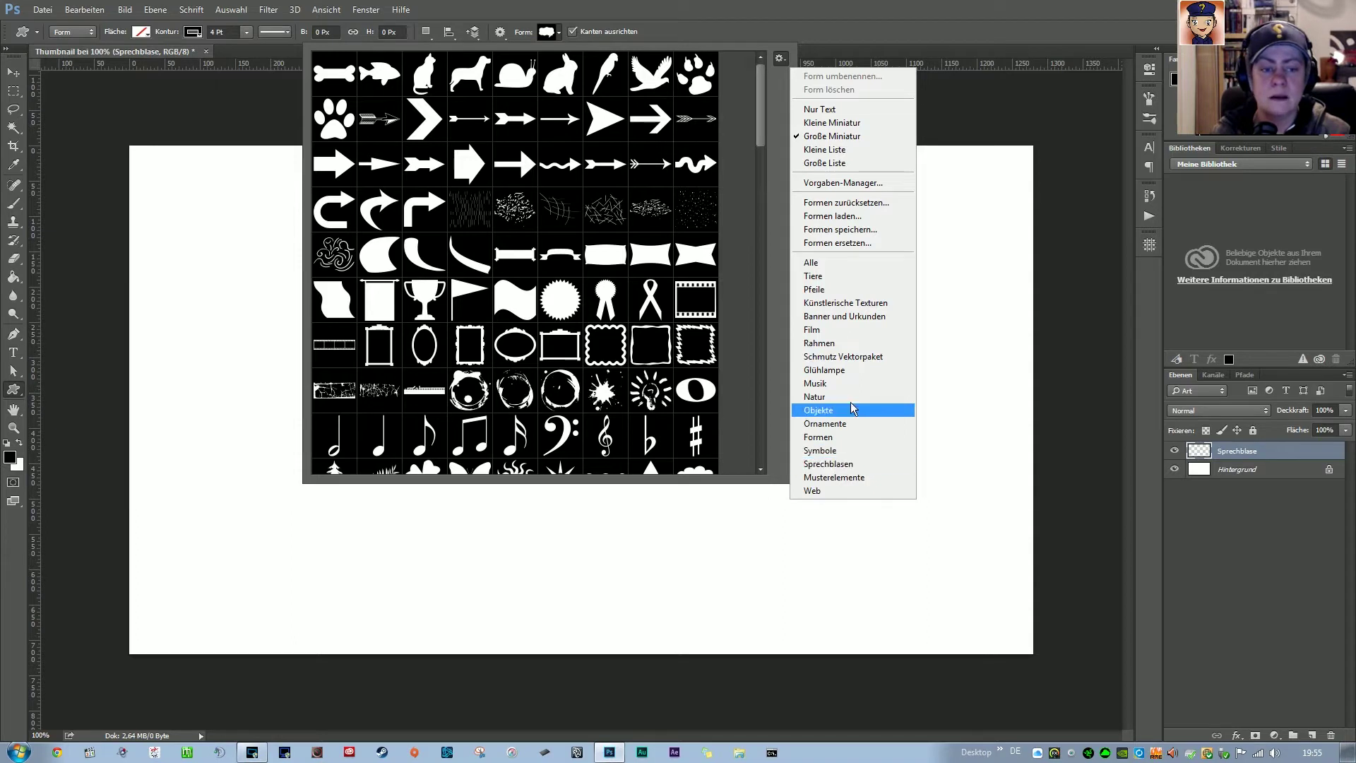
left_click(762, 45)
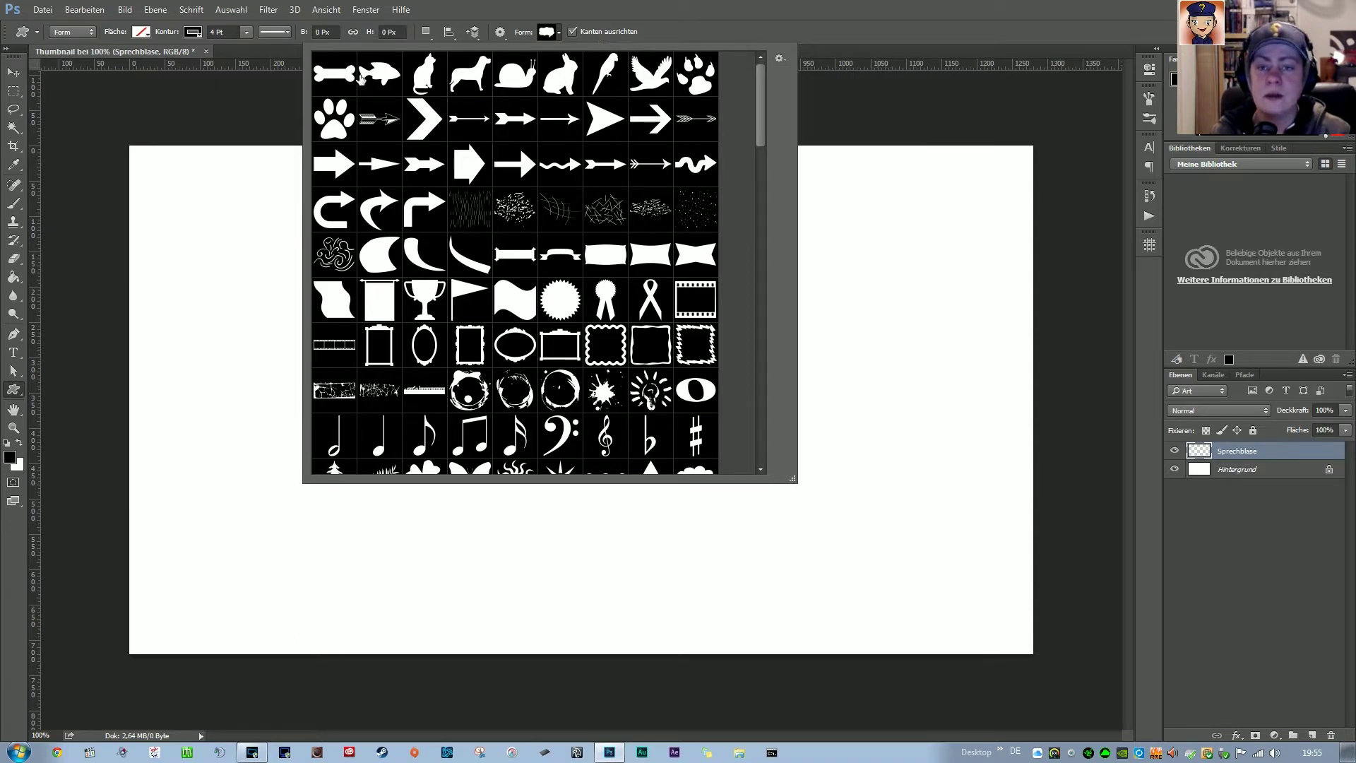
left_click(676, 22)
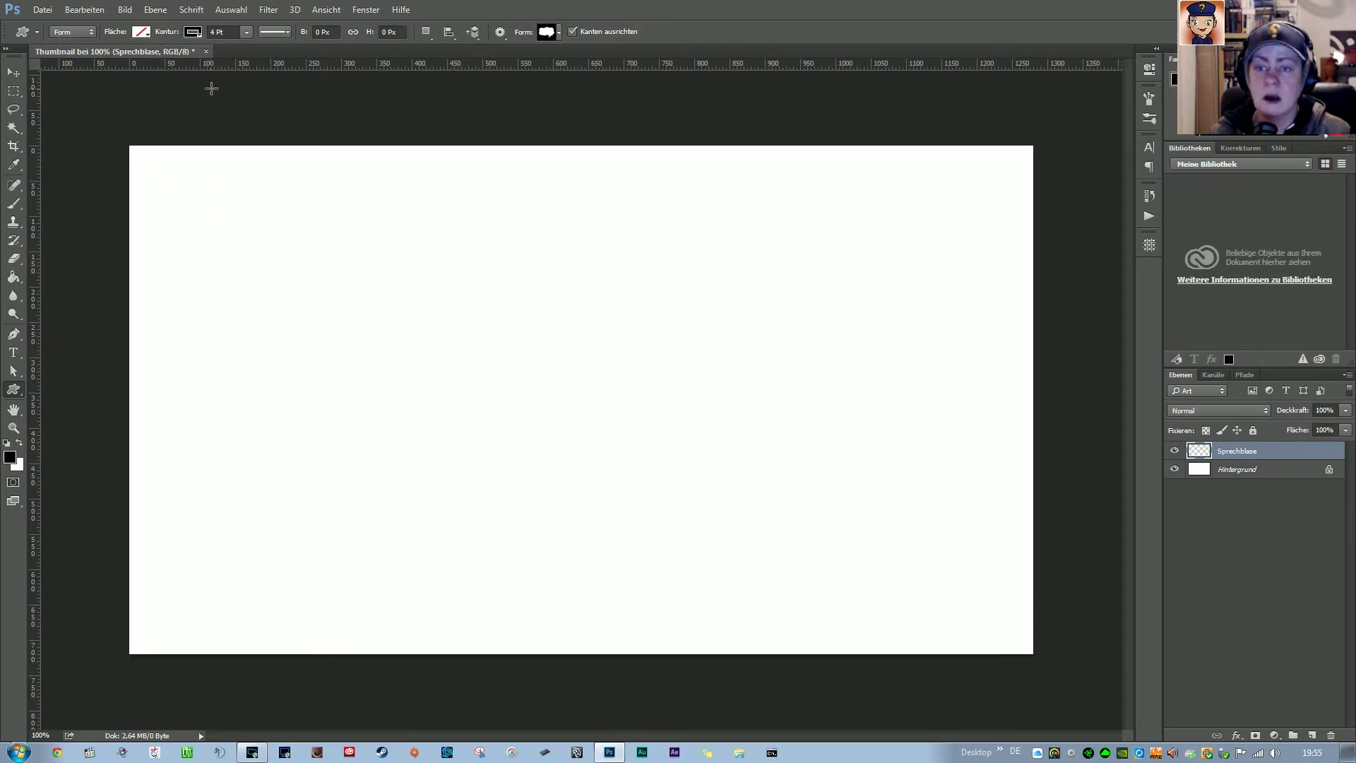
left_click(193, 32)
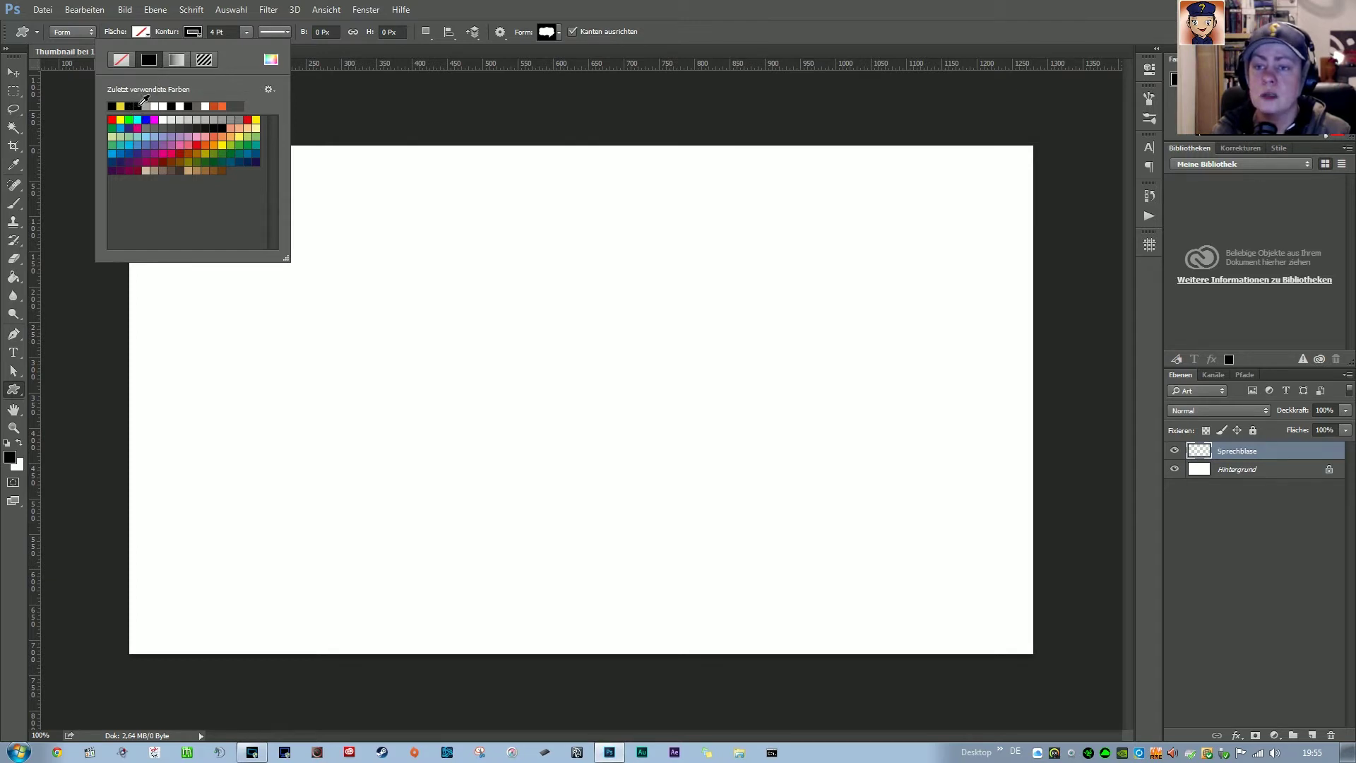
left_click(211, 31)
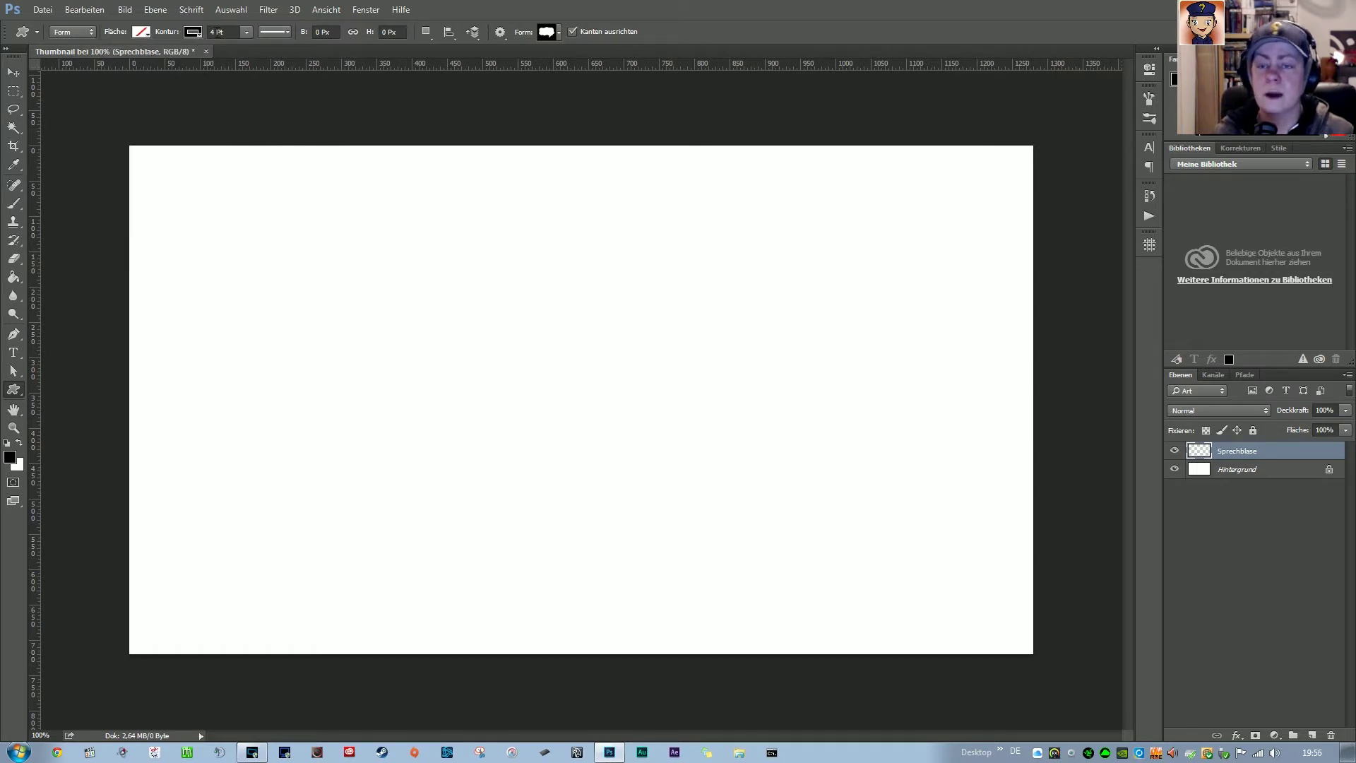
left_click(141, 32)
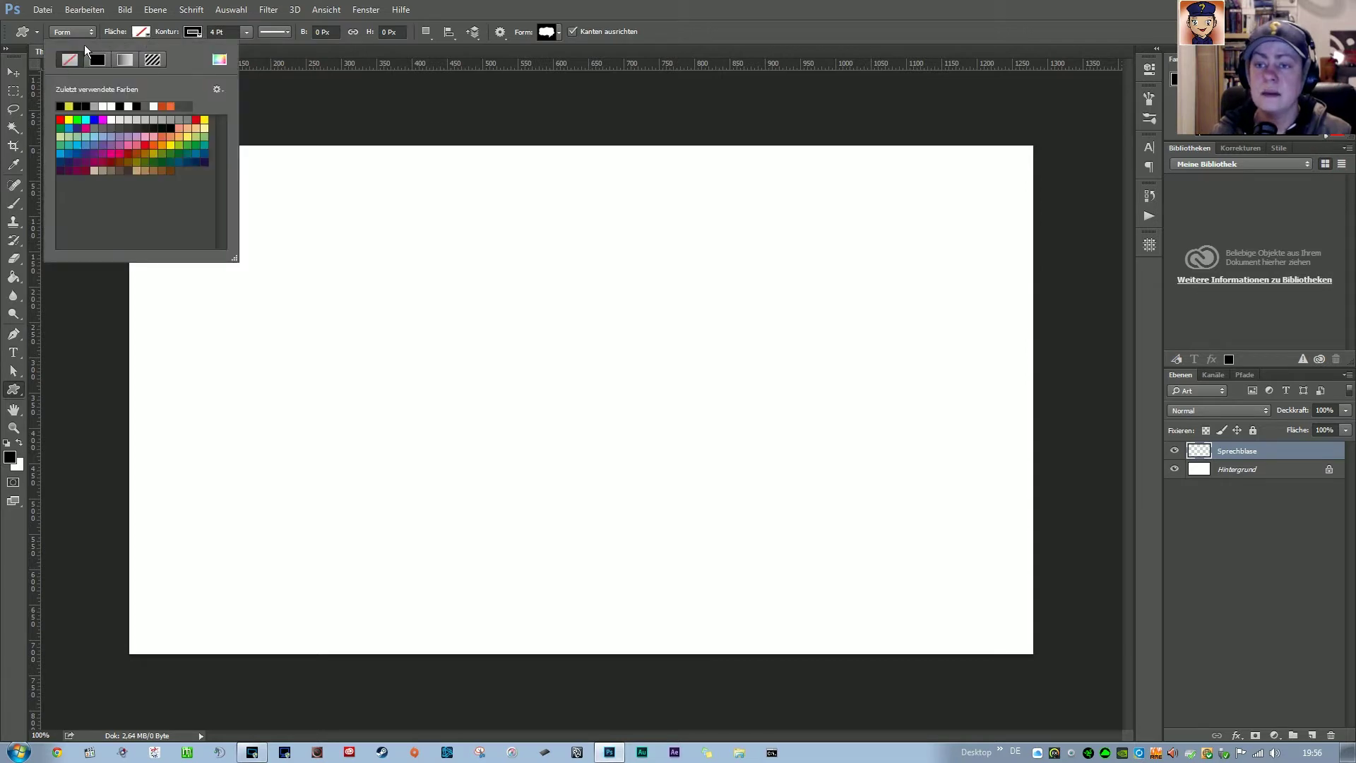
left_click(141, 31)
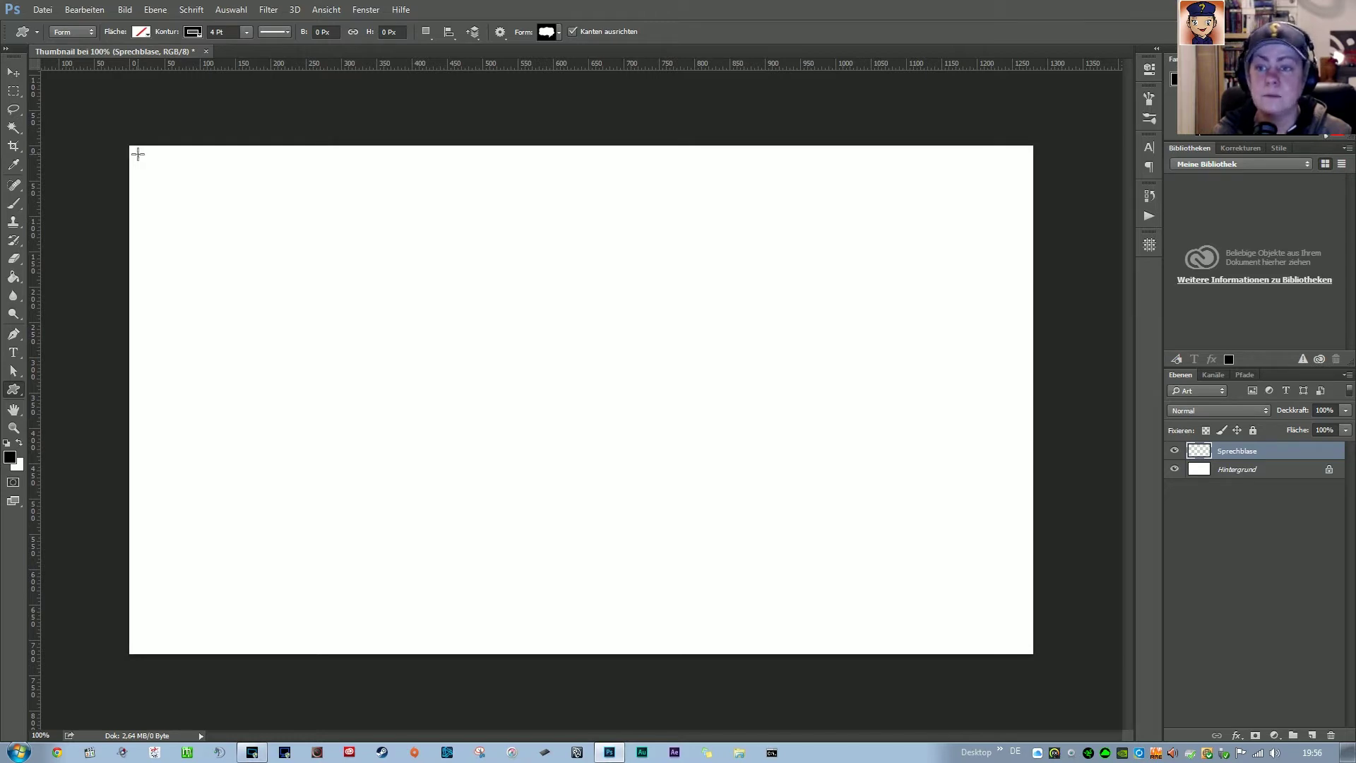
Draw the wavy speech-bubble outline across the canvas from top-left to bottom-right
mouse_move(137, 154)
left_mouse_down()
mouse_move(424, 297)
mouse_move(914, 499)
mouse_move(1025, 645)
left_mouse_up()
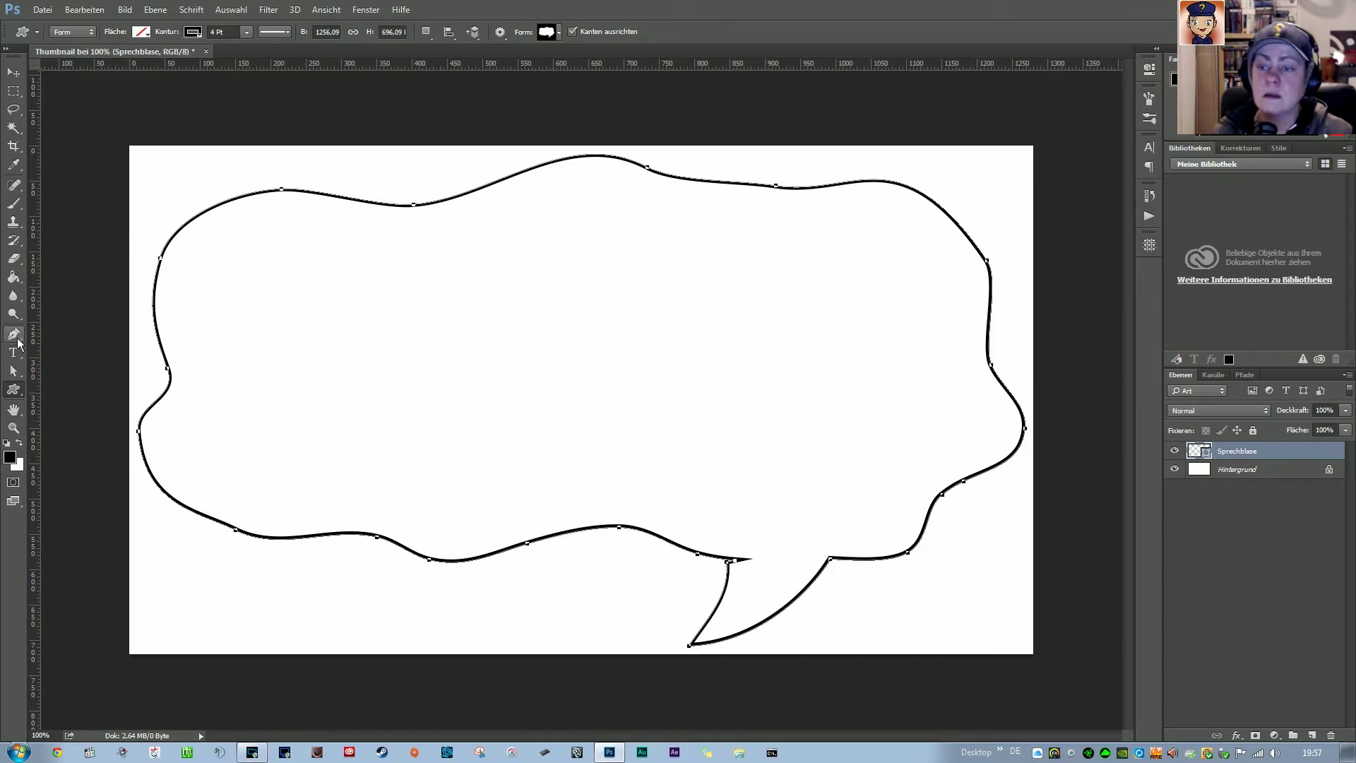
Switch to the Direct Selection tool and select the anchors around the bubble's tail
left_click(15, 371)
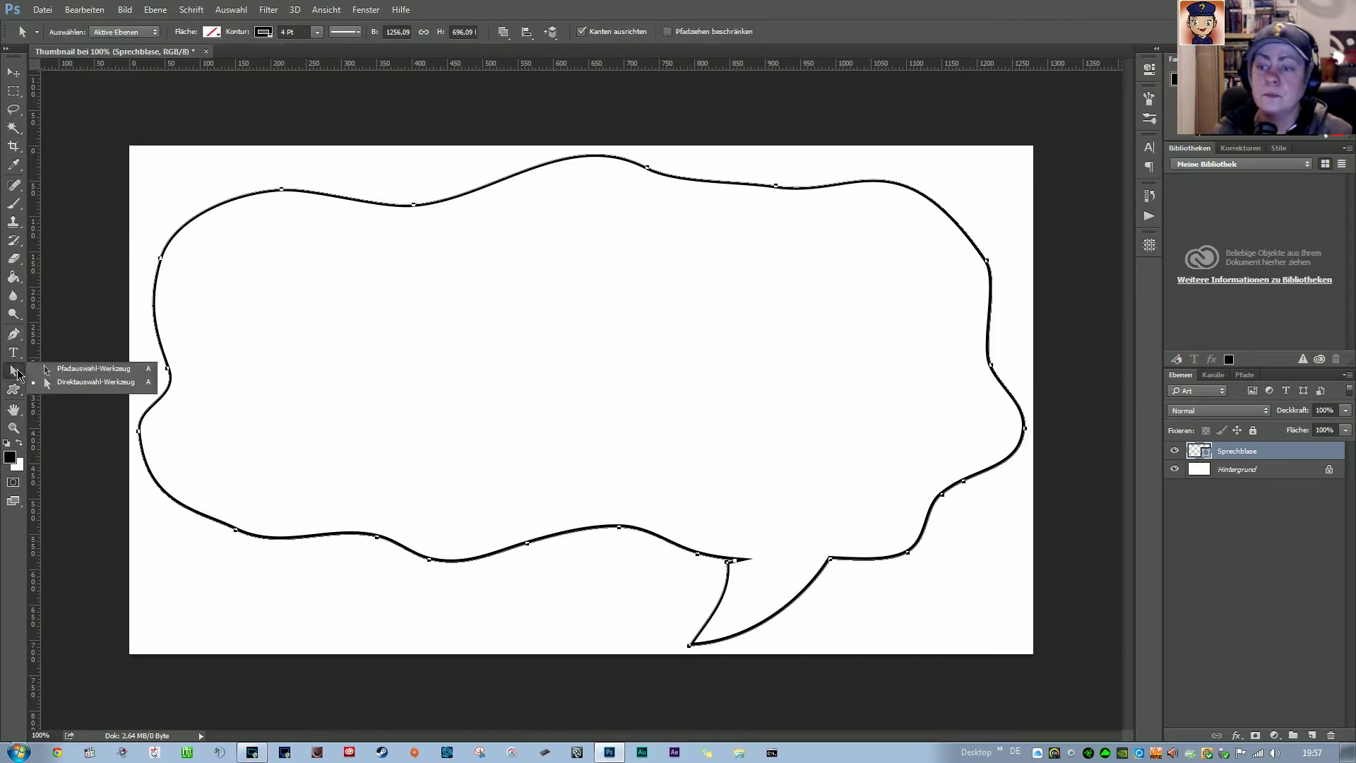
left_click(118, 382)
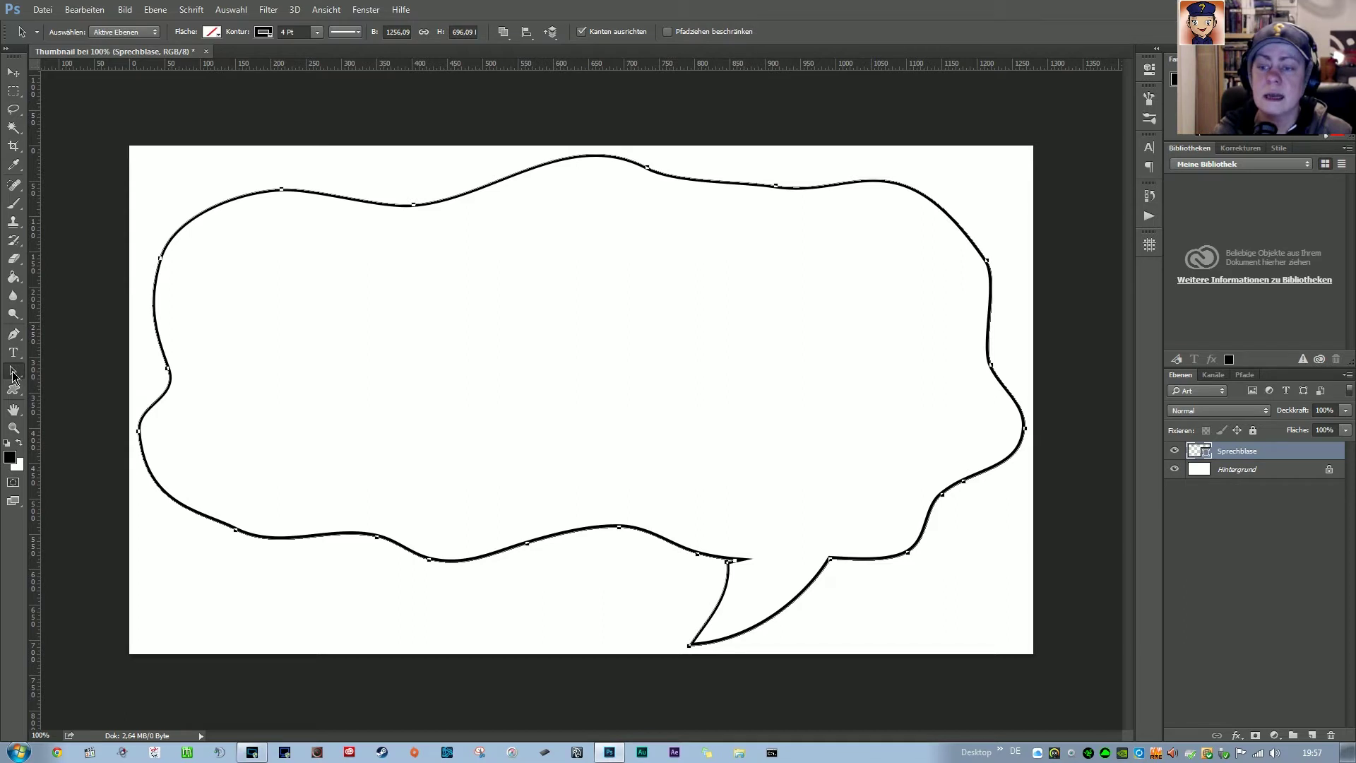
right_click(13, 375)
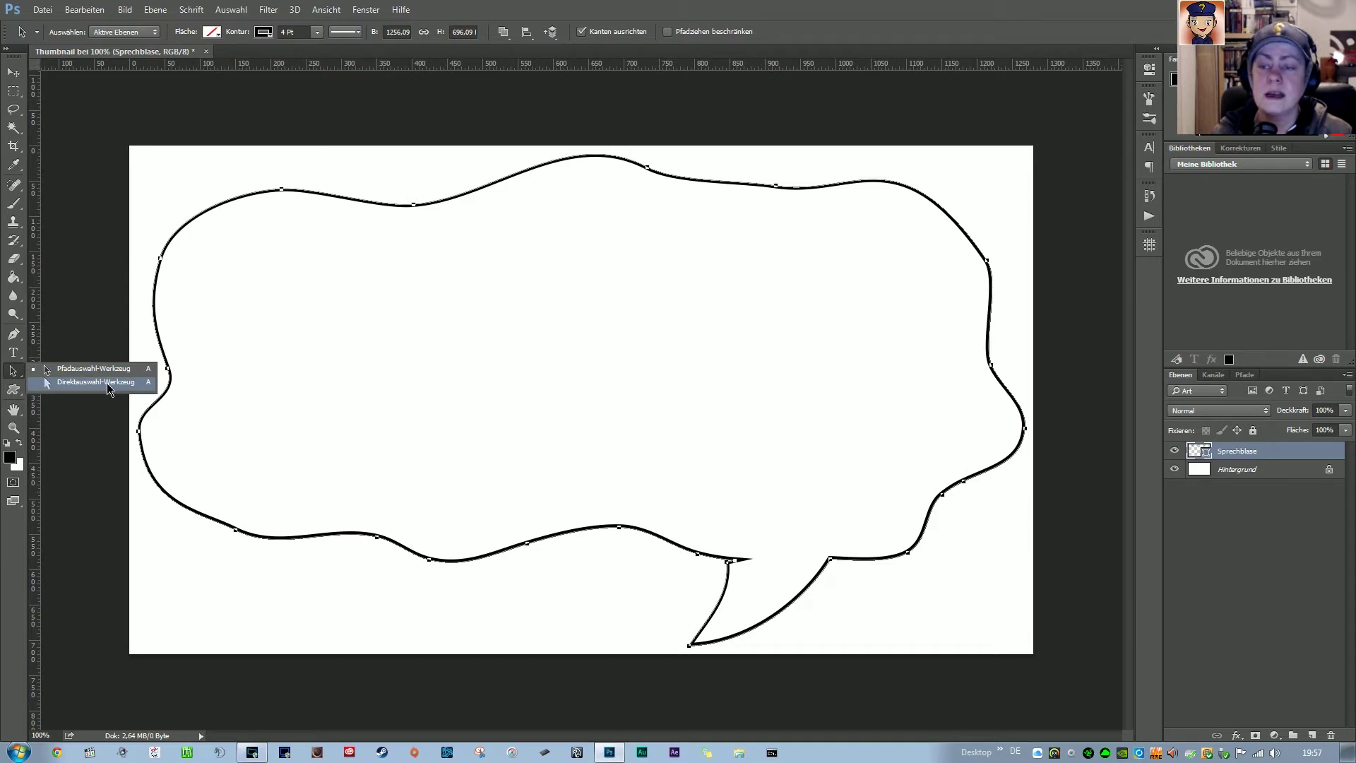
left_click(67, 385)
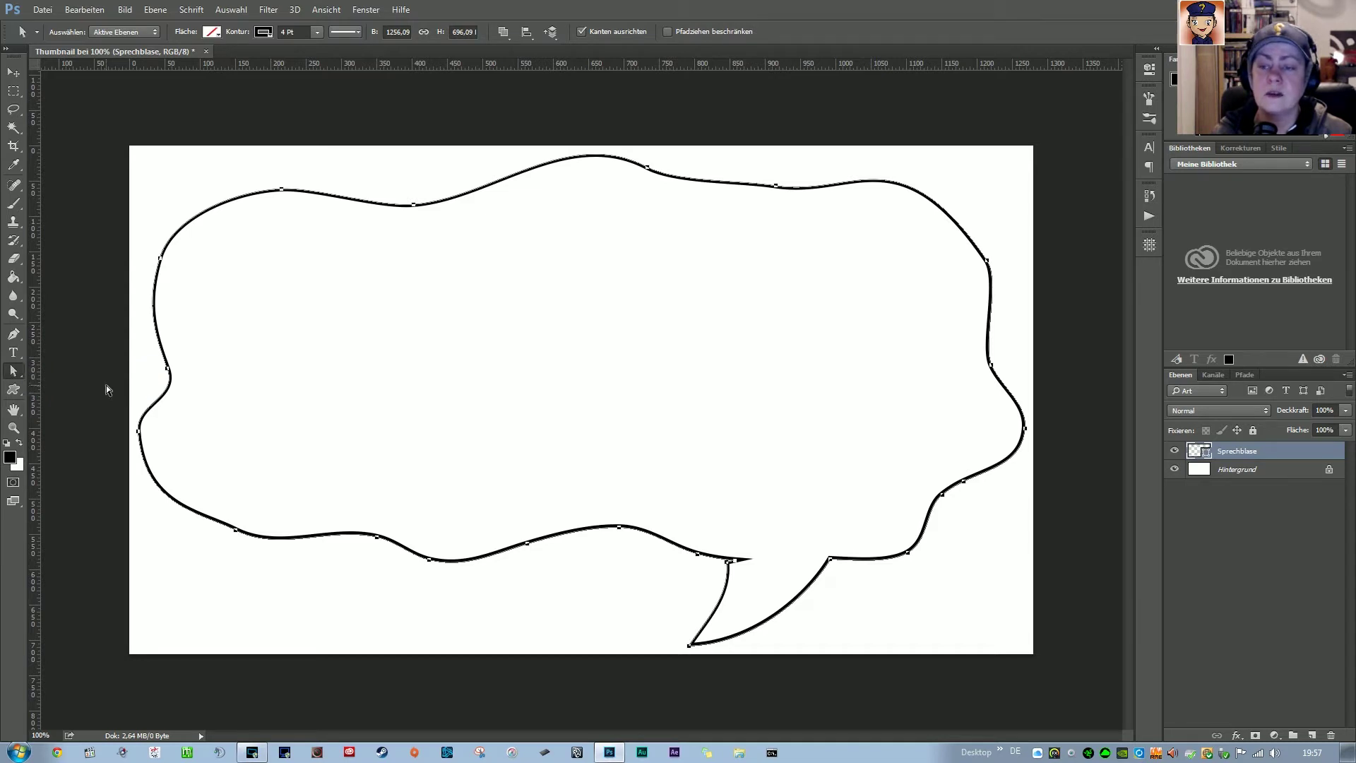
left_click(698, 556)
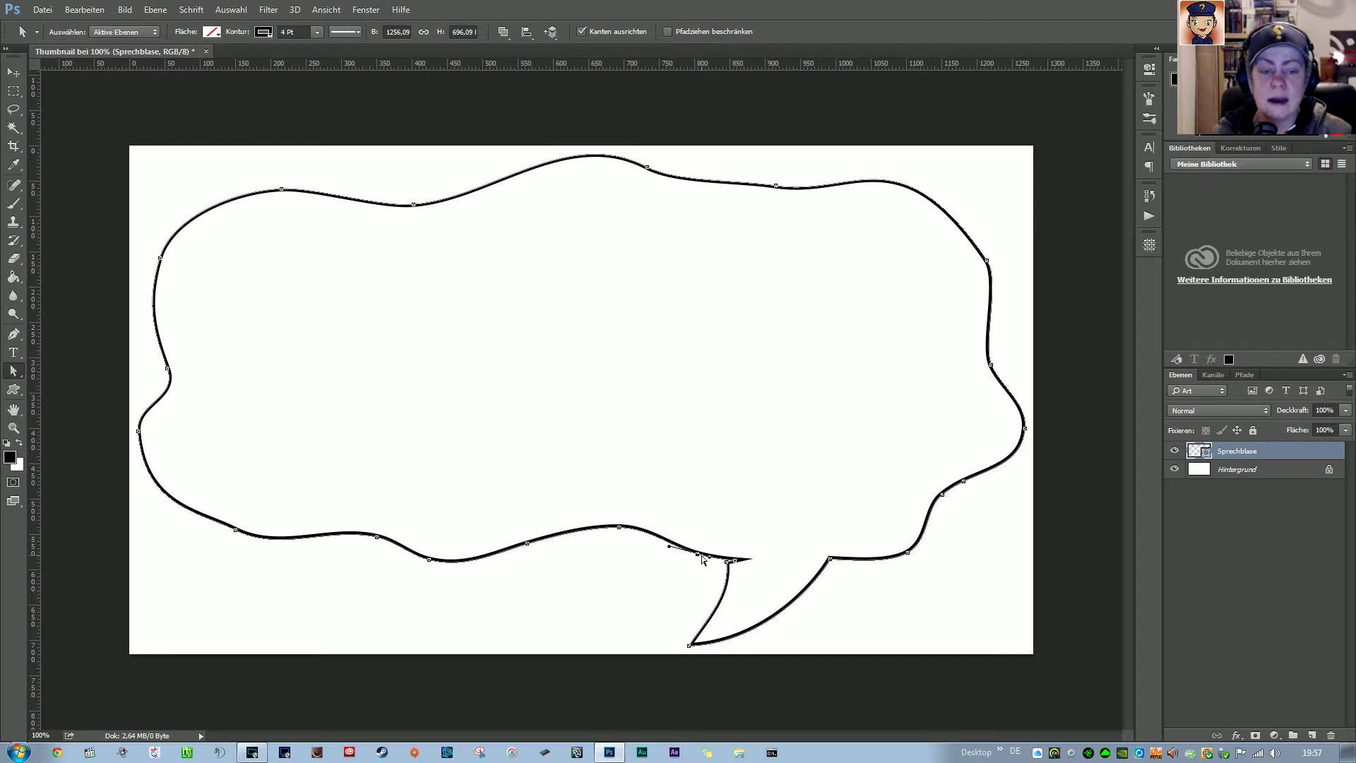
left_click(620, 527)
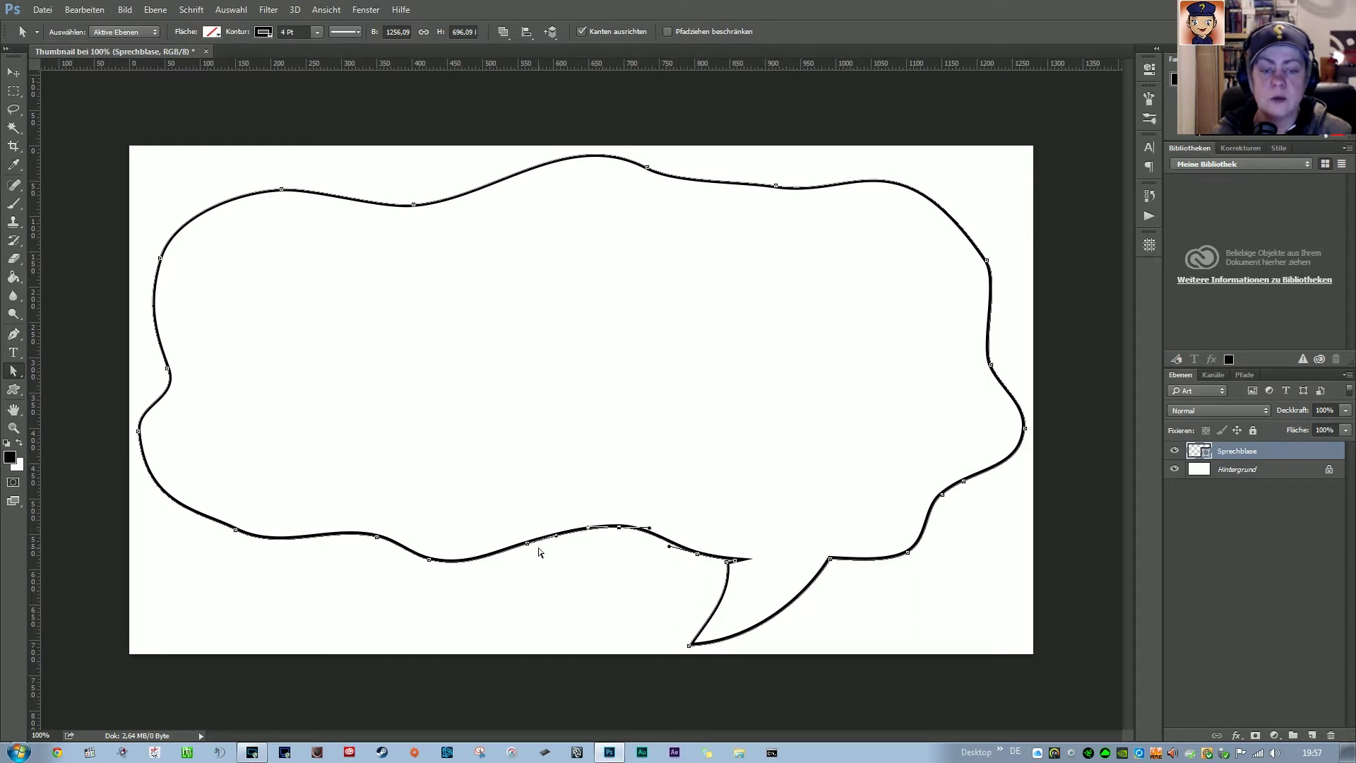
left_click(830, 560)
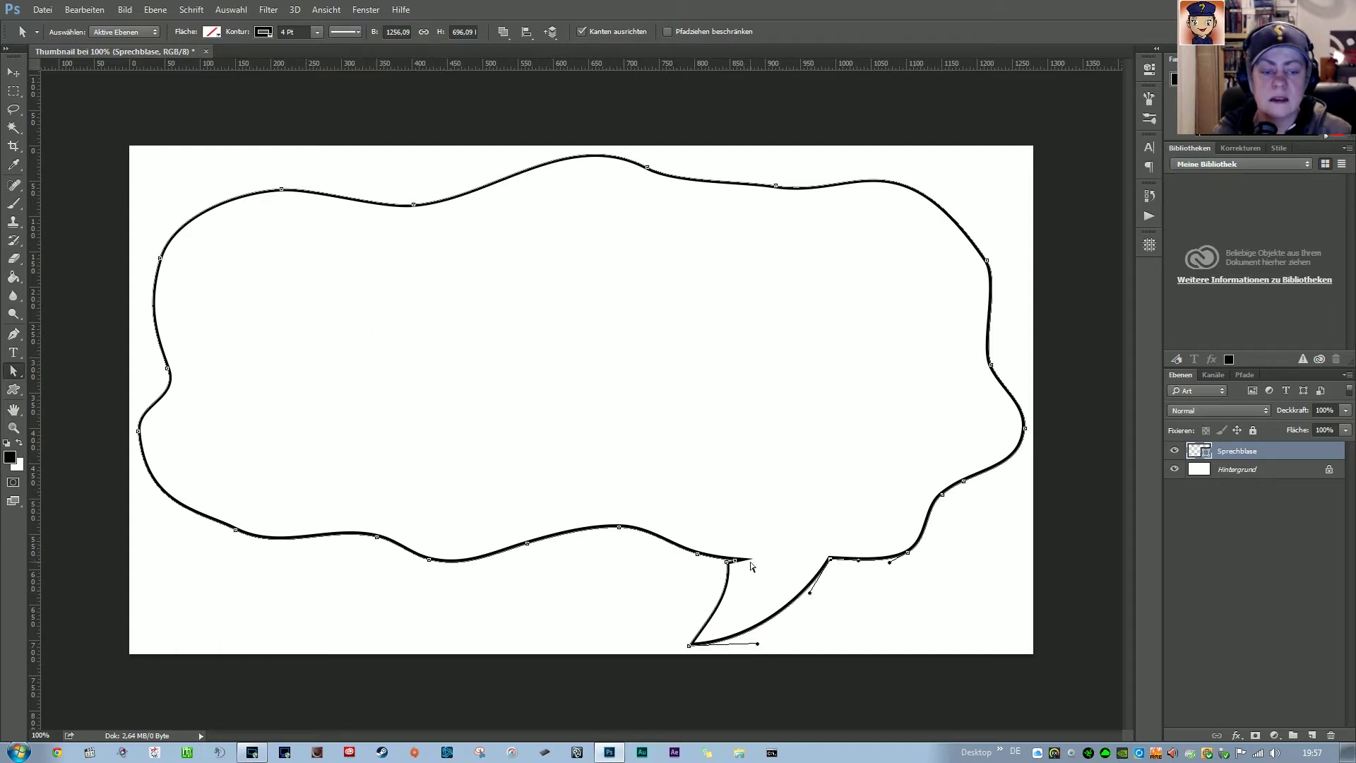
left_click(727, 562)
Drag the tail anchors and Bezier handles into a sharper notched point, then deselect
mouse_move(728, 562)
left_mouse_down()
mouse_move(712, 574)
mouse_move(728, 574)
left_mouse_up()
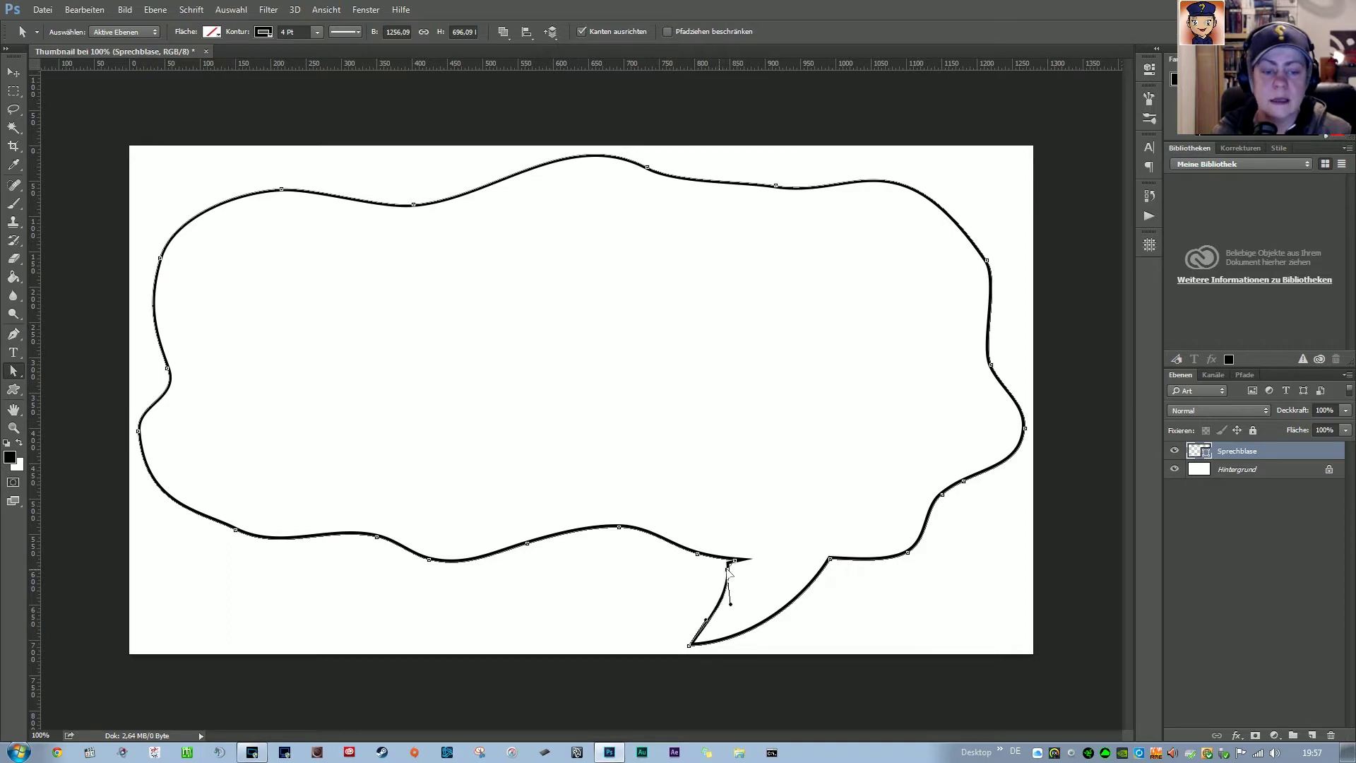
left_click_drag(715, 569, 715, 569)
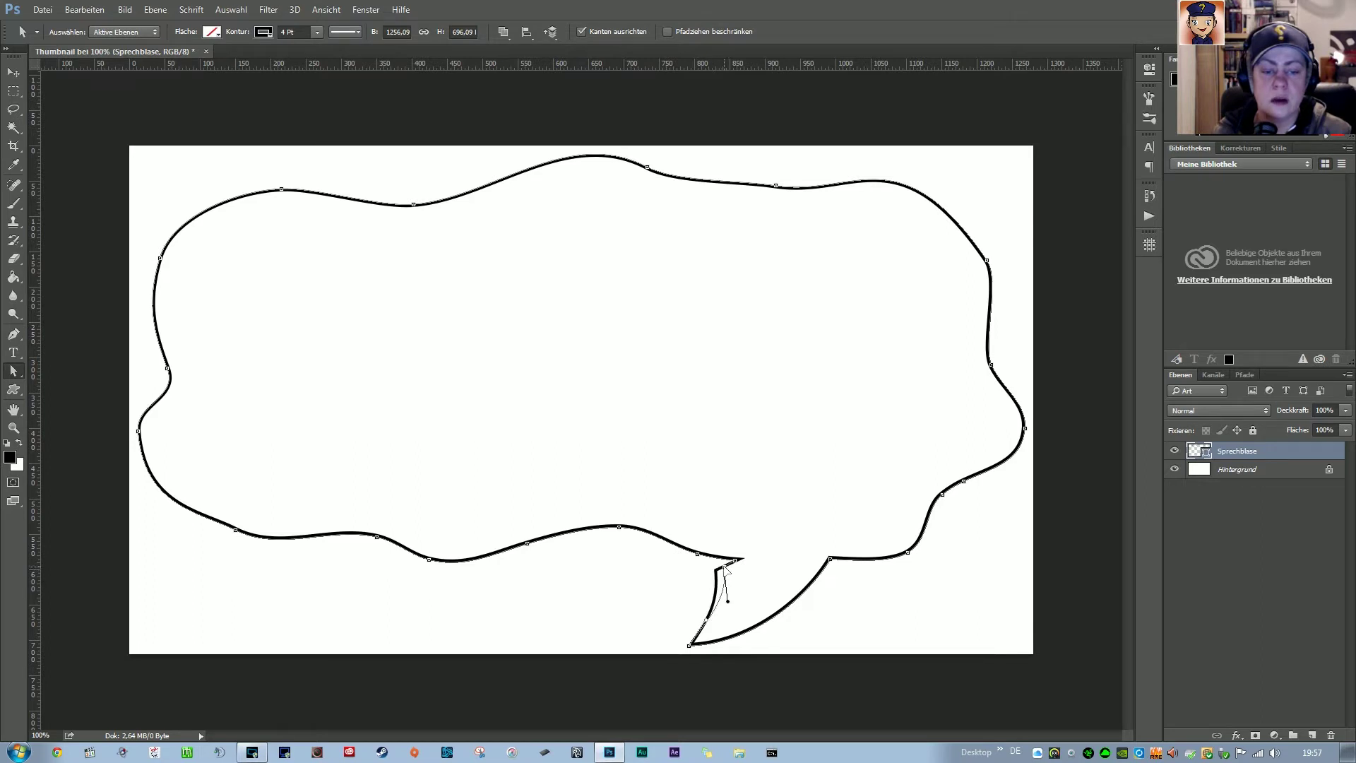
left_click_drag(724, 567, 725, 567)
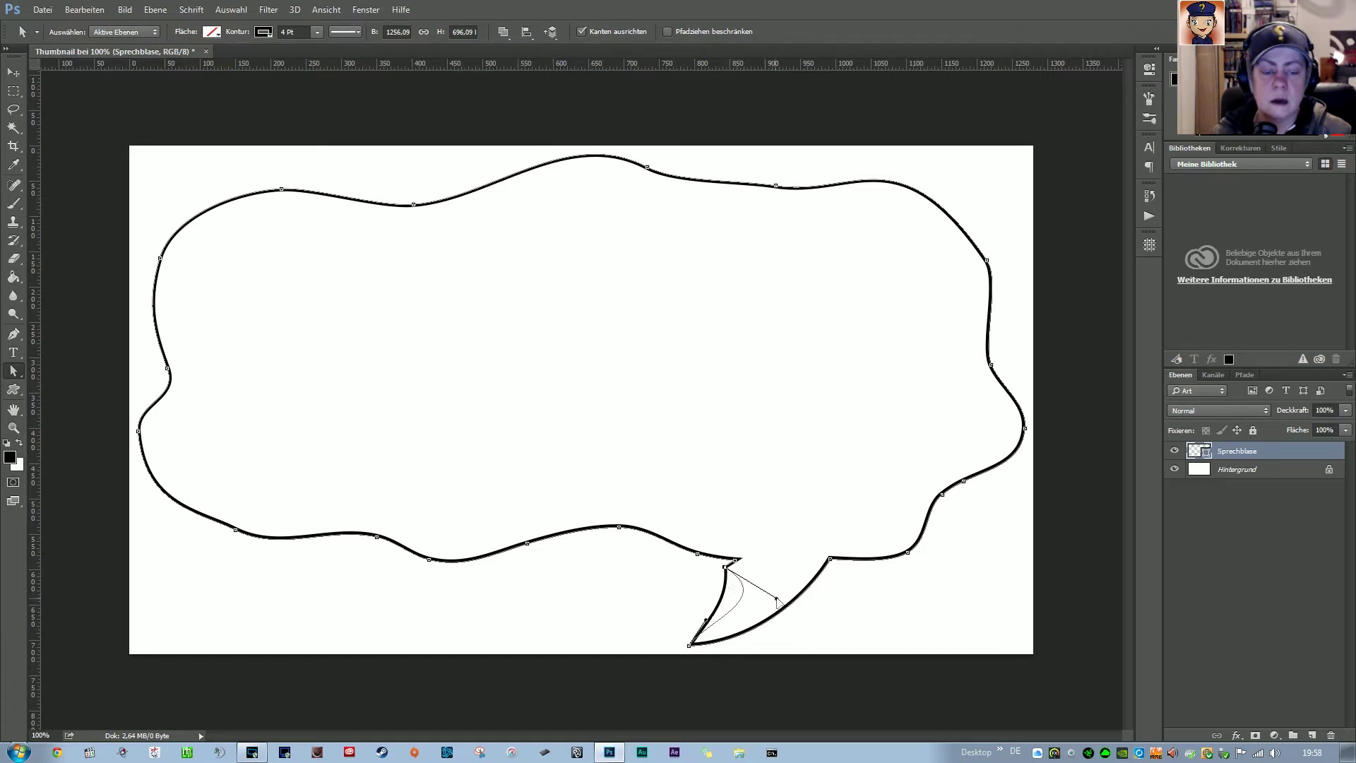
mouse_move(711, 599)
left_mouse_down()
mouse_move(790, 599)
mouse_move(741, 603)
left_mouse_up()
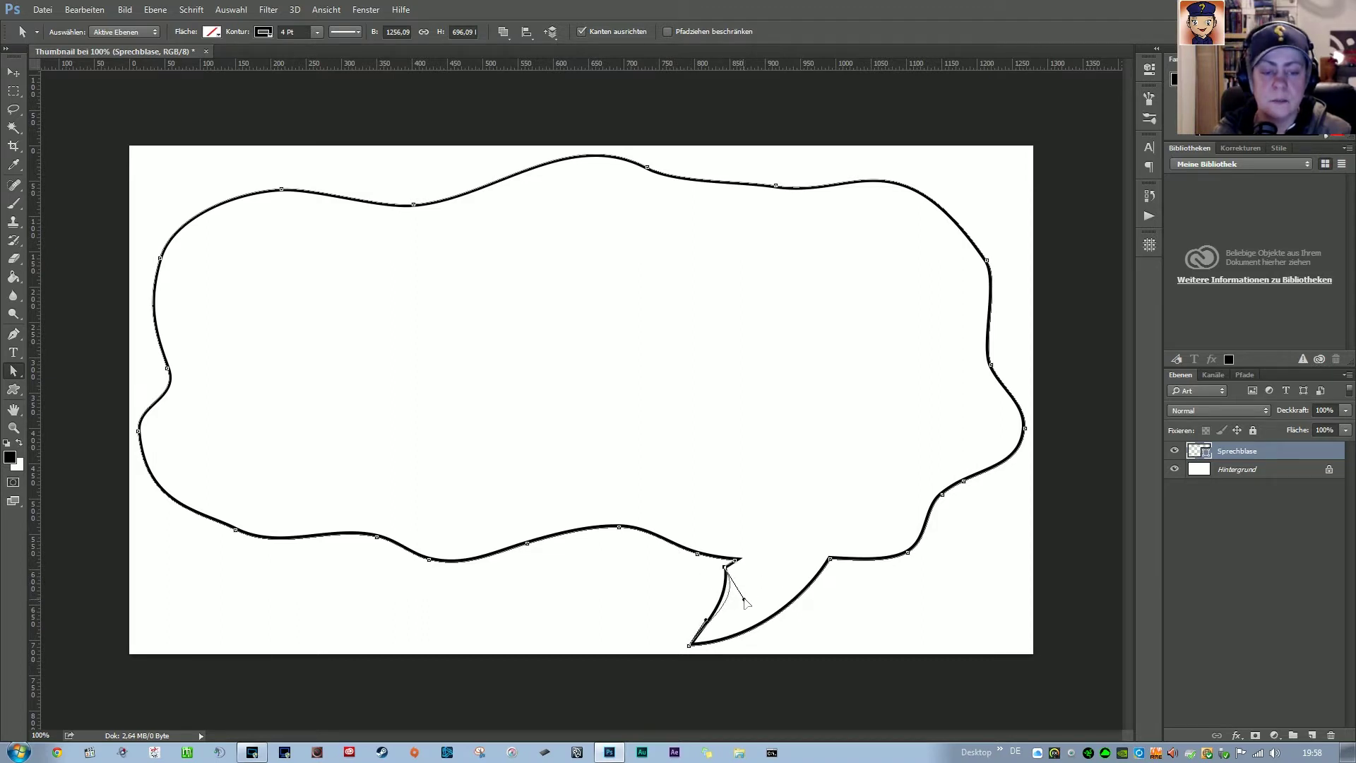
mouse_move(746, 602)
left_mouse_down()
mouse_move(673, 590)
mouse_move(747, 593)
left_mouse_up()
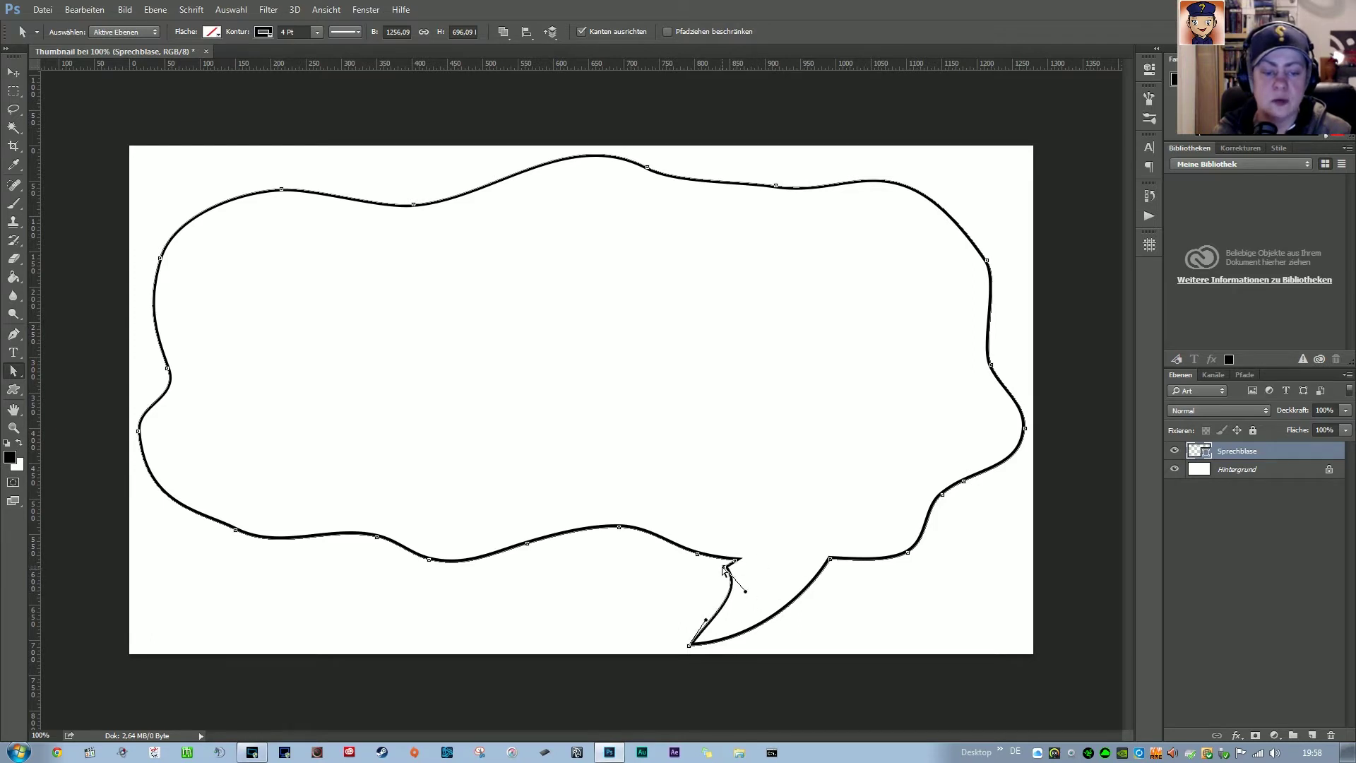
left_click_drag(726, 567, 726, 563)
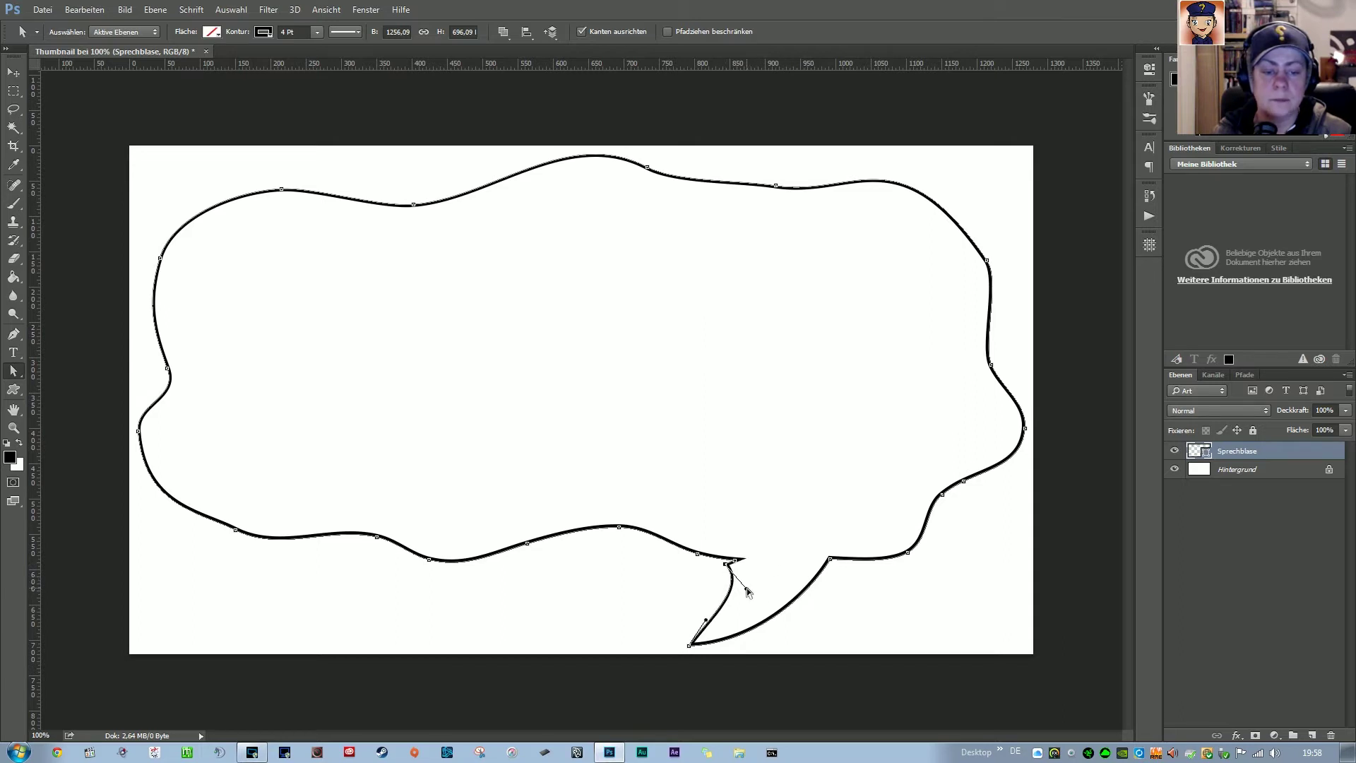
left_click_drag(746, 588, 739, 591)
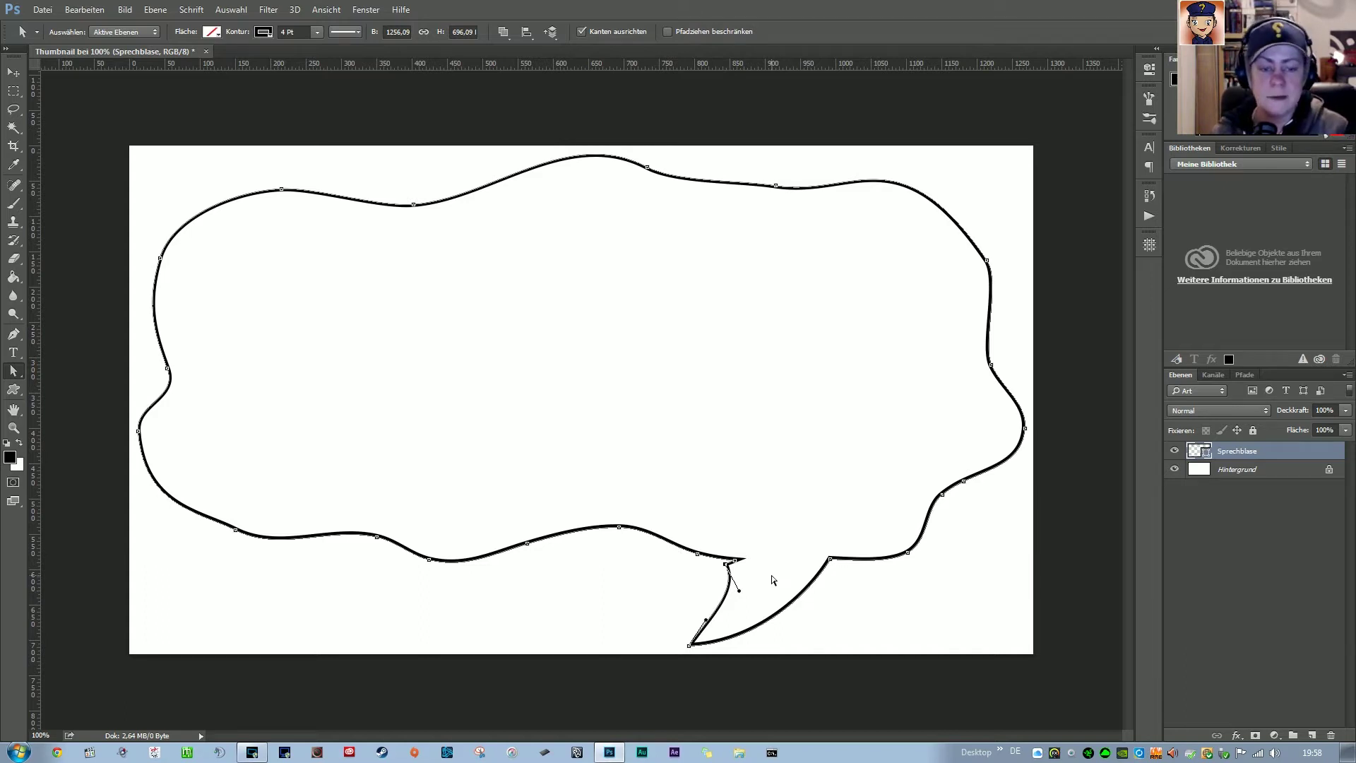
left_click(773, 580)
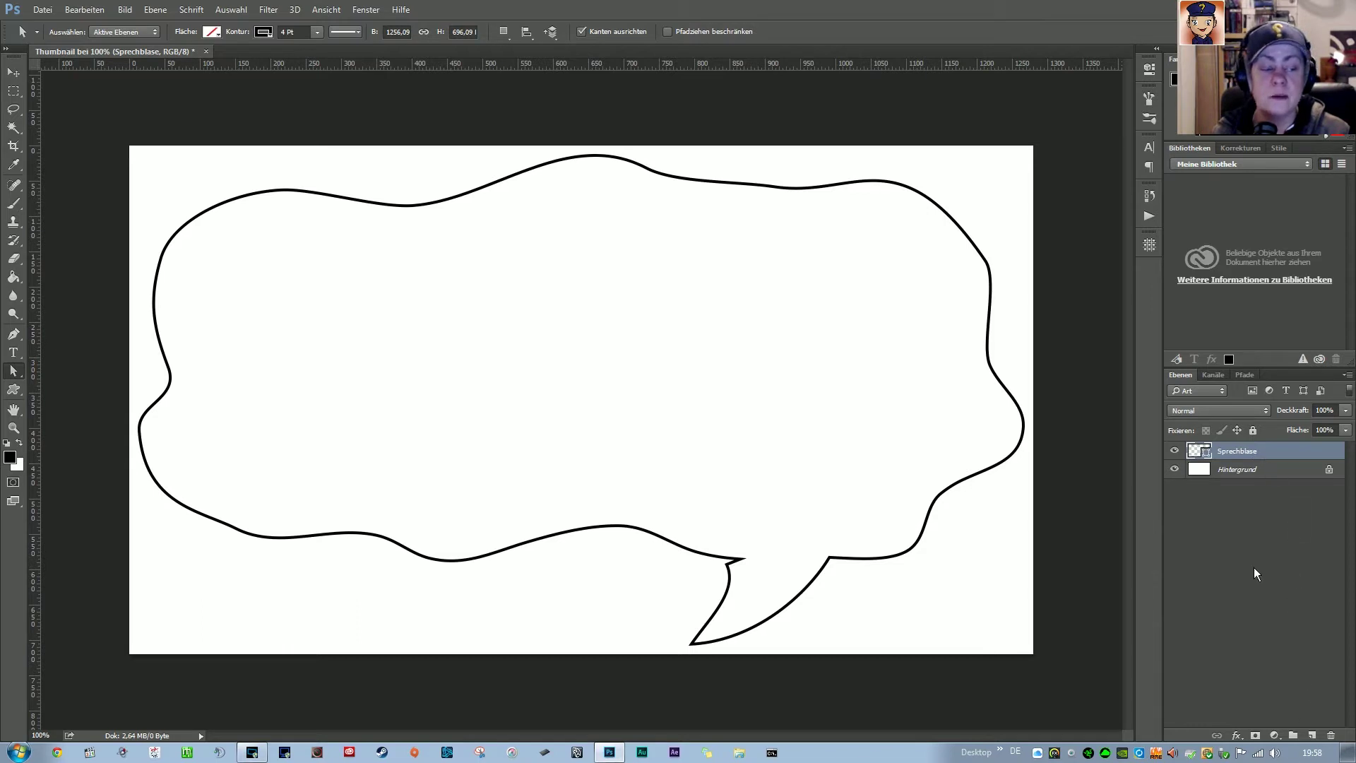
Add a new empty layer named Bild and move it below Sprechblase
left_click(1312, 735)
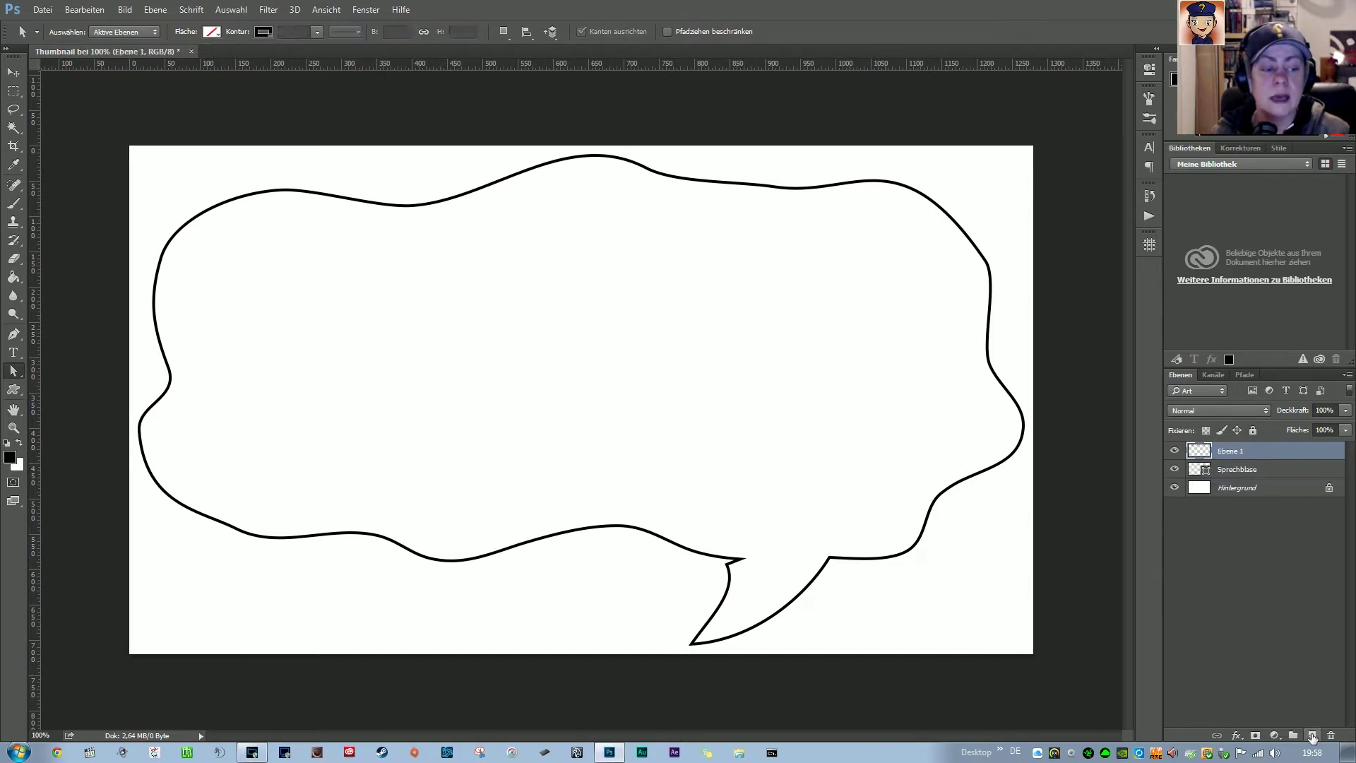
double_click(1234, 451)
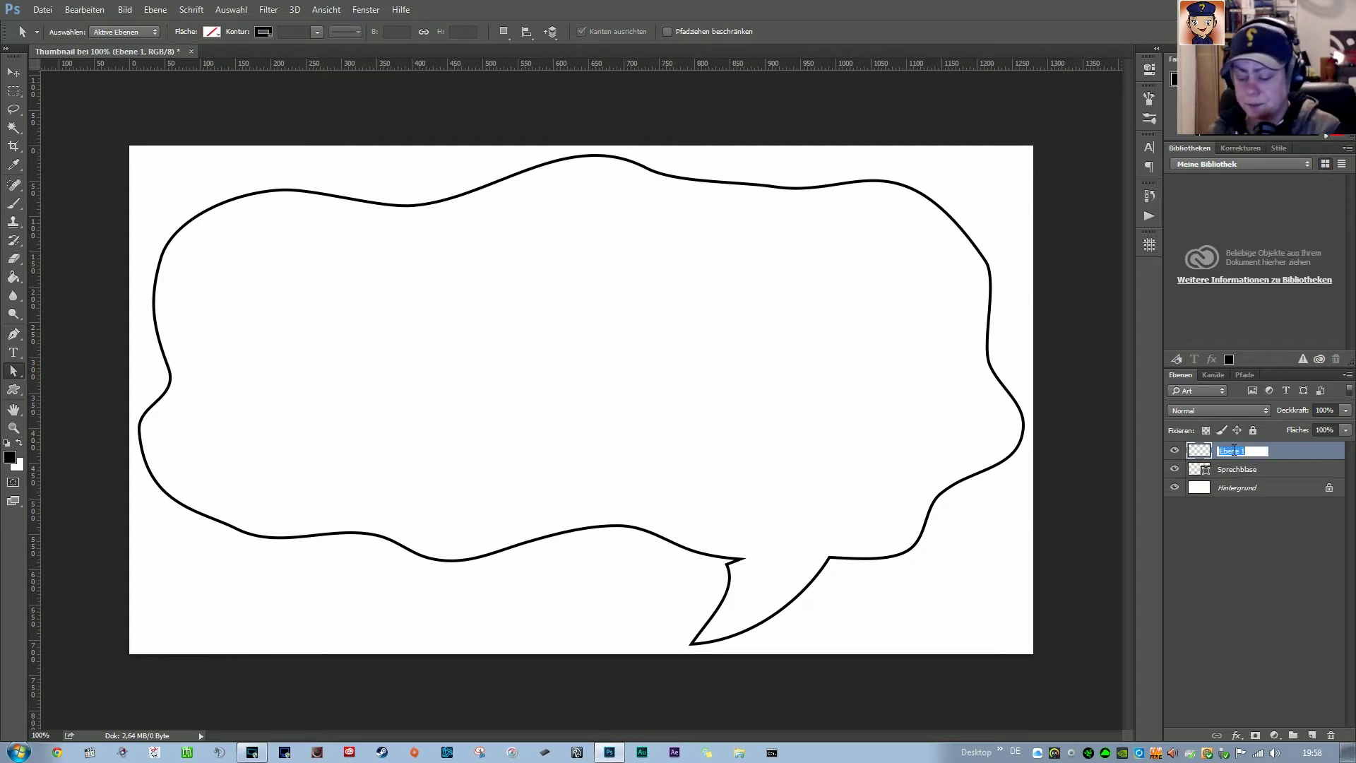
type("Bild")
key("Return")
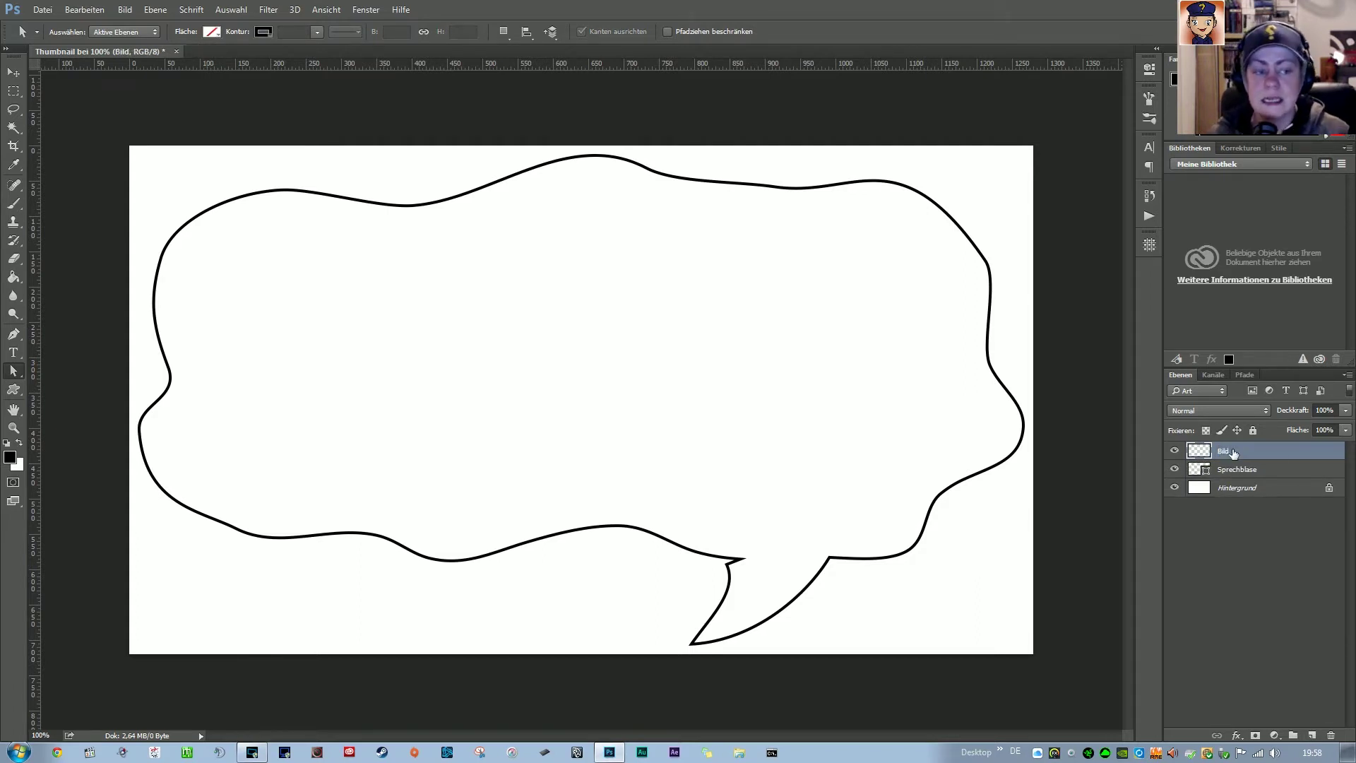
left_click_drag(1224, 452, 1229, 480)
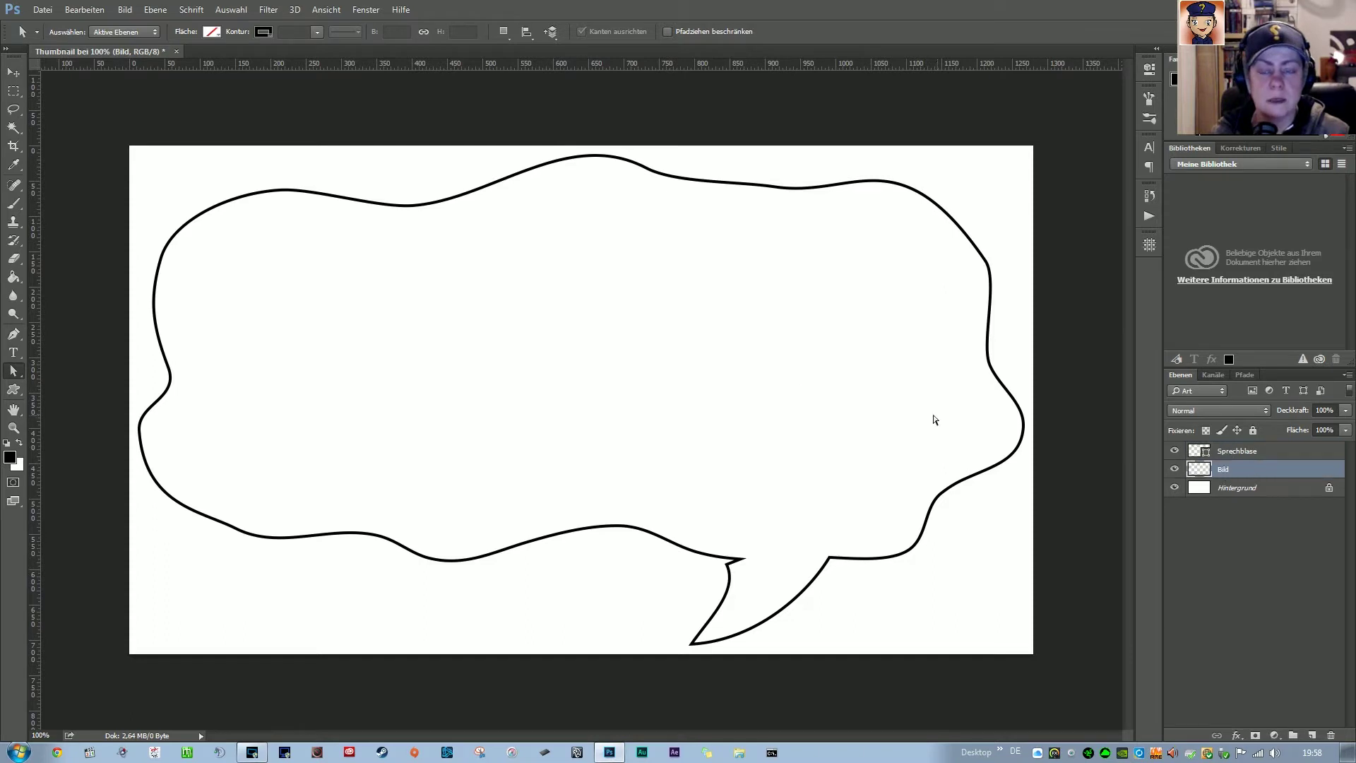
Open the Wow-64 screenshot, select all of it, close it, and reactivate the Bild layer
left_click(37, 10)
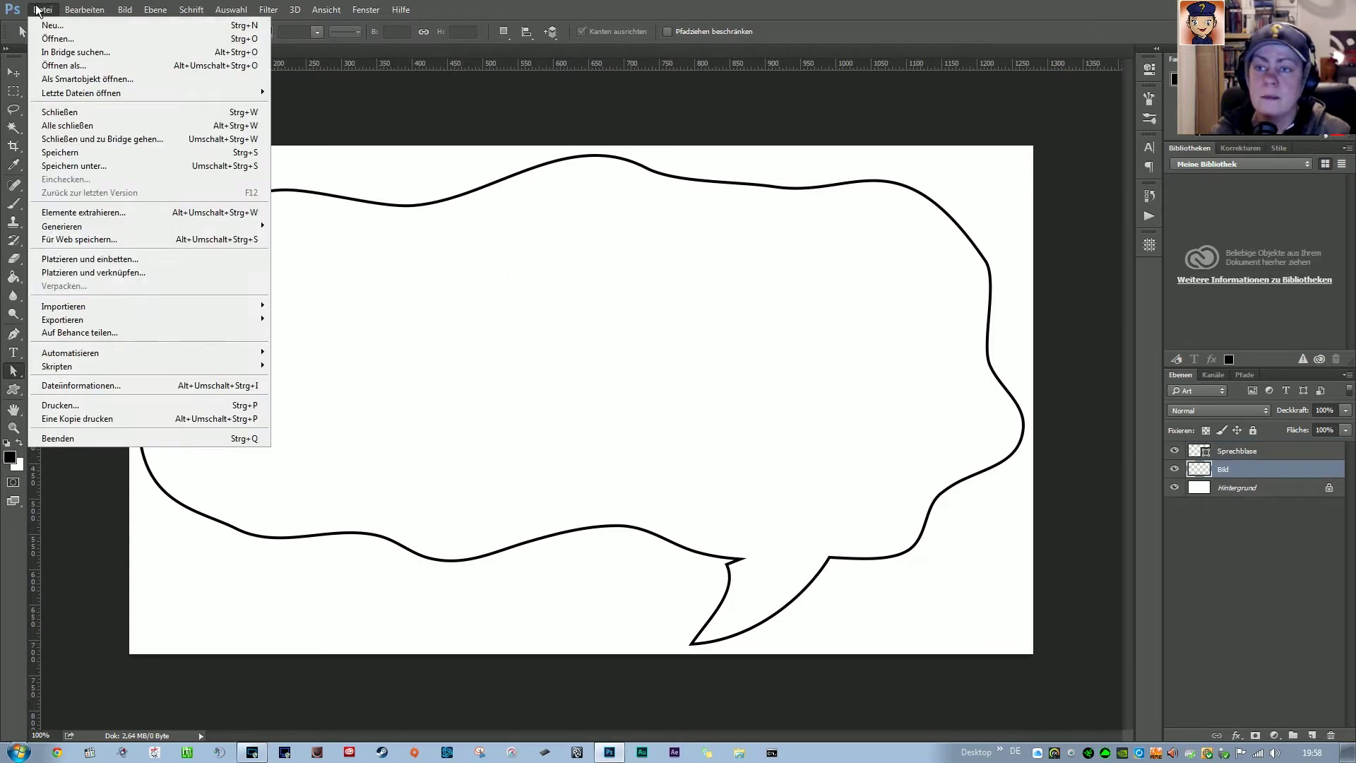
left_click(55, 38)
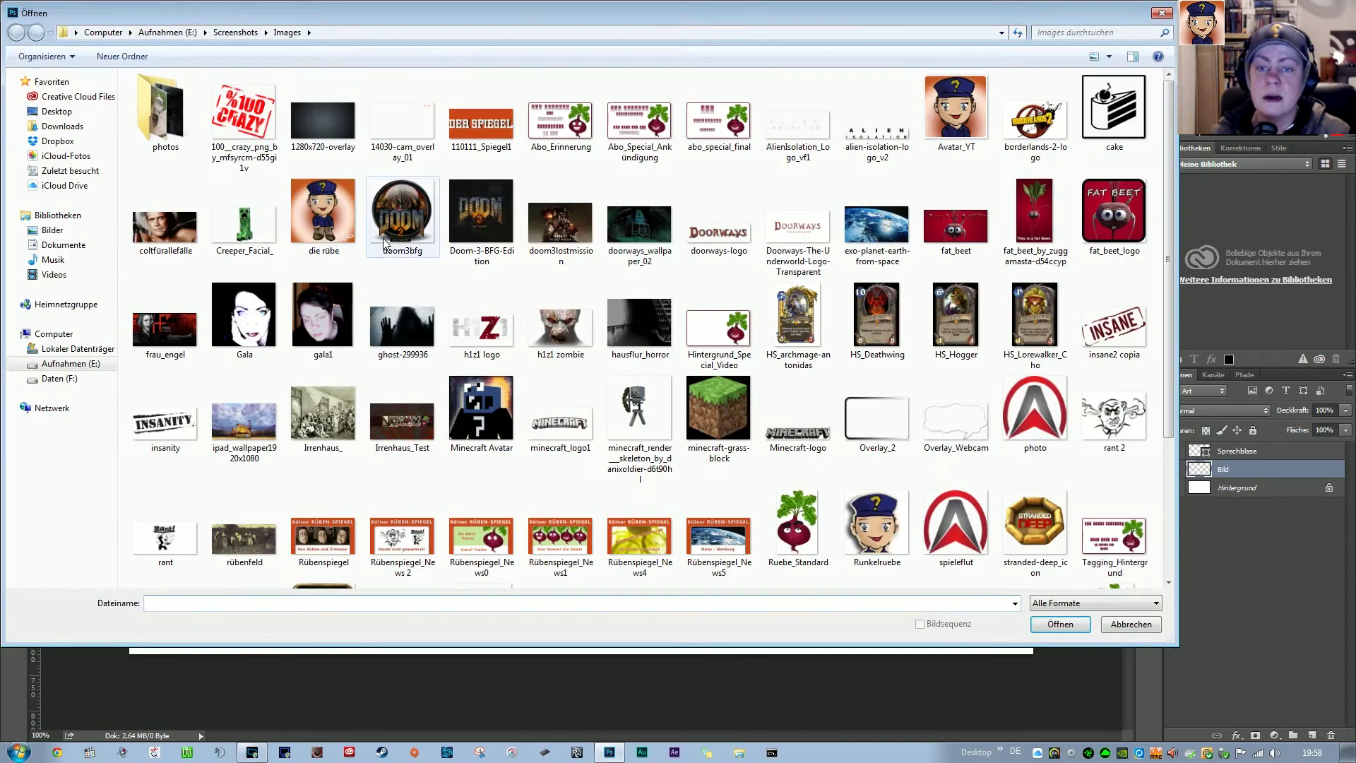
left_click(70, 363)
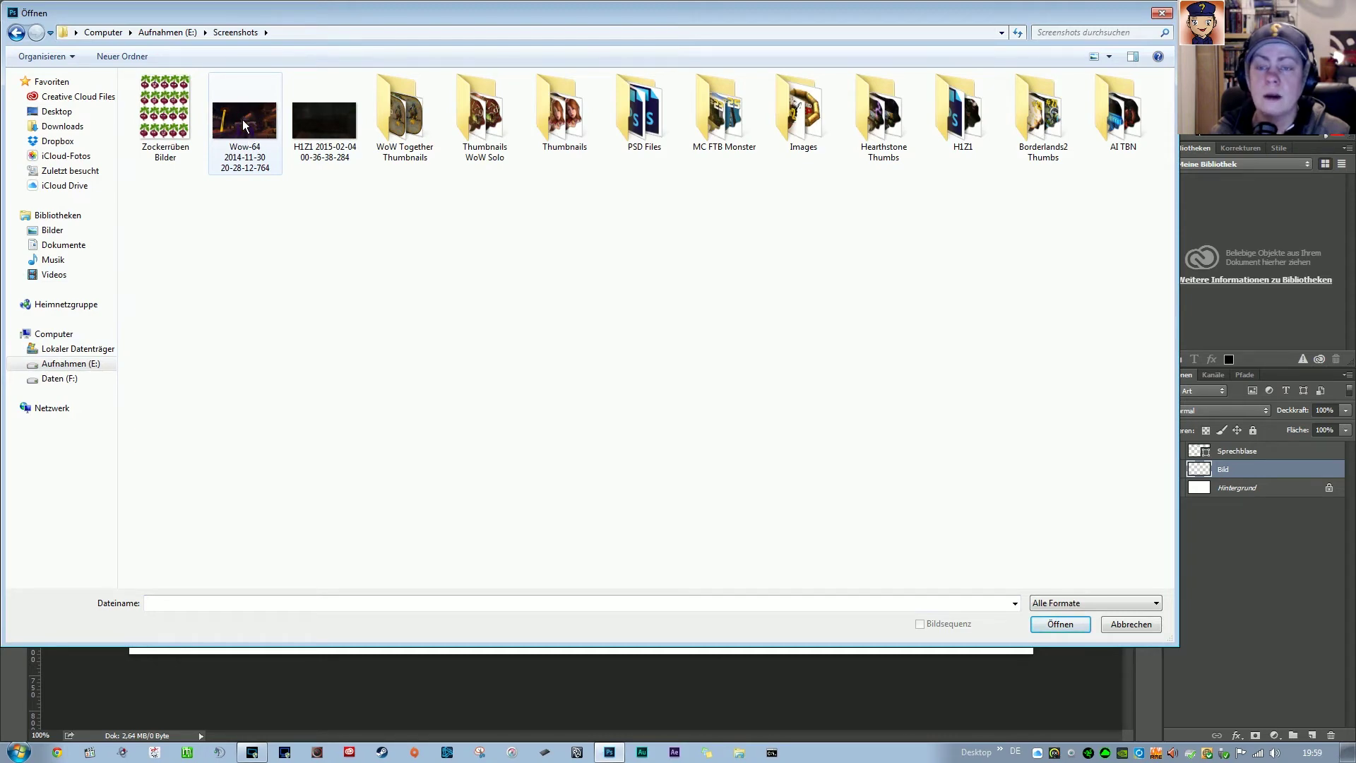
double_click(243, 120)
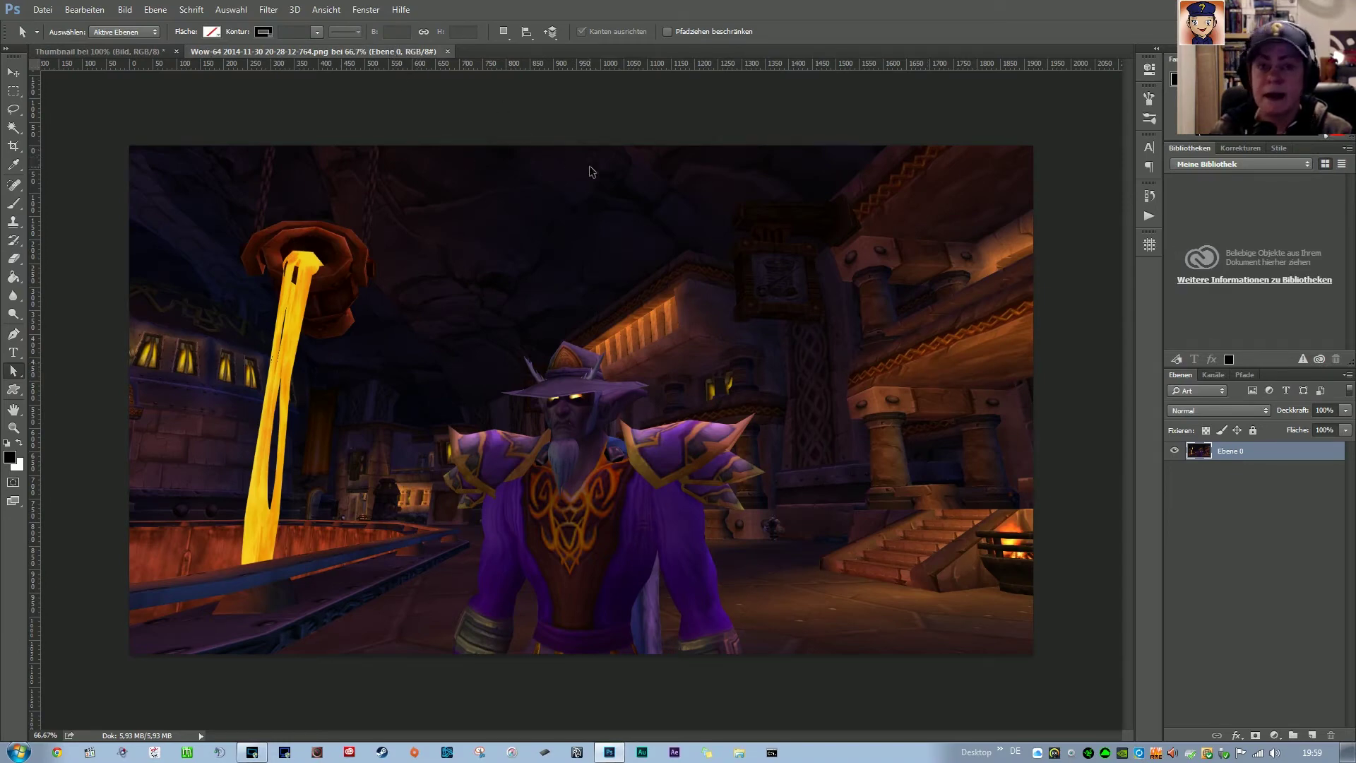
key("ctrl+a")
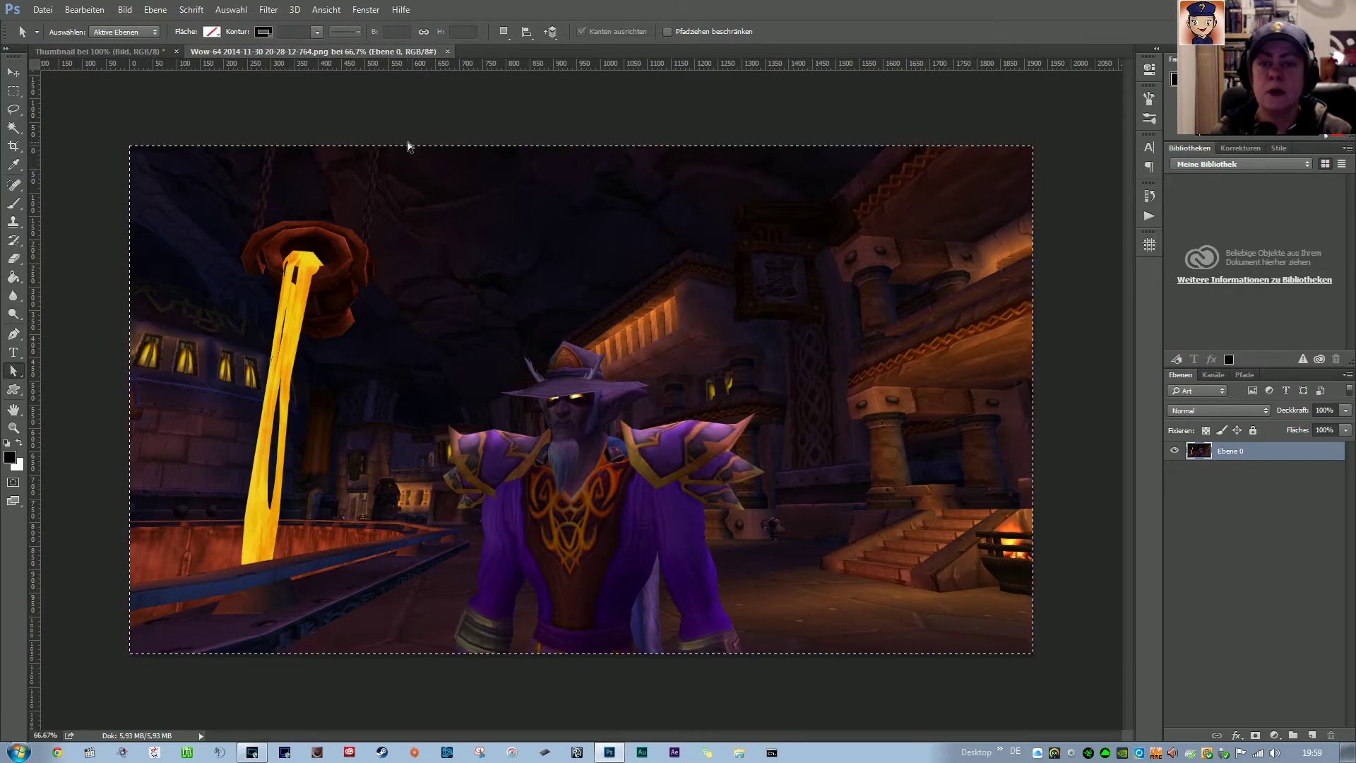
left_click(447, 51)
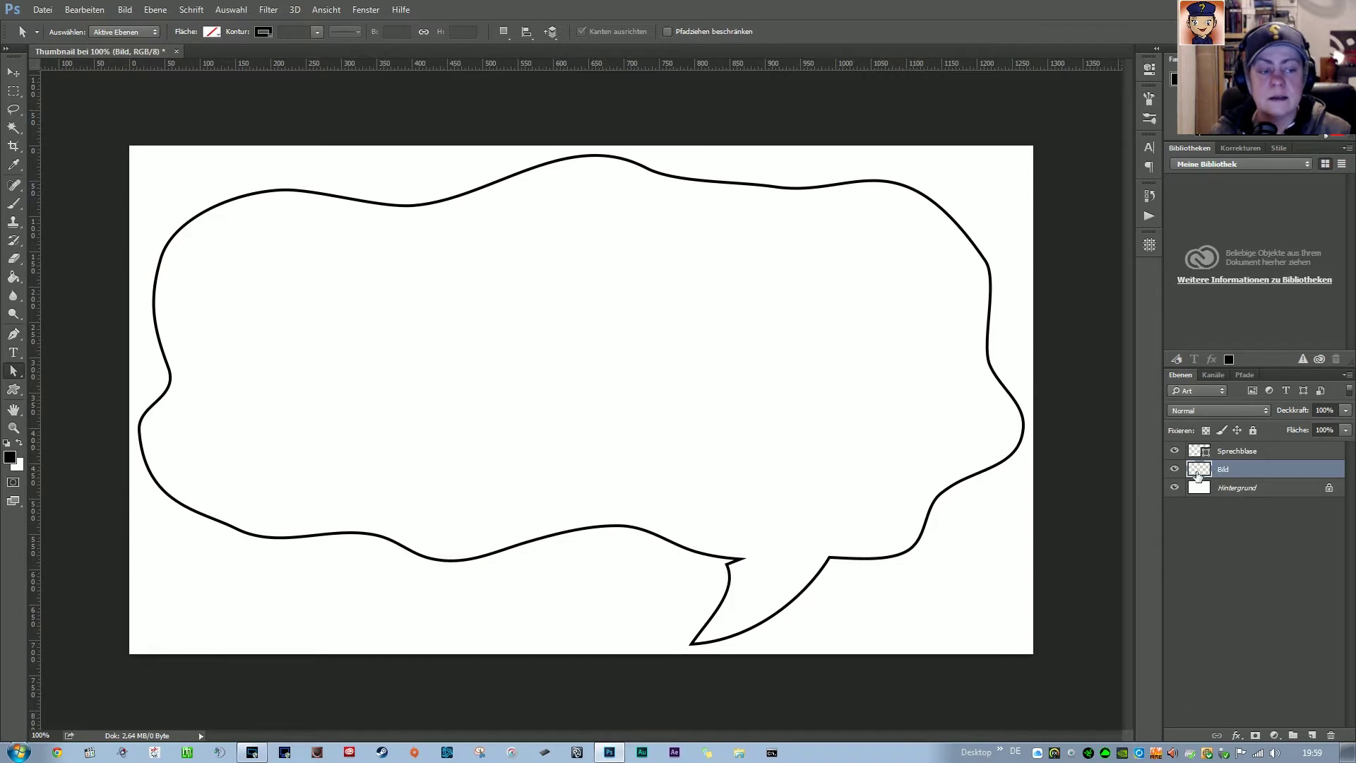
left_click(1256, 454)
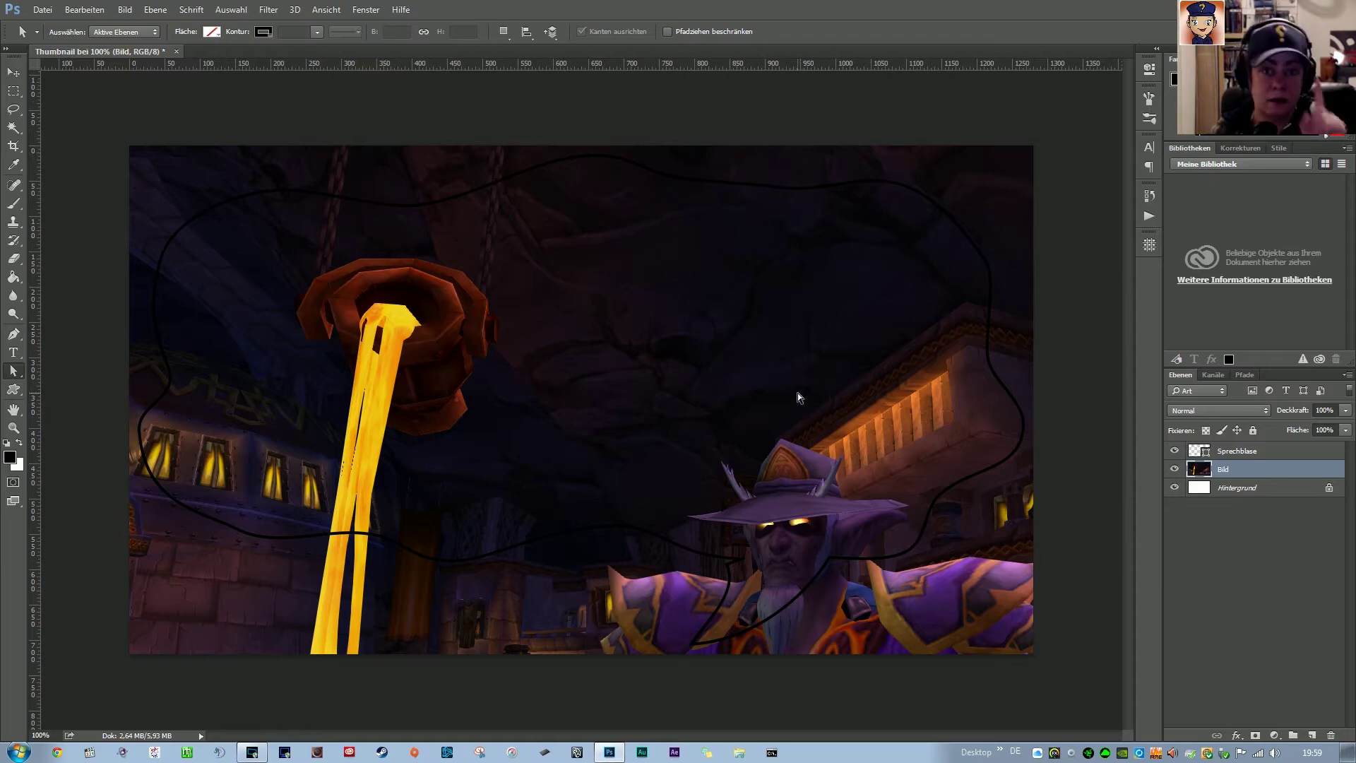
Drag the game screenshot with the Move tool until it sits beneath the speech-bubble outline
key("v")
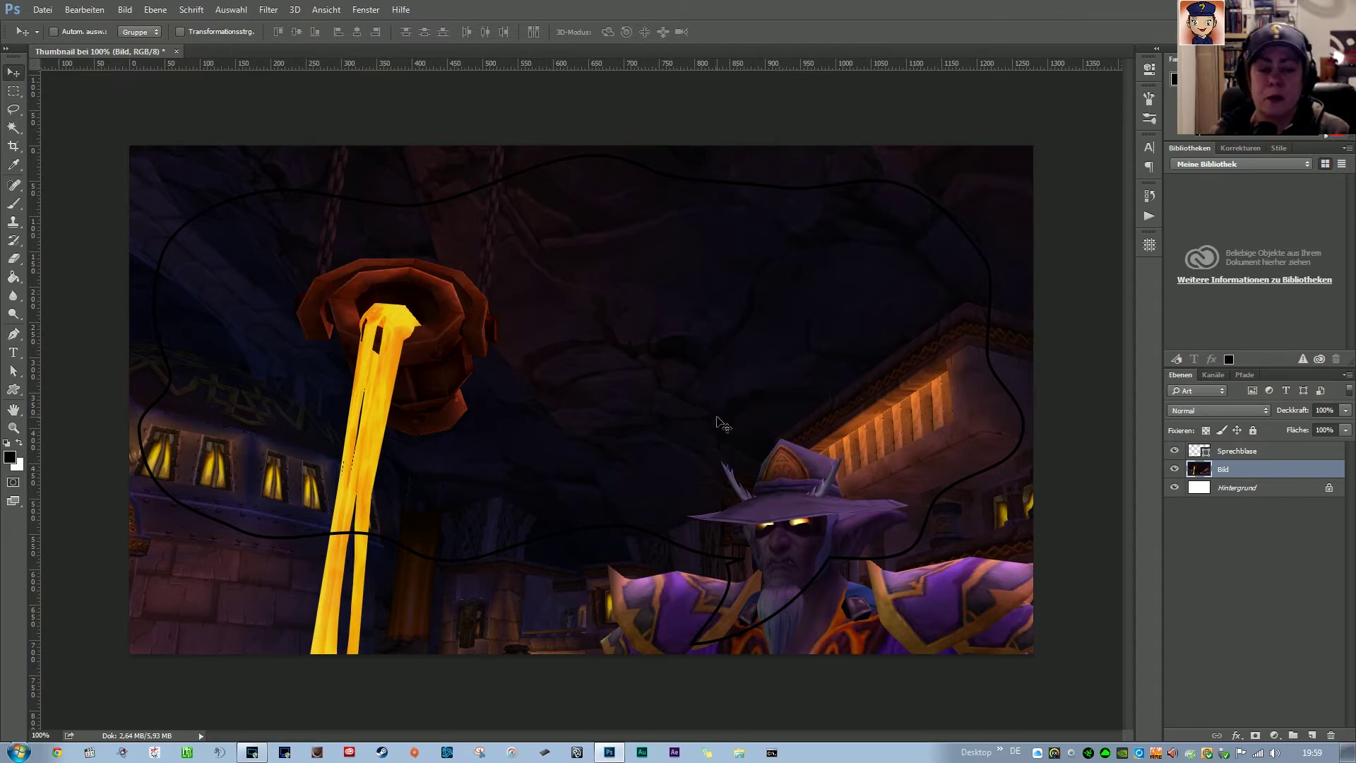
mouse_move(876, 453)
left_mouse_down()
mouse_move(780, 201)
mouse_move(697, 201)
left_mouse_up()
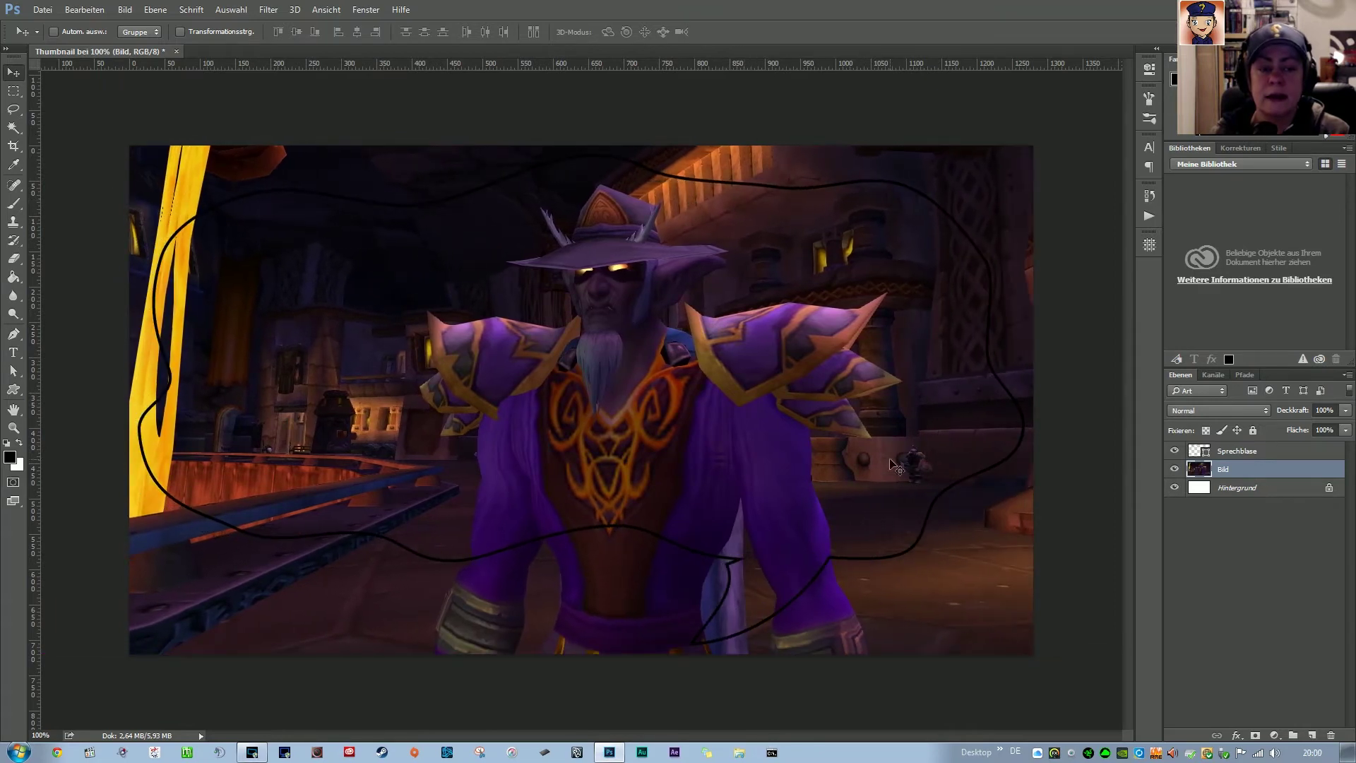
left_click_drag(815, 362, 812, 355)
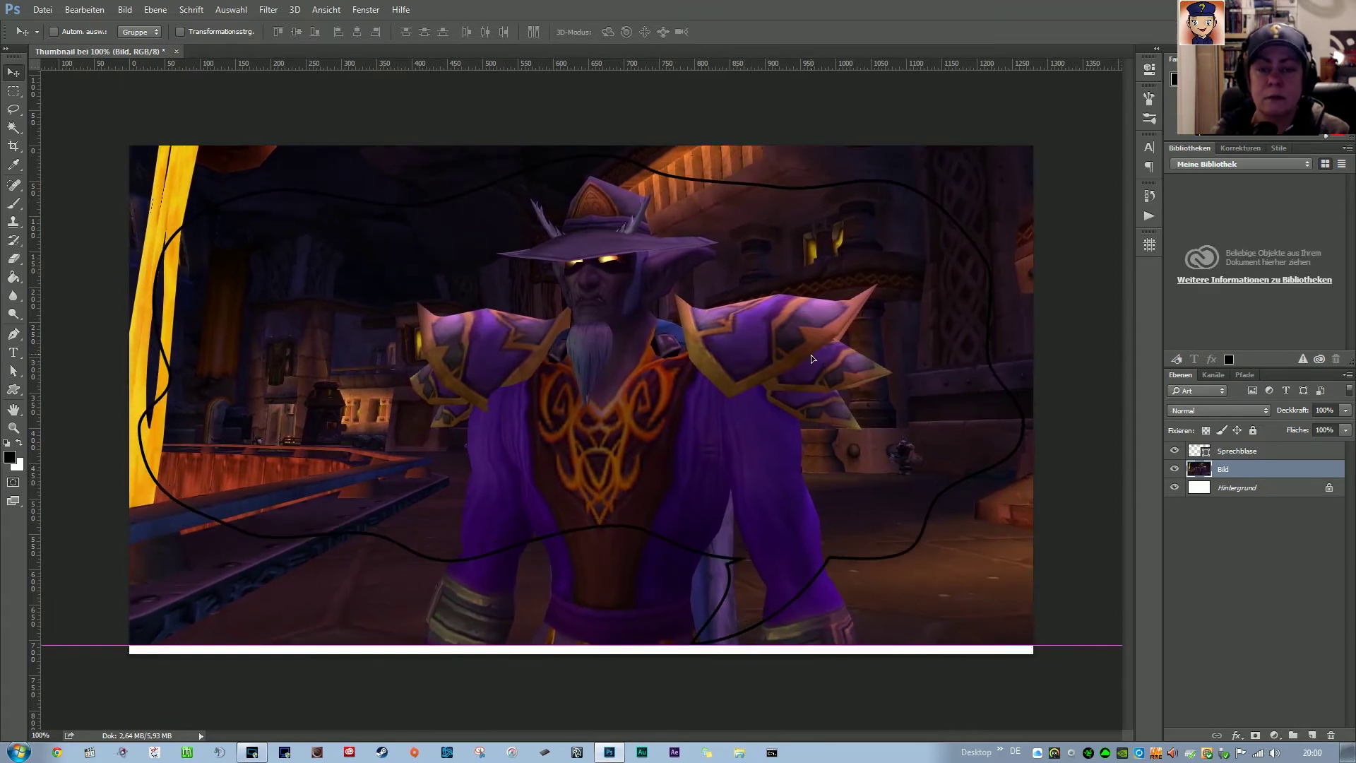
left_click_drag(811, 359, 811, 363)
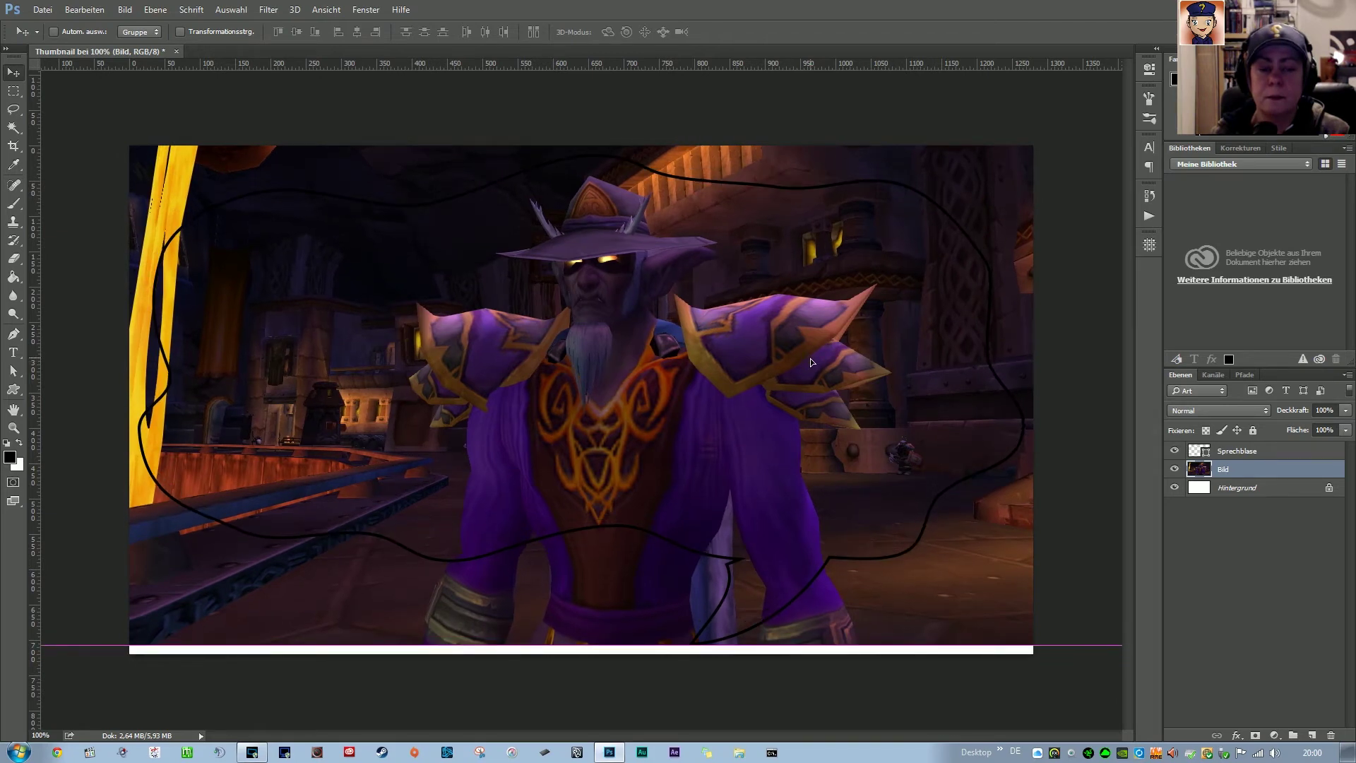
left_click_drag(811, 363, 810, 362)
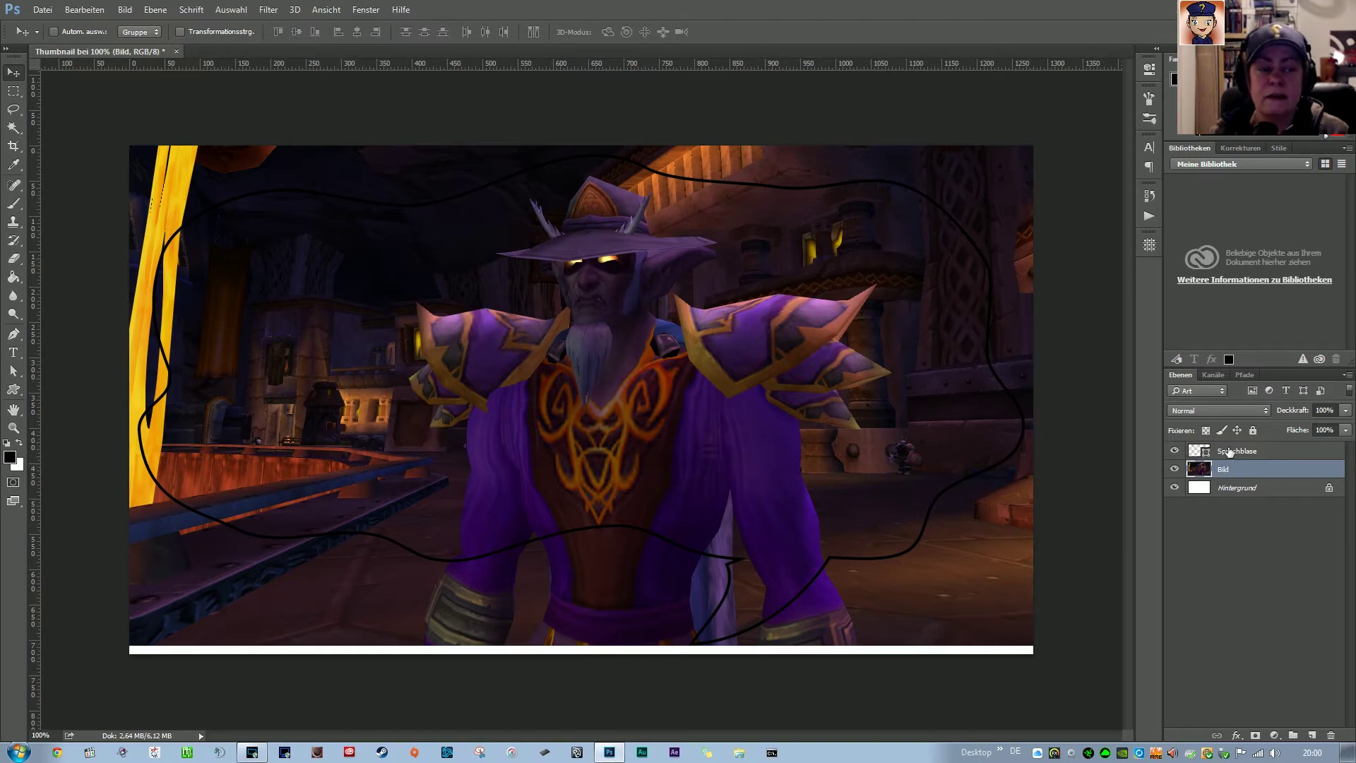
Delete the screenshot outside the bubble using the inverted Sprechblase selection, then deselect
left_click(1204, 453, "ctrl")
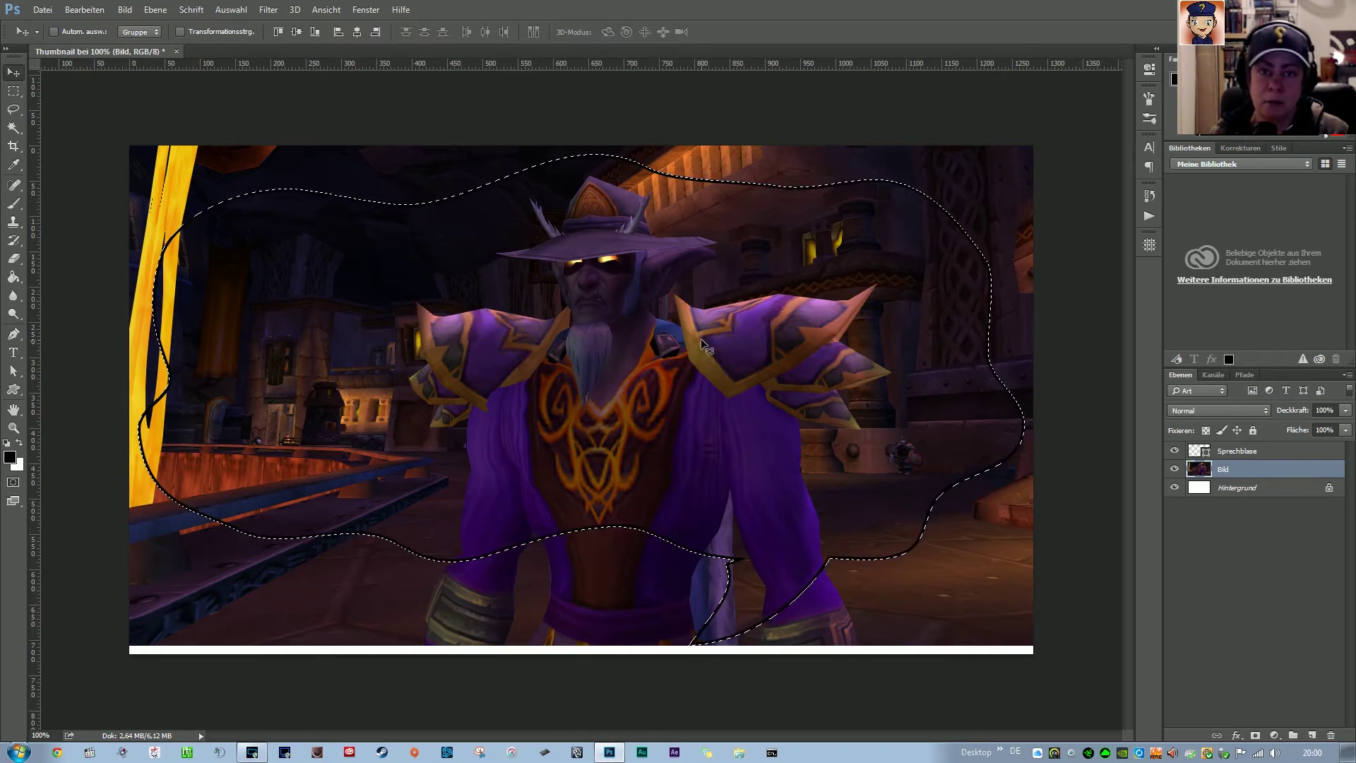
left_click(13, 91)
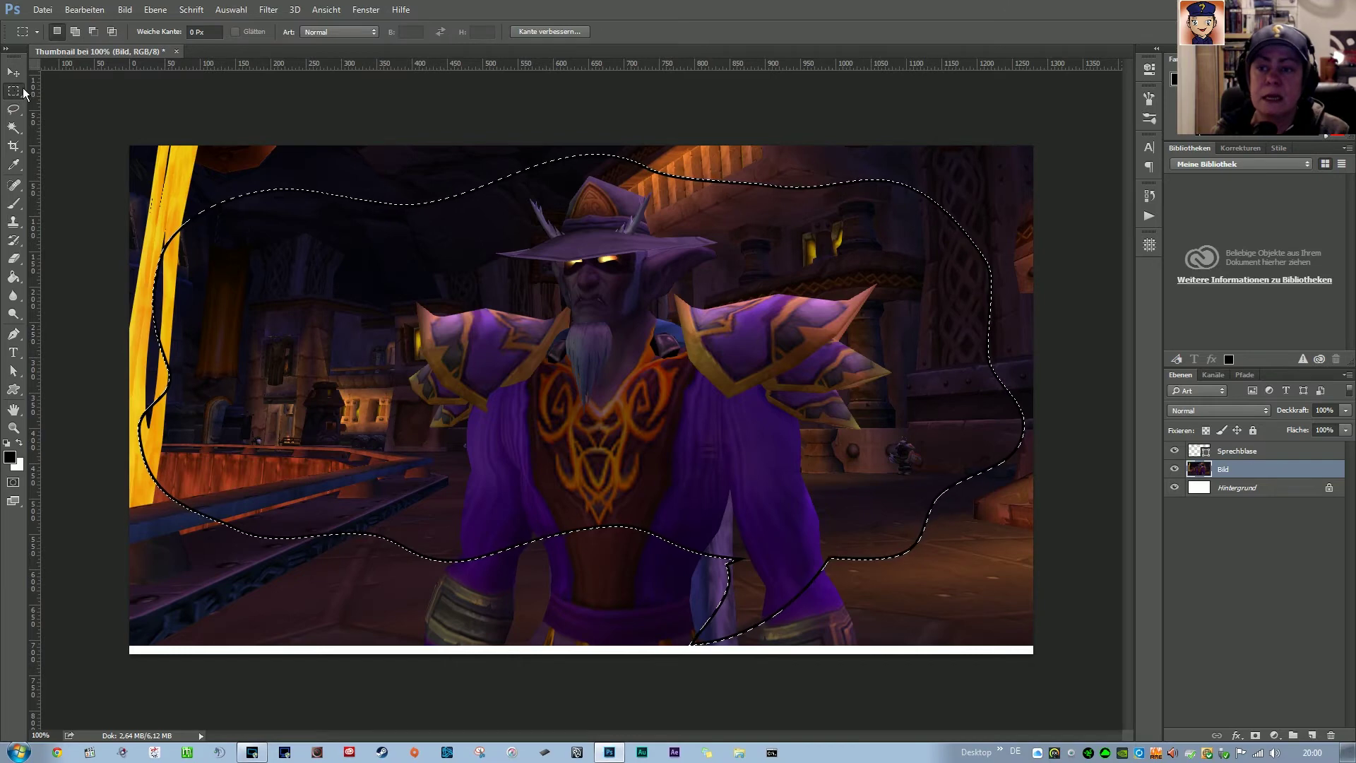
right_click(580, 290)
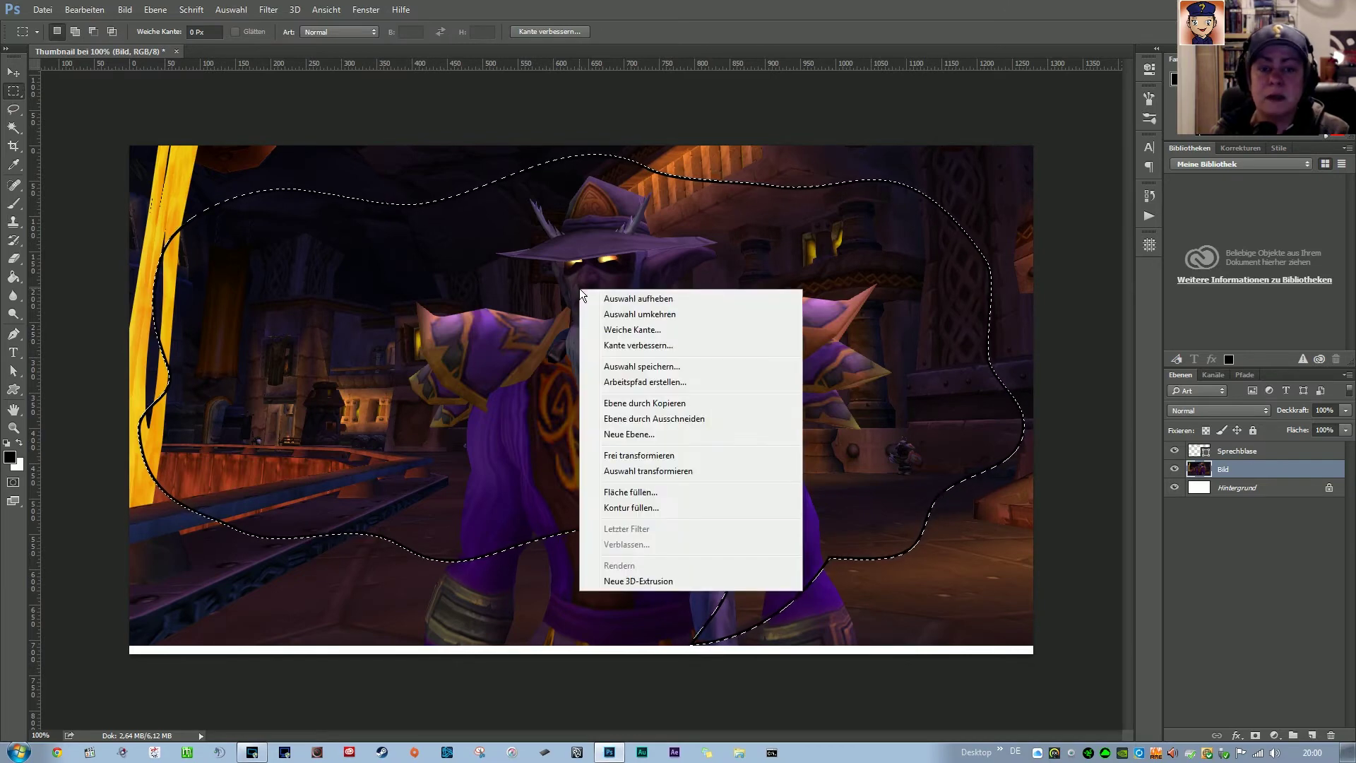
left_click(650, 315)
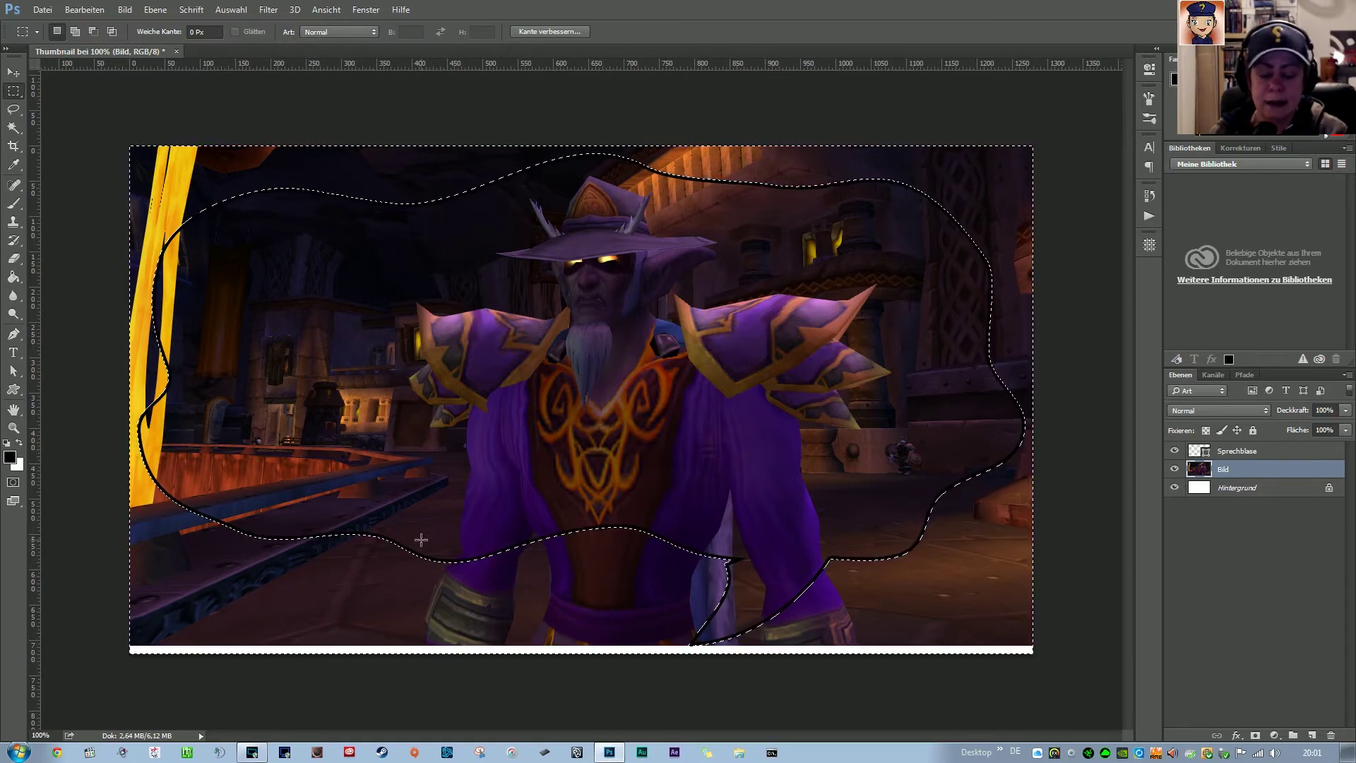
key("Delete")
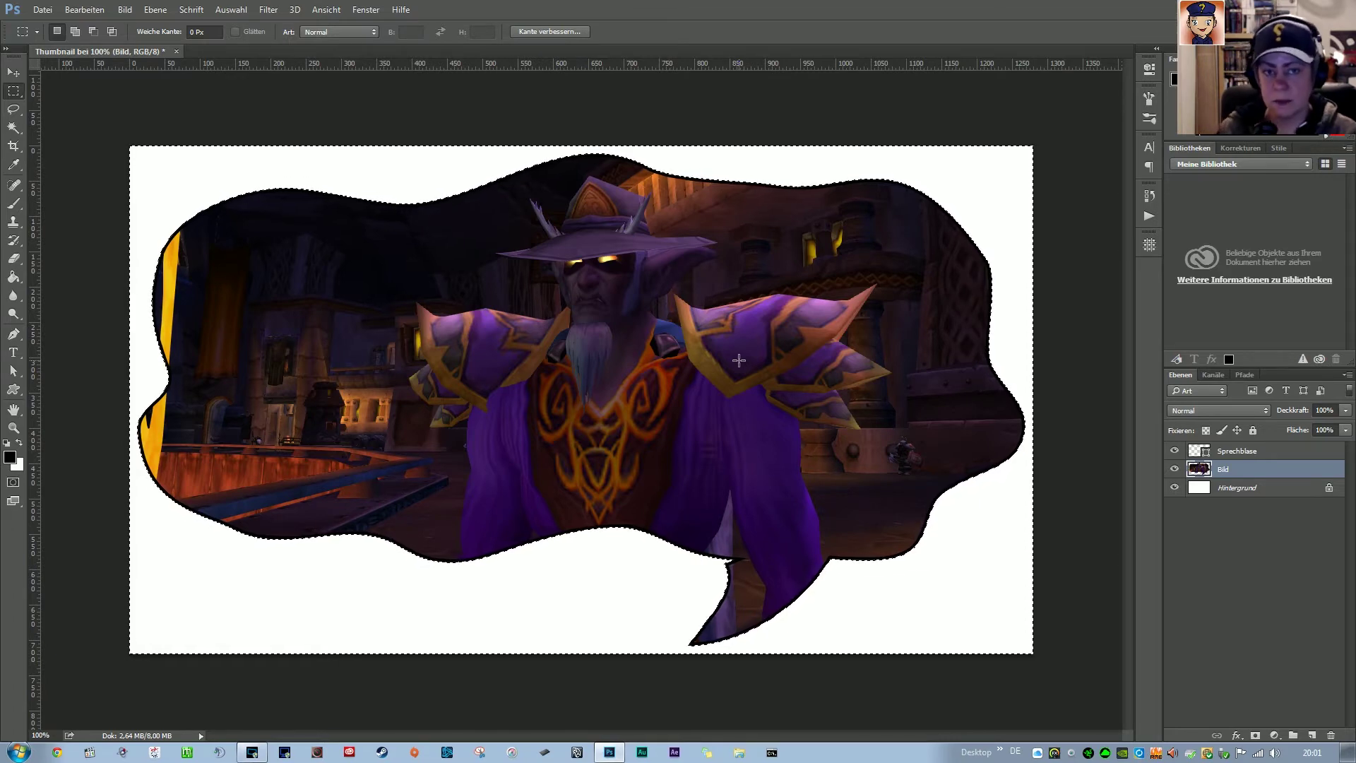
key("ctrl+d")
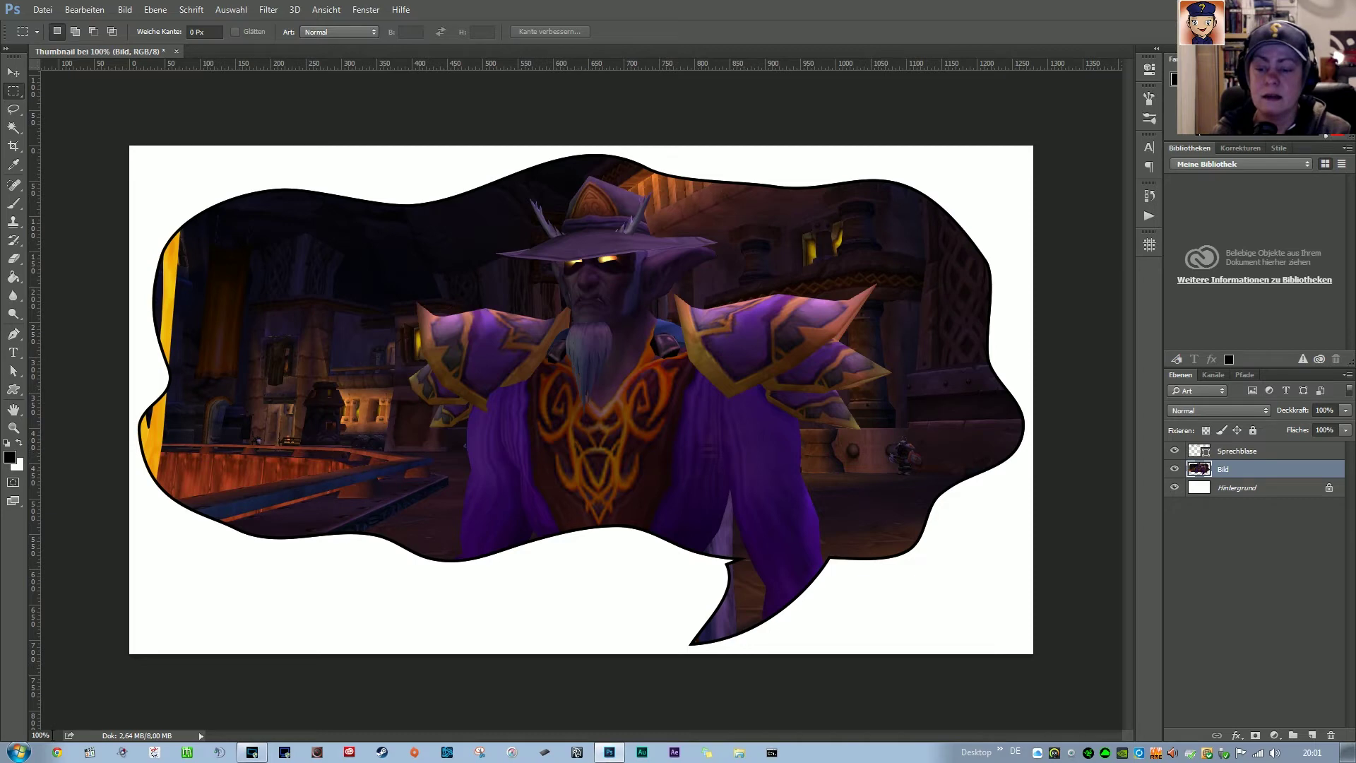
Zoom to 50% and shift the screenshot to check how far it overhangs the canvas
left_click(44, 736)
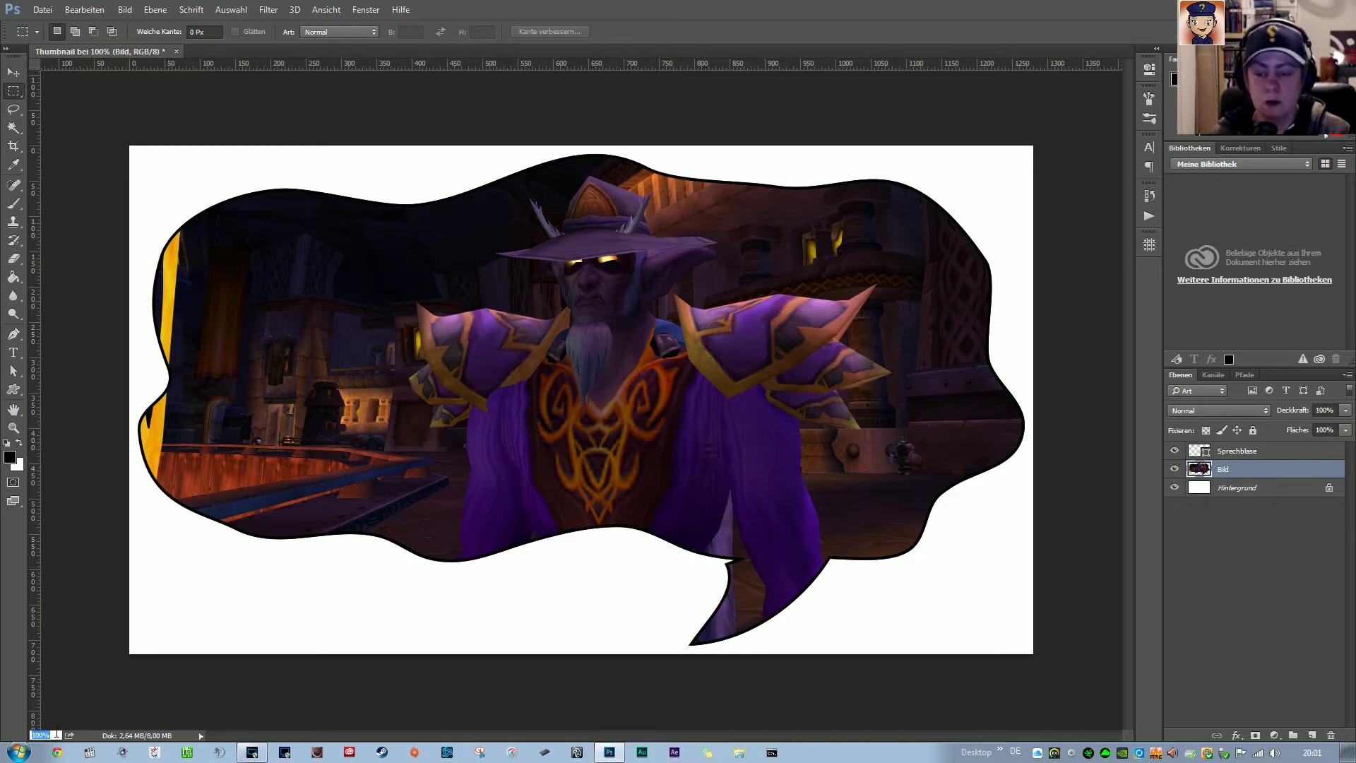
type("50")
key("Return")
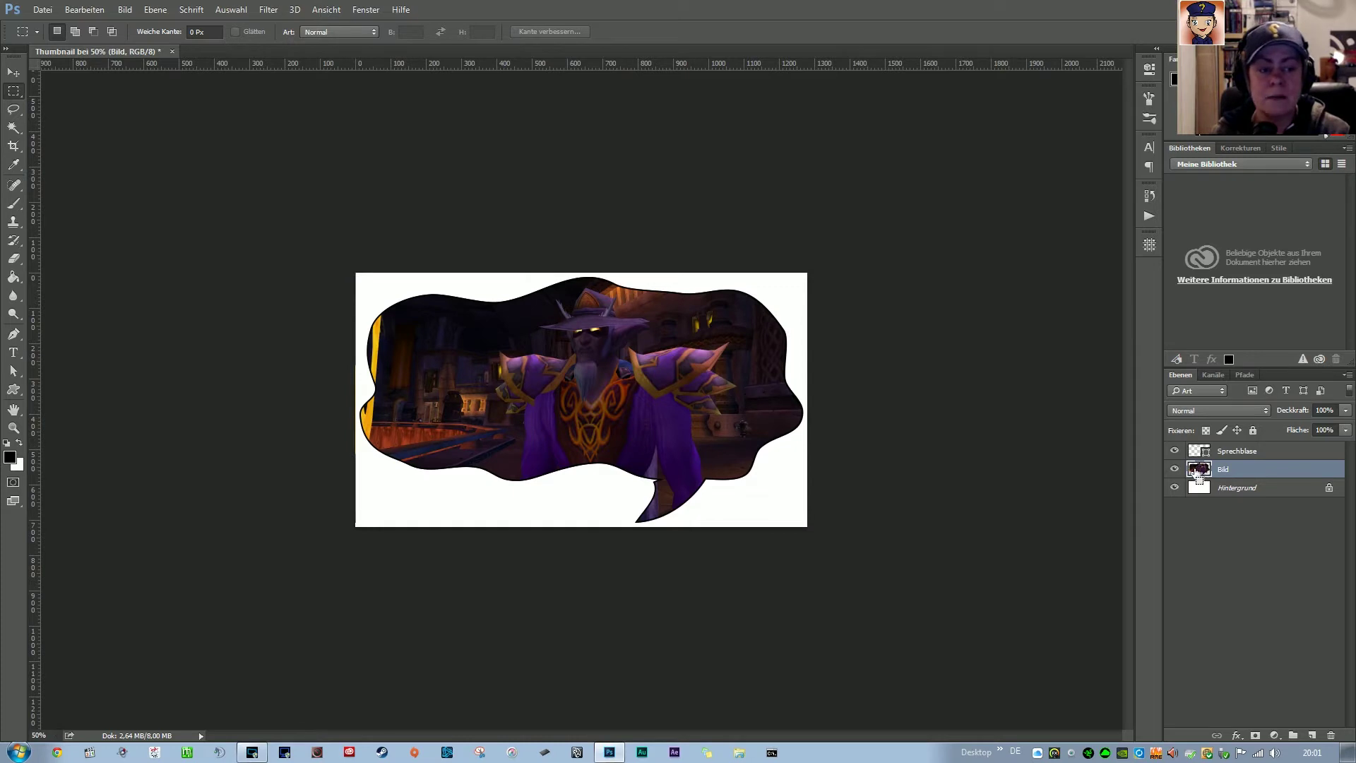
left_click(1204, 475, "ctrl")
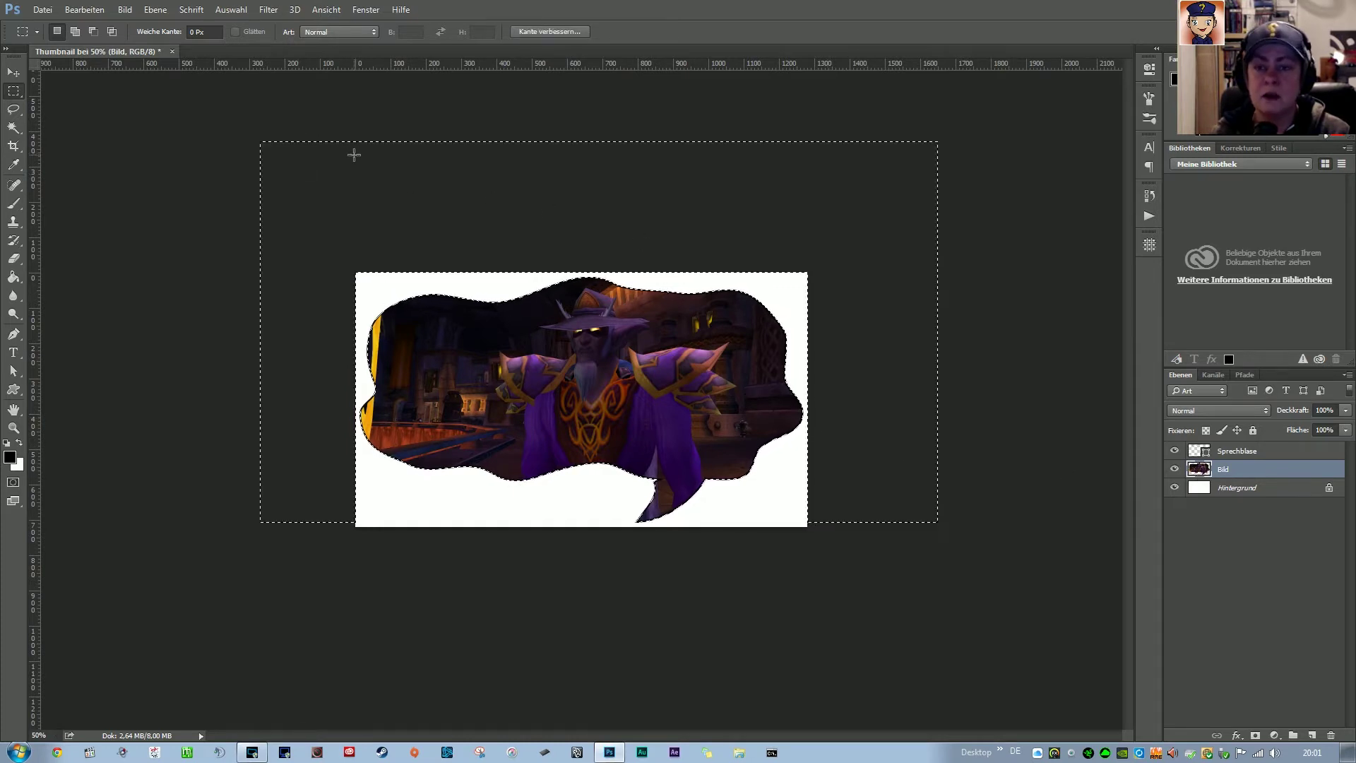
left_click(14, 74)
mouse_move(554, 351)
left_mouse_down()
mouse_move(635, 346)
mouse_move(563, 409)
left_mouse_up()
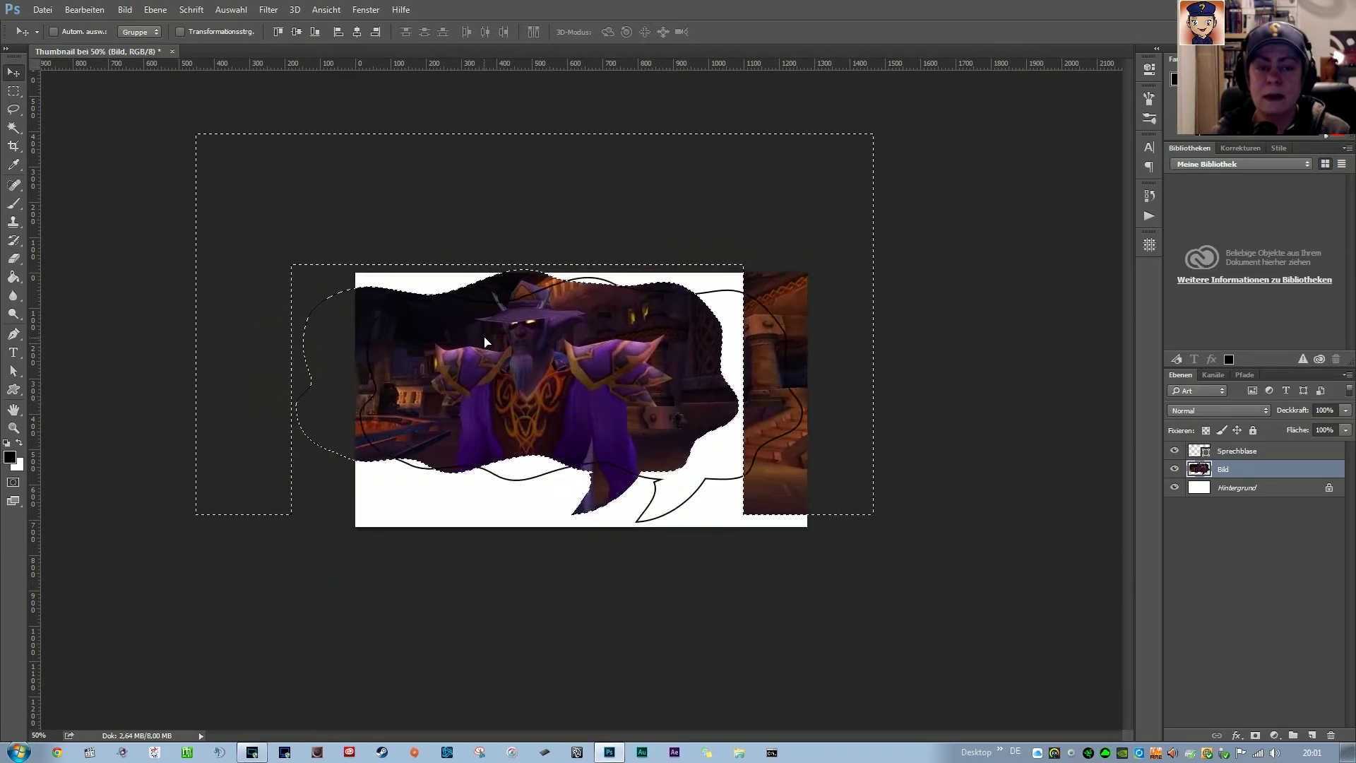
mouse_move(563, 408)
left_mouse_down()
mouse_move(511, 340)
mouse_move(551, 350)
left_mouse_up()
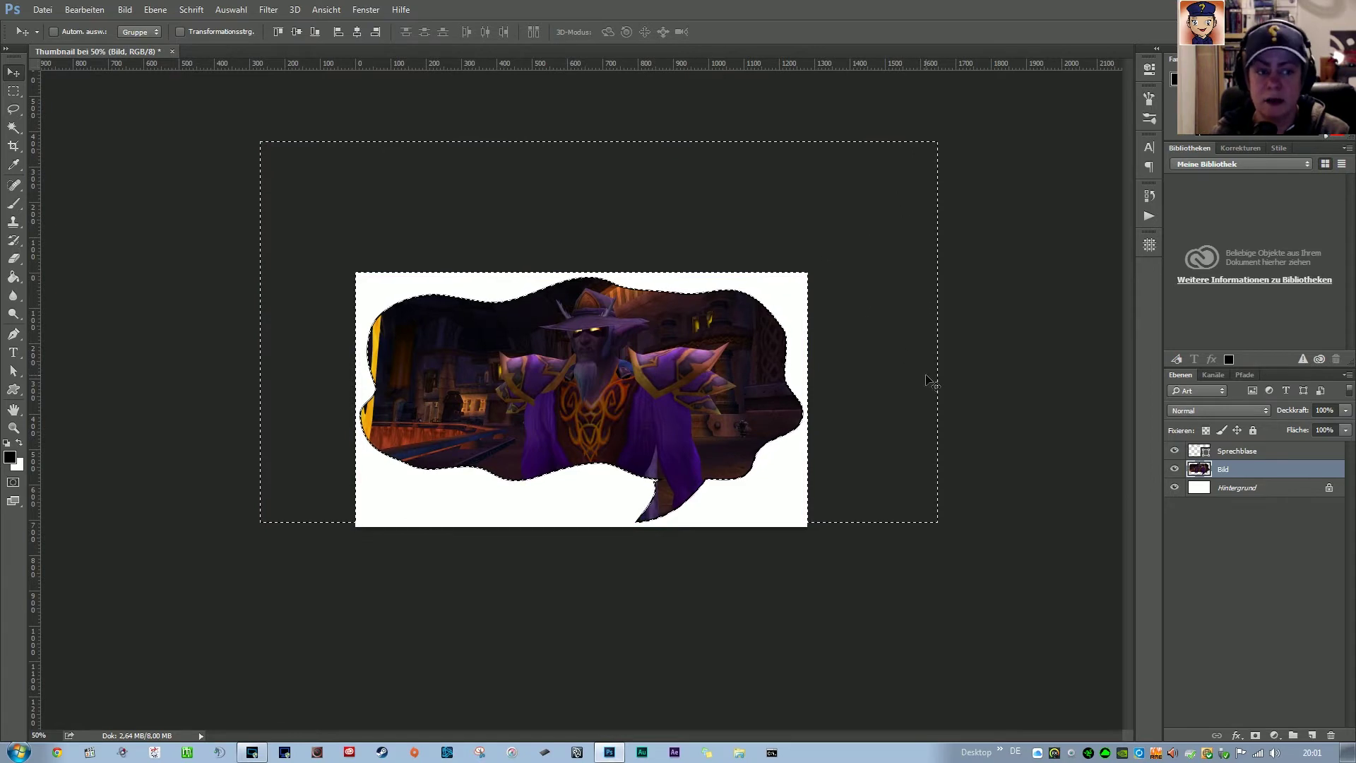
Crop to the full canvas, deleting the cropped pixels, then zoom back to 100%
left_click(13, 146)
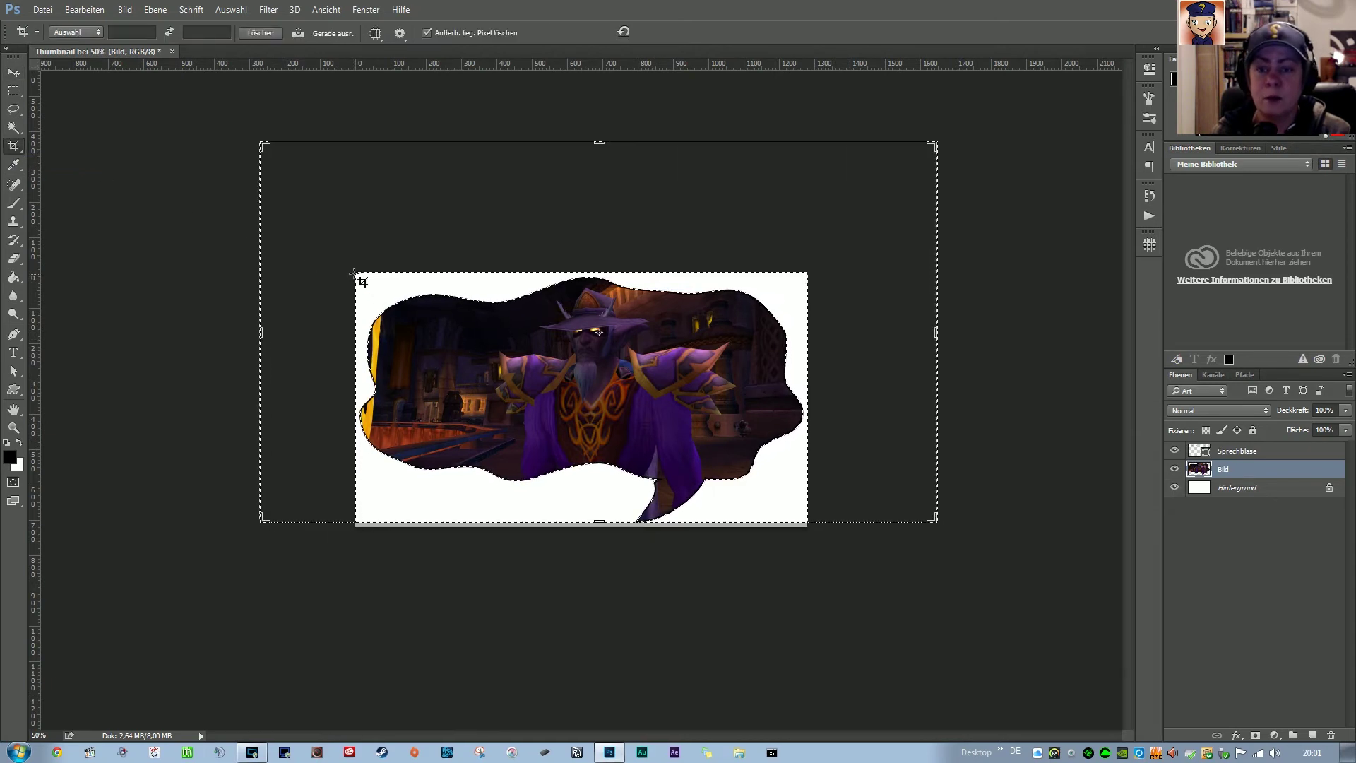
left_click_drag(354, 271, 649, 339)
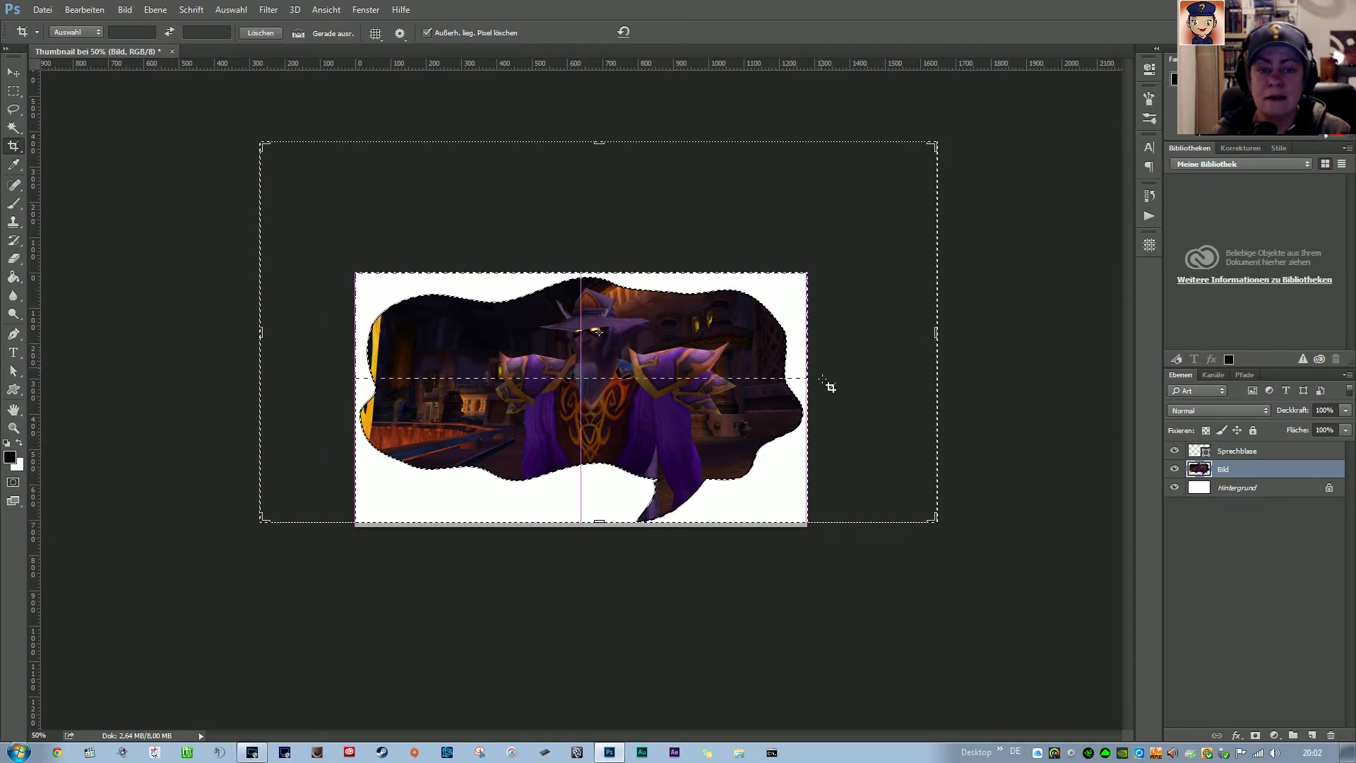
mouse_move(651, 339)
left_mouse_down()
mouse_move(837, 444)
mouse_move(850, 522)
left_mouse_up()
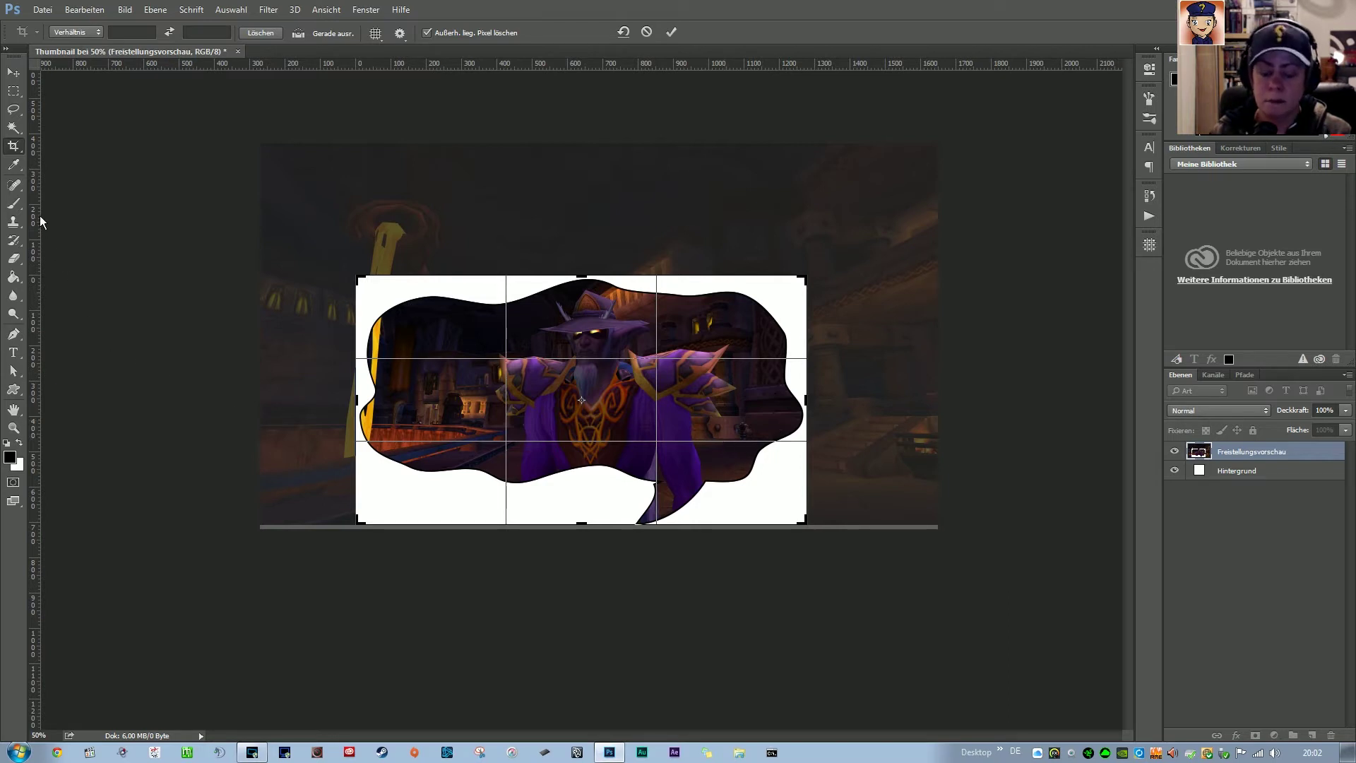
key("Return")
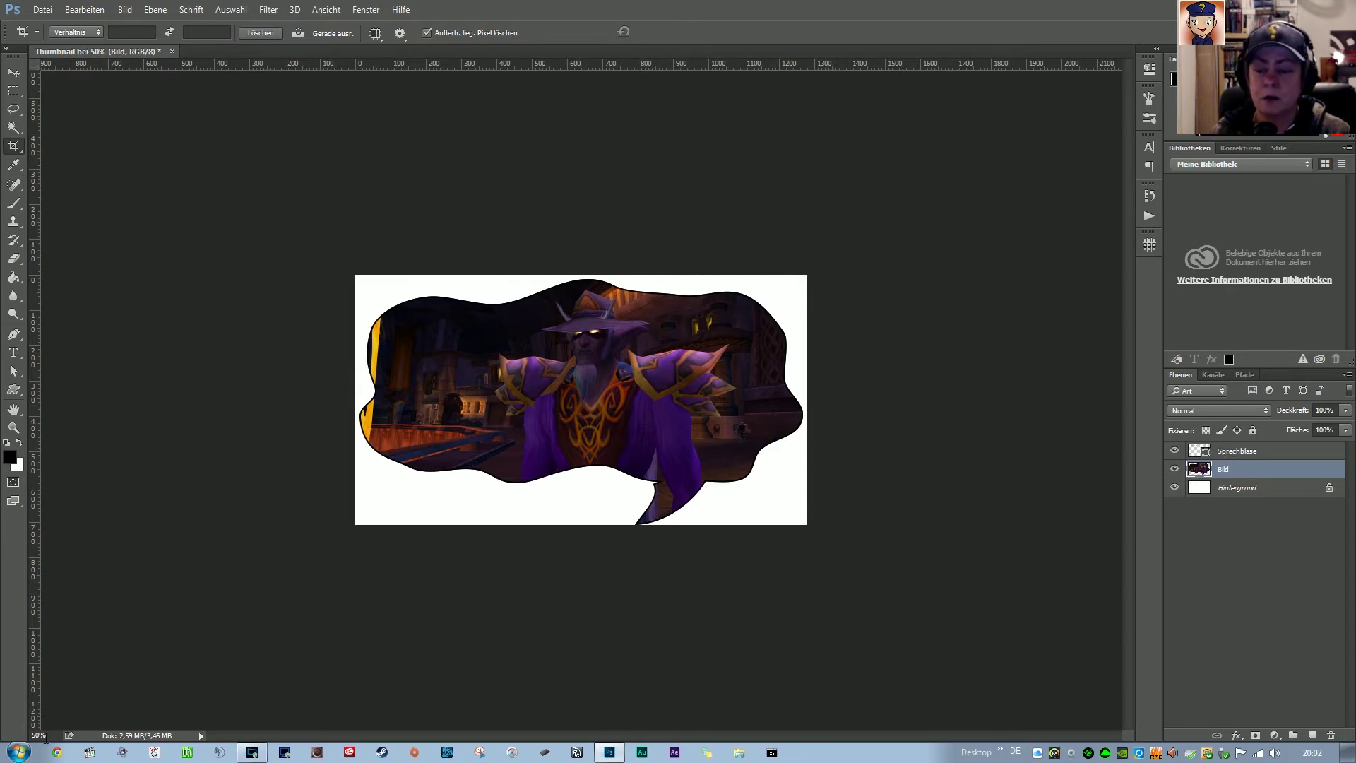
left_click(44, 735)
type("100")
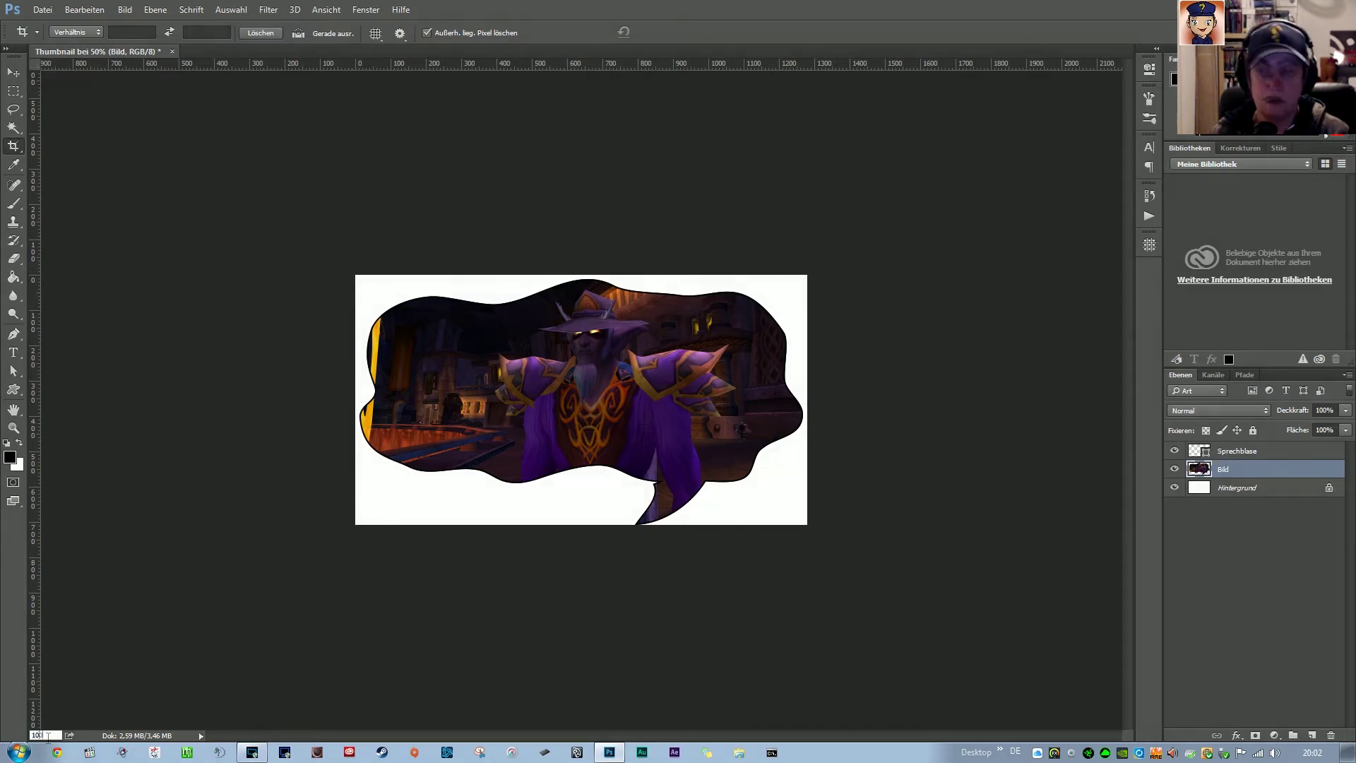
key("Return")
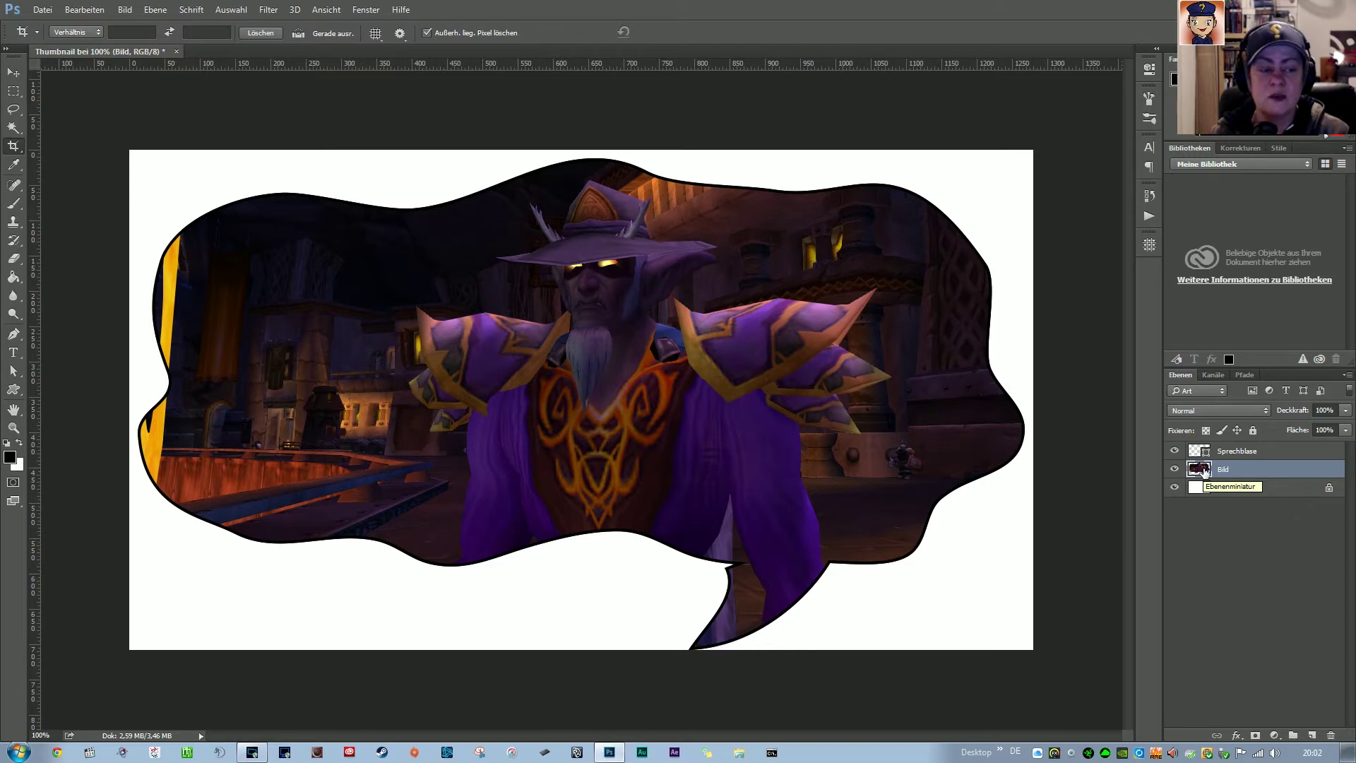
Add a dark grey Schlagschatten drop shadow to the Bild screenshot layer
double_click(1265, 470)
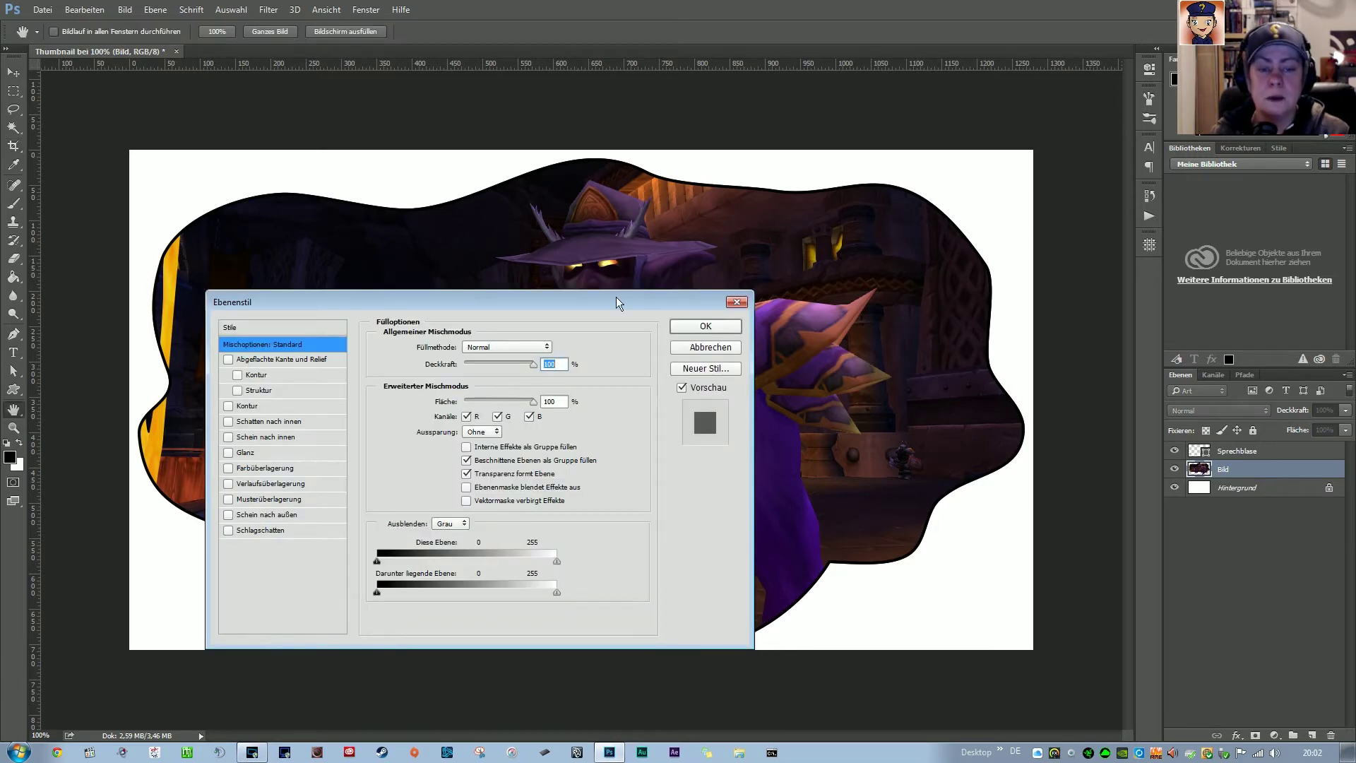
mouse_move(616, 302)
left_mouse_down()
mouse_move(1001, 309)
mouse_move(1131, 132)
left_mouse_up()
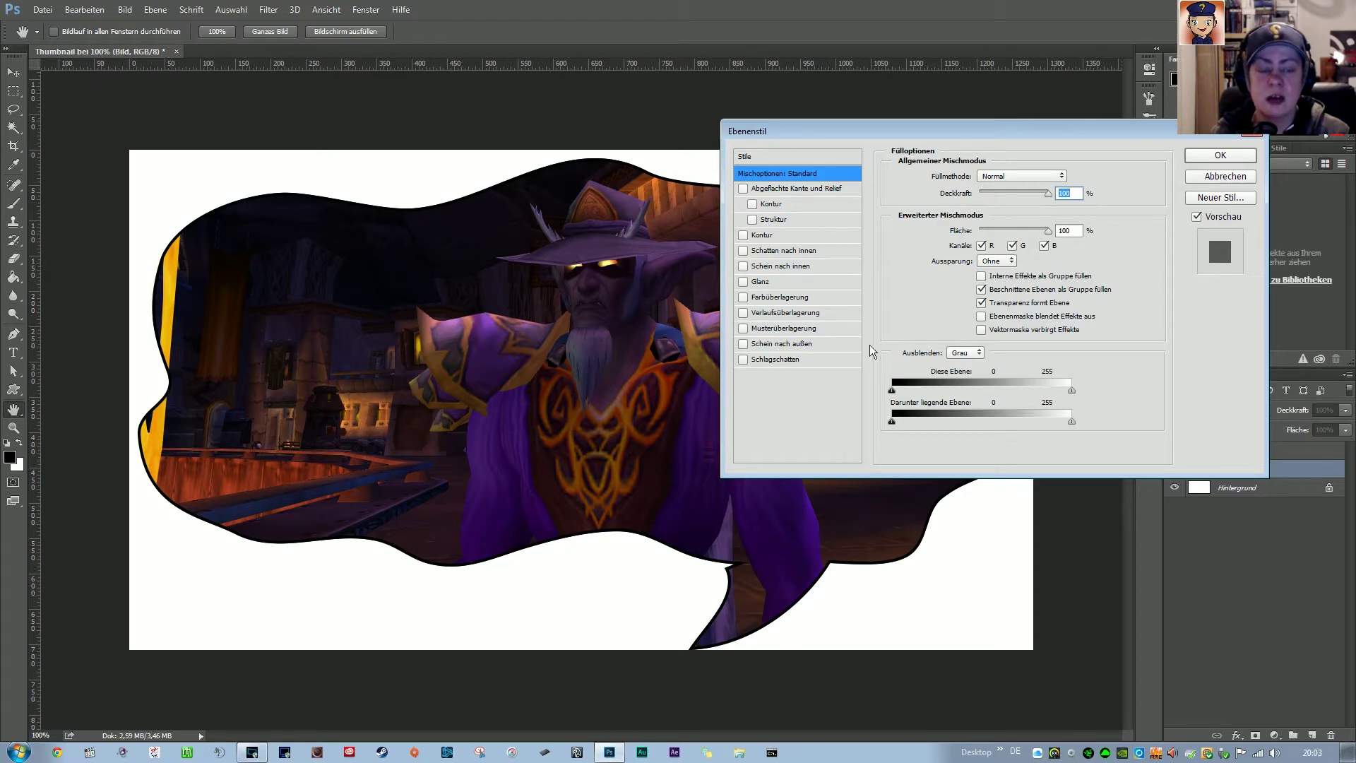
left_click(743, 360)
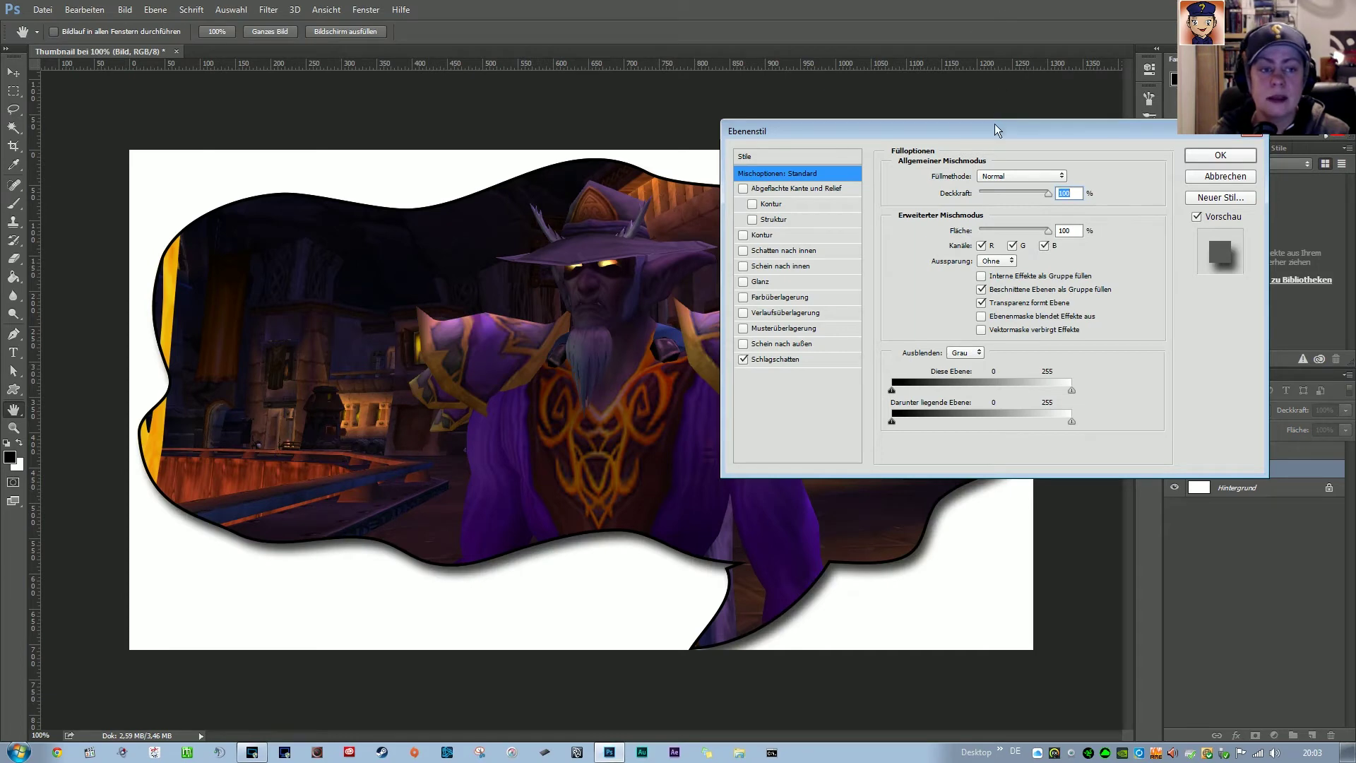
mouse_move(997, 130)
left_mouse_down()
mouse_move(1123, 276)
mouse_move(1276, 348)
mouse_move(1300, 444)
mouse_move(1251, 438)
mouse_move(997, 298)
left_mouse_up()
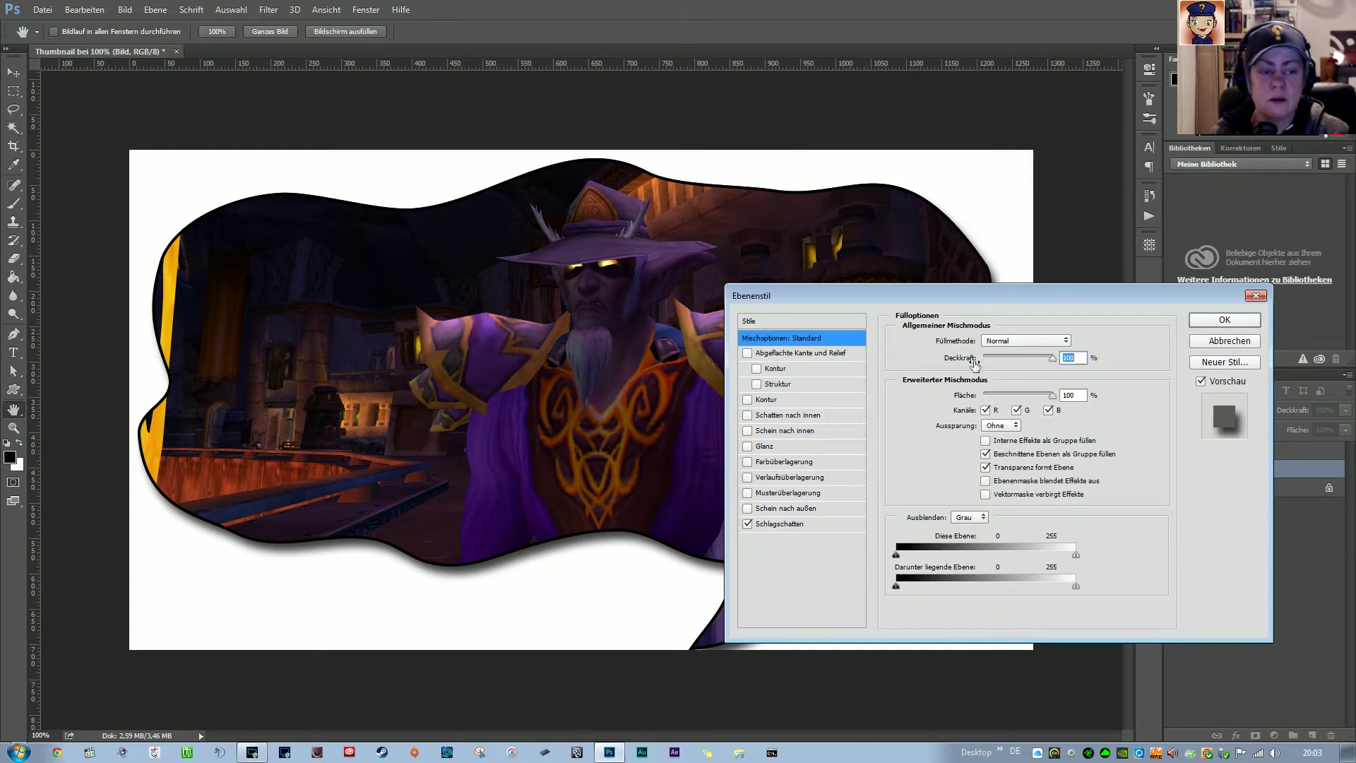
left_click(796, 524)
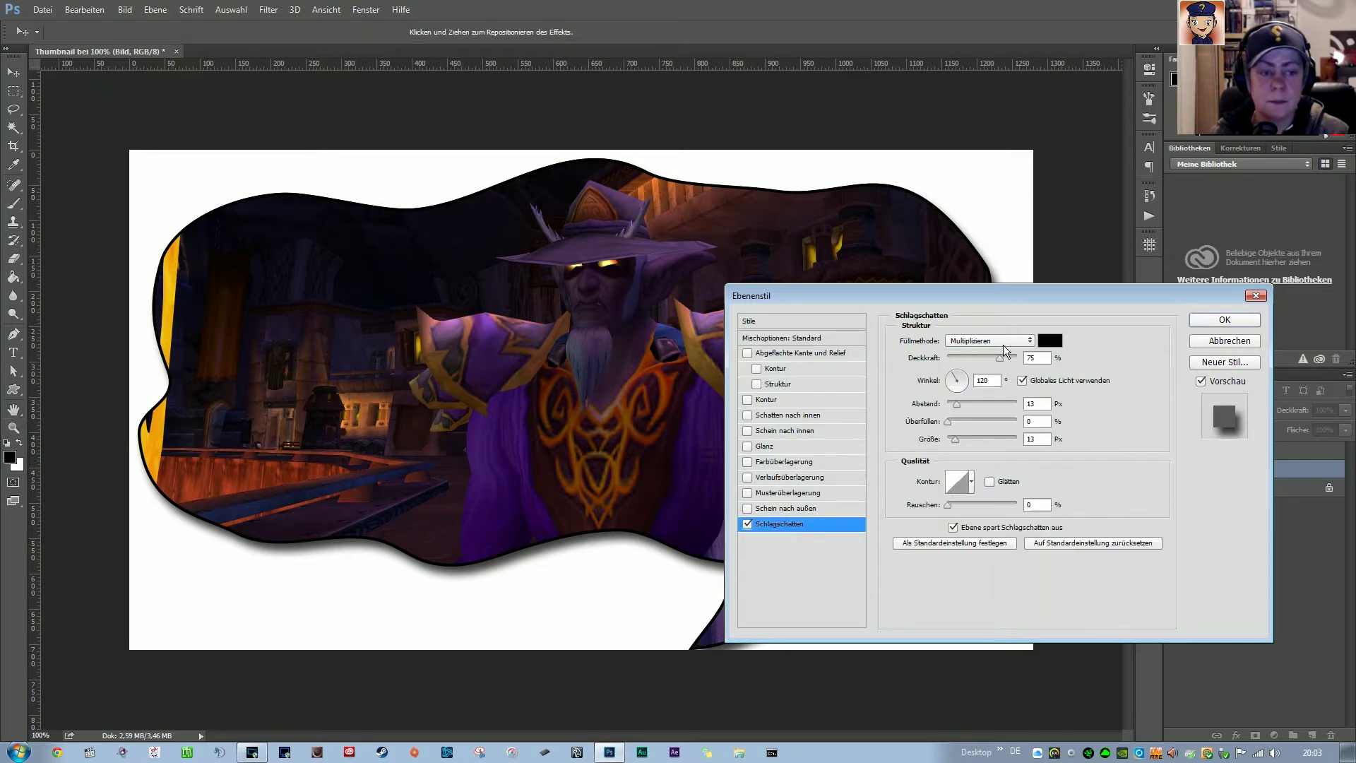
left_click(1050, 341)
left_click_drag(500, 308, 432, 349)
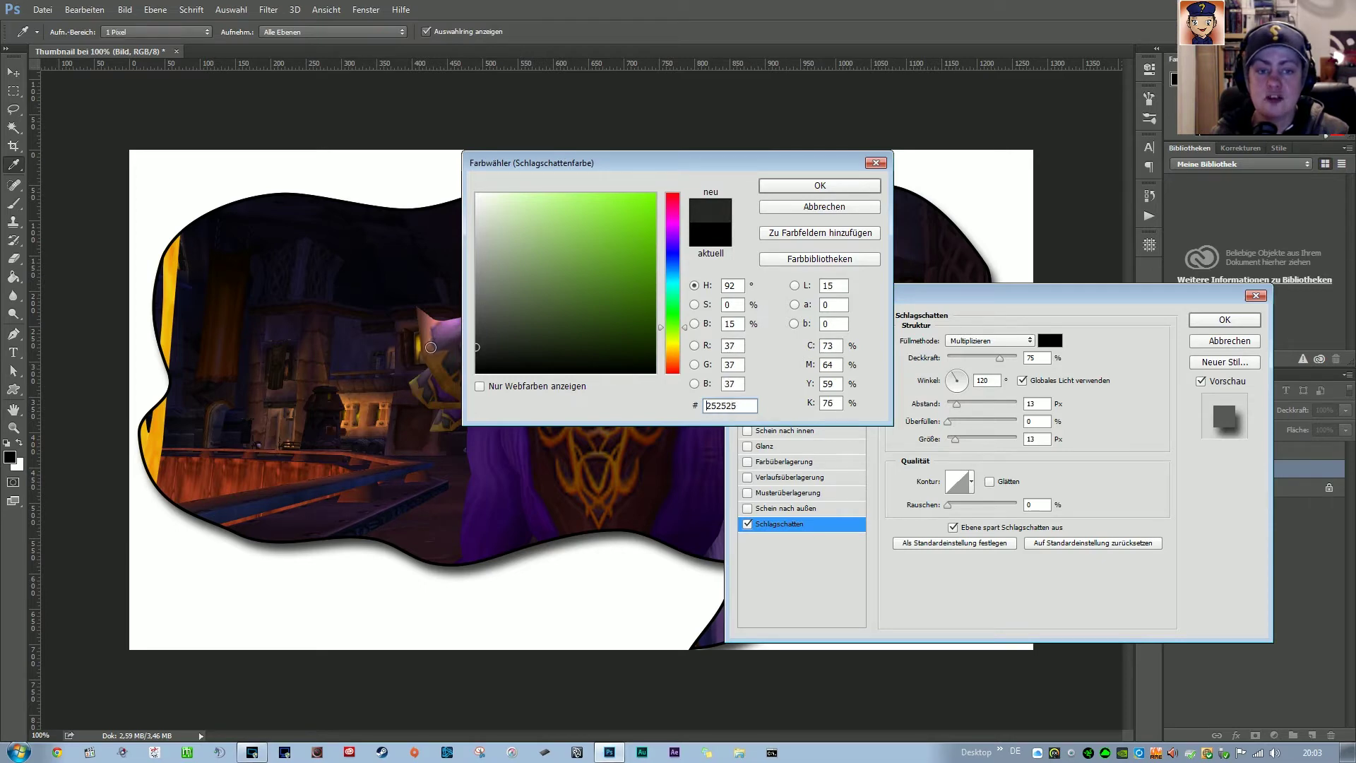
left_click(841, 185)
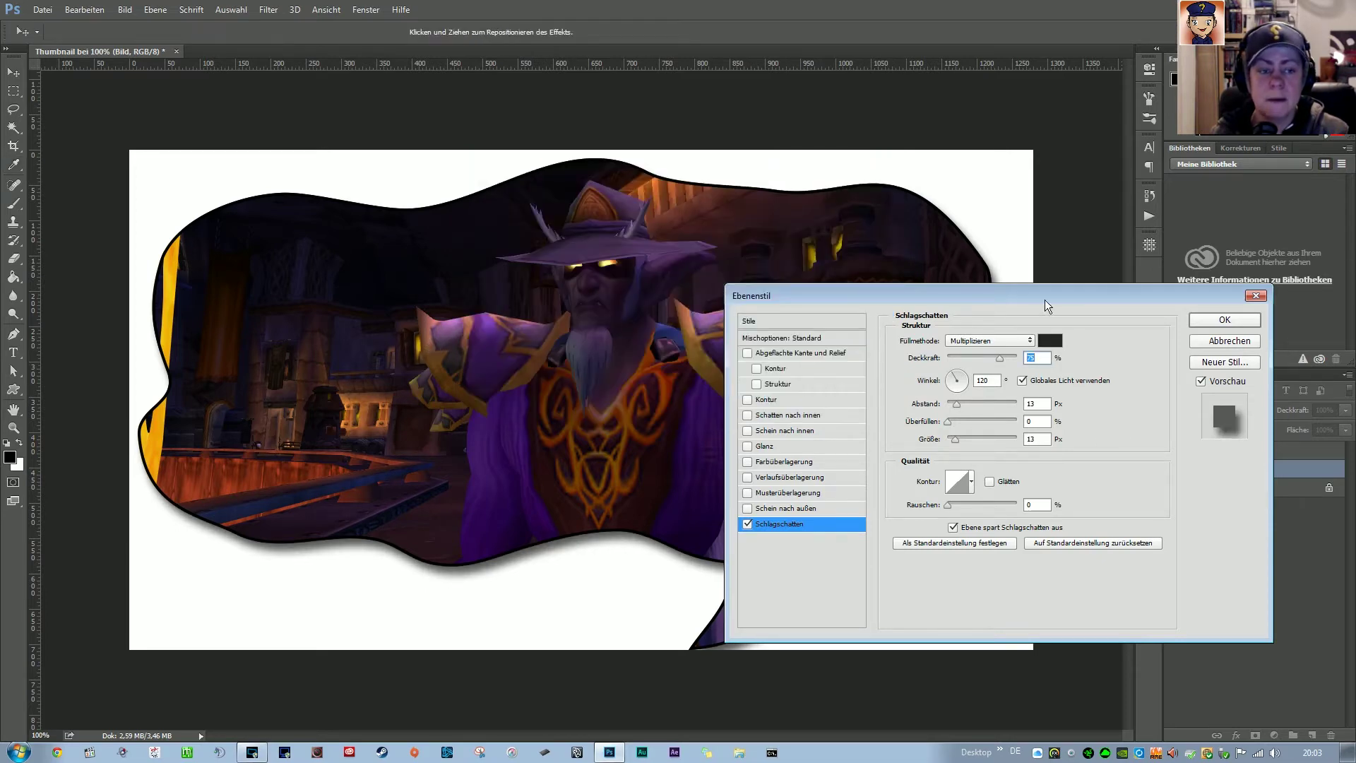
left_click(1228, 321)
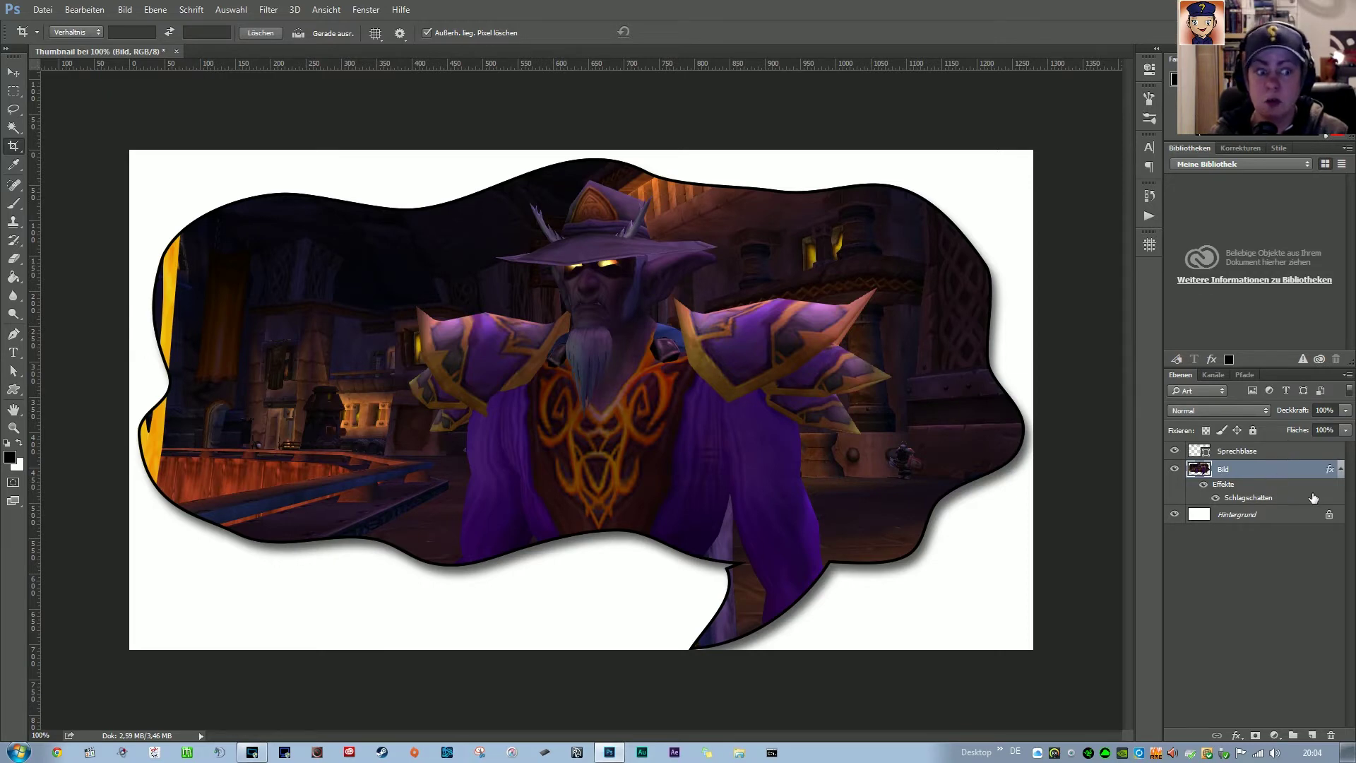
Create a new layer, move it above Sprechblase and name it Logo
left_click(1312, 736)
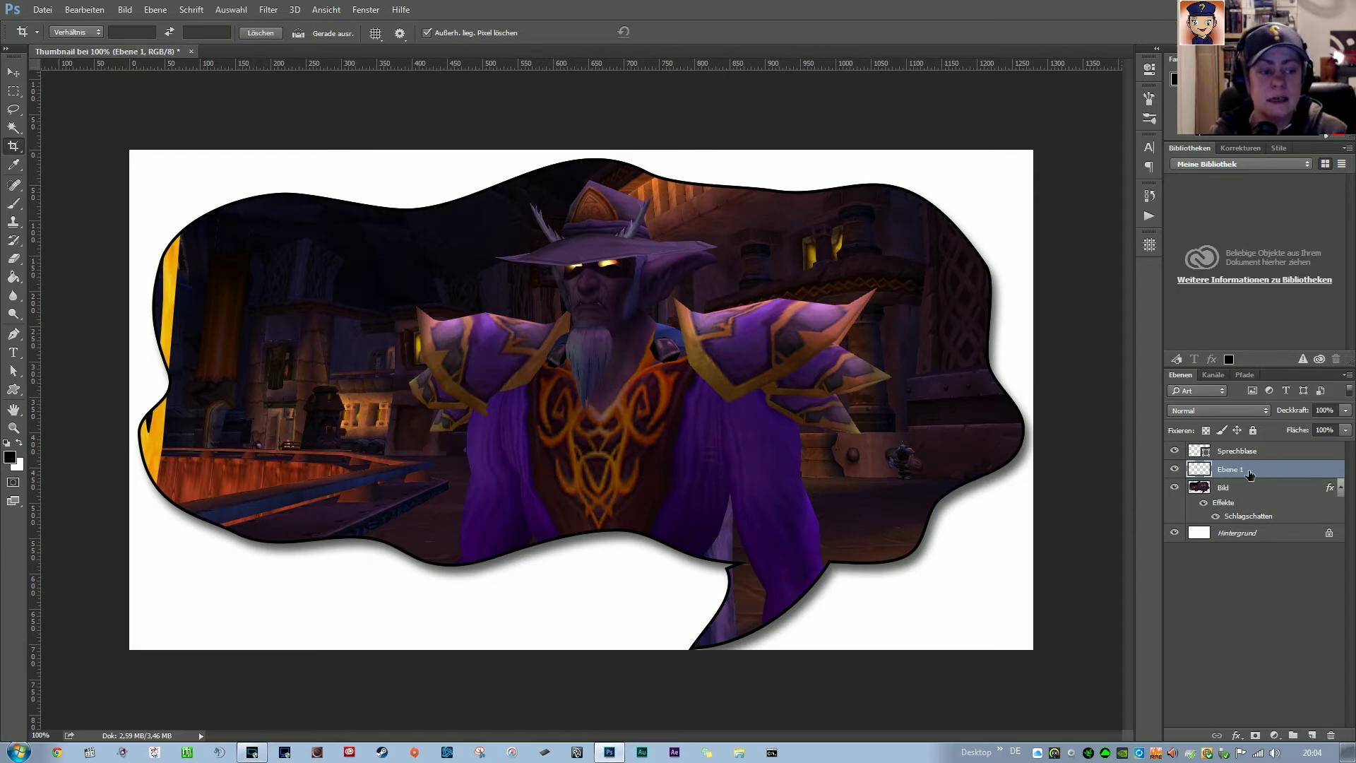
left_click_drag(1248, 474, 1251, 452)
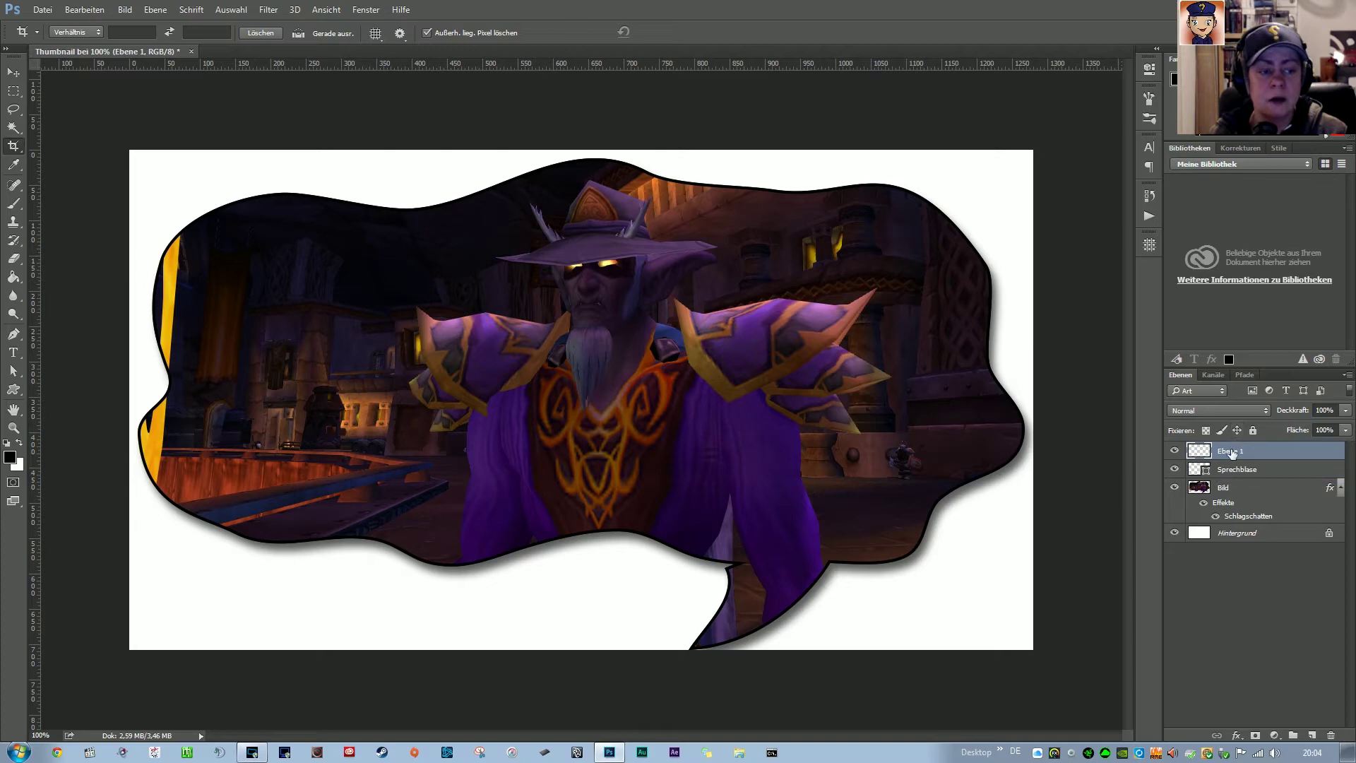
double_click(1231, 452)
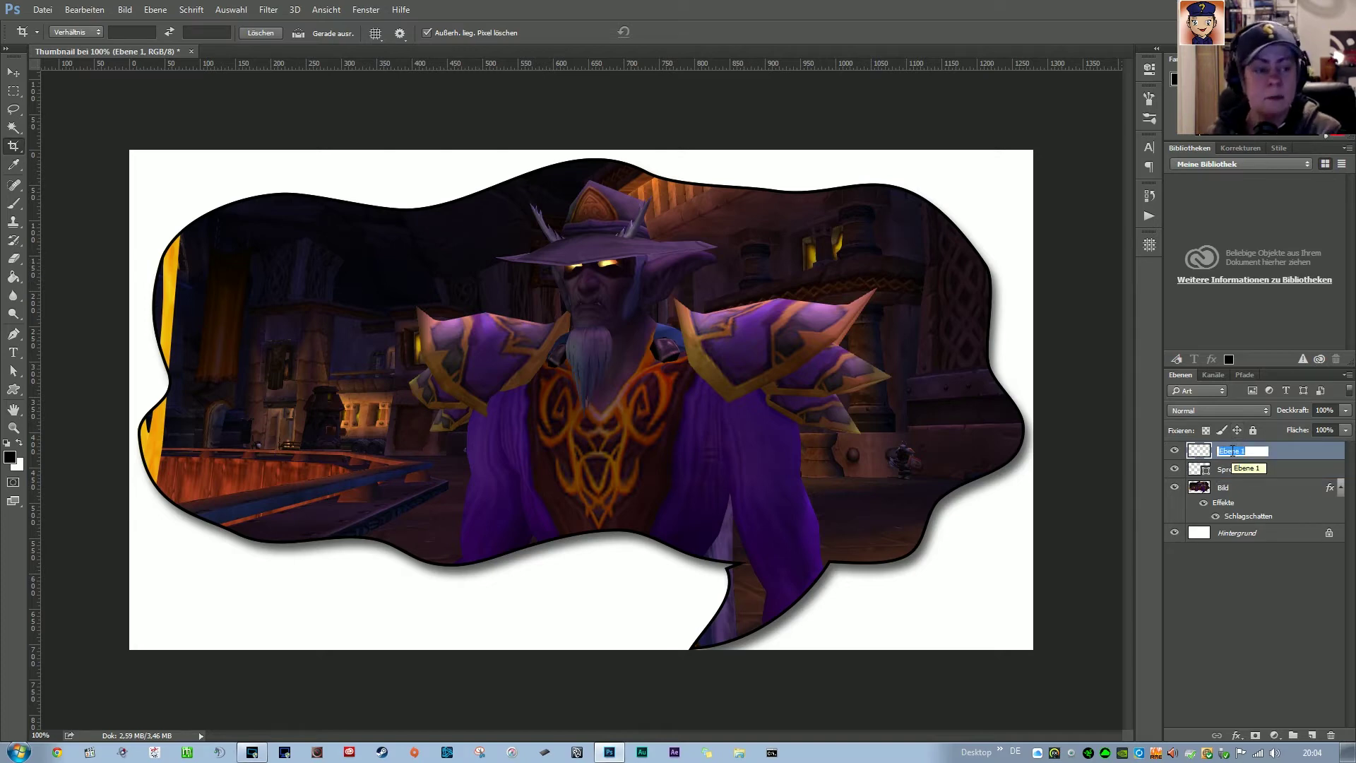
type("Logo")
key("Return")
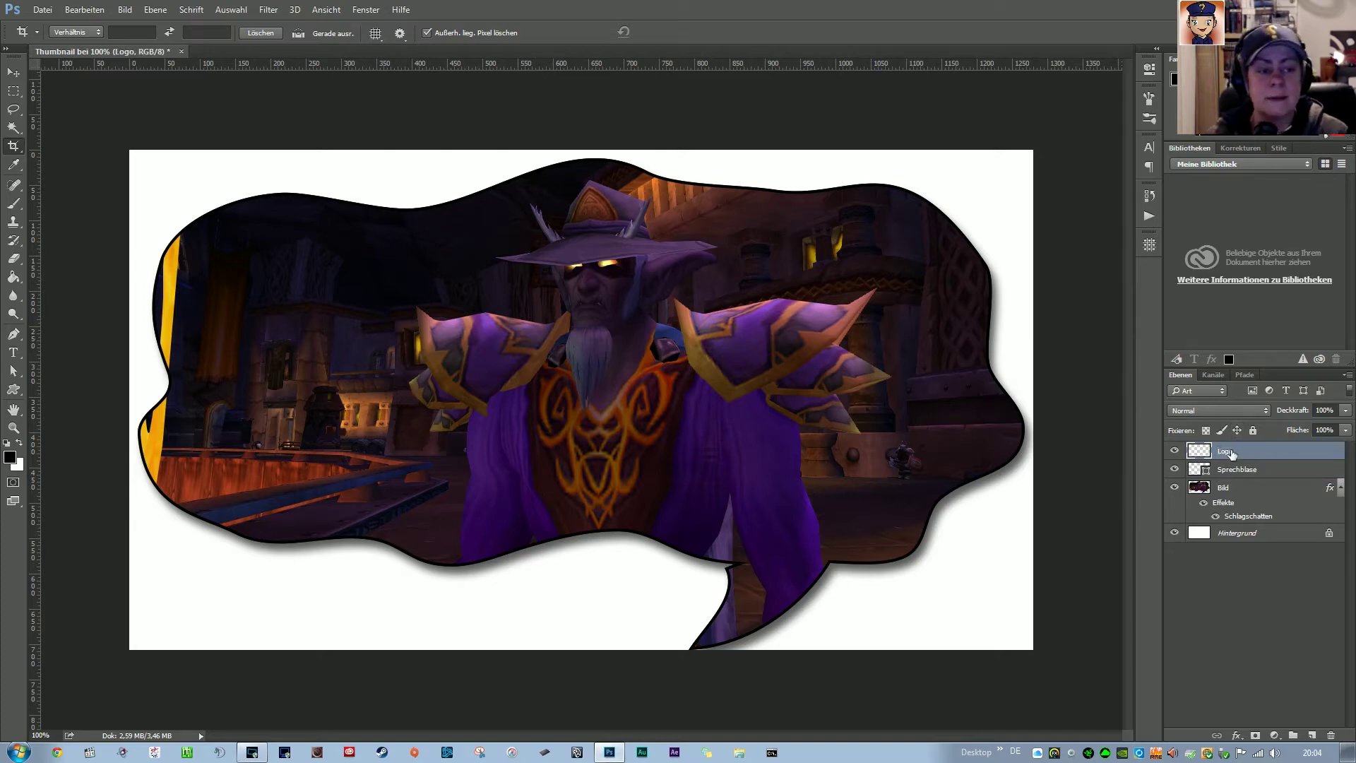
Open Warlords_of_Draenor_logo.png from the Images folder, accepting the colour-profile conversion
left_click(41, 10)
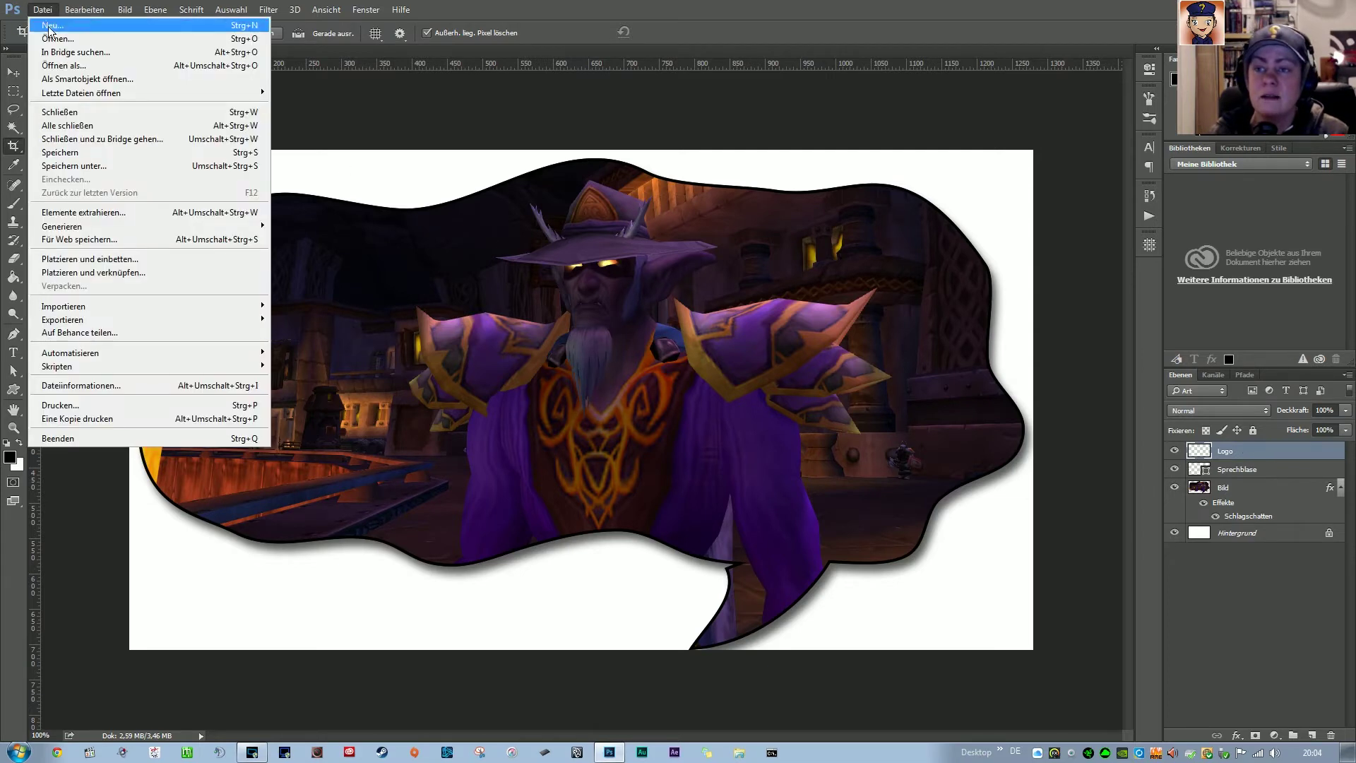
left_click(46, 33)
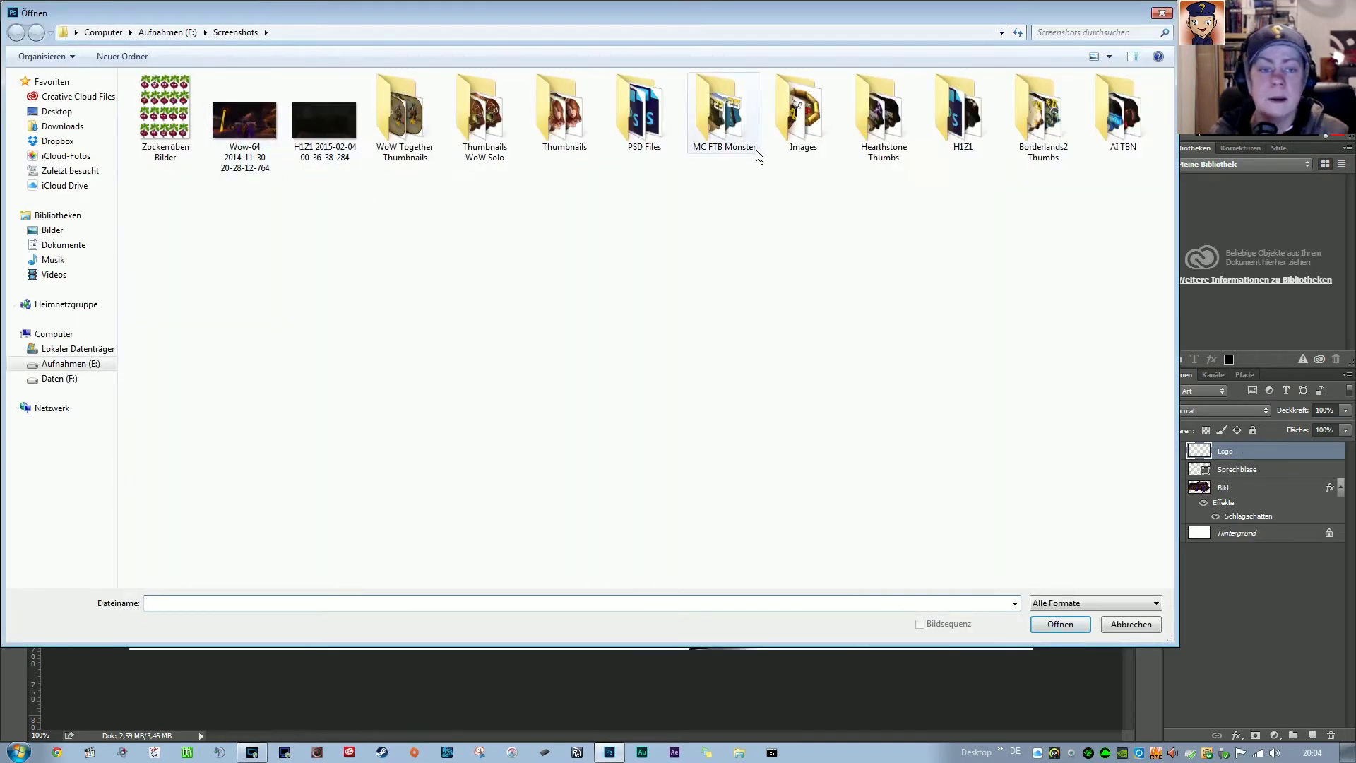
double_click(797, 112)
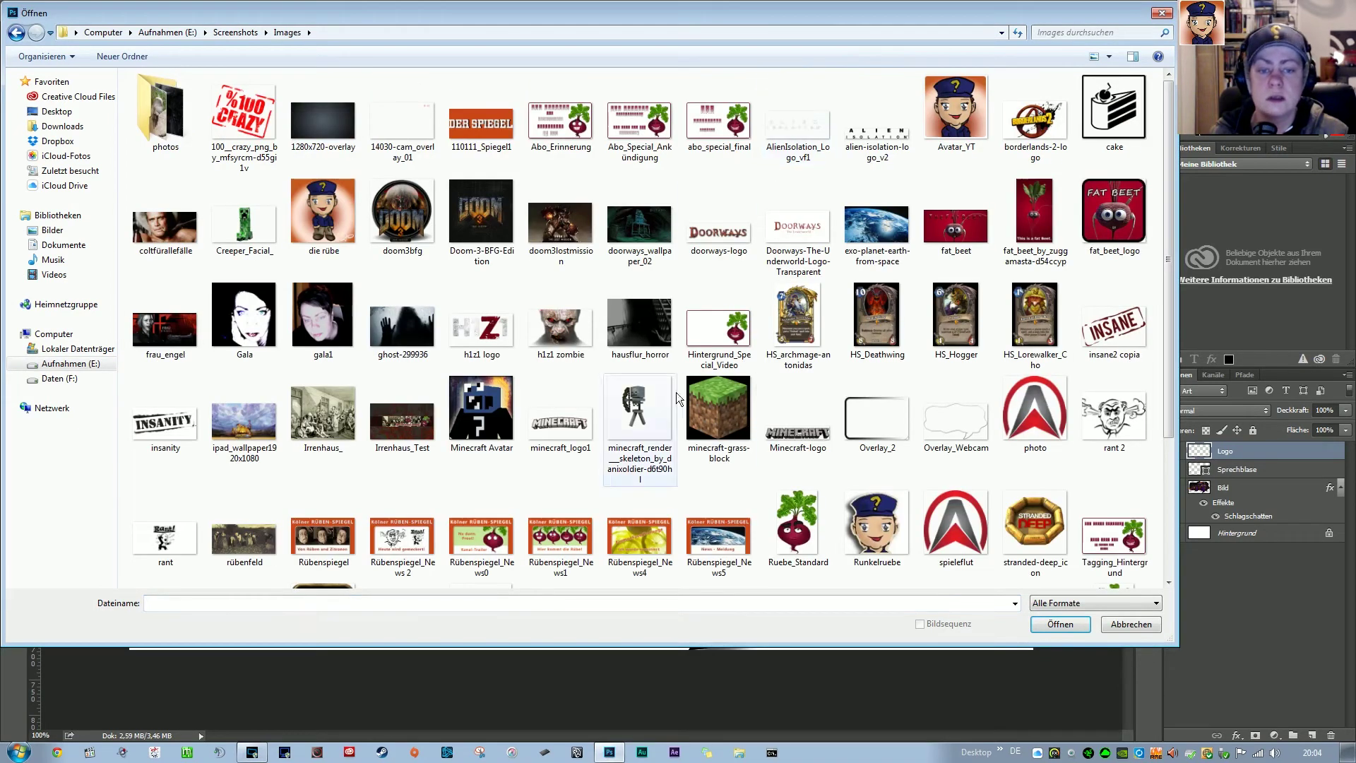
left_click(726, 410)
scroll(726, 410, "down", 3)
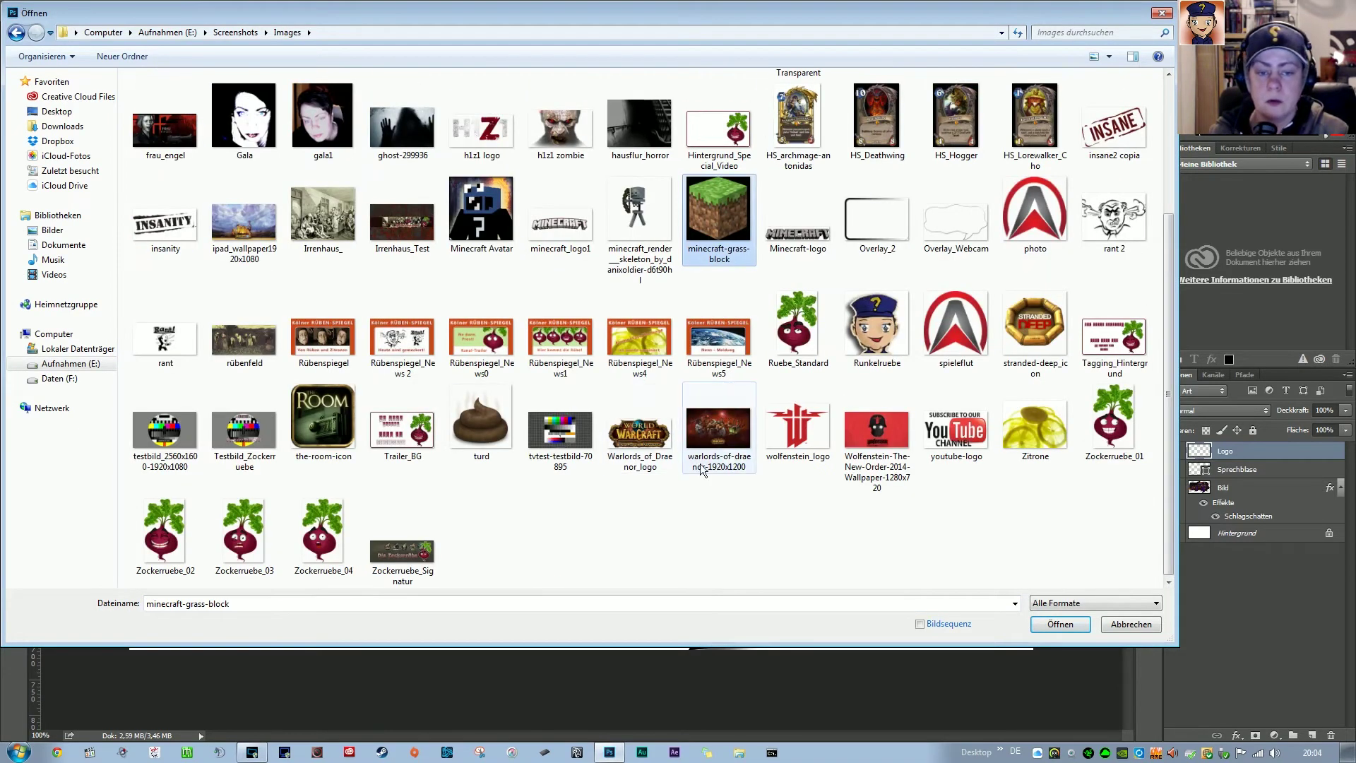
double_click(637, 438)
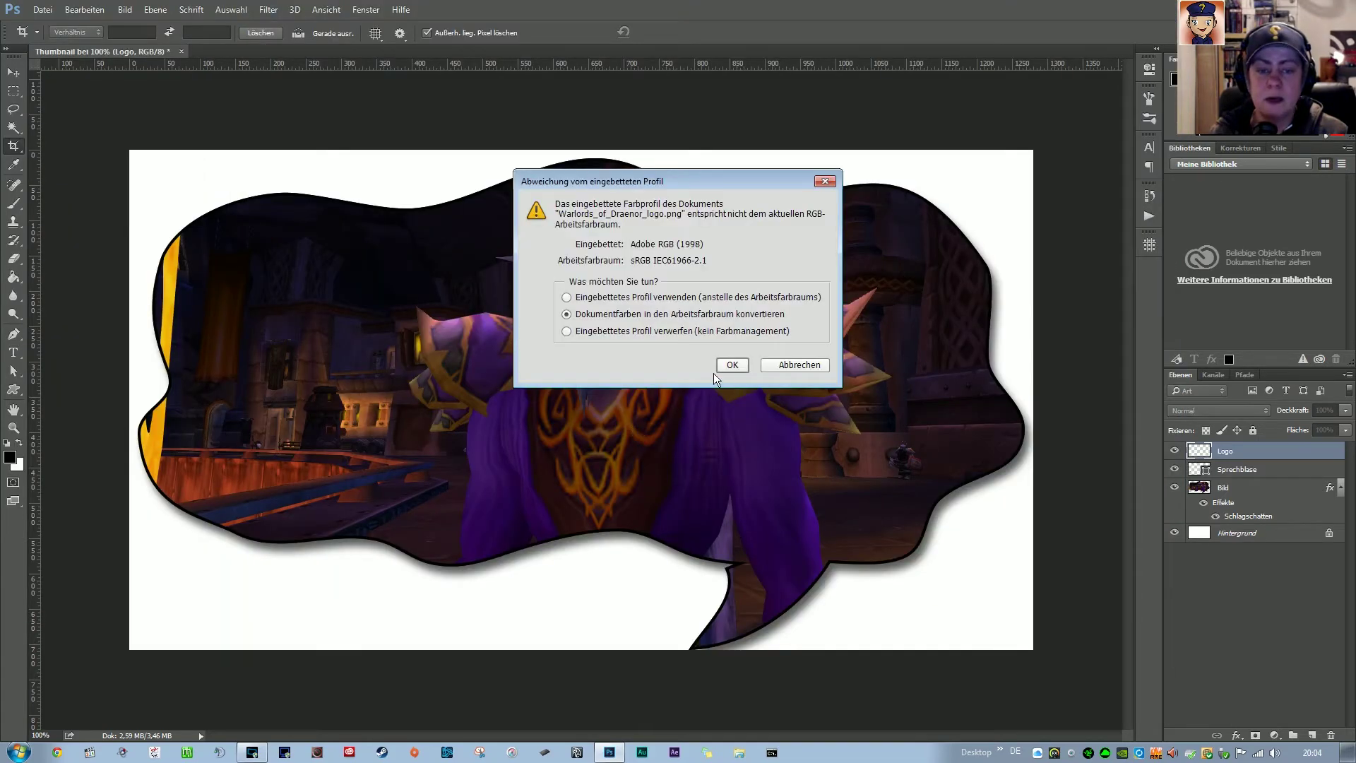
left_click(732, 365)
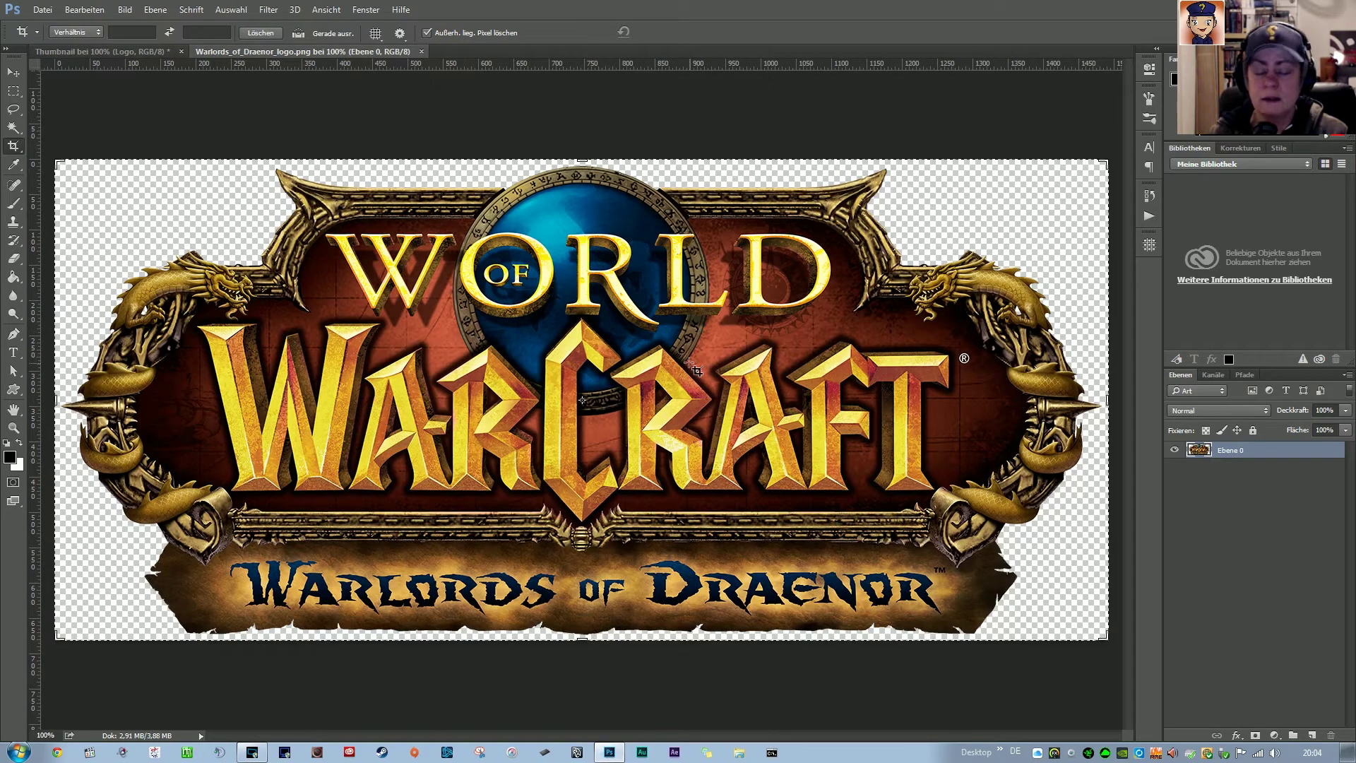
Copy the whole logo, close its document and paste it onto the Thumbnail's Logo layer
key("ctrl")
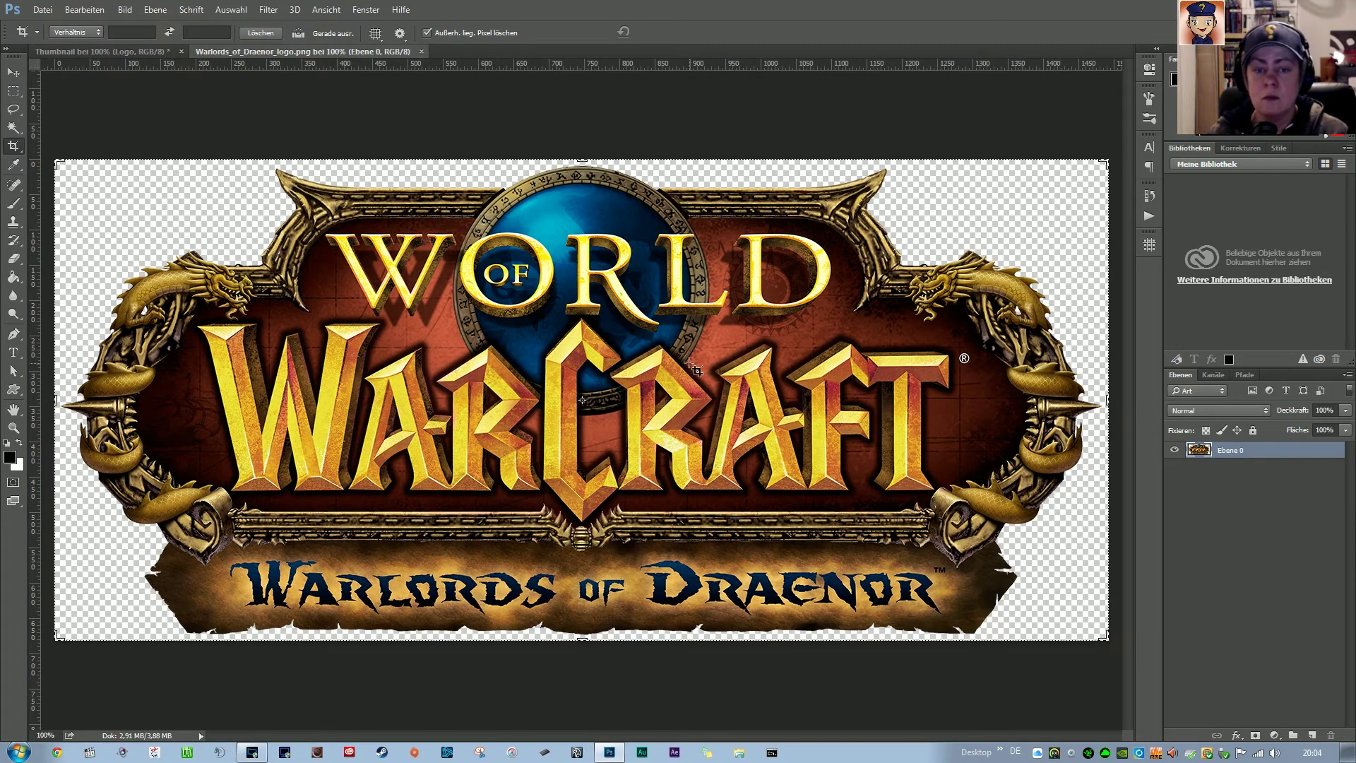
left_click(422, 52)
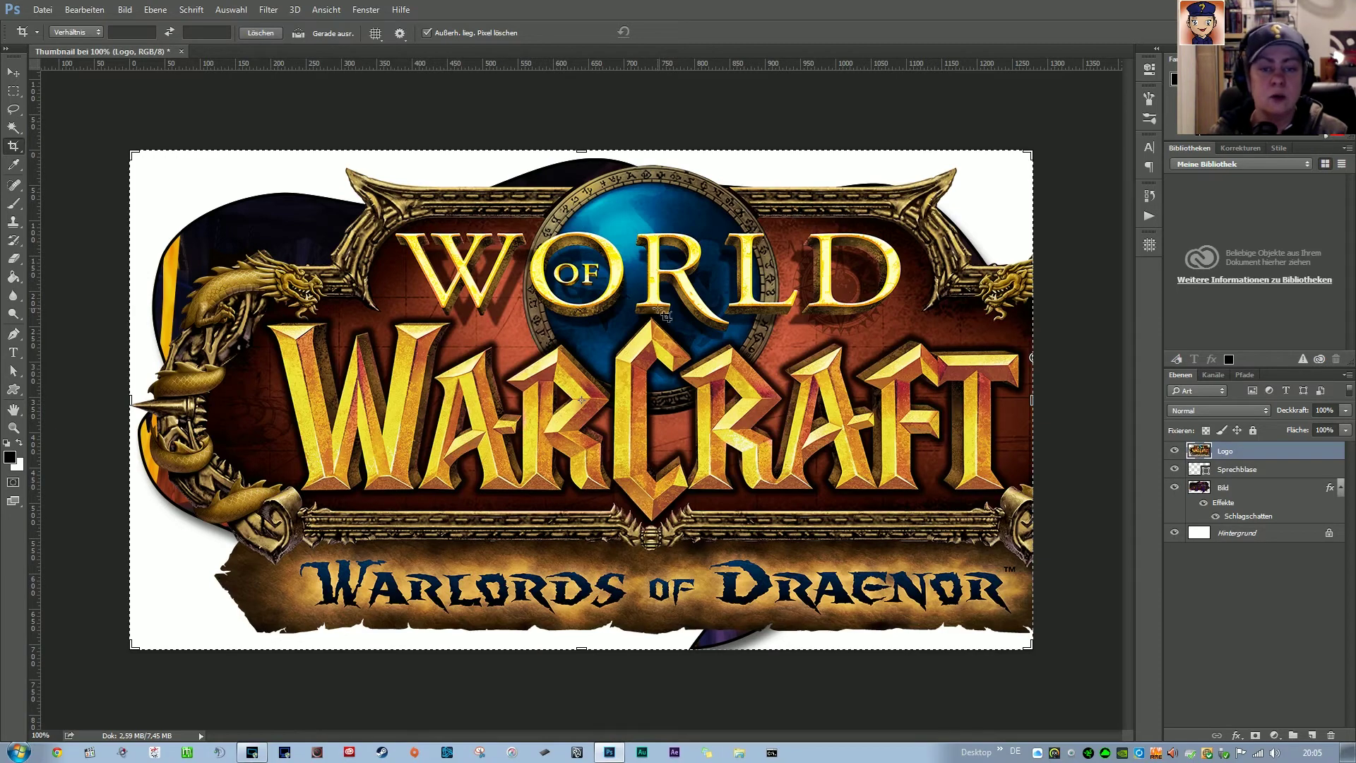
left_click(14, 92)
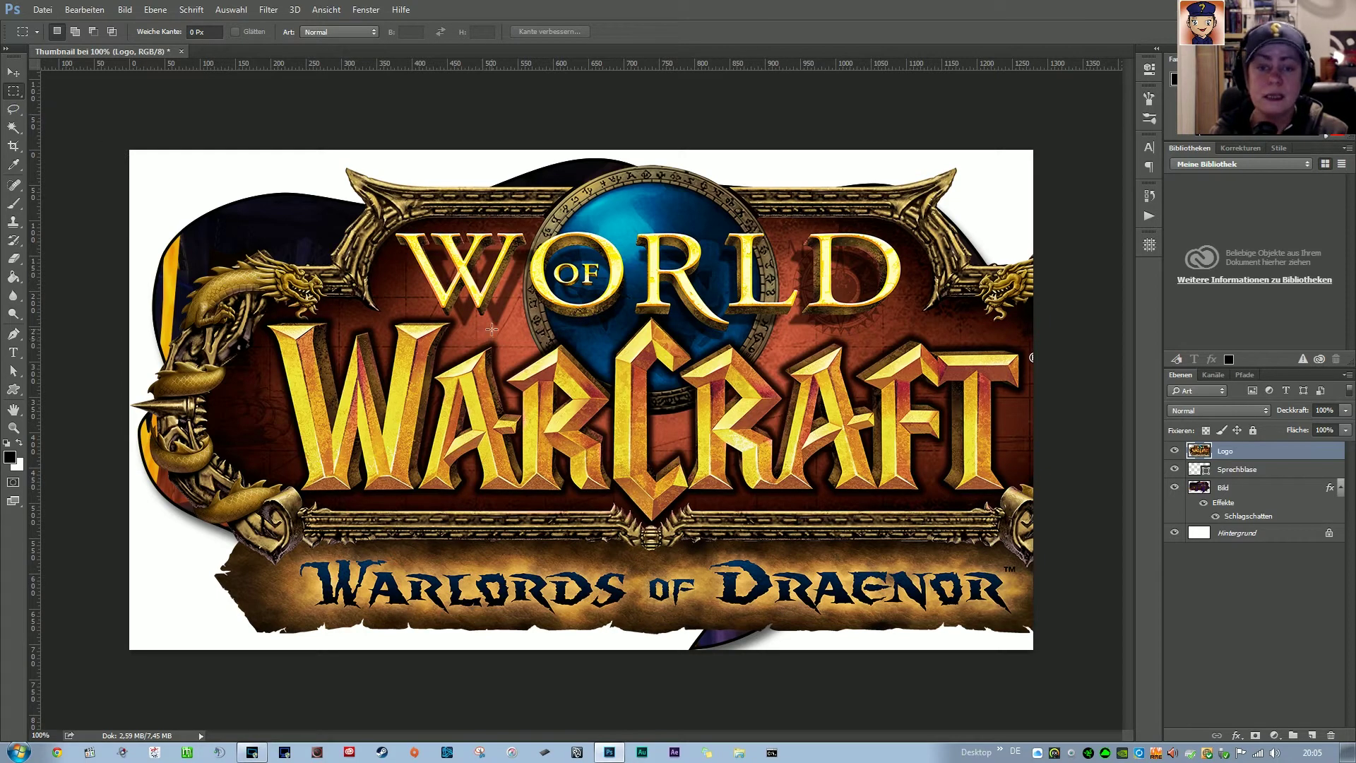
Use Frei transformieren to scale the logo down and place it bottom-left
right_click(493, 333)
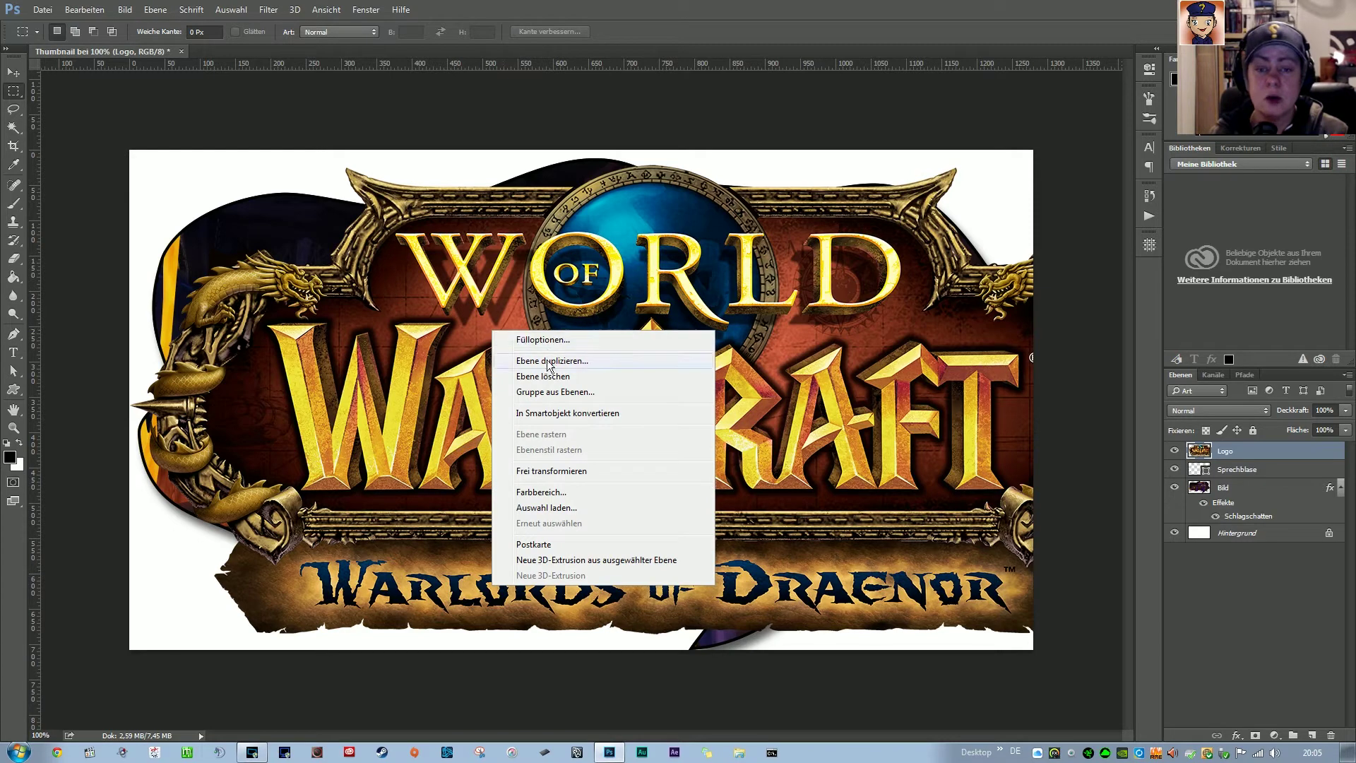
left_click(569, 472)
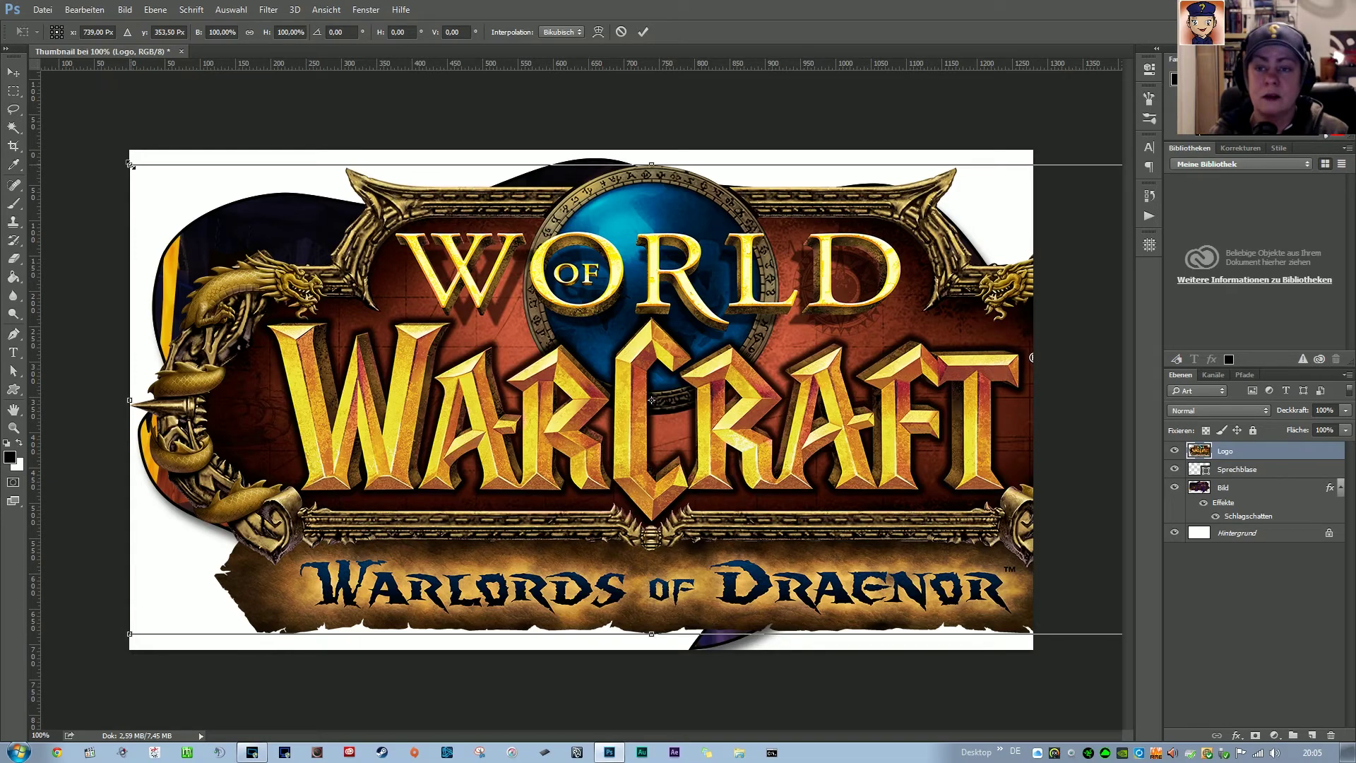
mouse_move(129, 165)
left_mouse_down()
mouse_move(466, 319)
mouse_move(416, 364)
mouse_move(498, 410)
left_mouse_up()
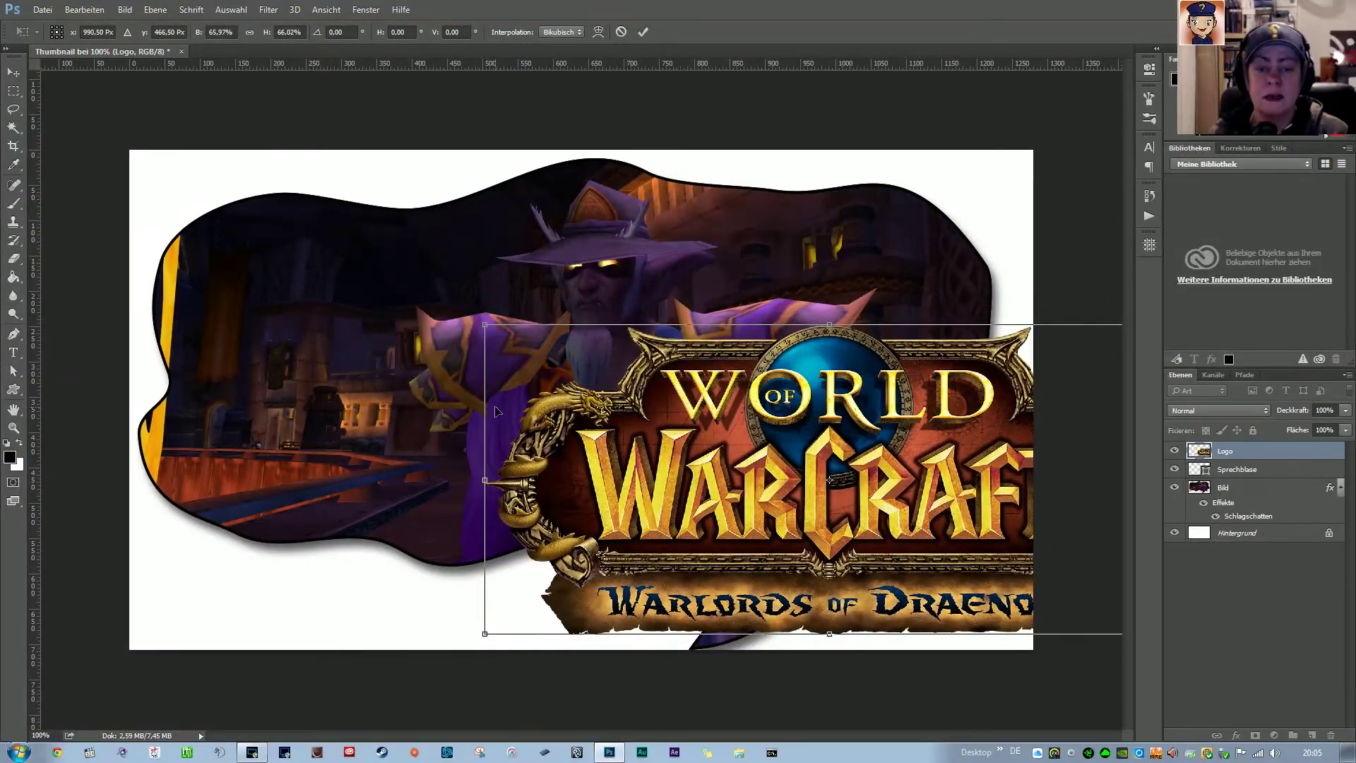
mouse_move(484, 325)
left_mouse_down()
mouse_move(539, 385)
mouse_move(539, 424)
mouse_move(409, 460)
mouse_move(310, 323)
mouse_move(481, 300)
mouse_move(668, 429)
mouse_move(321, 475)
mouse_move(324, 353)
mouse_move(725, 339)
mouse_move(558, 340)
mouse_move(479, 372)
mouse_move(475, 415)
mouse_move(523, 469)
mouse_move(633, 488)
mouse_move(706, 418)
mouse_move(660, 363)
mouse_move(485, 326)
mouse_move(867, 496)
left_mouse_up()
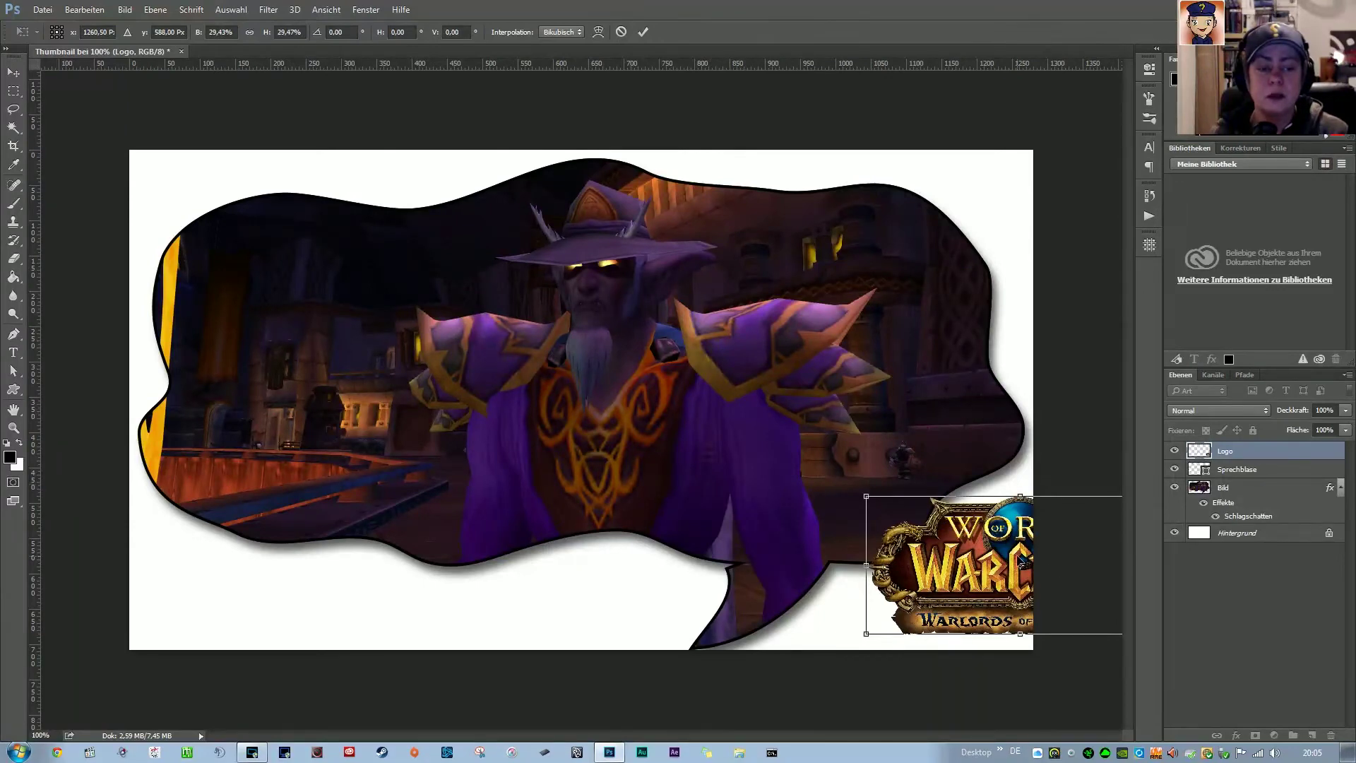
left_click_drag(1022, 563, 321, 555)
left_click_drag(168, 492, 143, 467)
left_click_drag(326, 553, 349, 554)
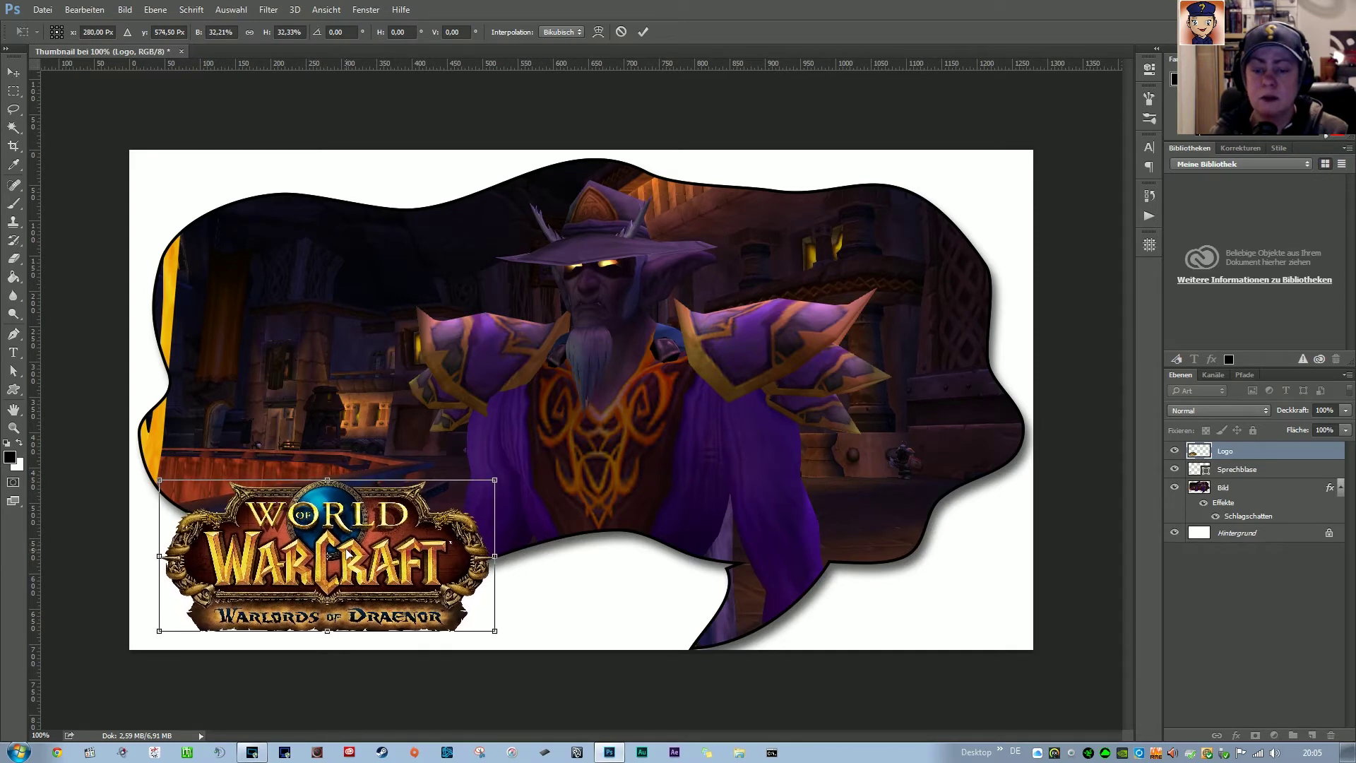
left_click_drag(328, 556, 326, 556)
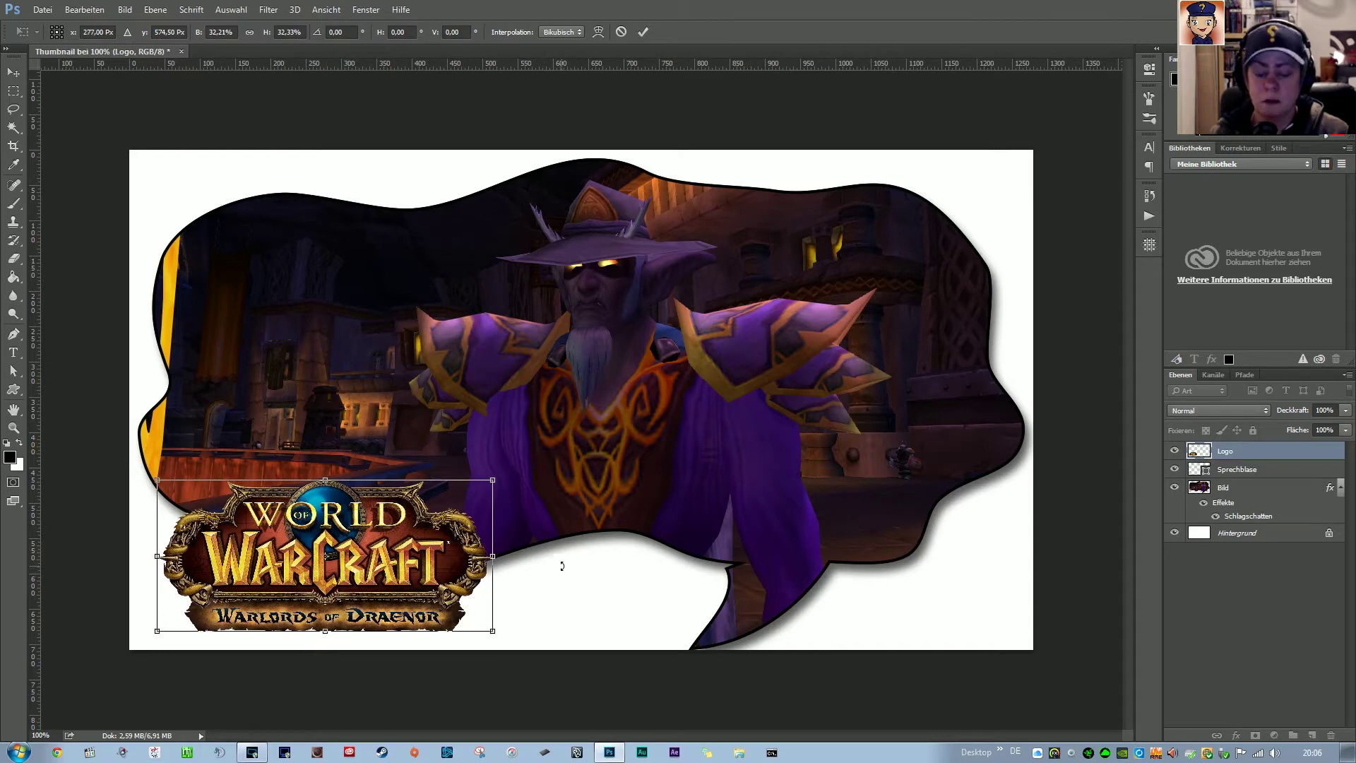
key("Return")
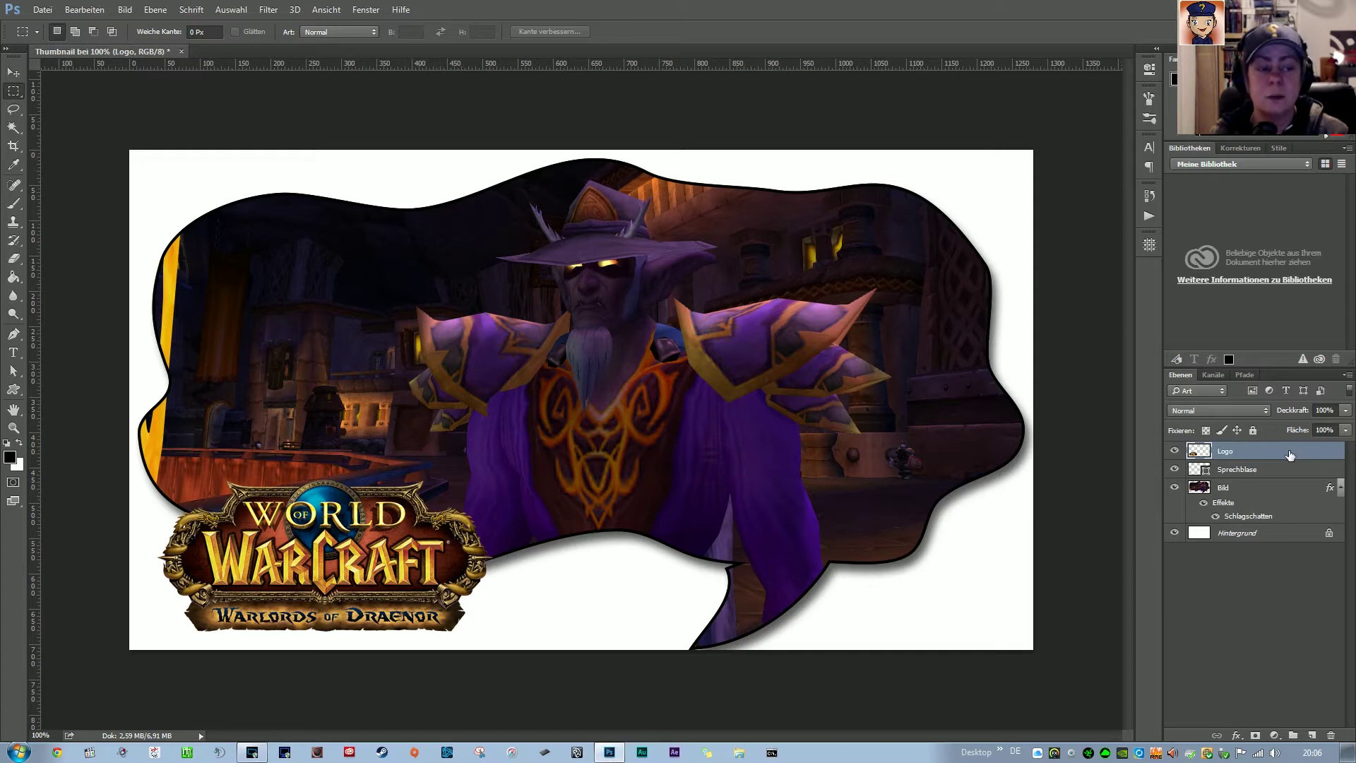
Add a black Kontur stroke to the Logo layer and set it to 3 px
double_click(1290, 456)
left_click_drag(964, 295, 975, 336)
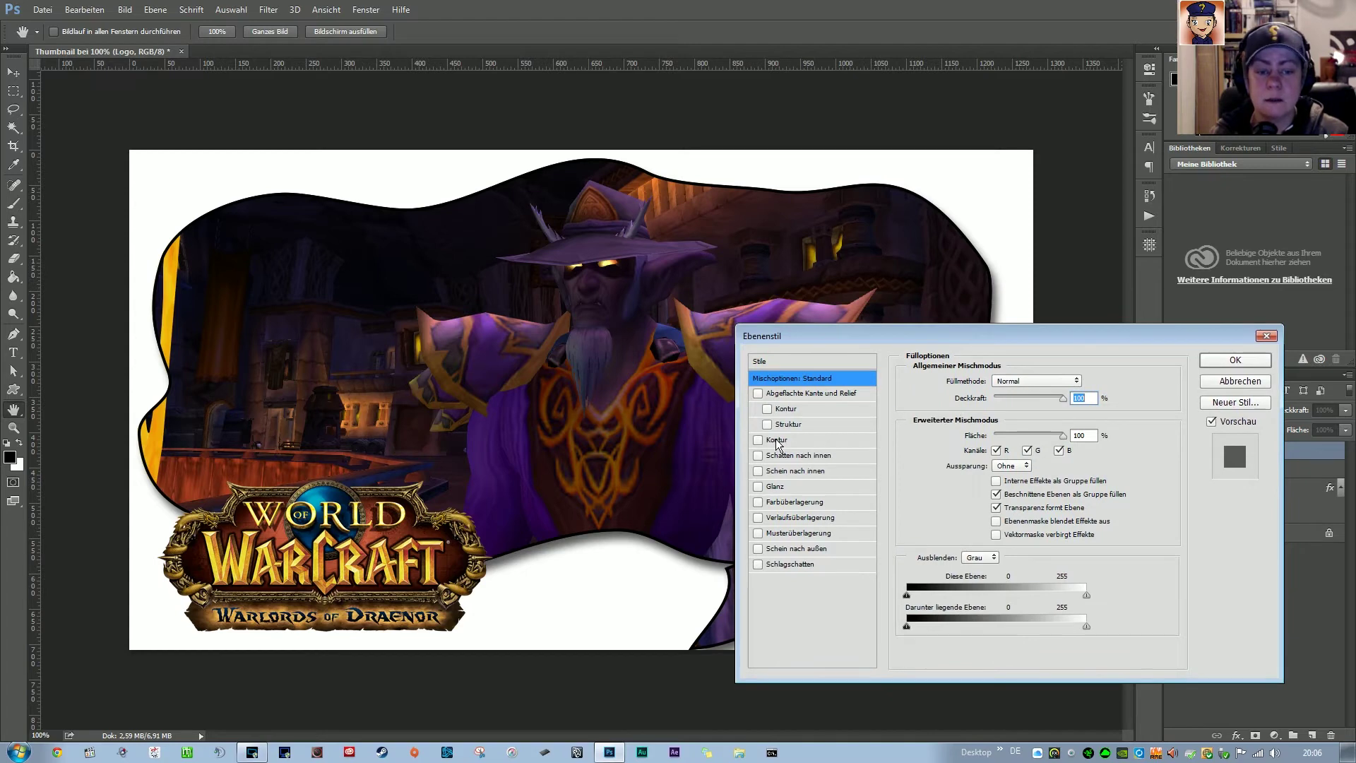
left_click(761, 441)
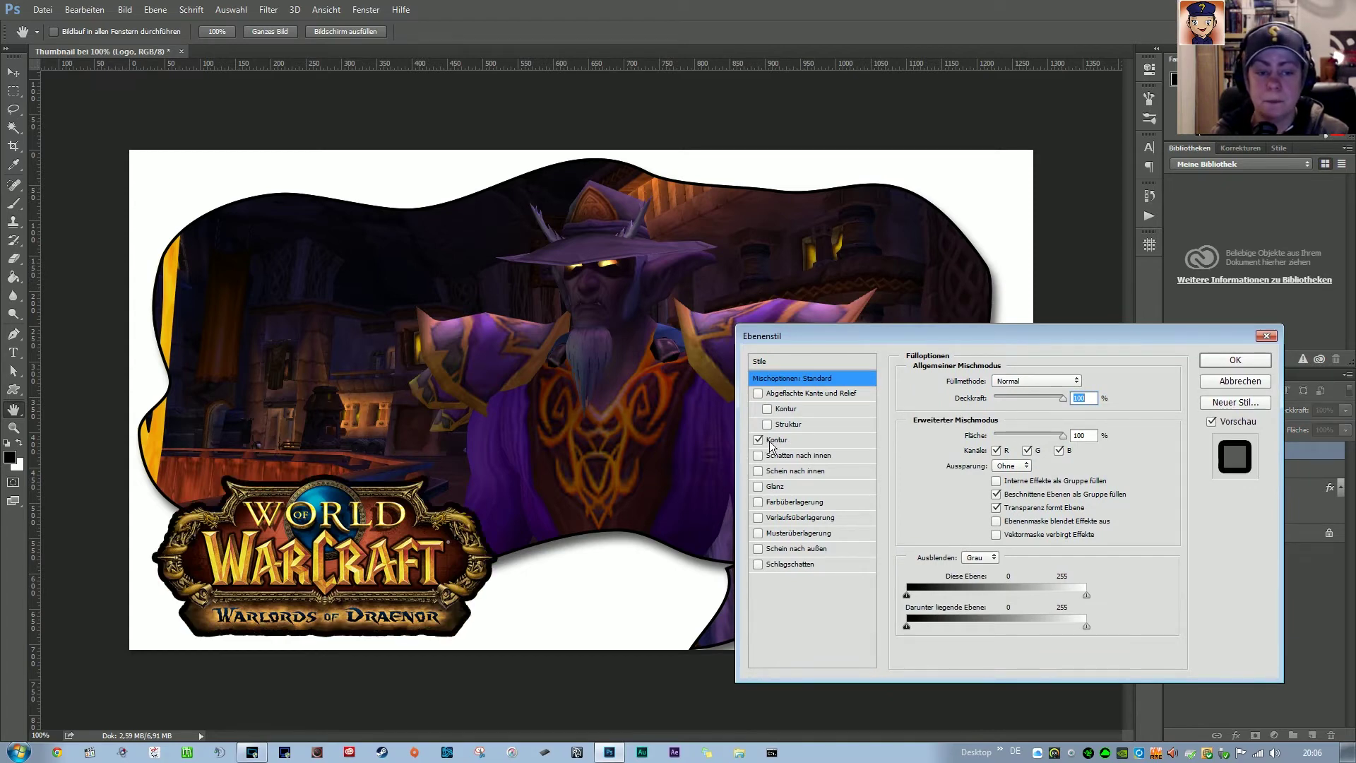
left_click(780, 442)
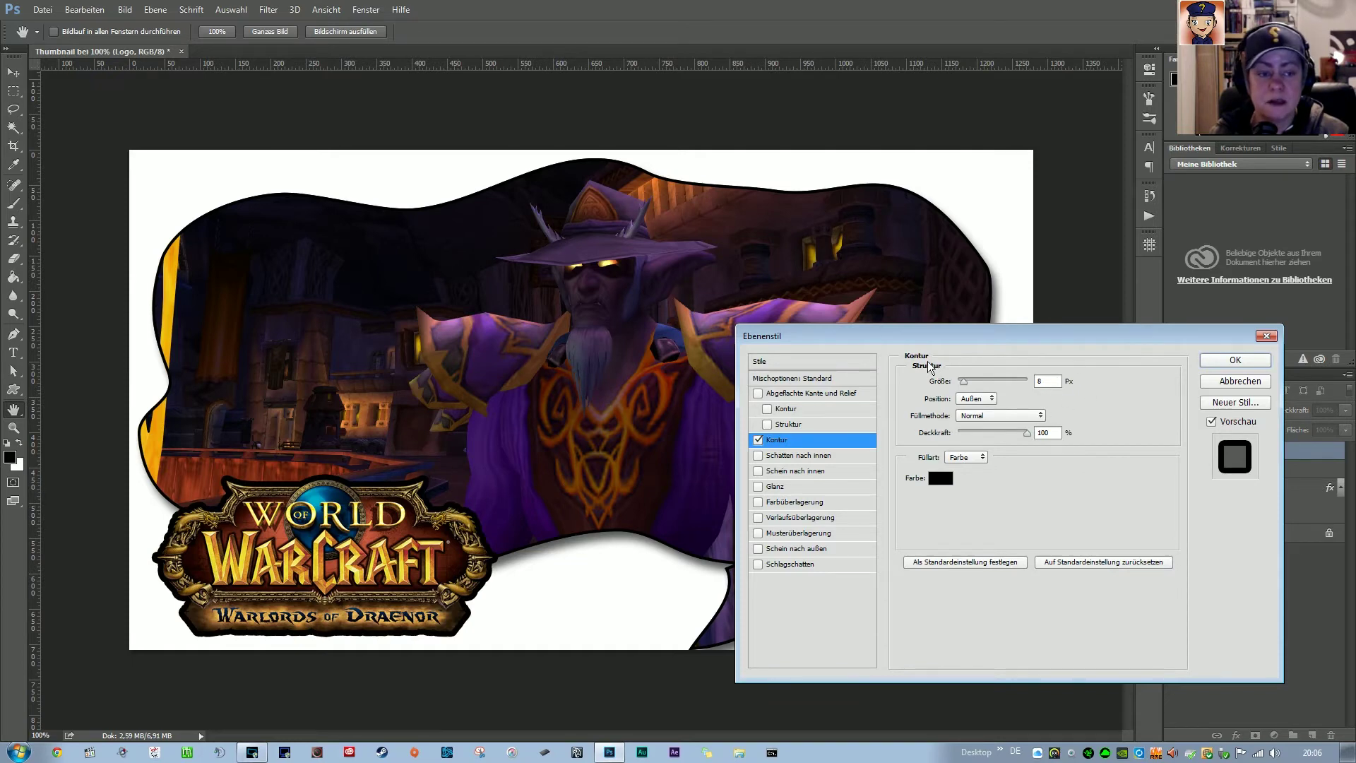
left_click(1039, 381)
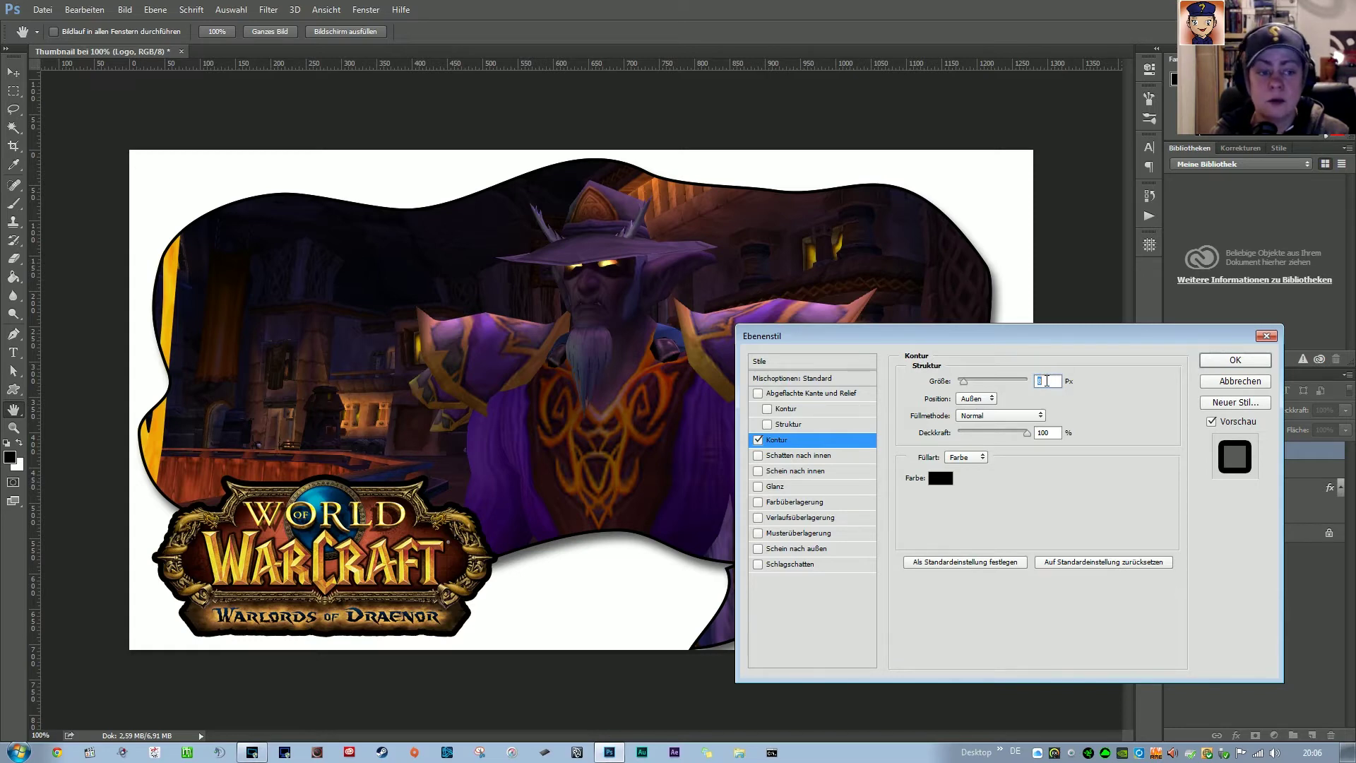
key("Down")
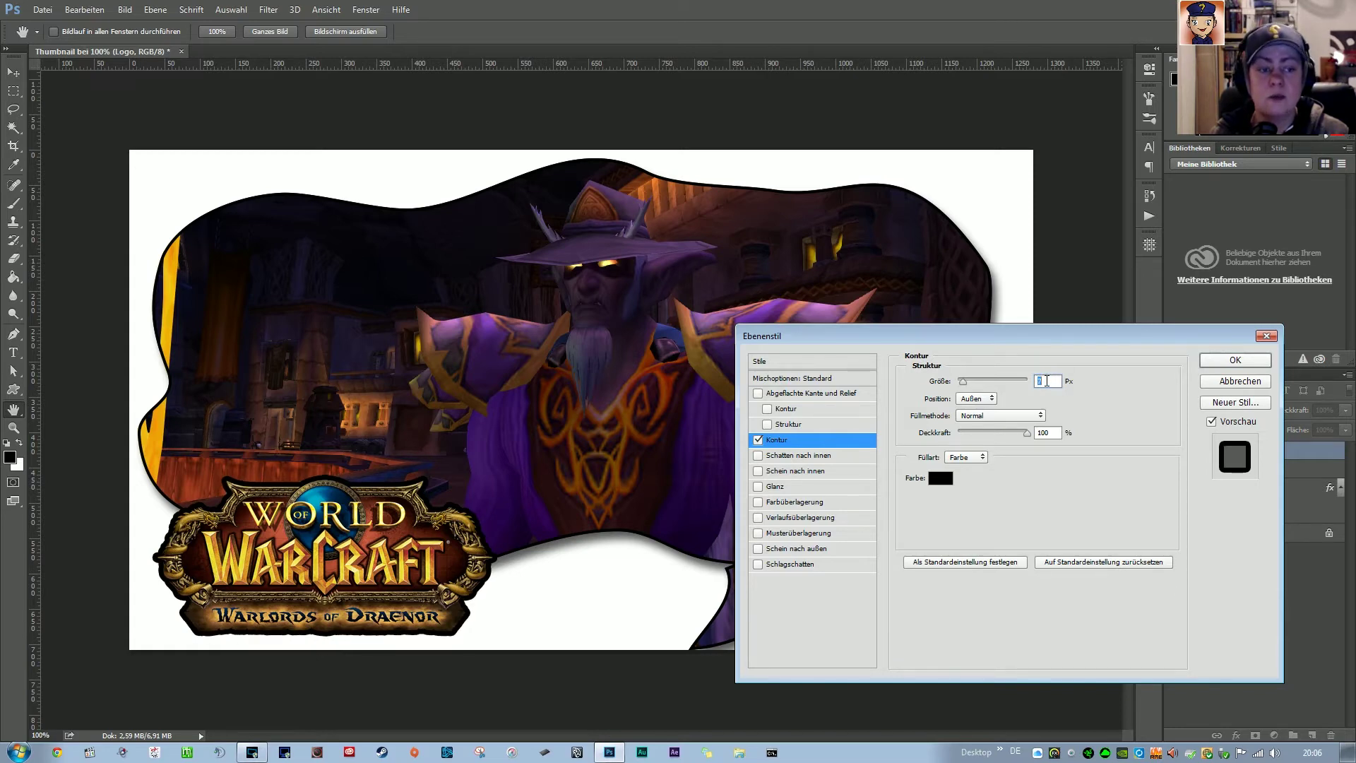
key("Down")
key("Down")
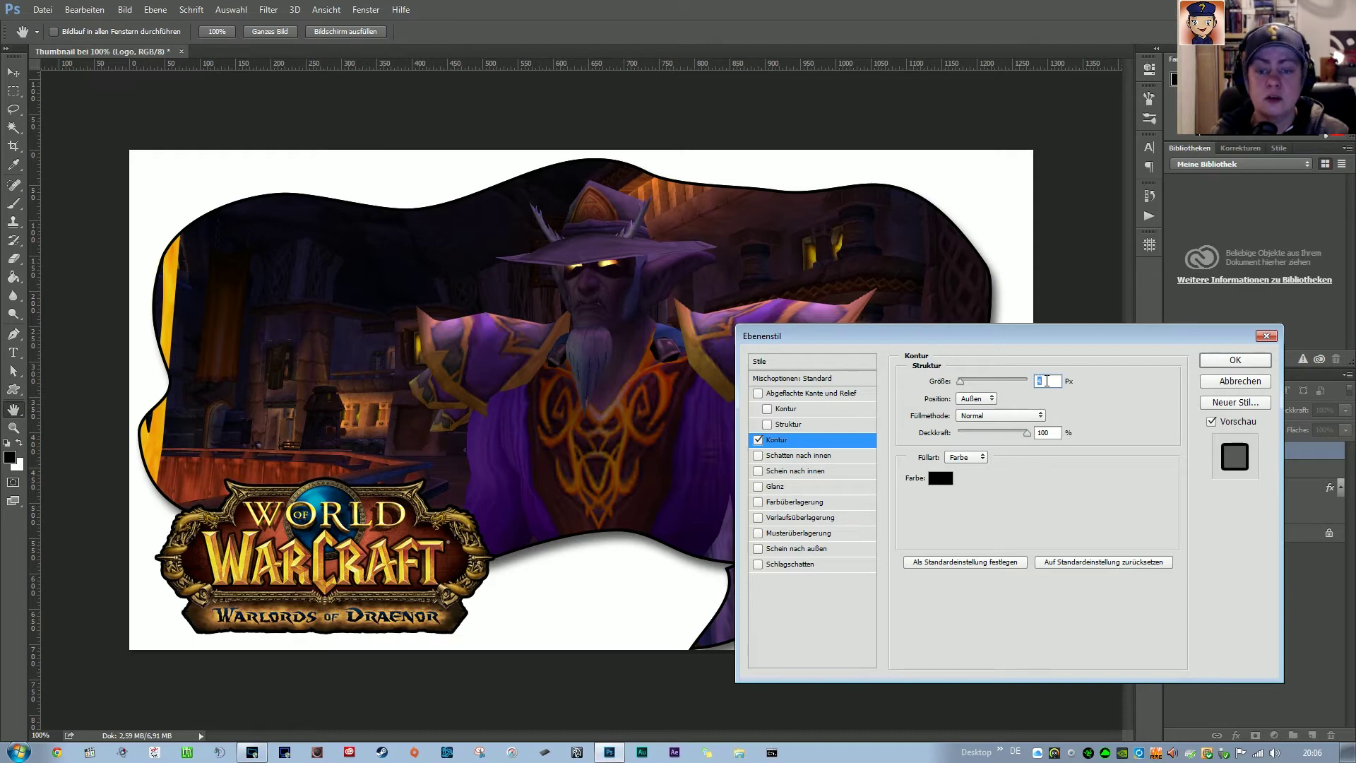
key("Down")
key("Up")
key("Down")
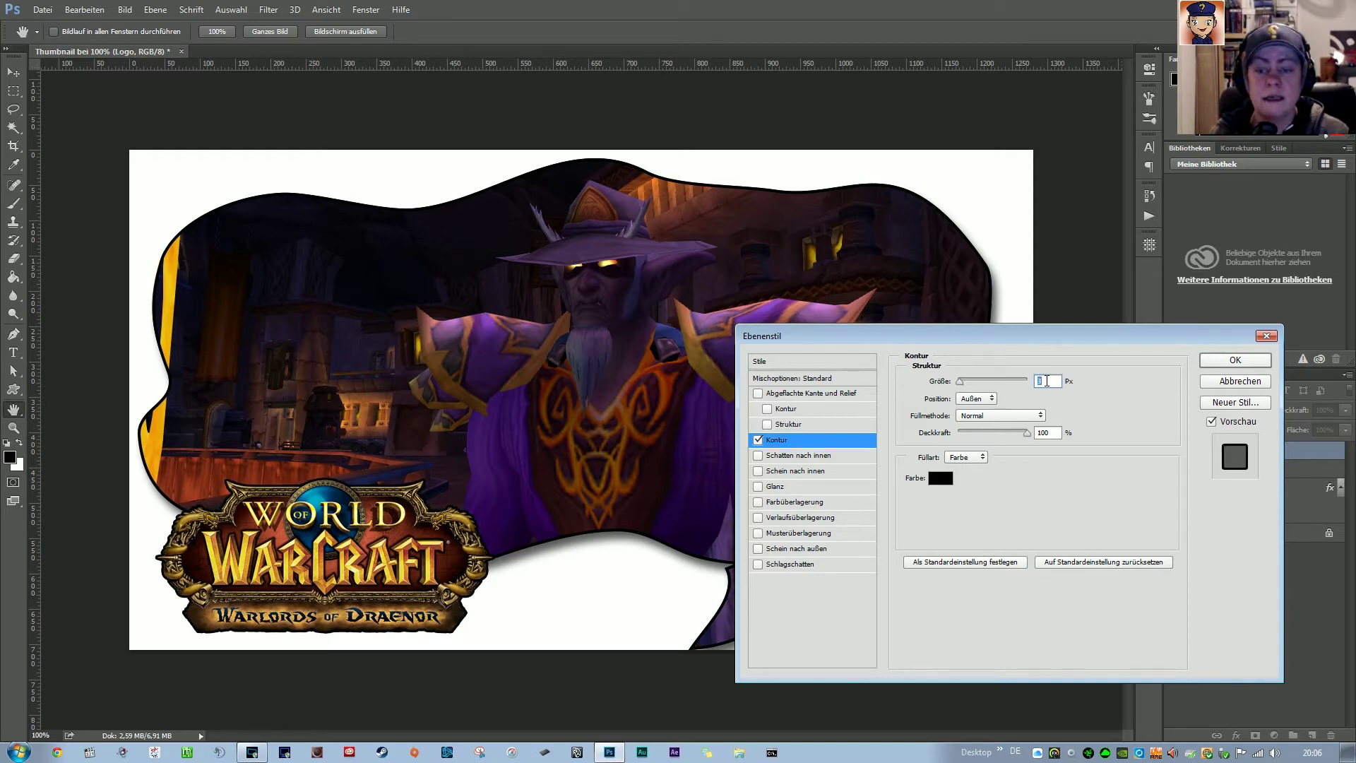
key("Up")
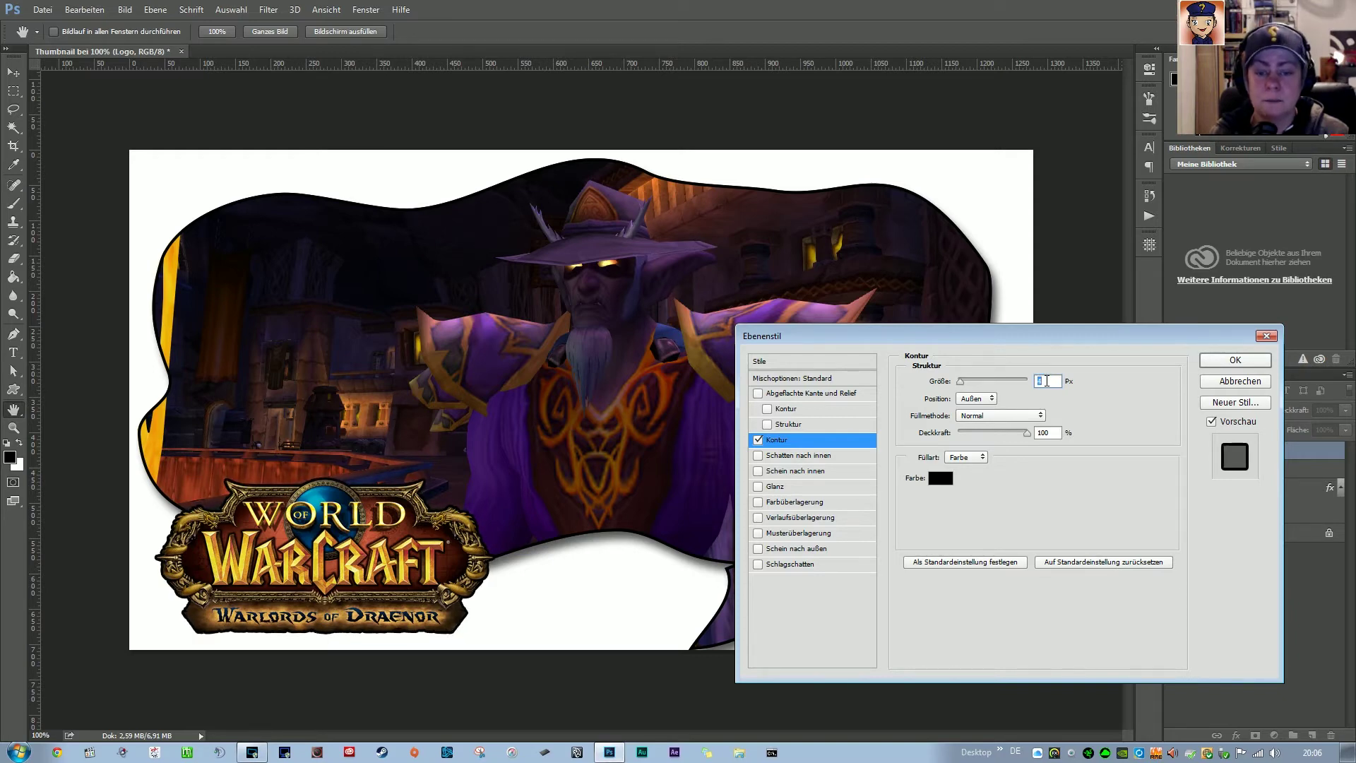
key("Down")
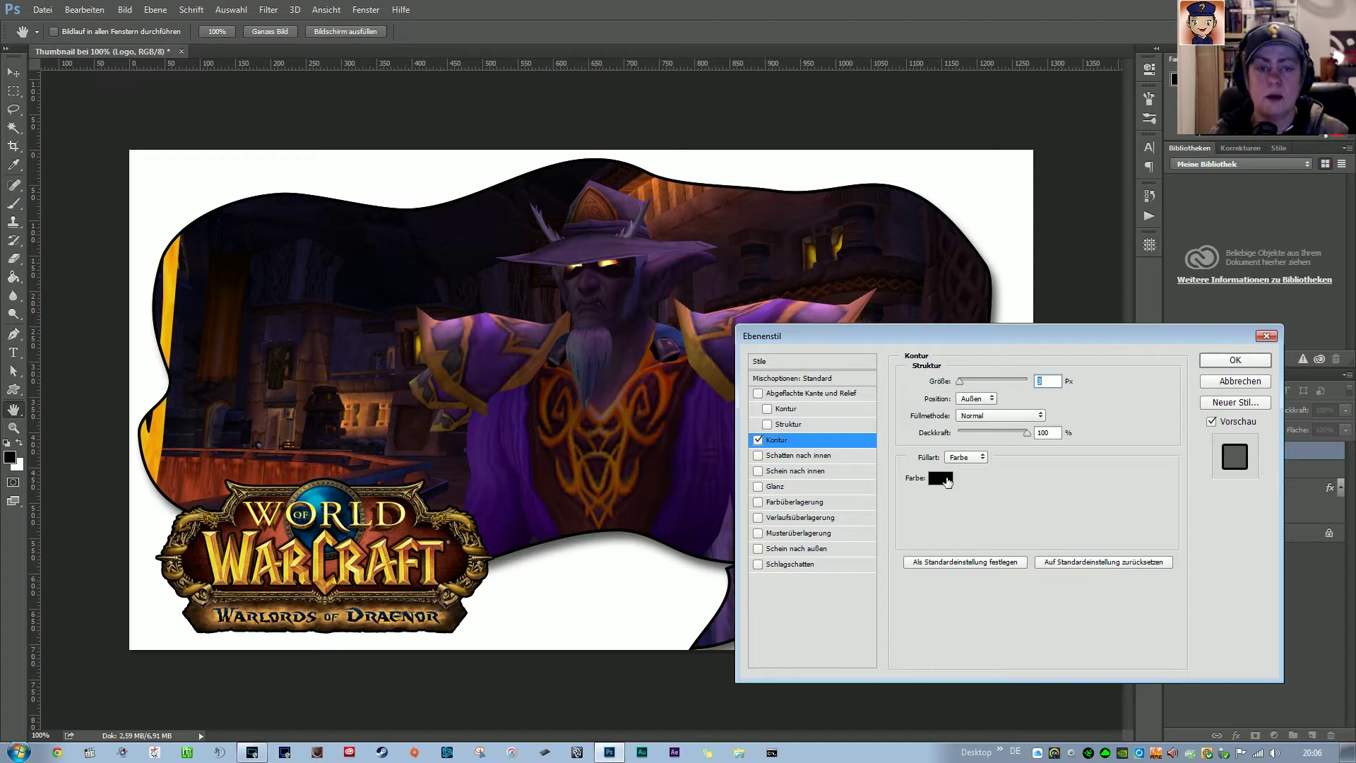
Compare the Innen, Mitte and Außen stroke positions, leaving it on Außen
left_click(976, 397)
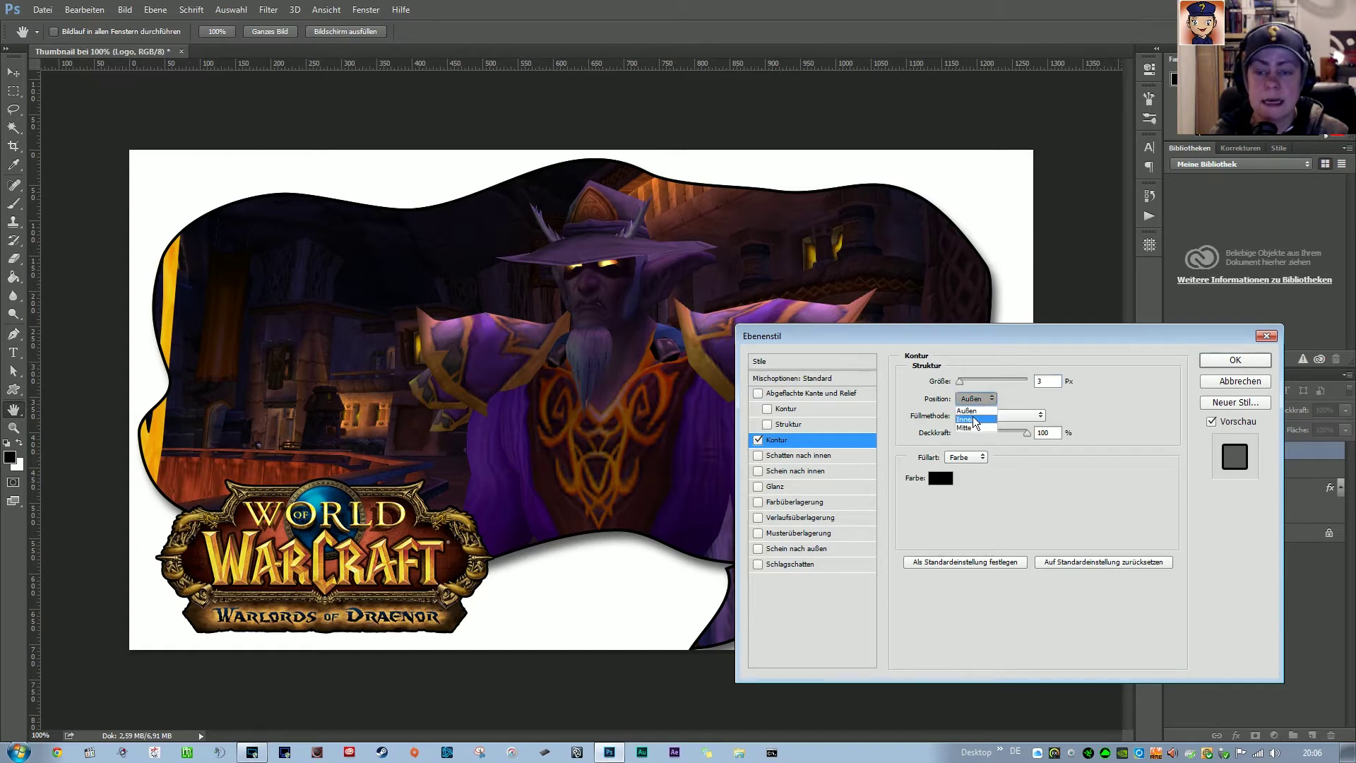
left_click(976, 420)
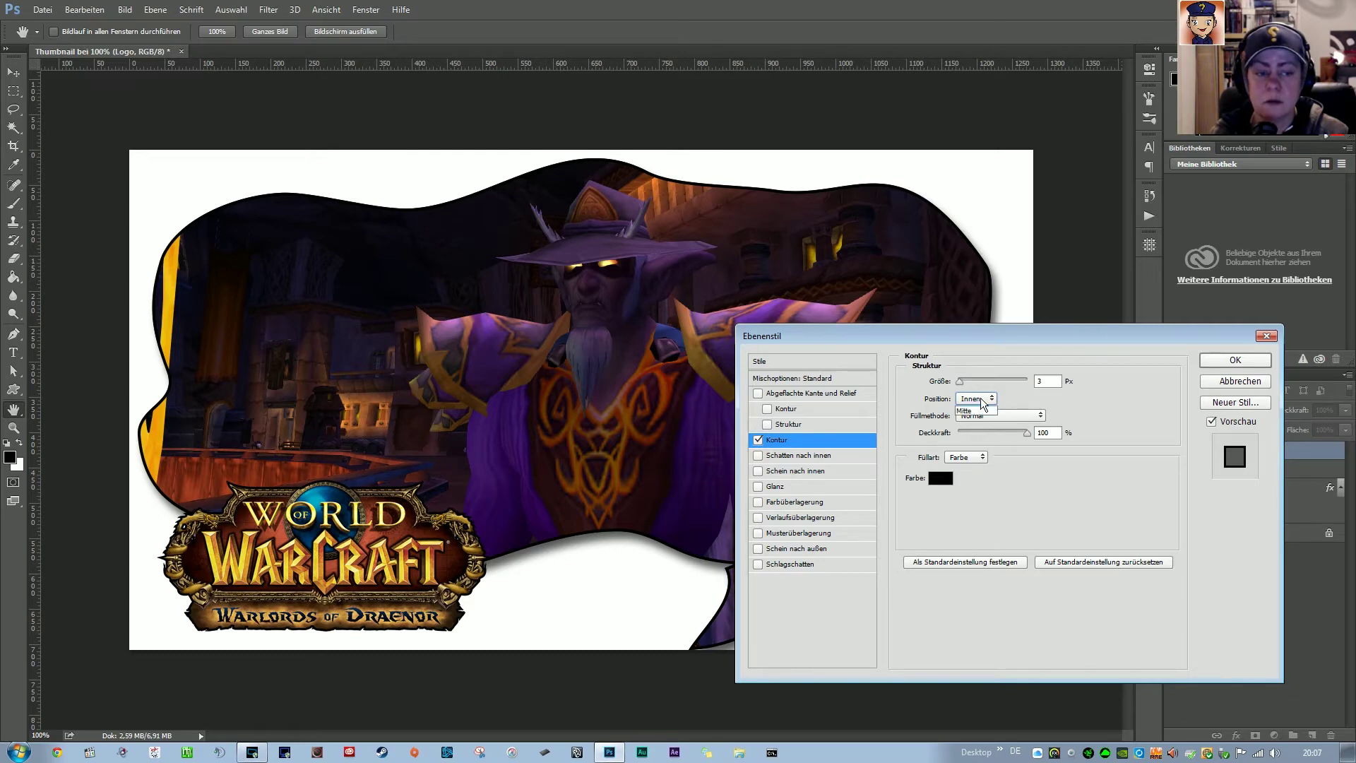
left_click(976, 398)
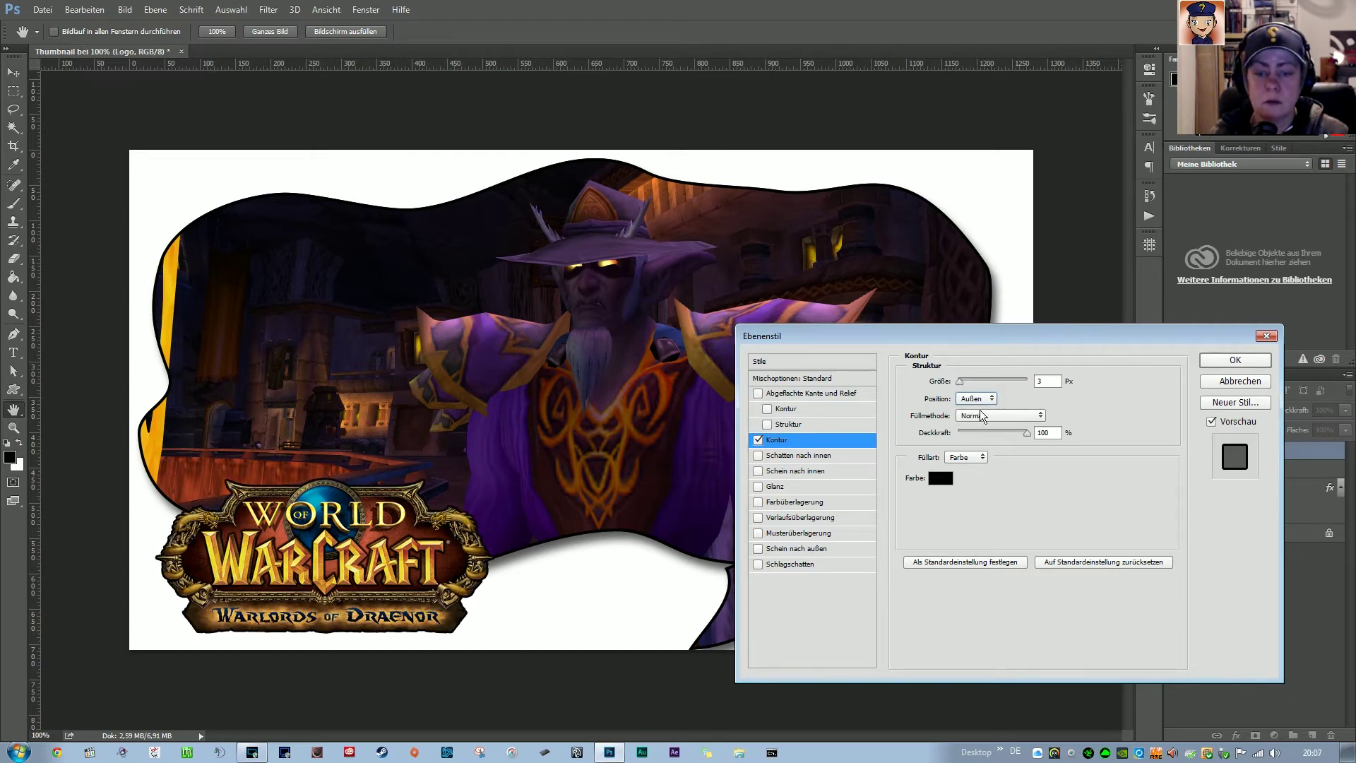
left_click(985, 398)
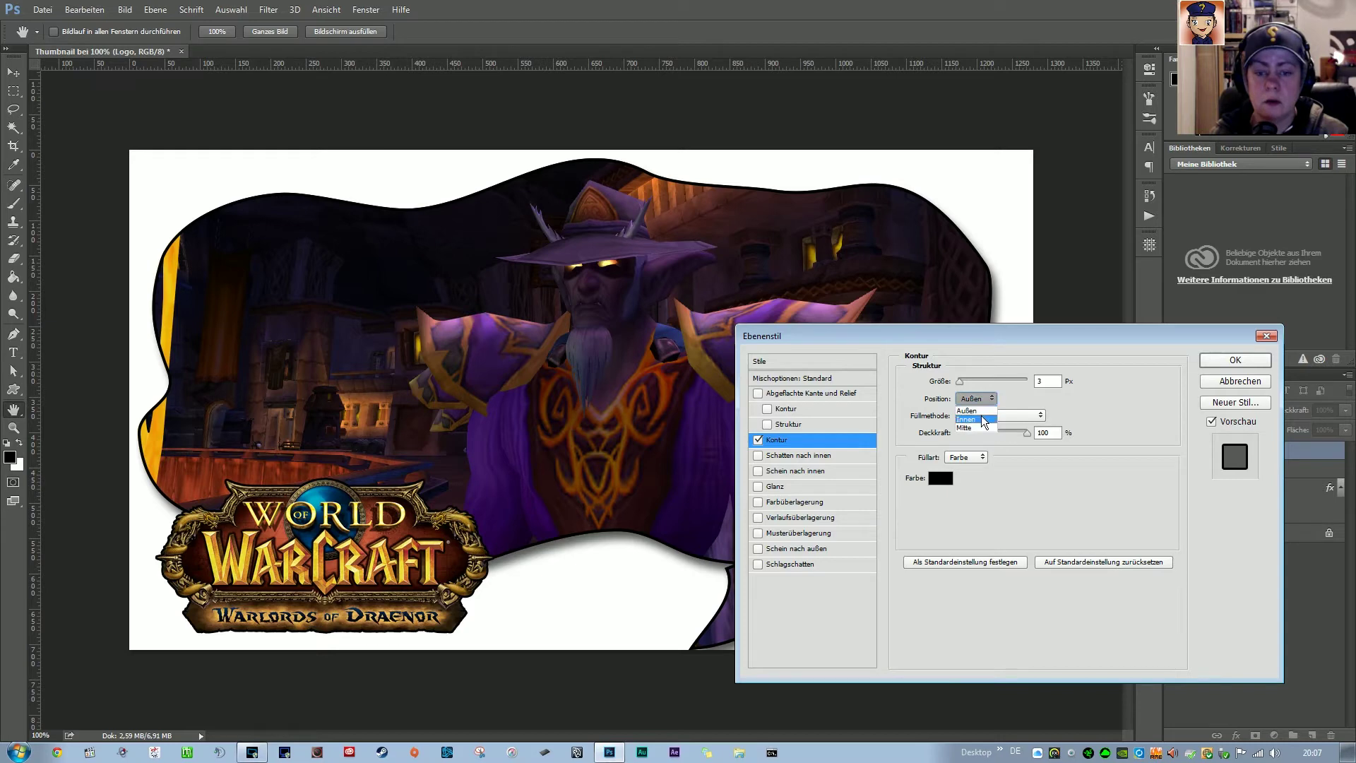
left_click(984, 419)
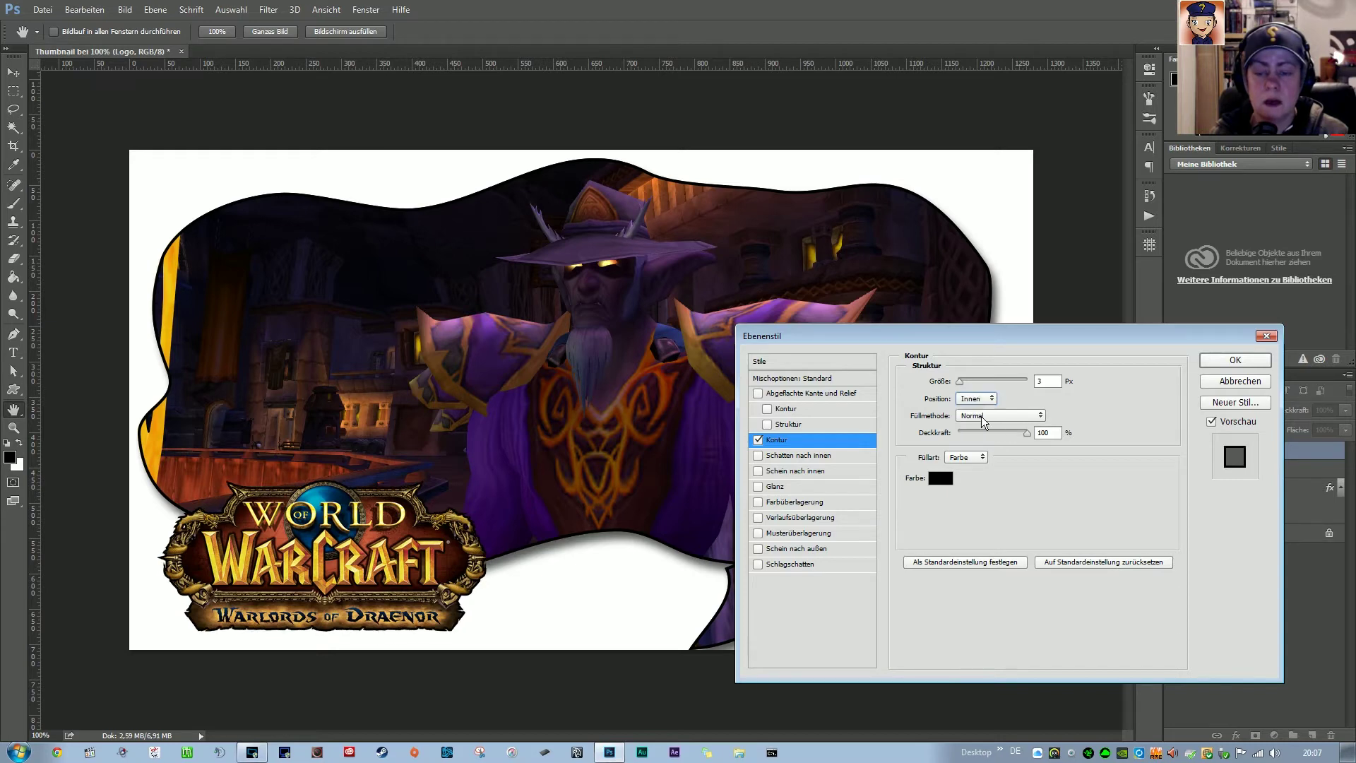
left_click(981, 399)
left_click(982, 427)
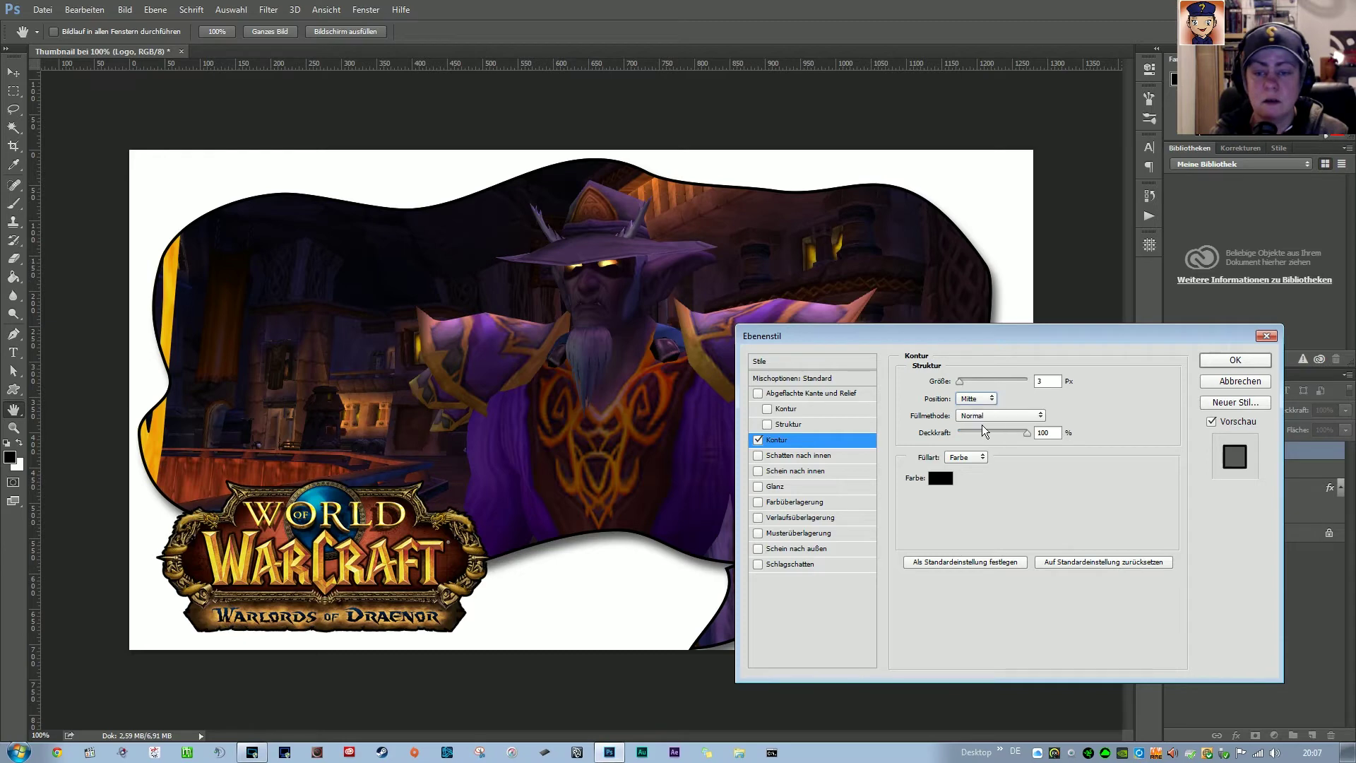
left_click(985, 402)
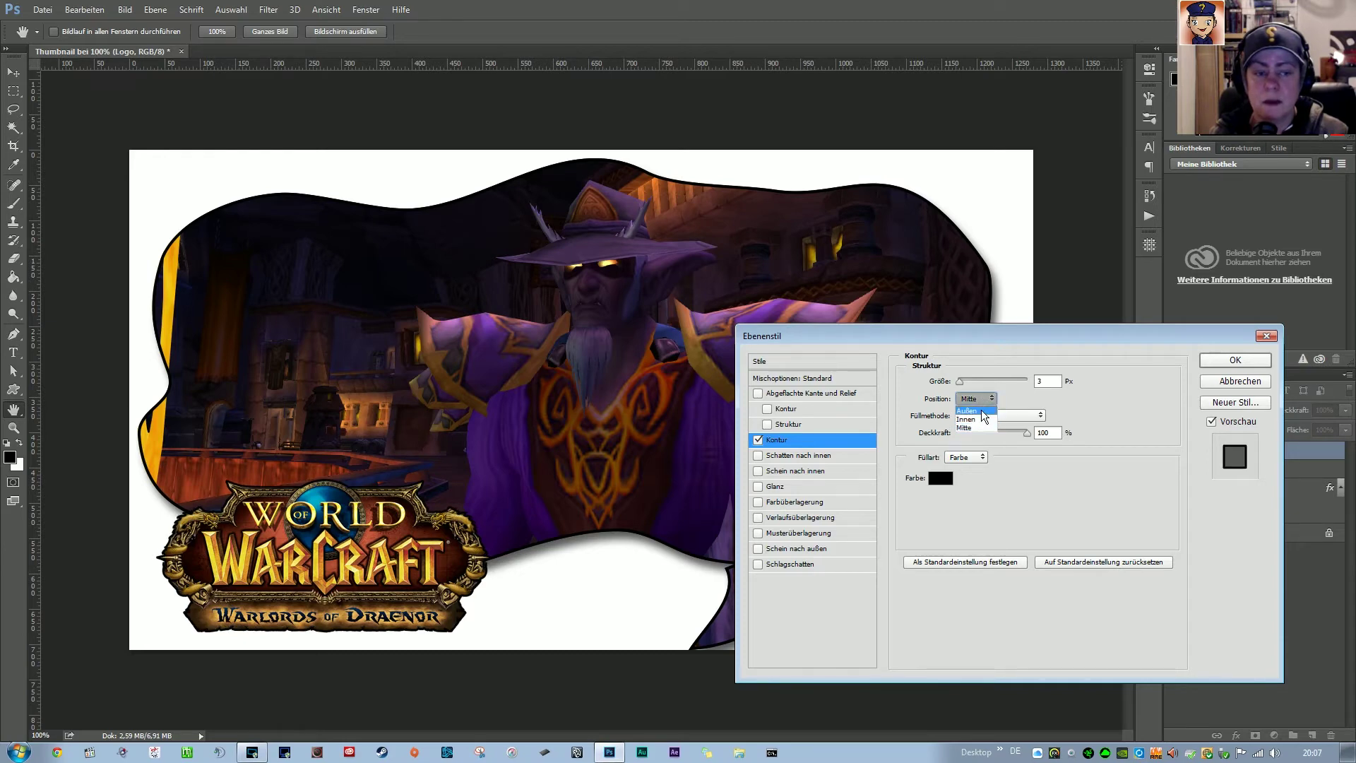
left_click(987, 399)
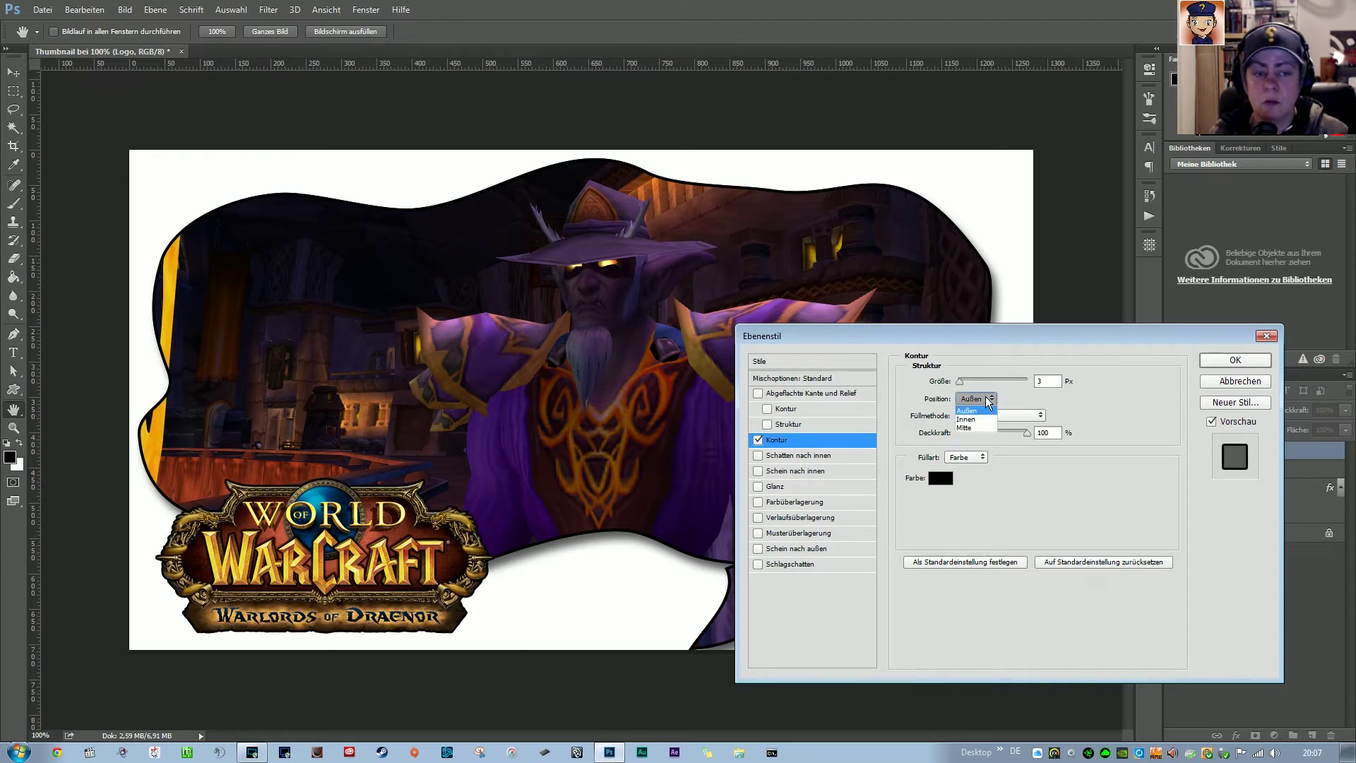
left_click(987, 428)
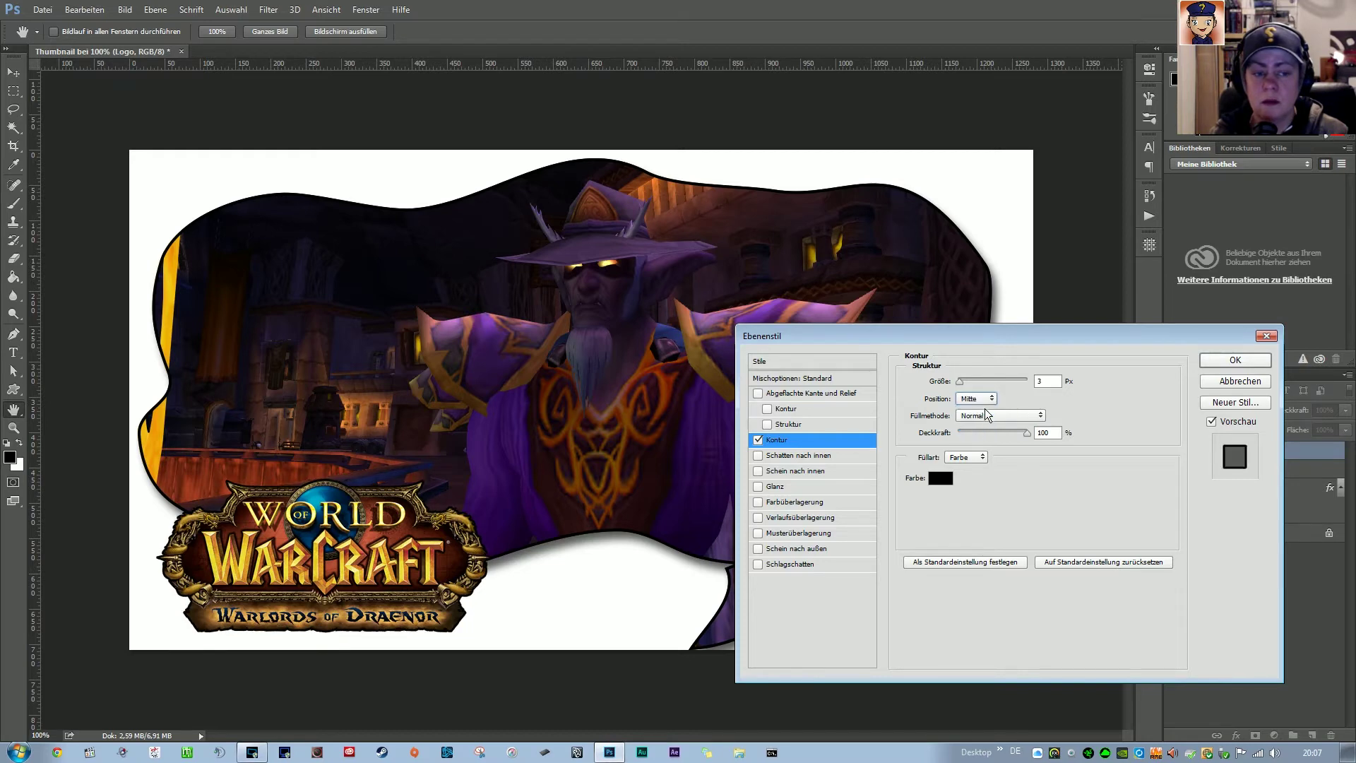
left_click(989, 399)
left_click(988, 411)
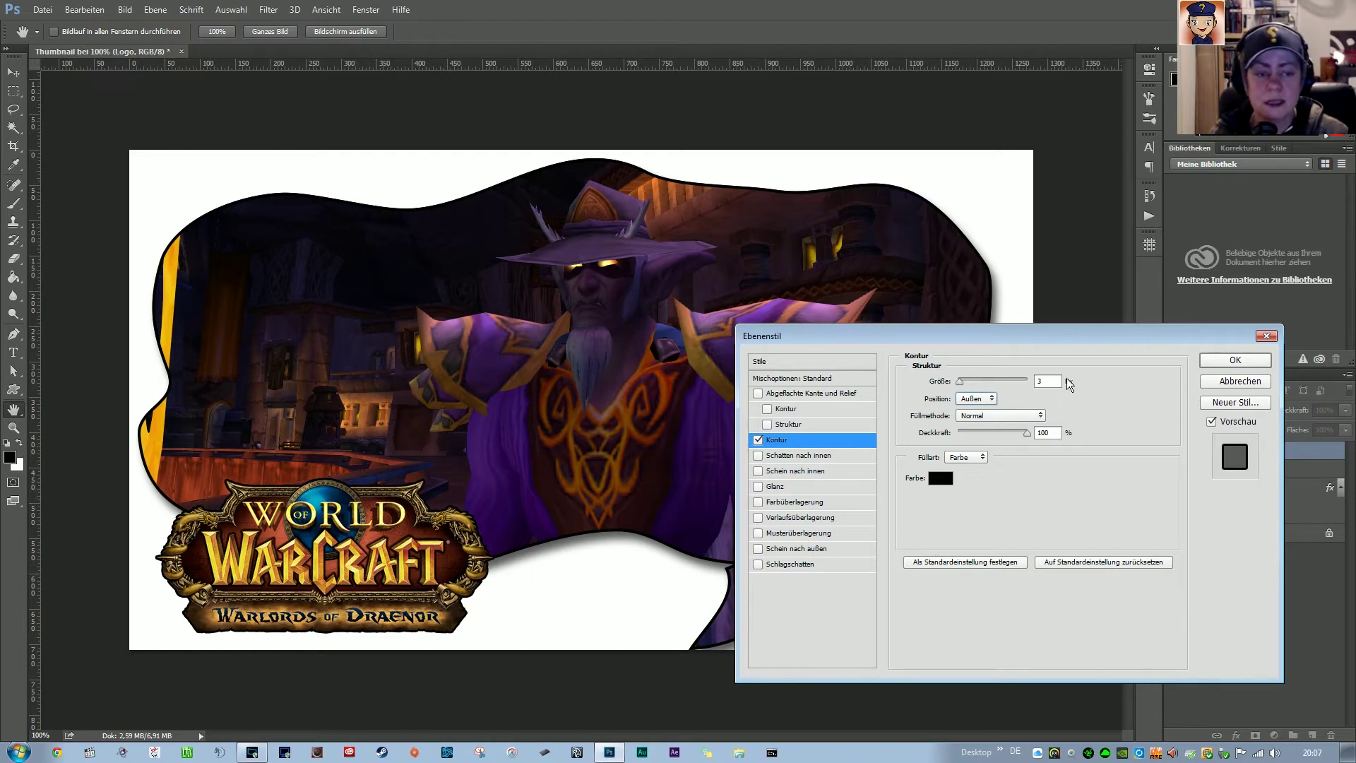
Add a dark grey Schlagschatten drop shadow to the logo
left_click(774, 565)
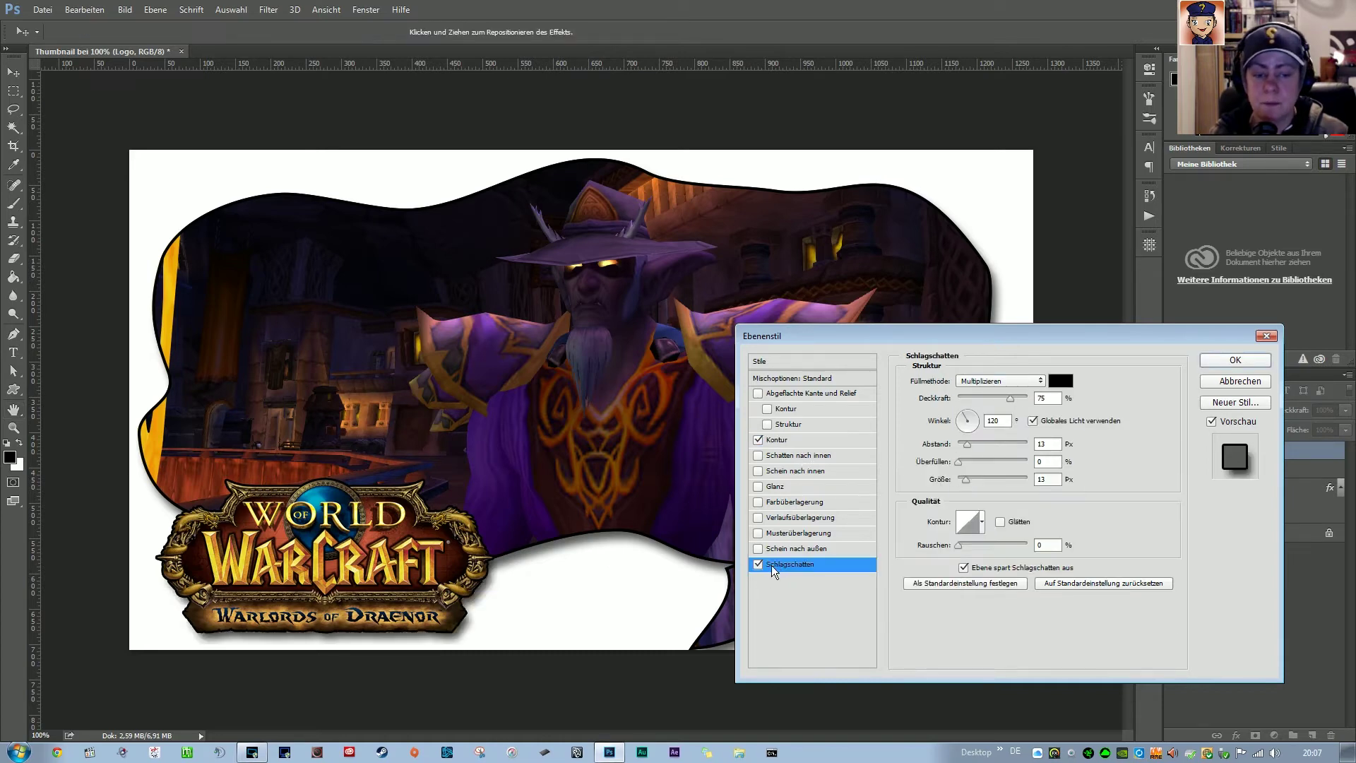
left_click(1055, 383)
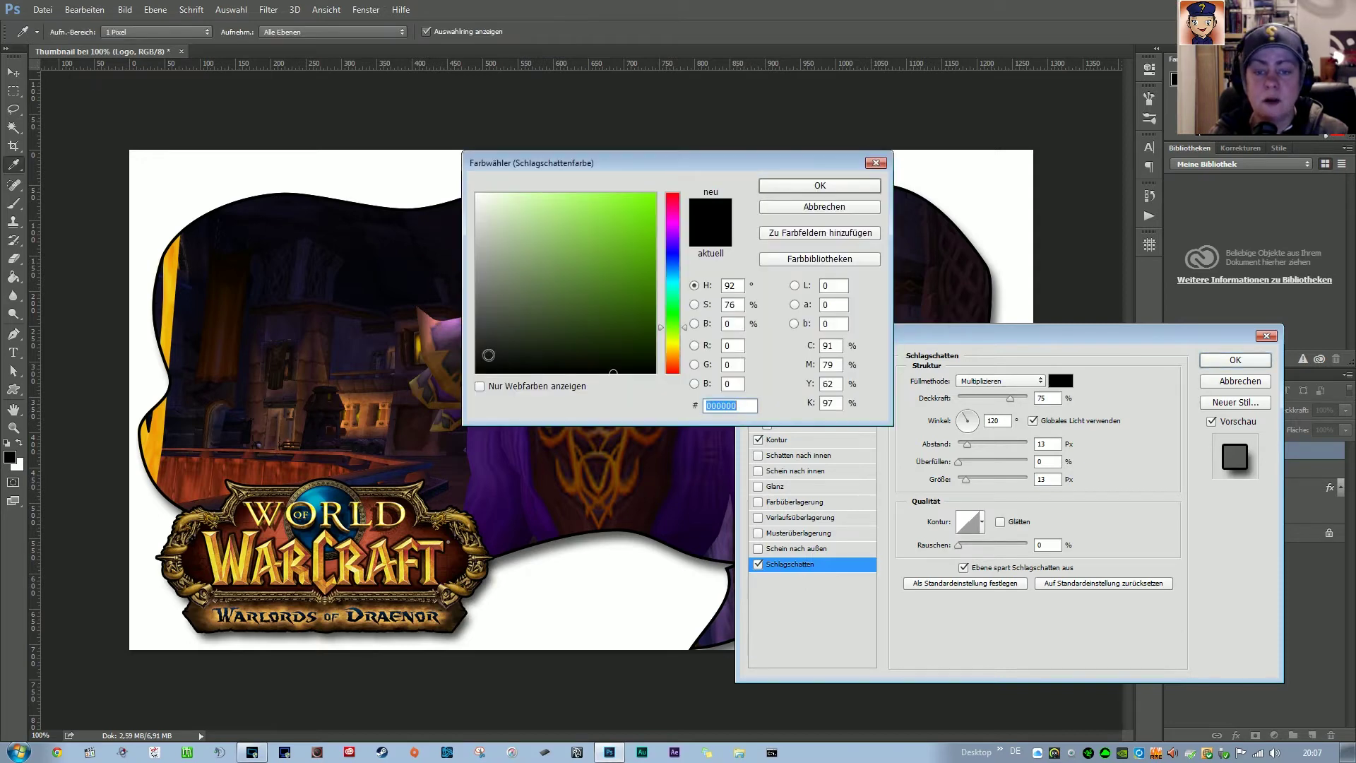
left_click_drag(486, 354, 470, 349)
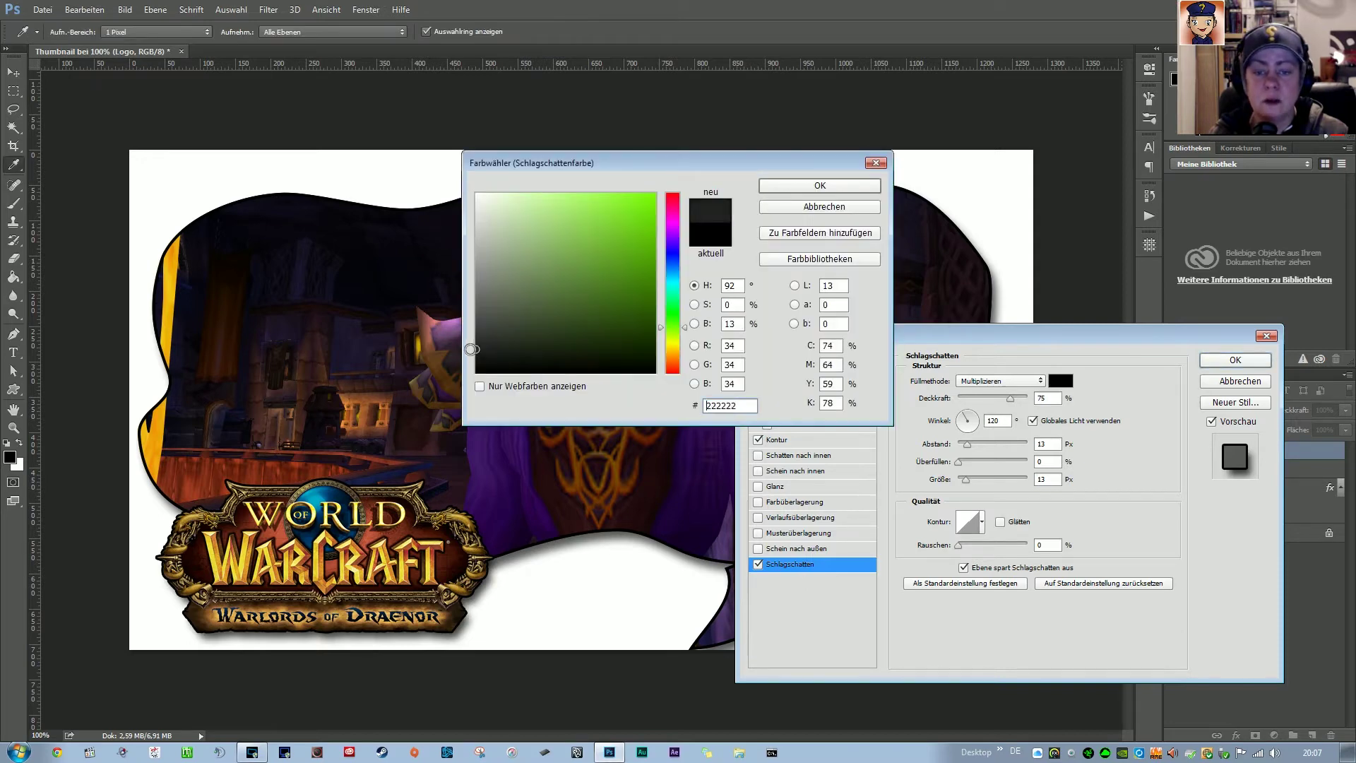
left_click(823, 185)
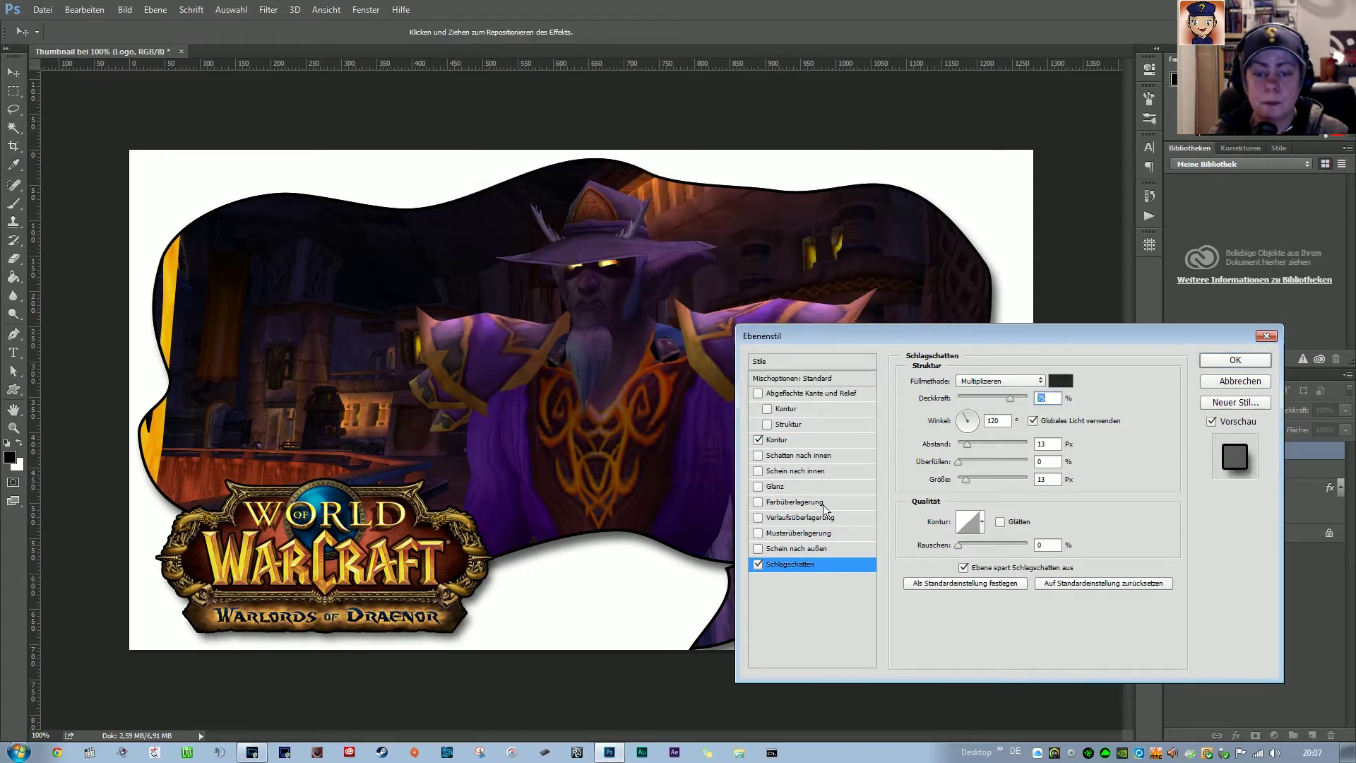
Enable Schein nach außen on the logo with pale cream colour fffde6
left_click(795, 547)
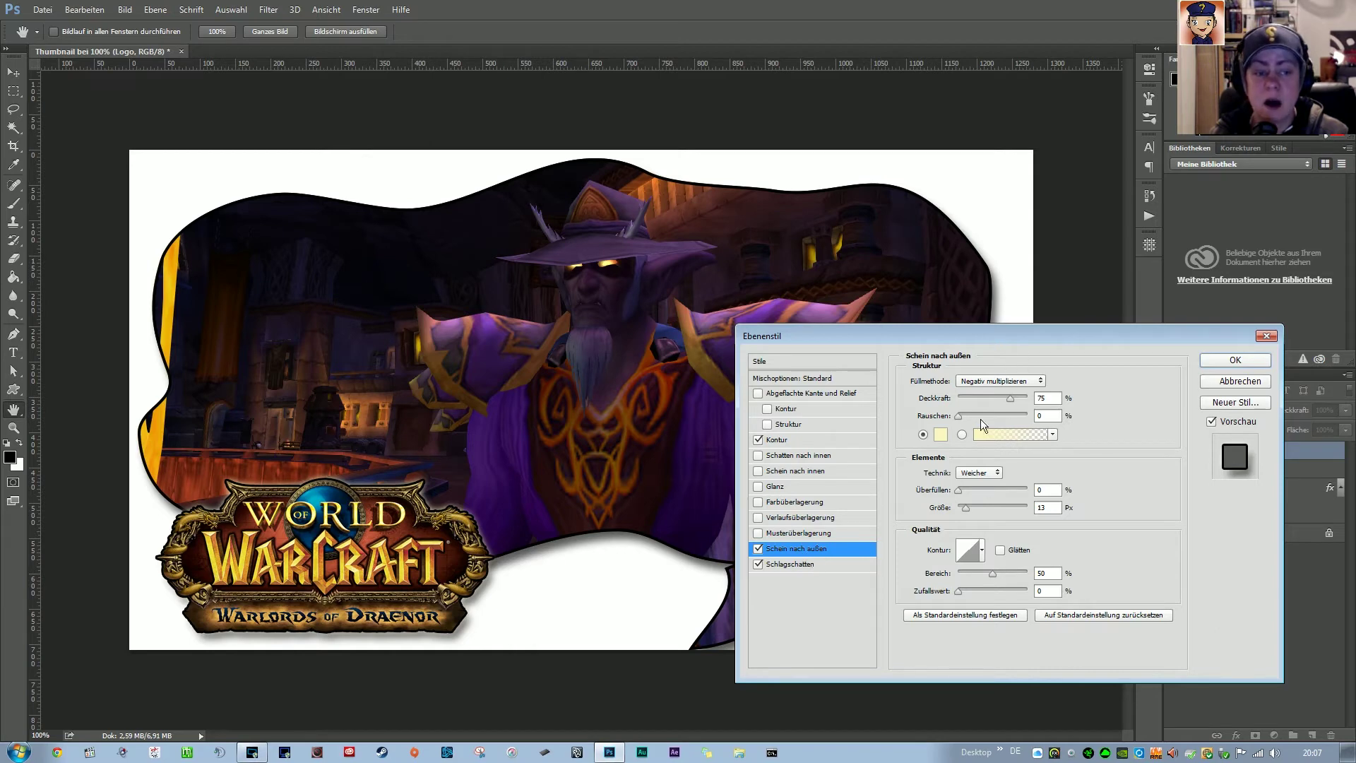
left_click(940, 435)
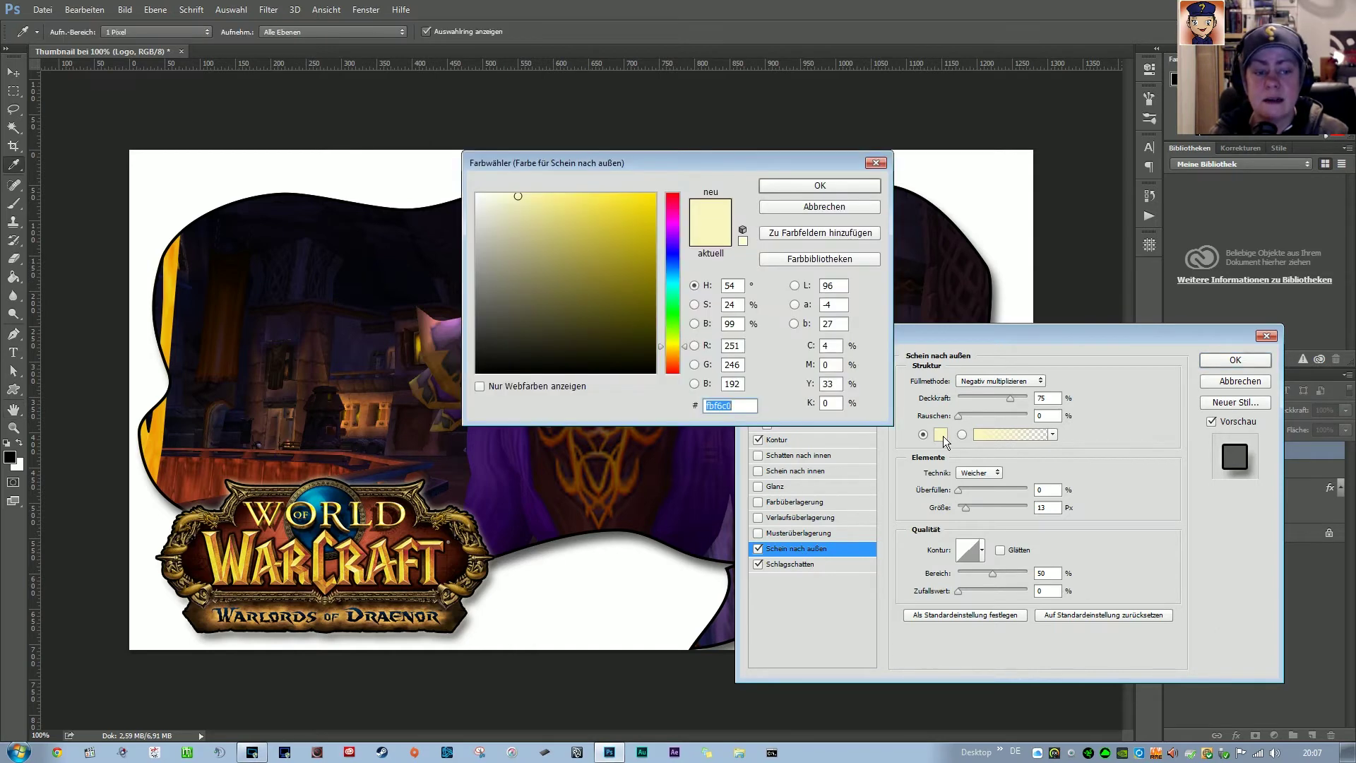
left_click_drag(521, 197, 495, 162)
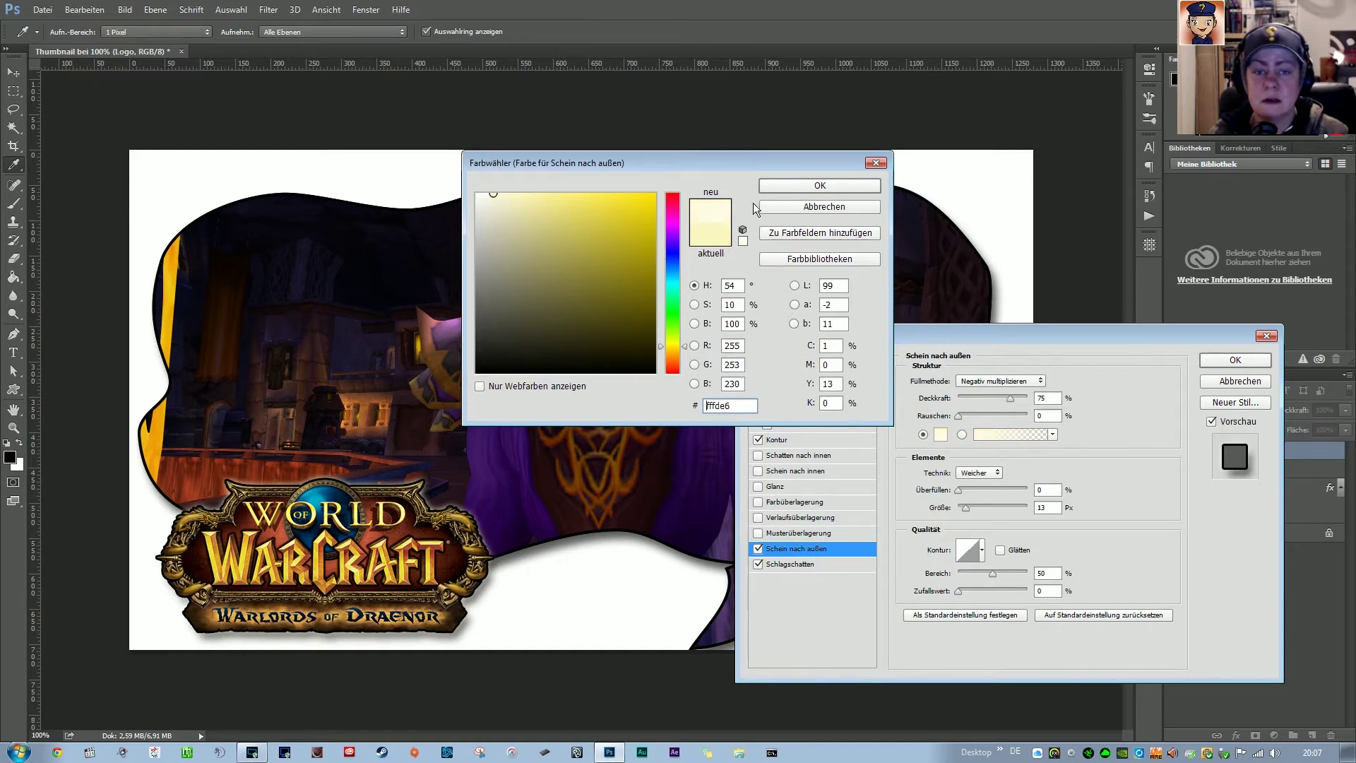
left_click(818, 188)
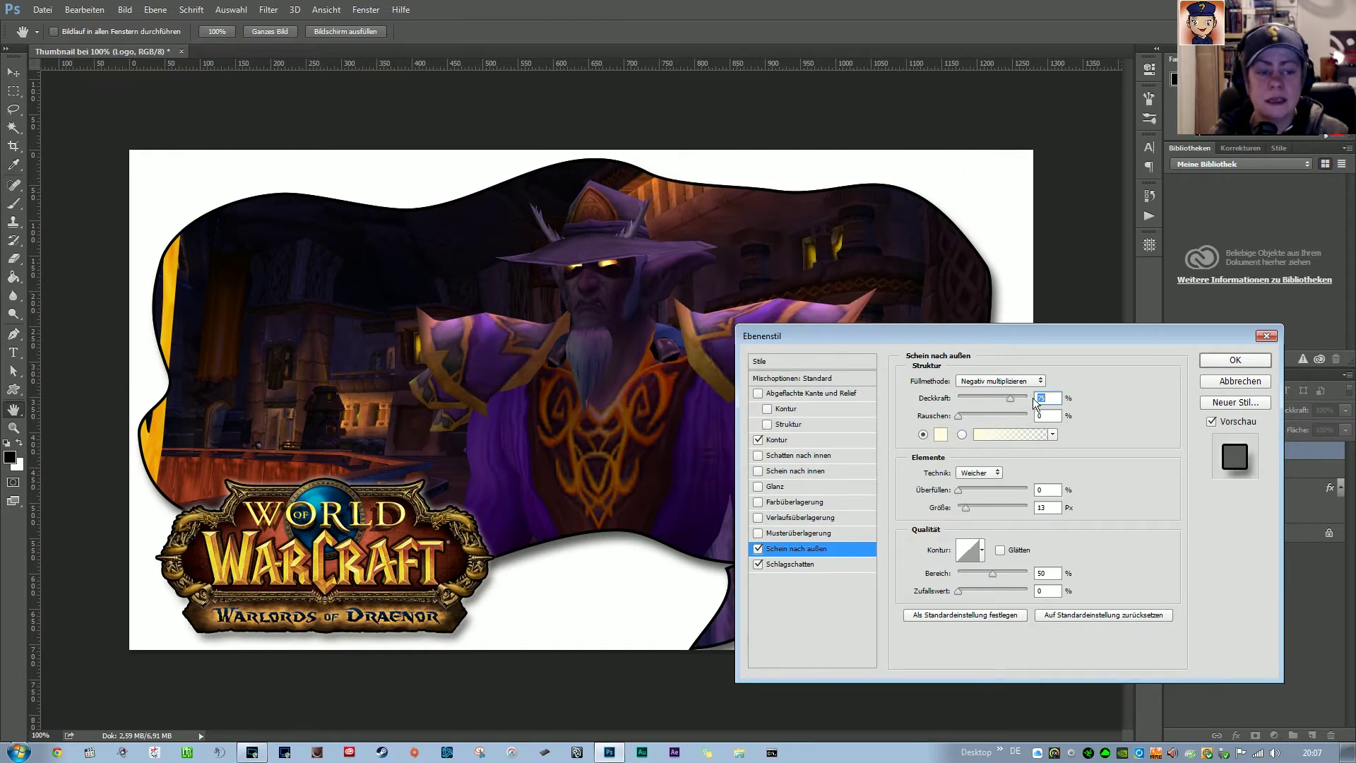
Set the glow to 60% Deckkraft, adjust its Größe, and apply all logo effects
scroll(1054, 398, "down", 2)
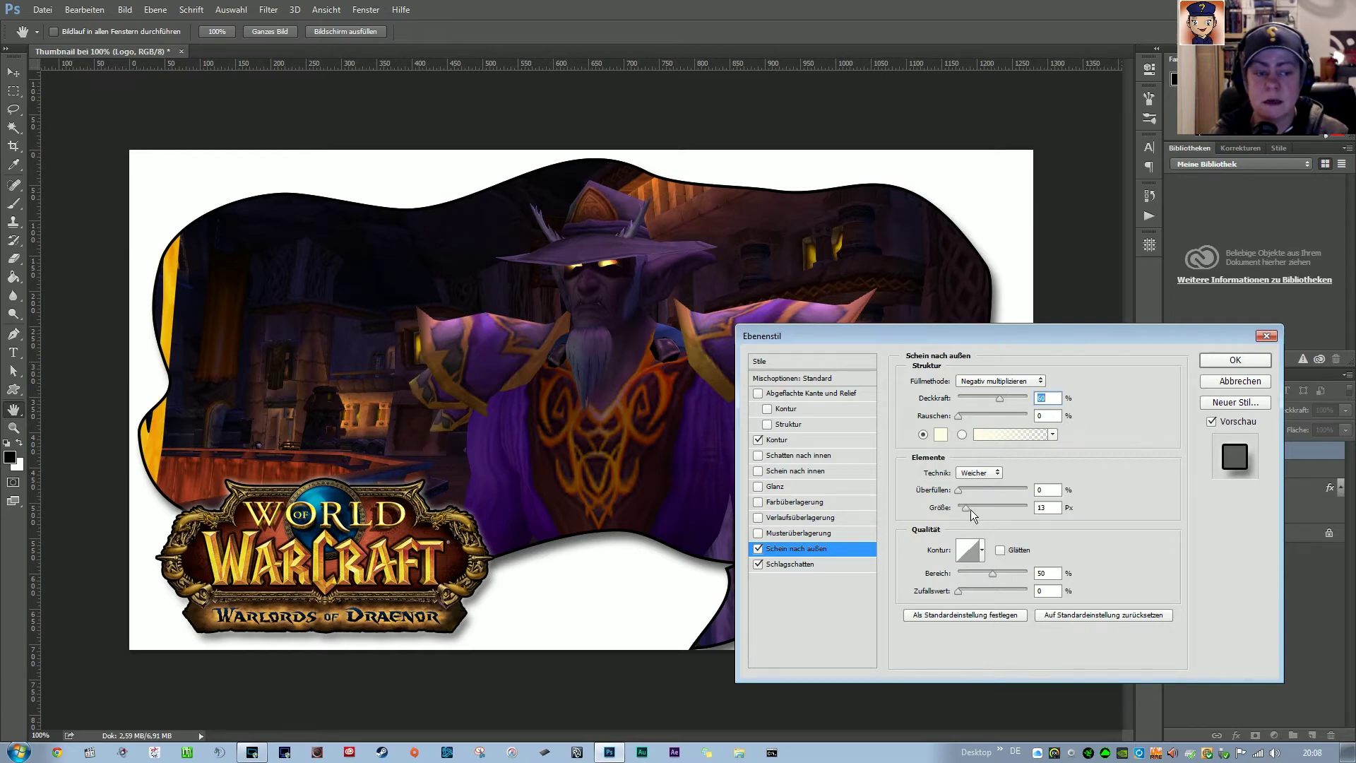
left_click_drag(969, 514, 969, 514)
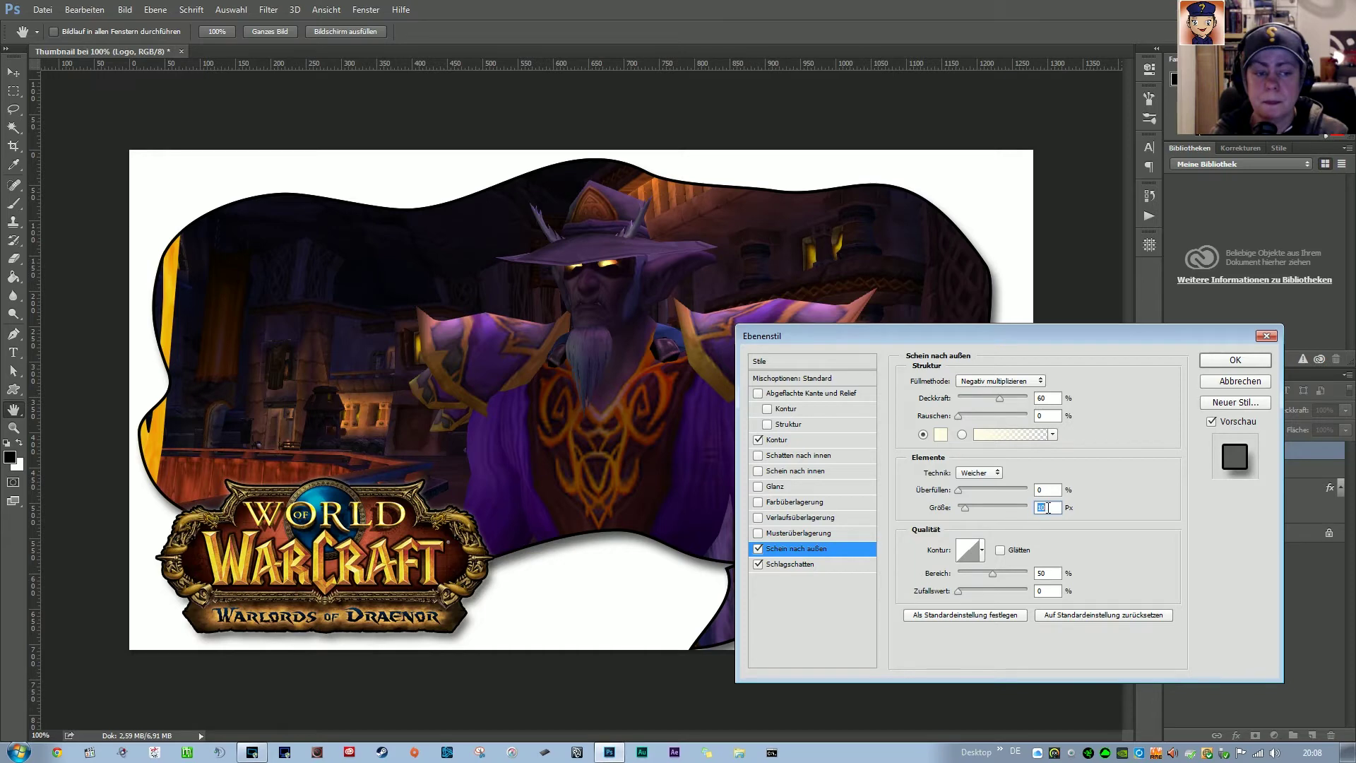
scroll(1049, 508, "up", 5)
scroll(1049, 508, "up", 6)
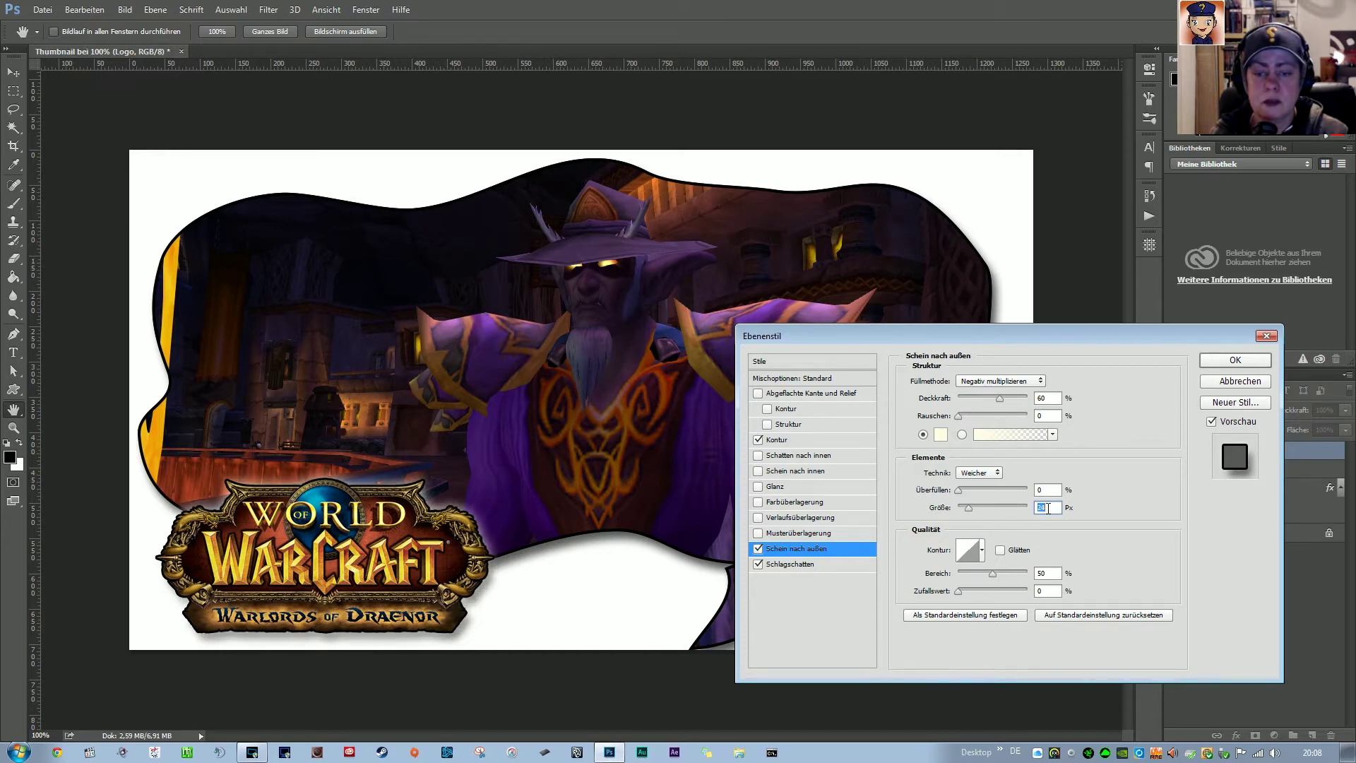
scroll(1049, 508, "down", 2)
scroll(1049, 508, "down", 2)
scroll(1049, 508, "down", 1)
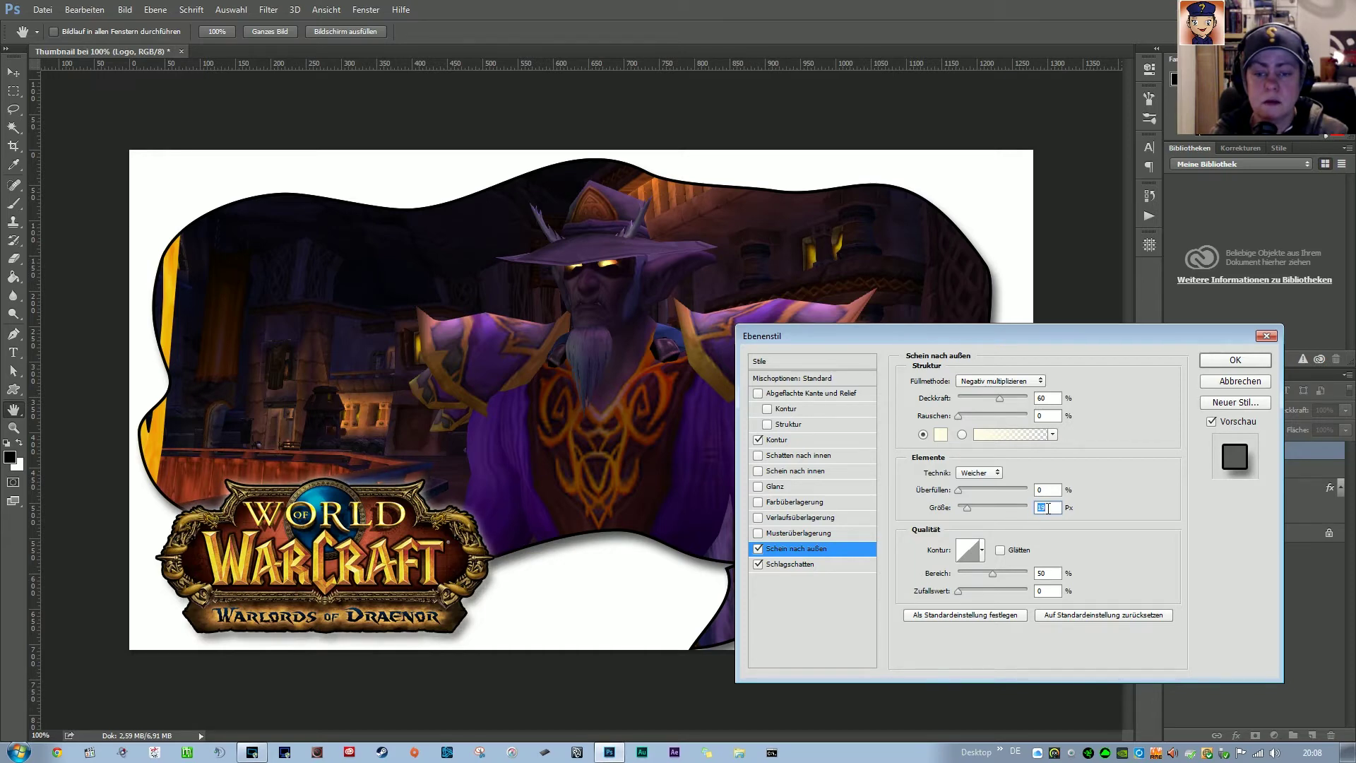
scroll(1048, 509, "down", 2)
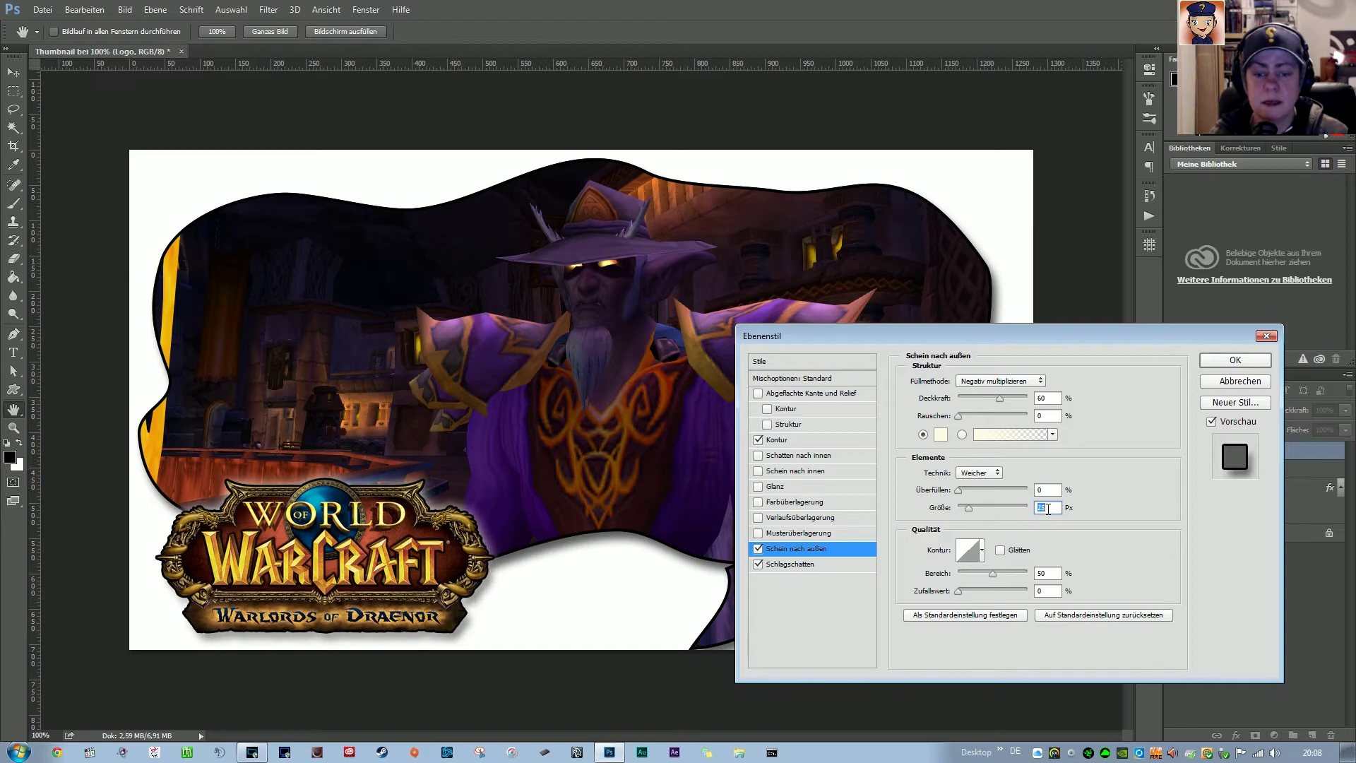
scroll(1048, 510, "down", 3)
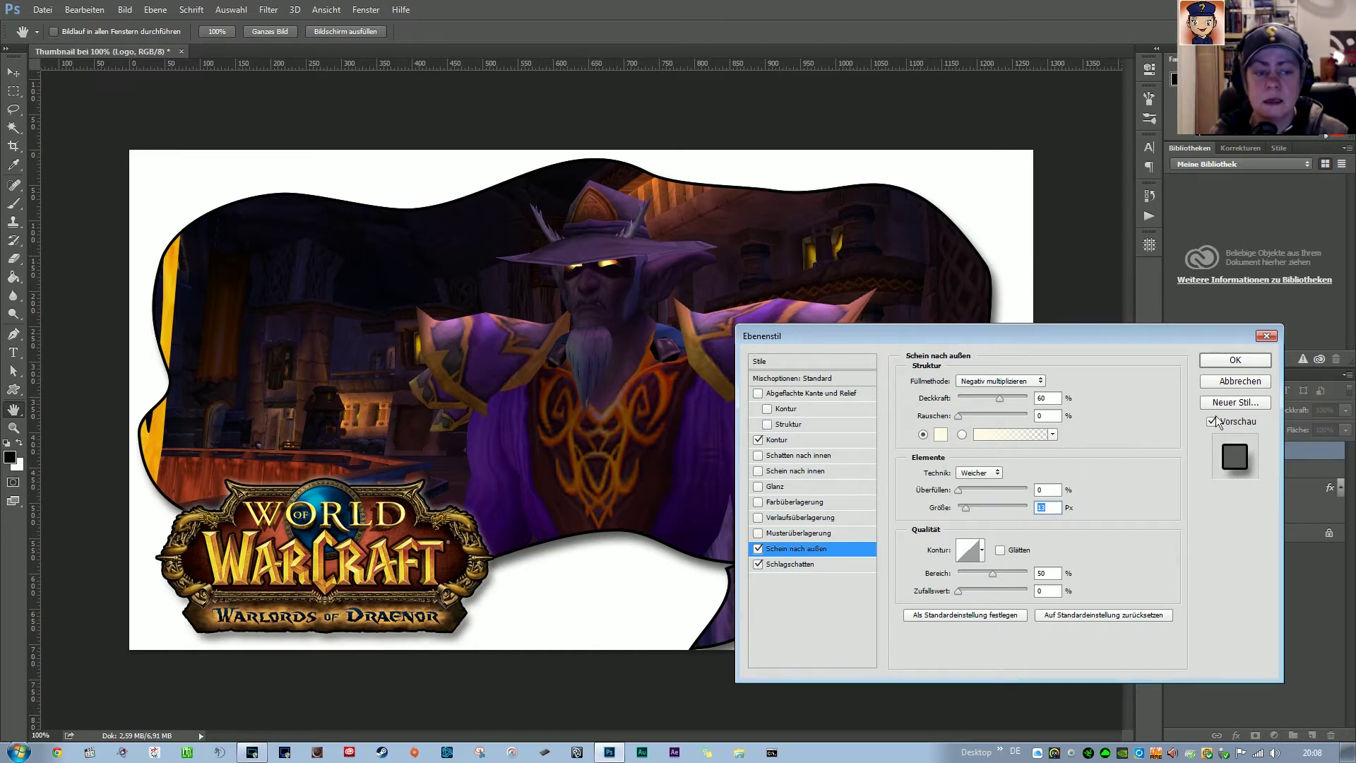
left_click(1236, 360)
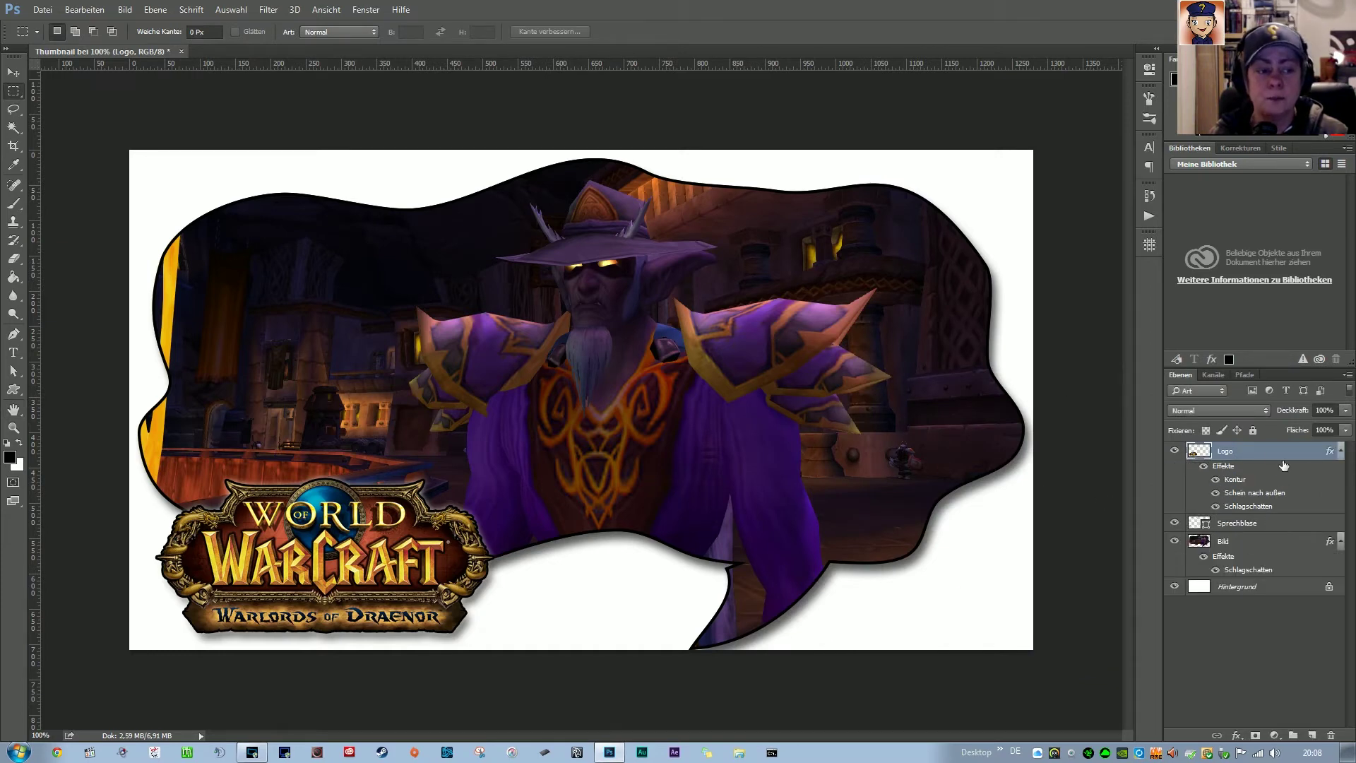
Create a new layer above Logo and name it Folgennummer
left_click(1313, 738)
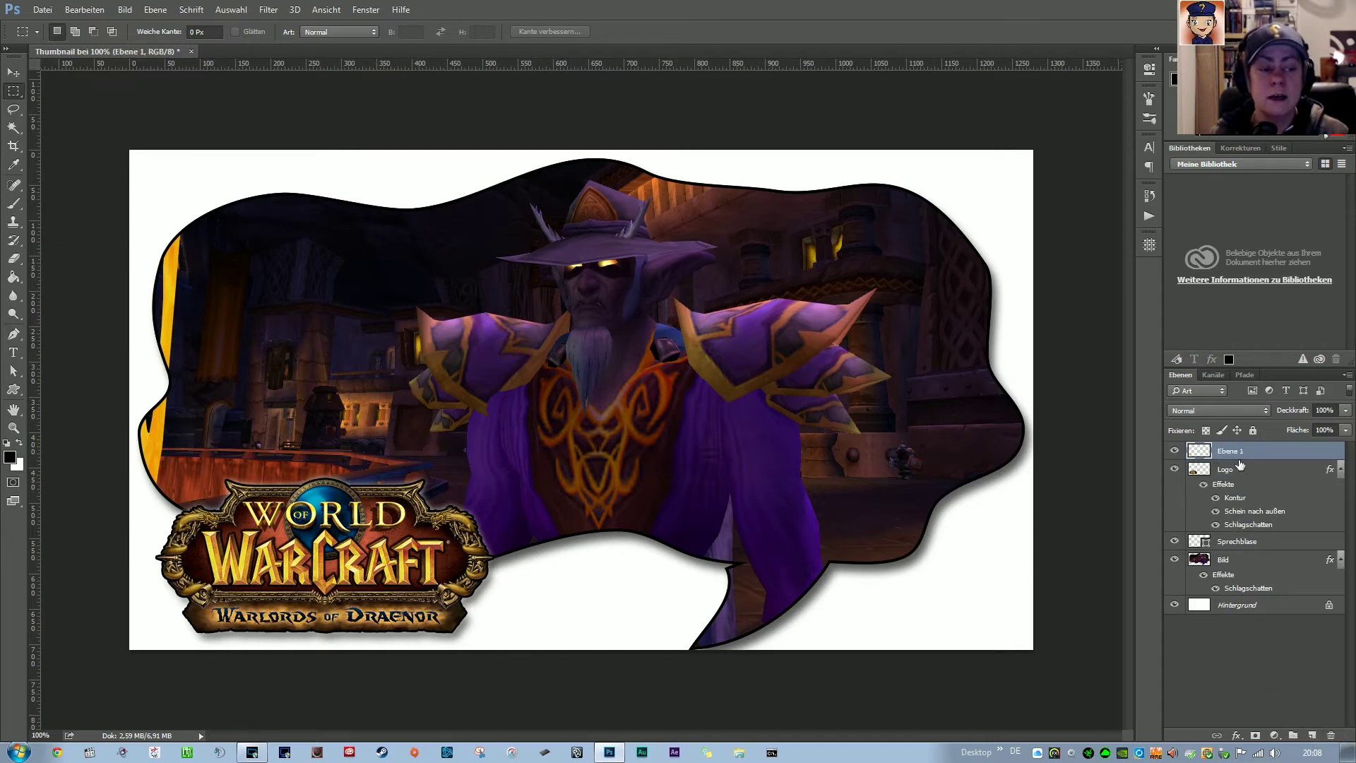
double_click(1245, 452)
type("Golge")
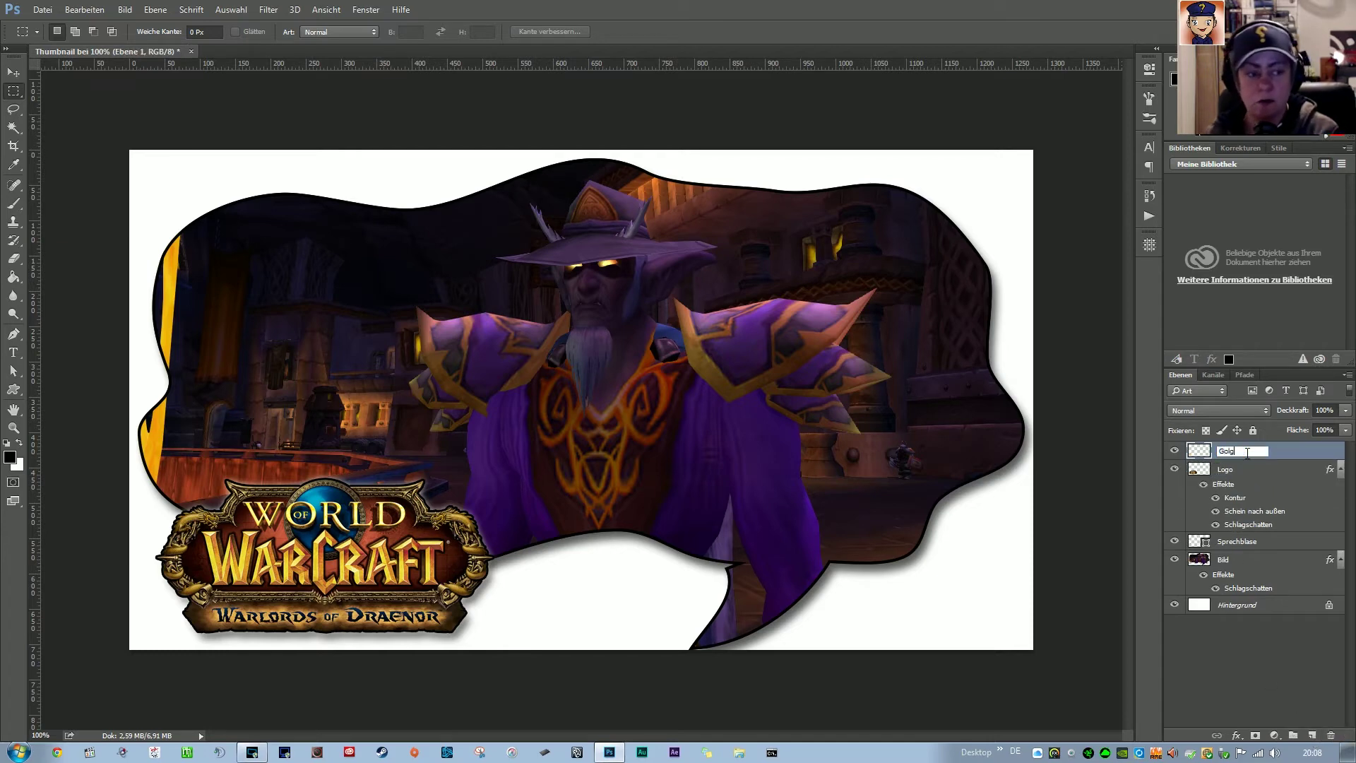
key("BackSpace")
key("BackSpace")
key("BackSpace")
key("BackSpace")
key("BackSpace")
type("Fo")
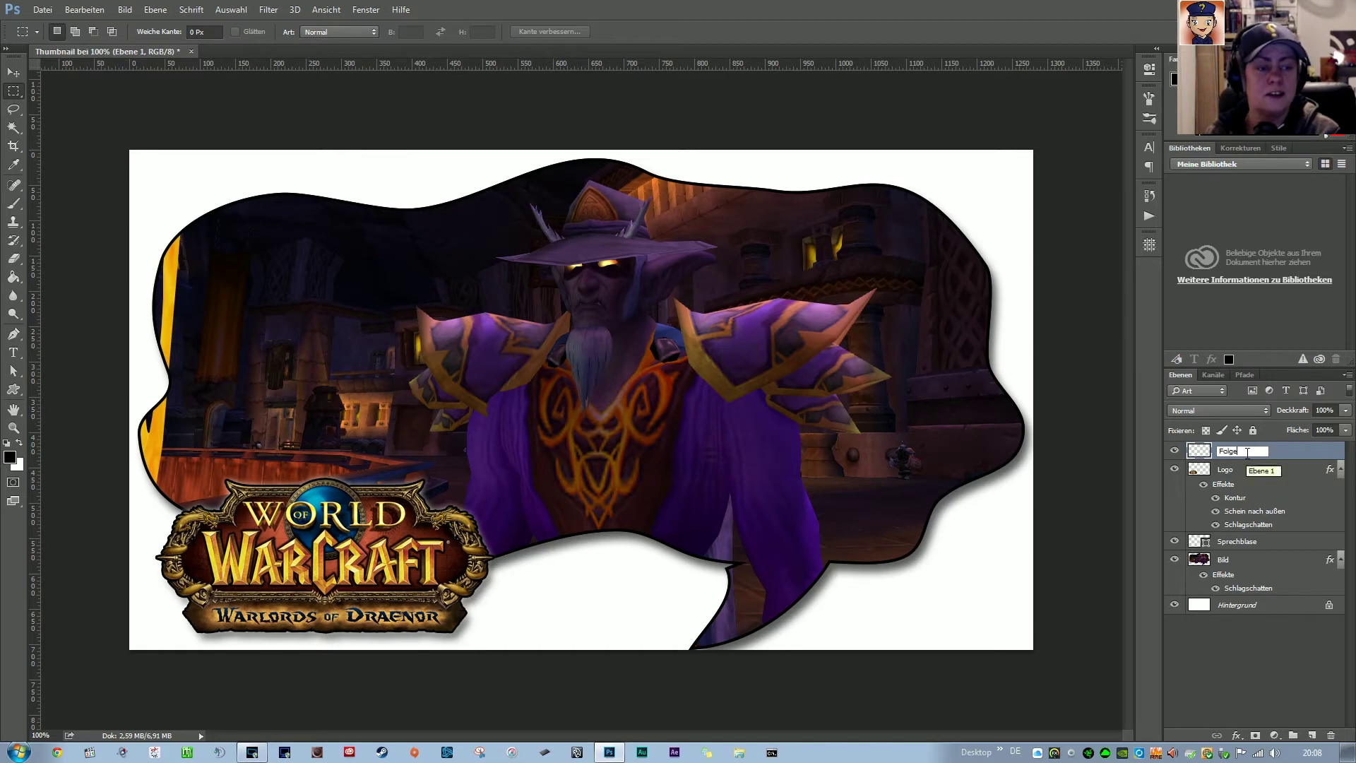
type("lgennummer")
key("Return")
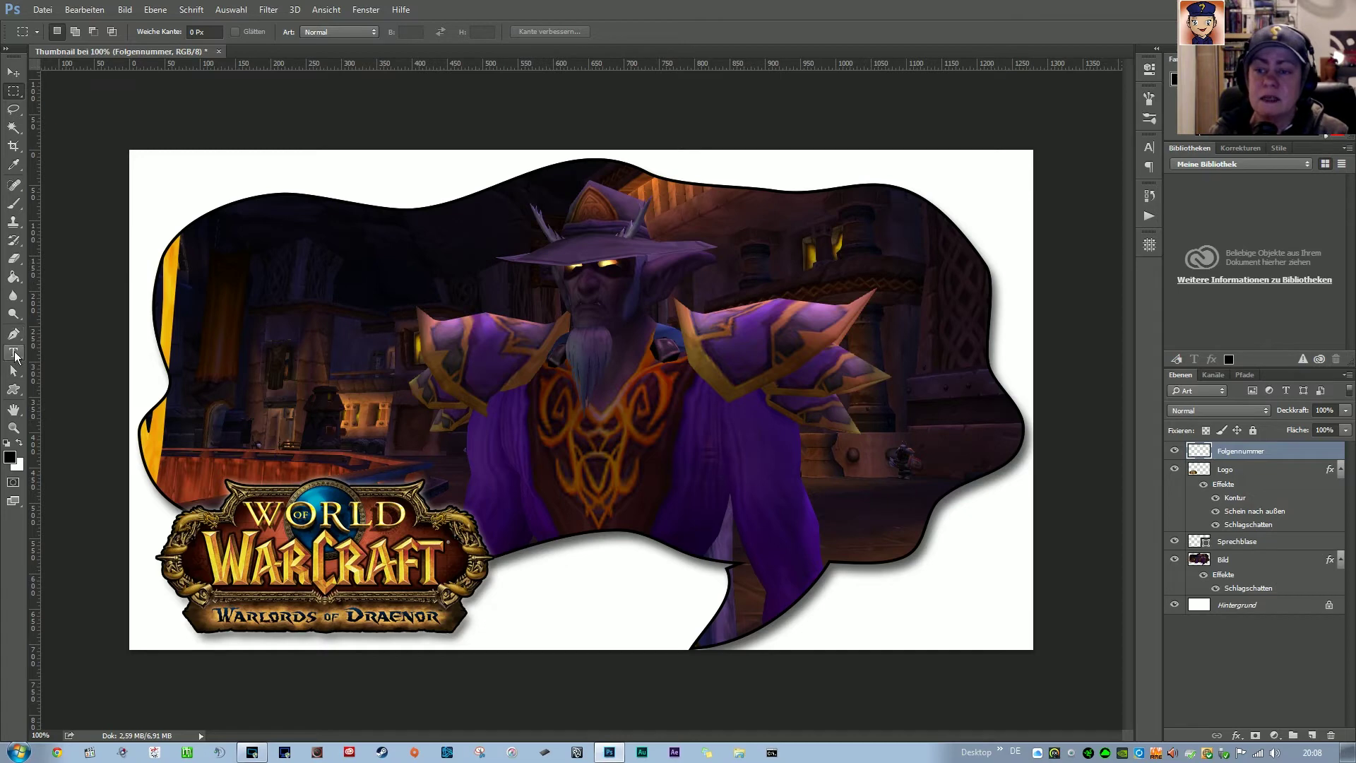
With the Type tool, set the text colour to golden yellow e2bb26 sampled from the WoW logo
left_click(14, 353)
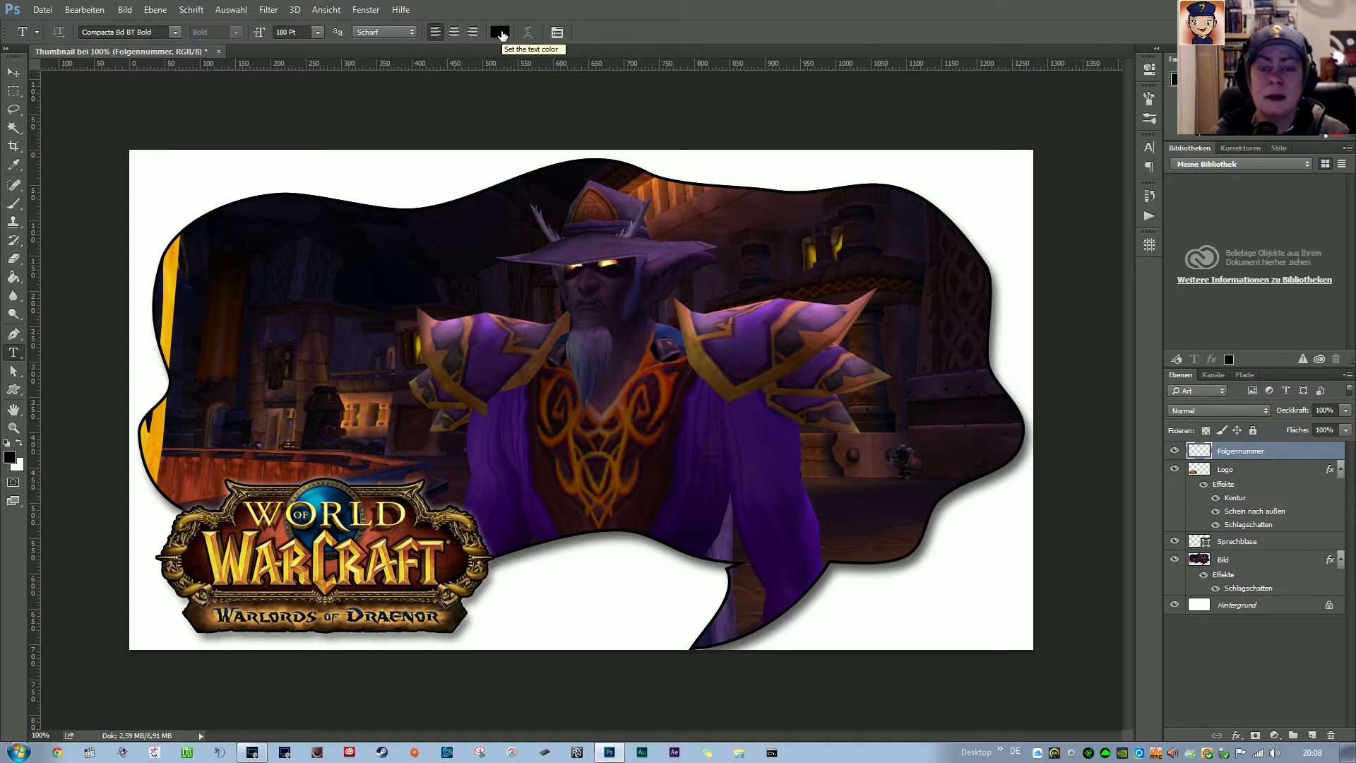
left_click(500, 32)
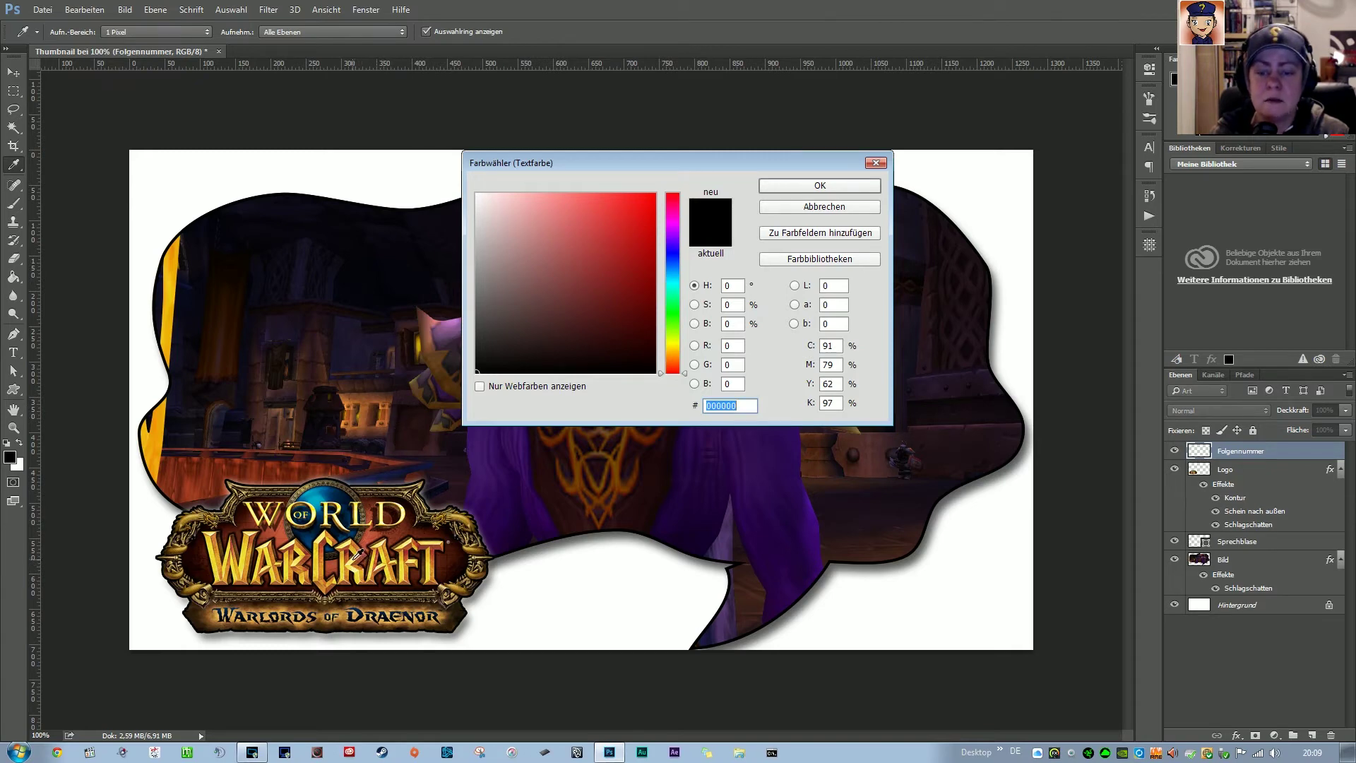
left_click(355, 558)
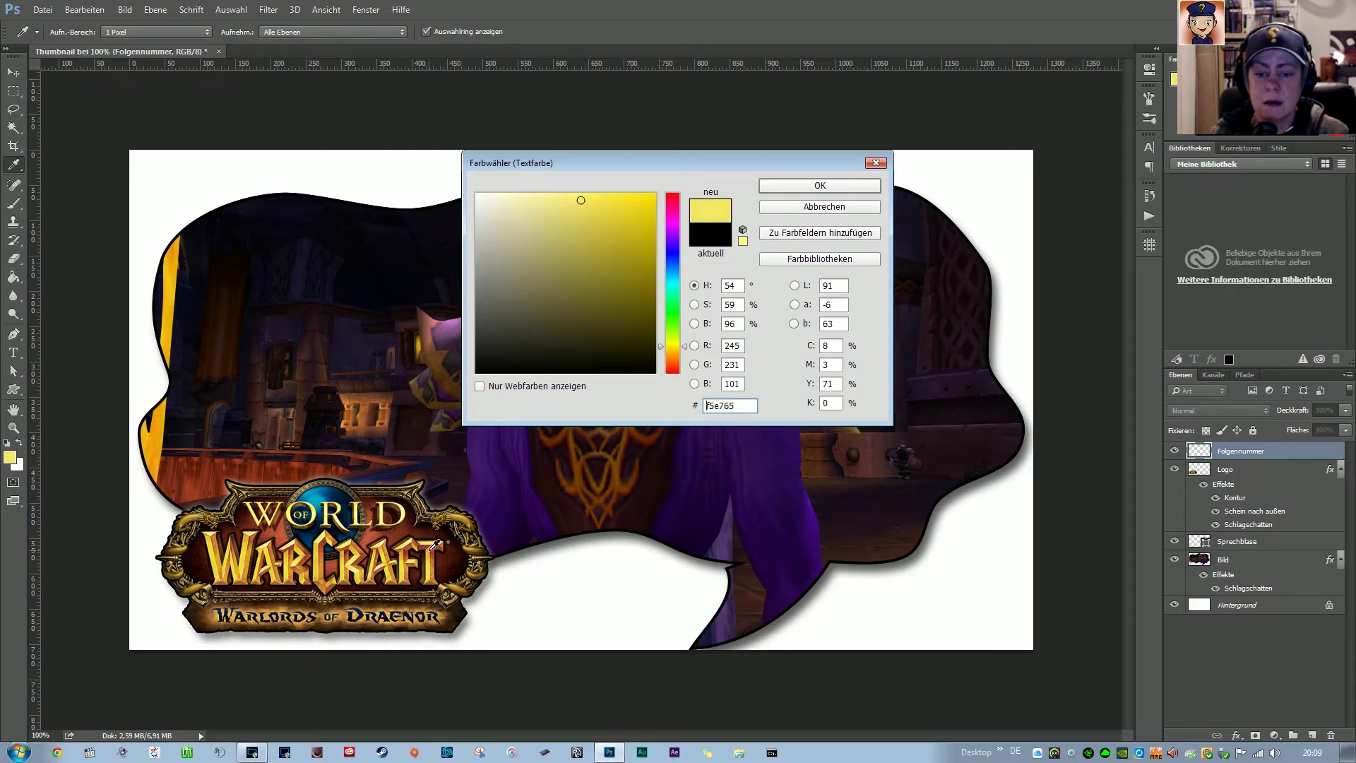
left_click(432, 548)
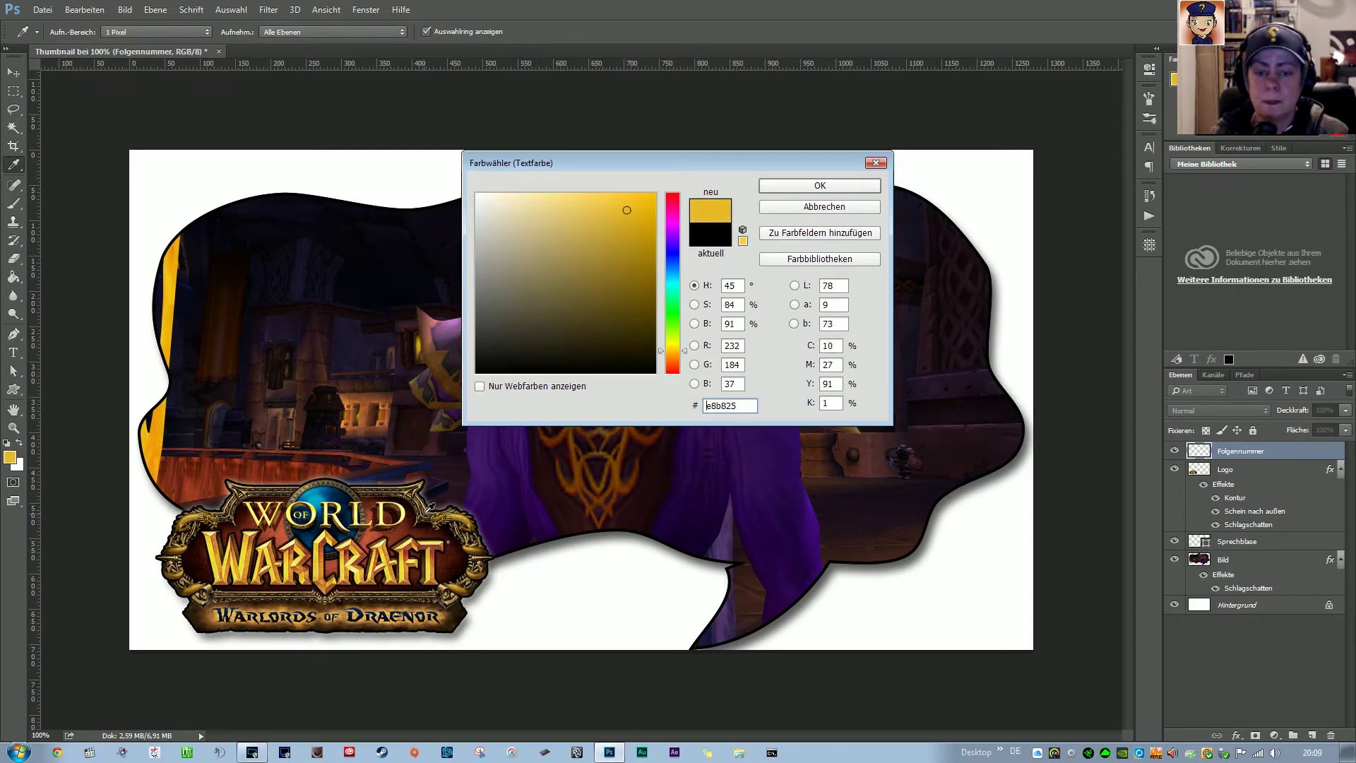
left_click_drag(675, 159, 926, 181)
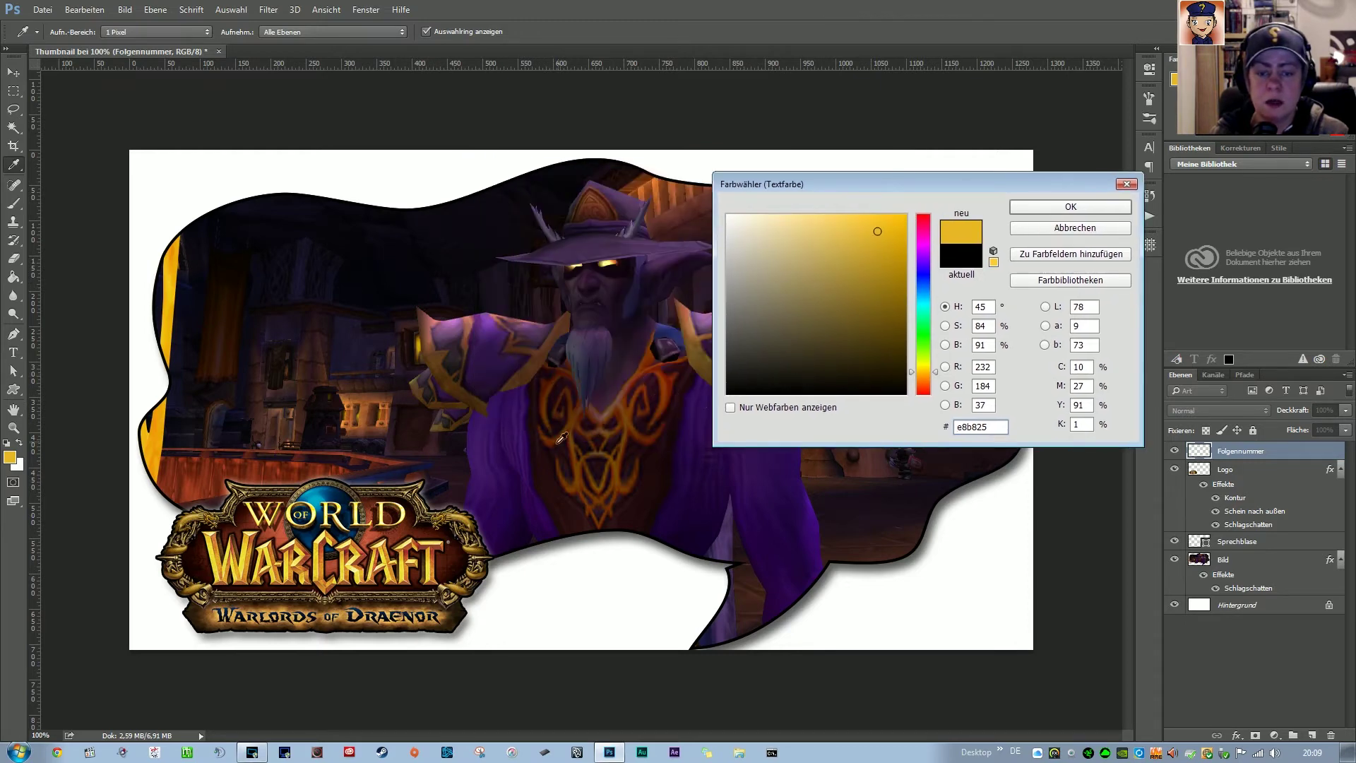
left_click(361, 545)
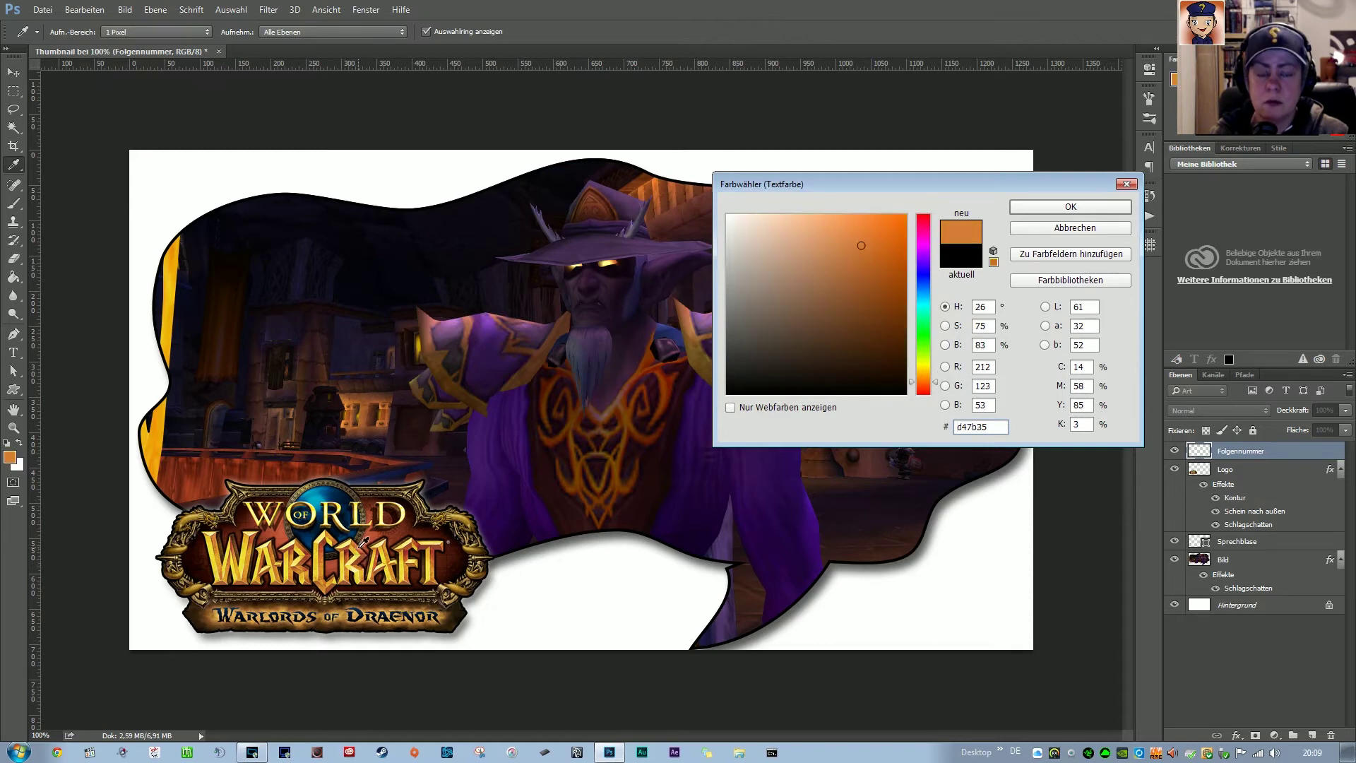
left_click(319, 547)
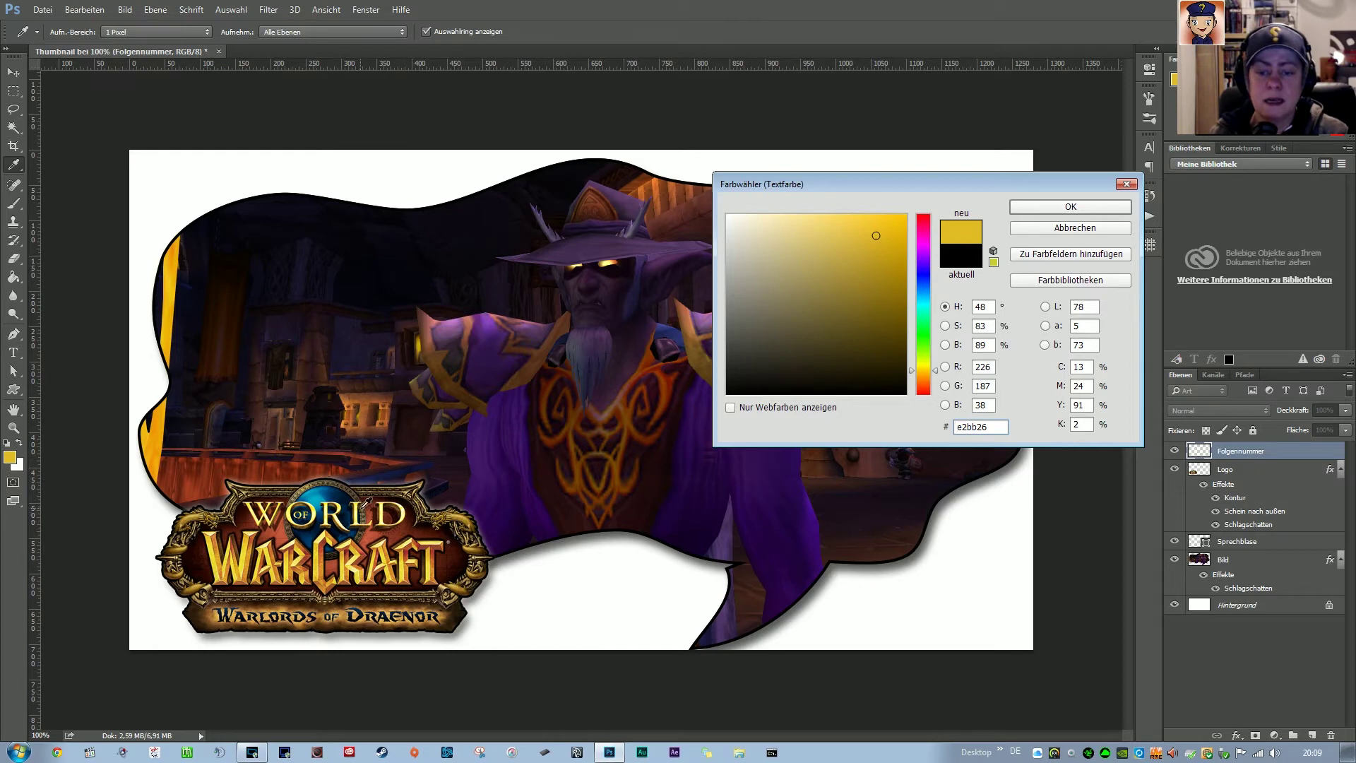
left_click(1087, 204)
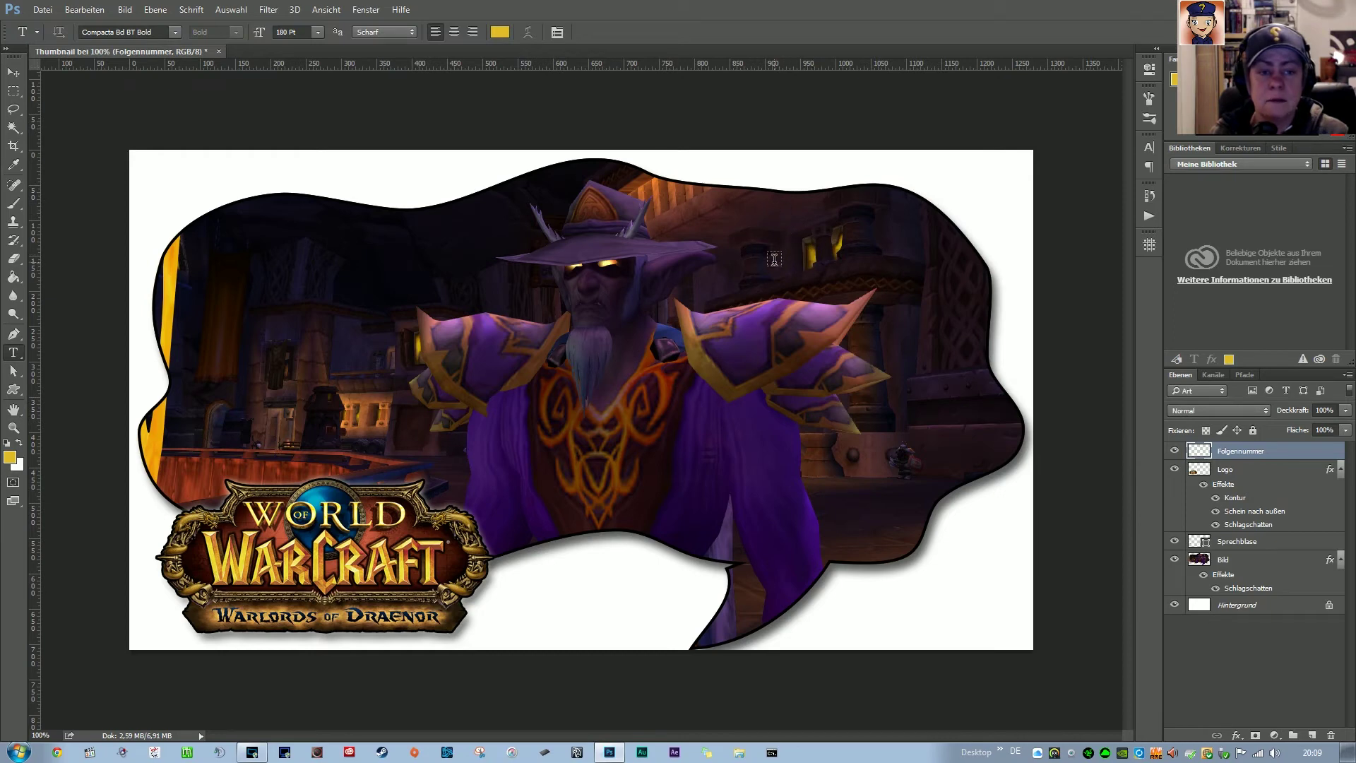
Type '#01' at the top right, nudge it slightly right and down, then reselect the text
left_click(774, 260)
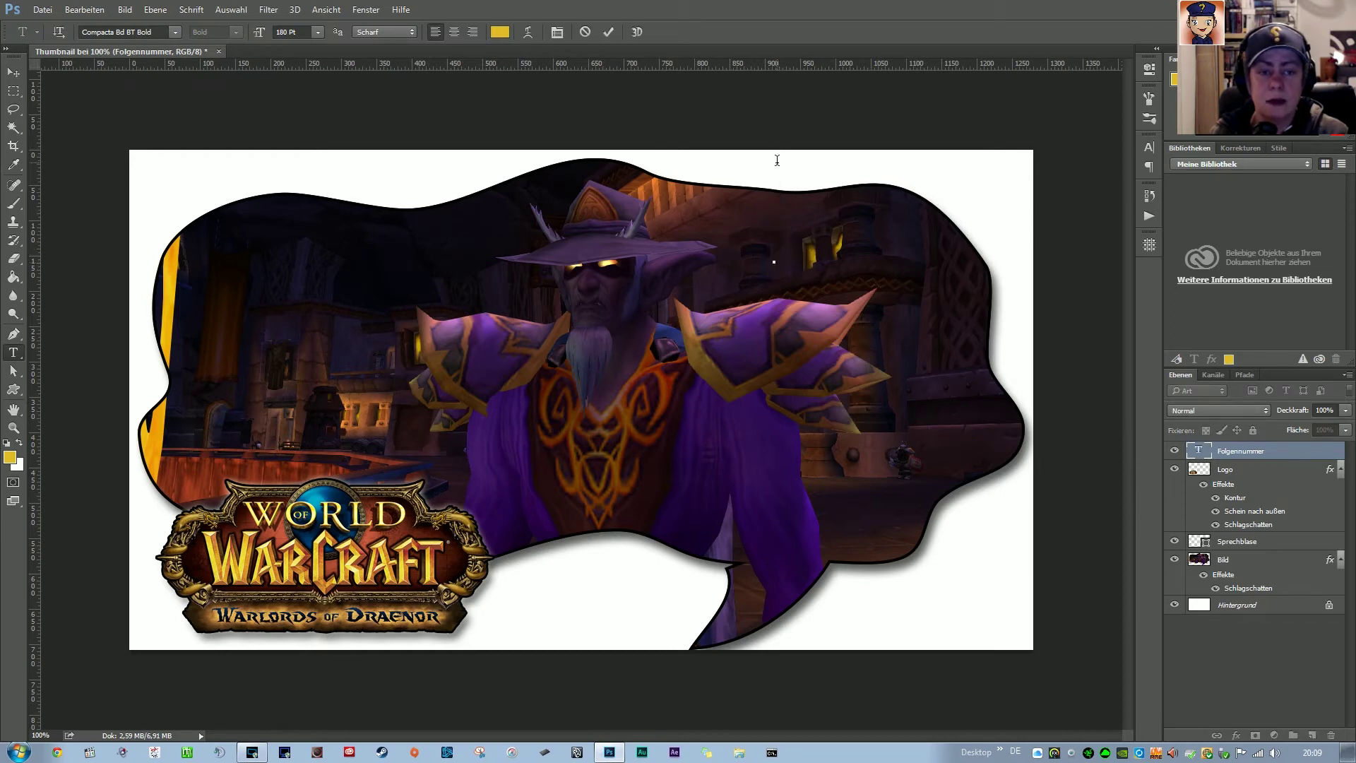
type("#")
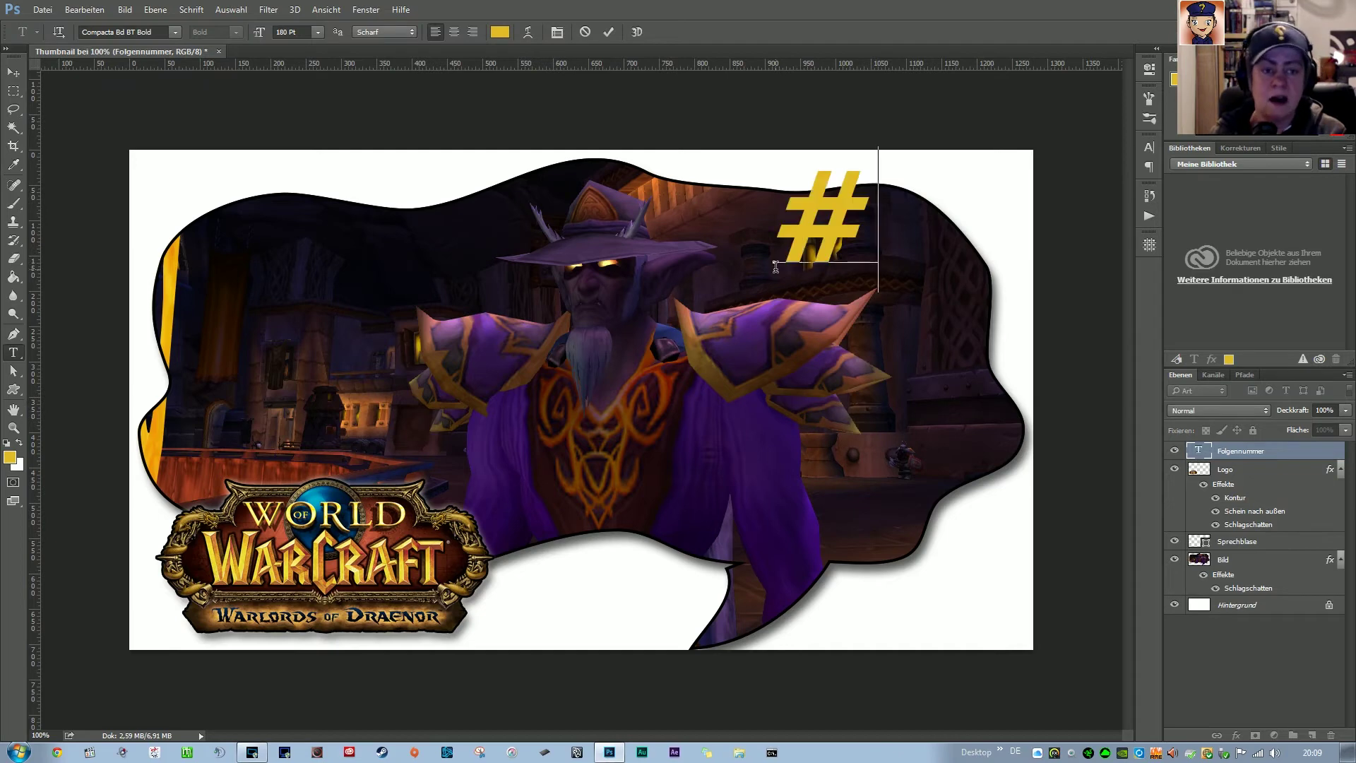
type("01")
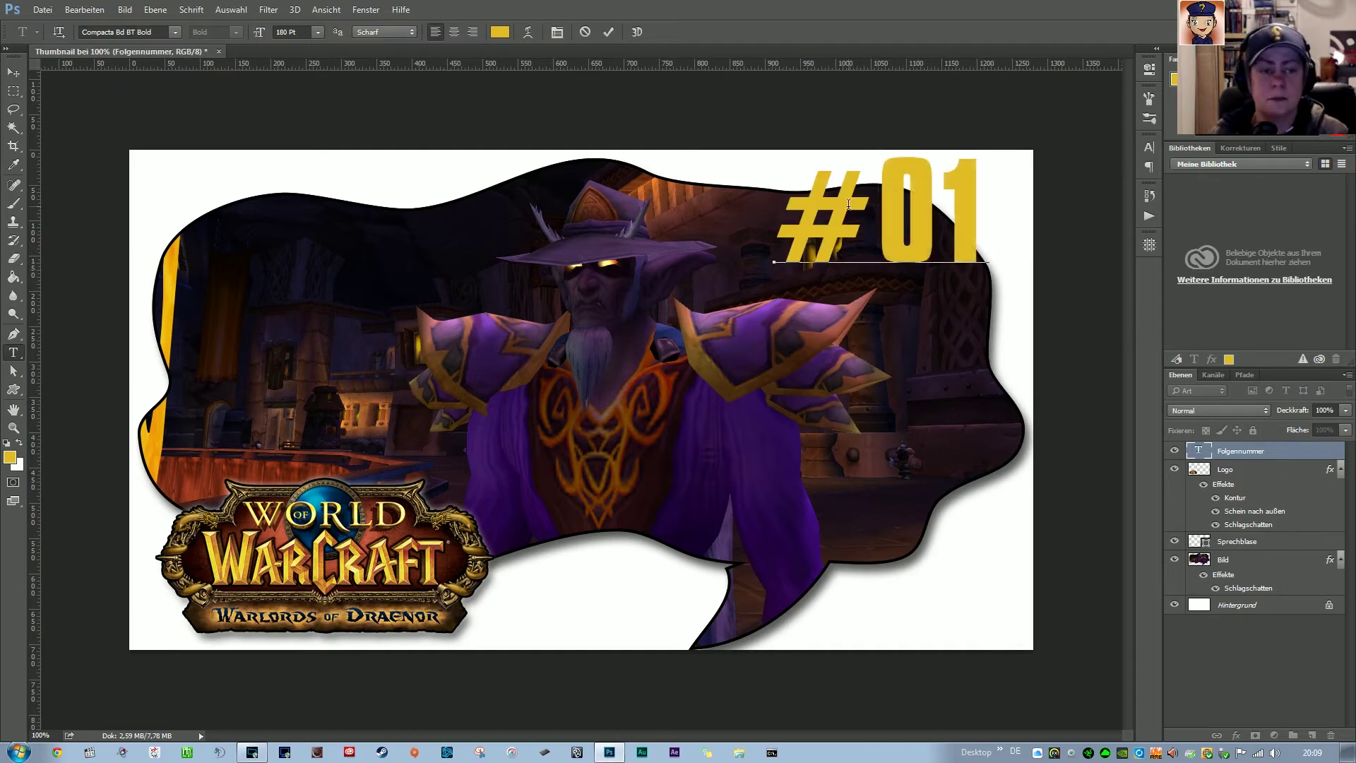
left_click(13, 72)
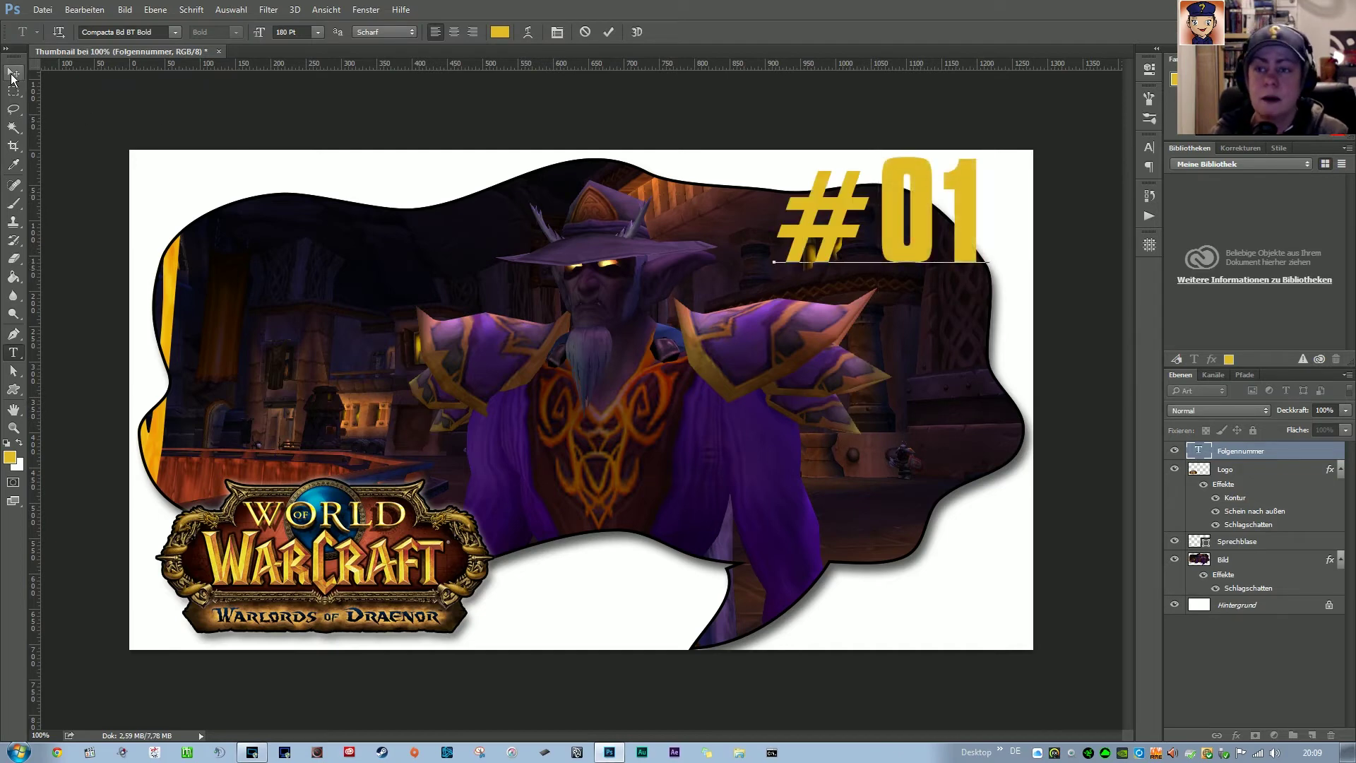
left_click_drag(897, 197, 906, 210)
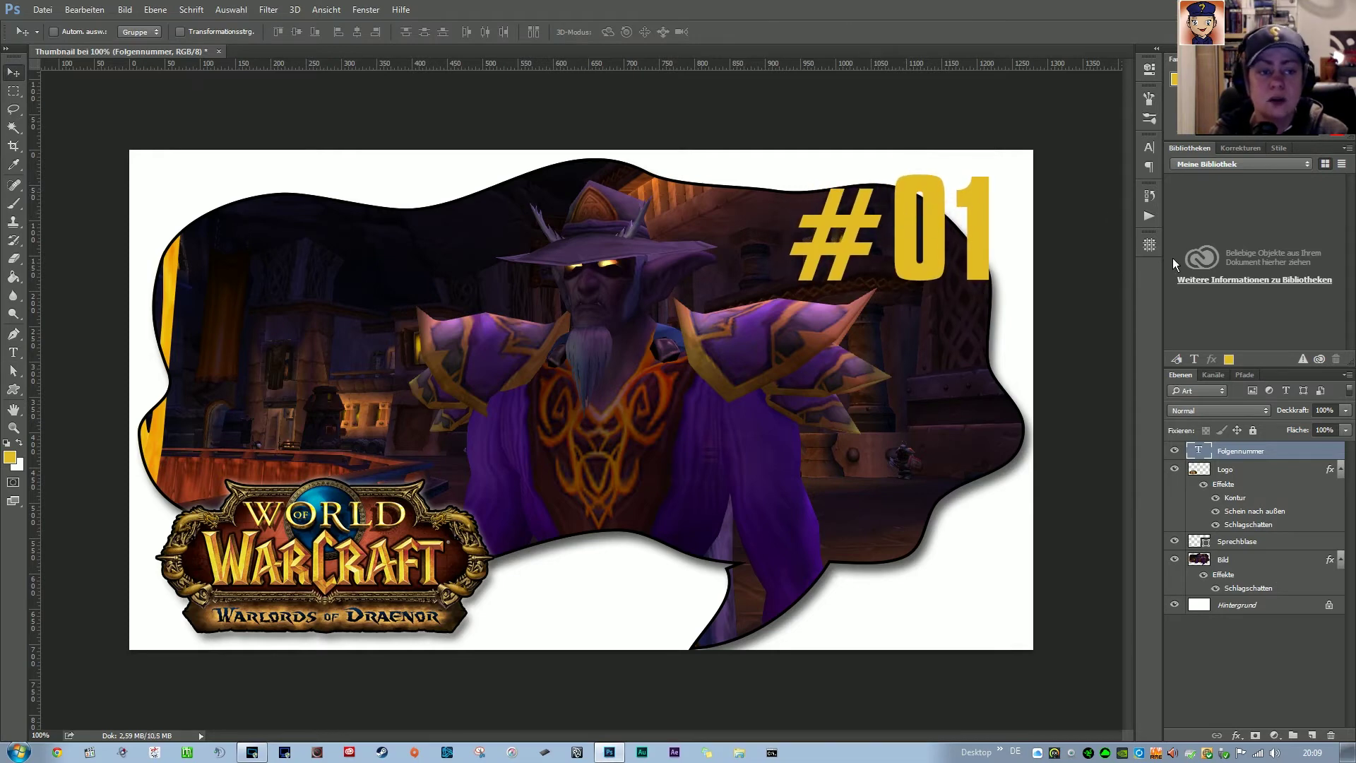
left_click(15, 357)
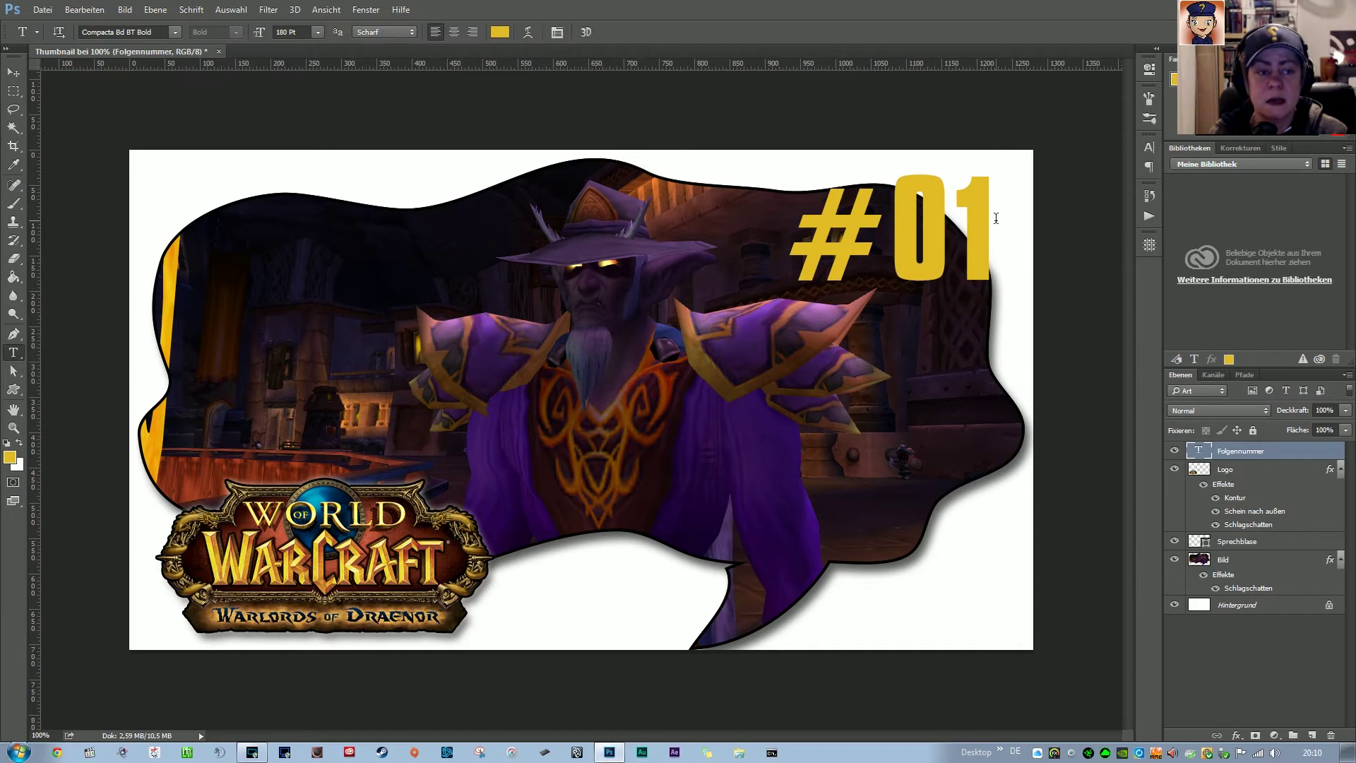
left_click_drag(996, 218, 804, 221)
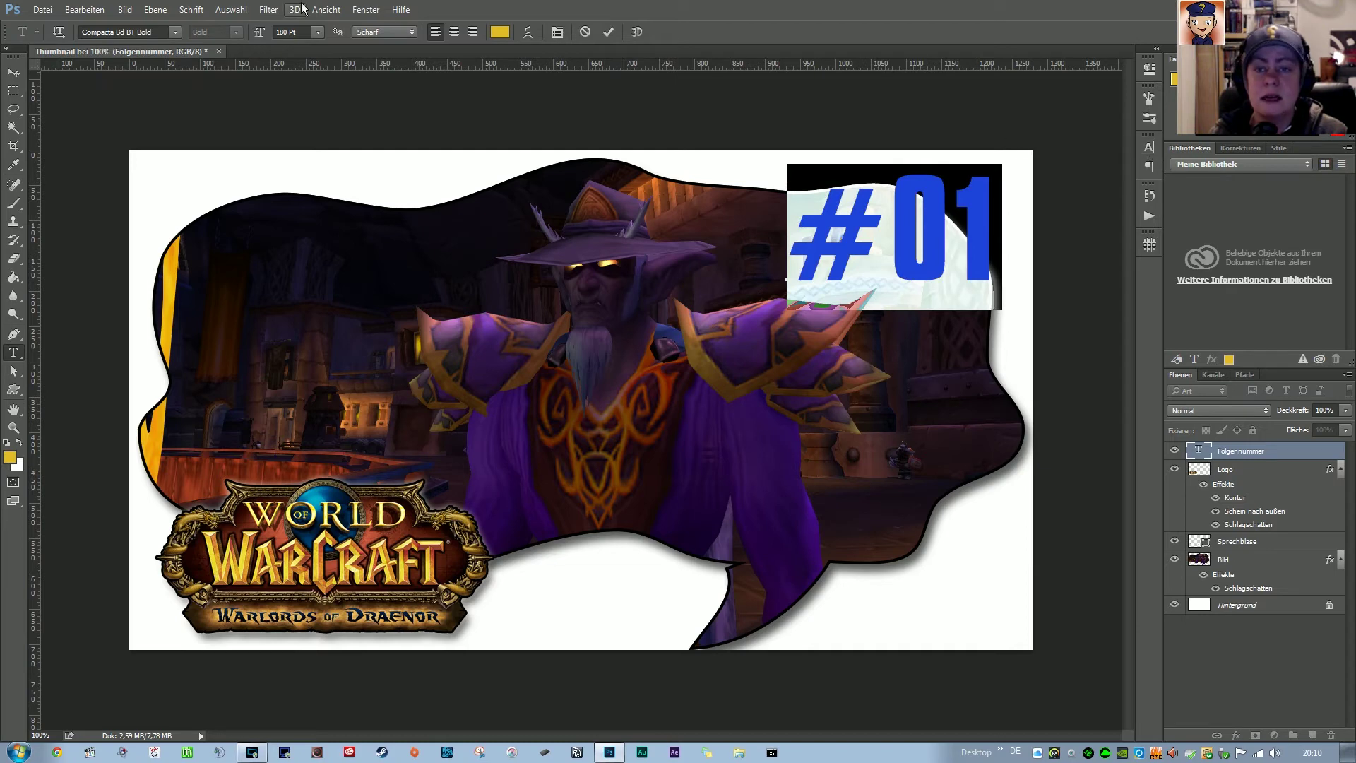
left_click(372, 11)
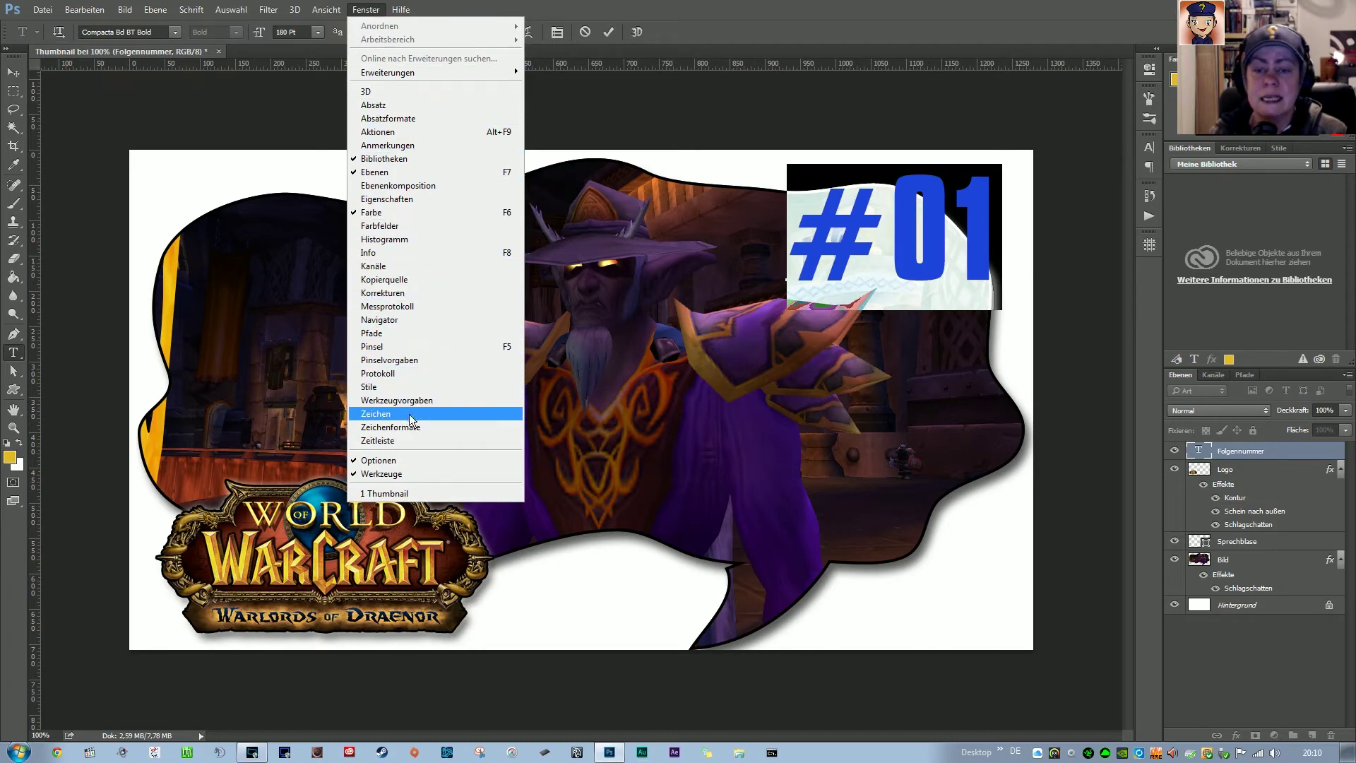
left_click(1151, 145)
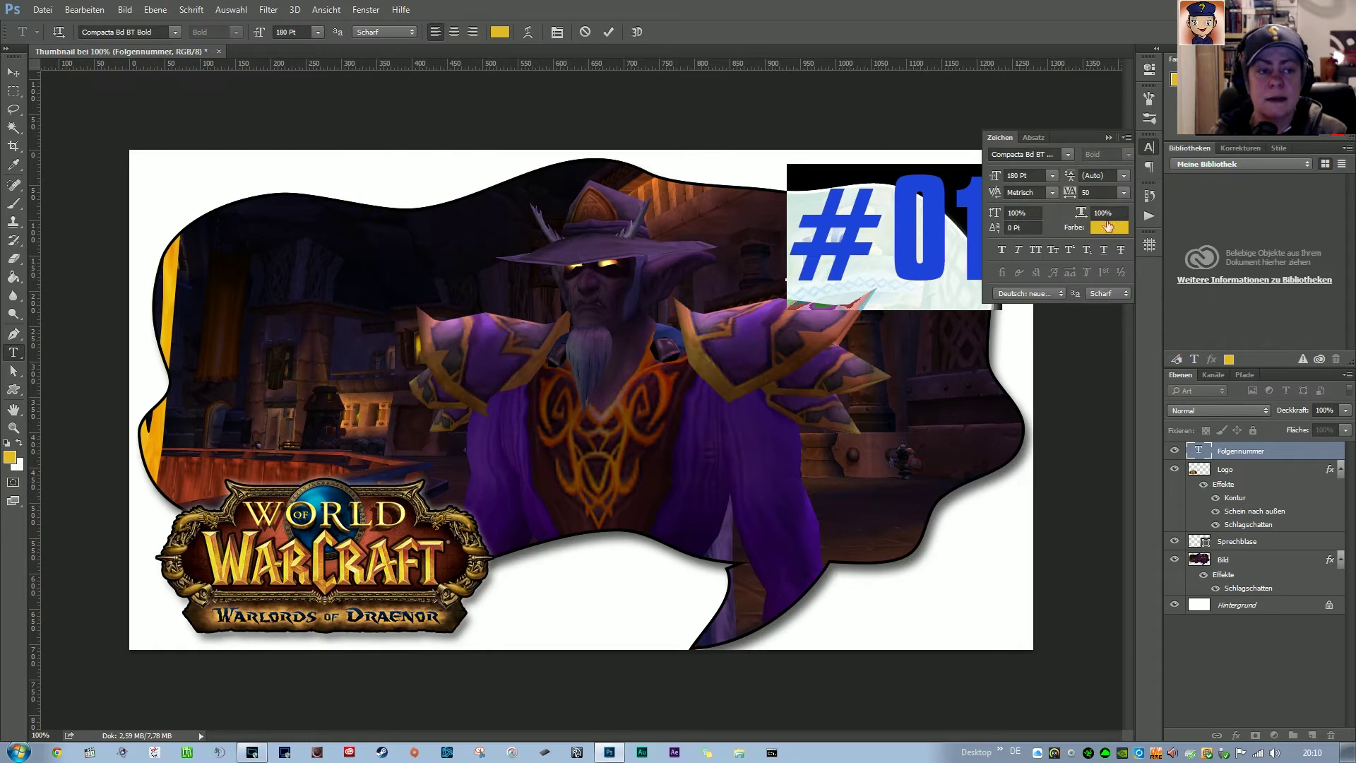
left_click(1122, 193)
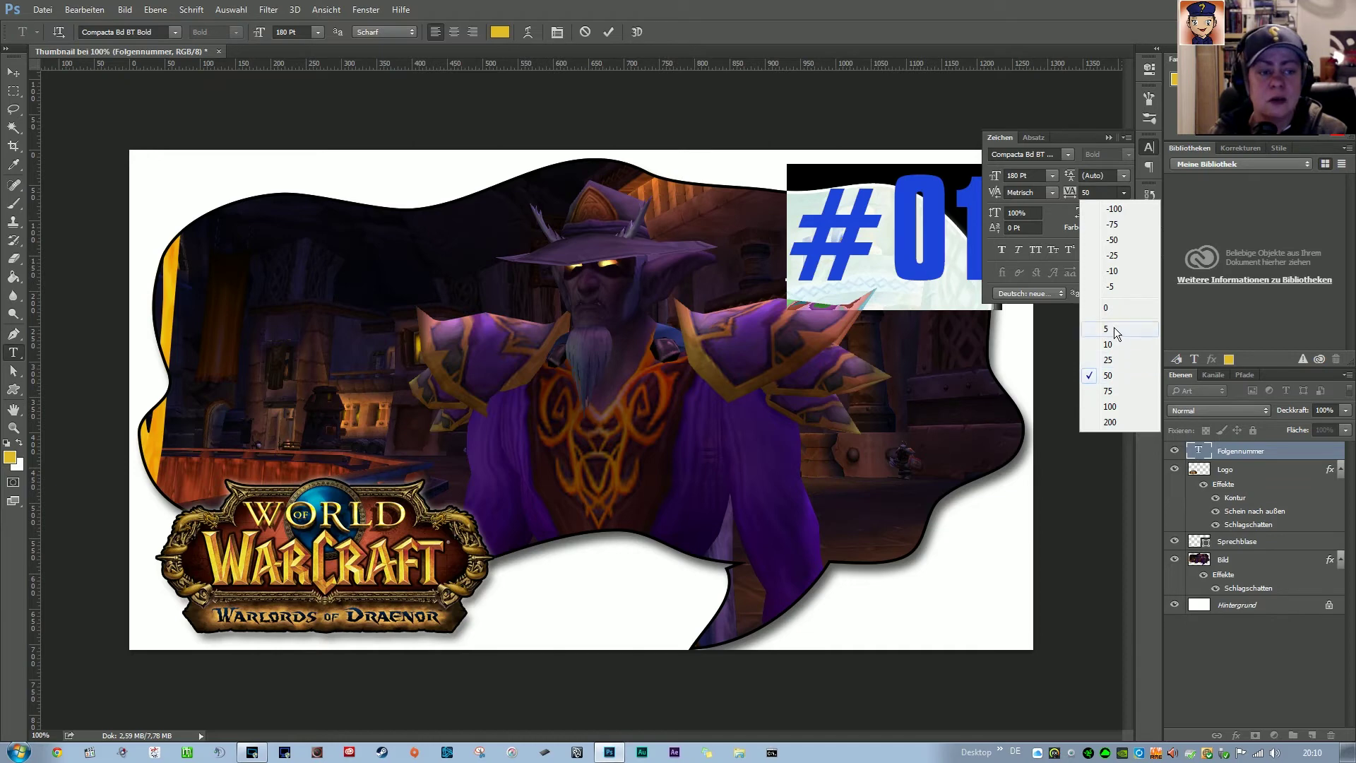
left_click(1114, 308)
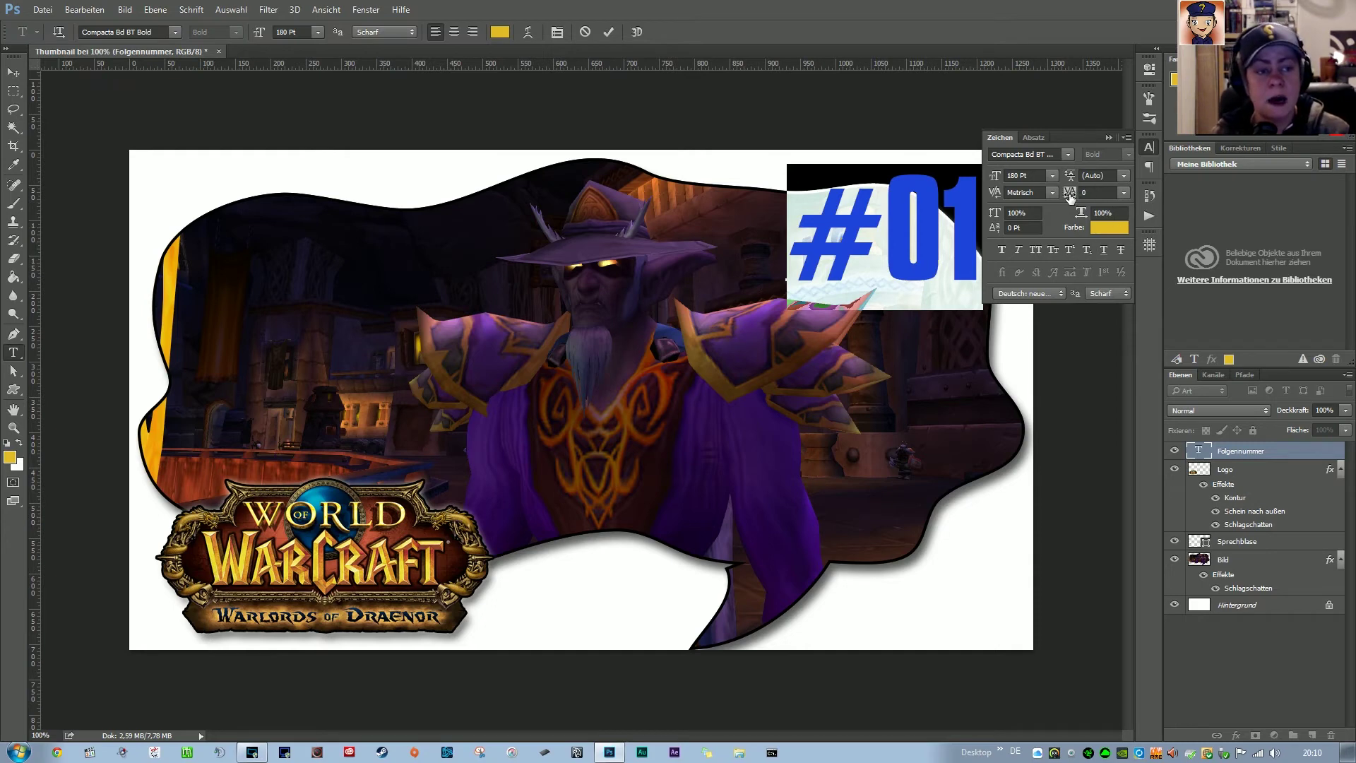
left_click(1124, 195)
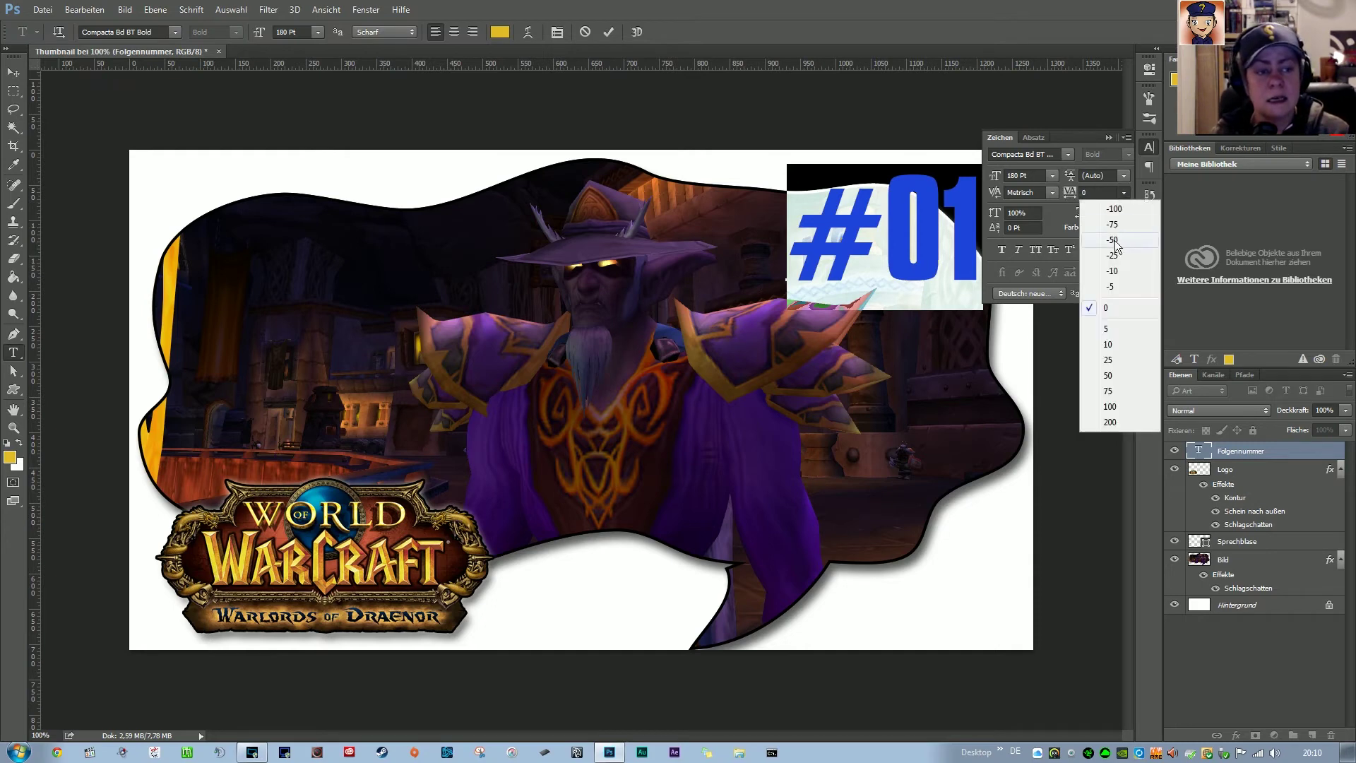
left_click(1120, 380)
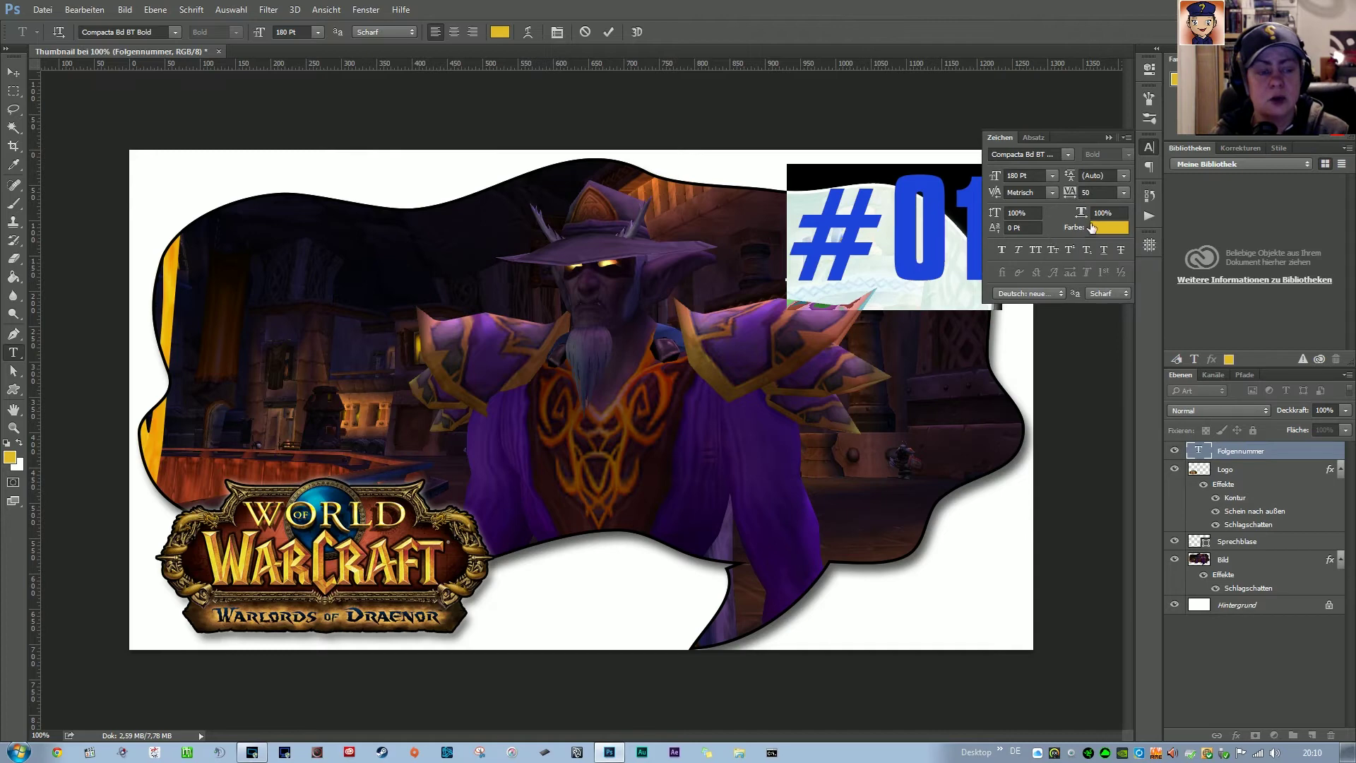
left_click(1108, 138)
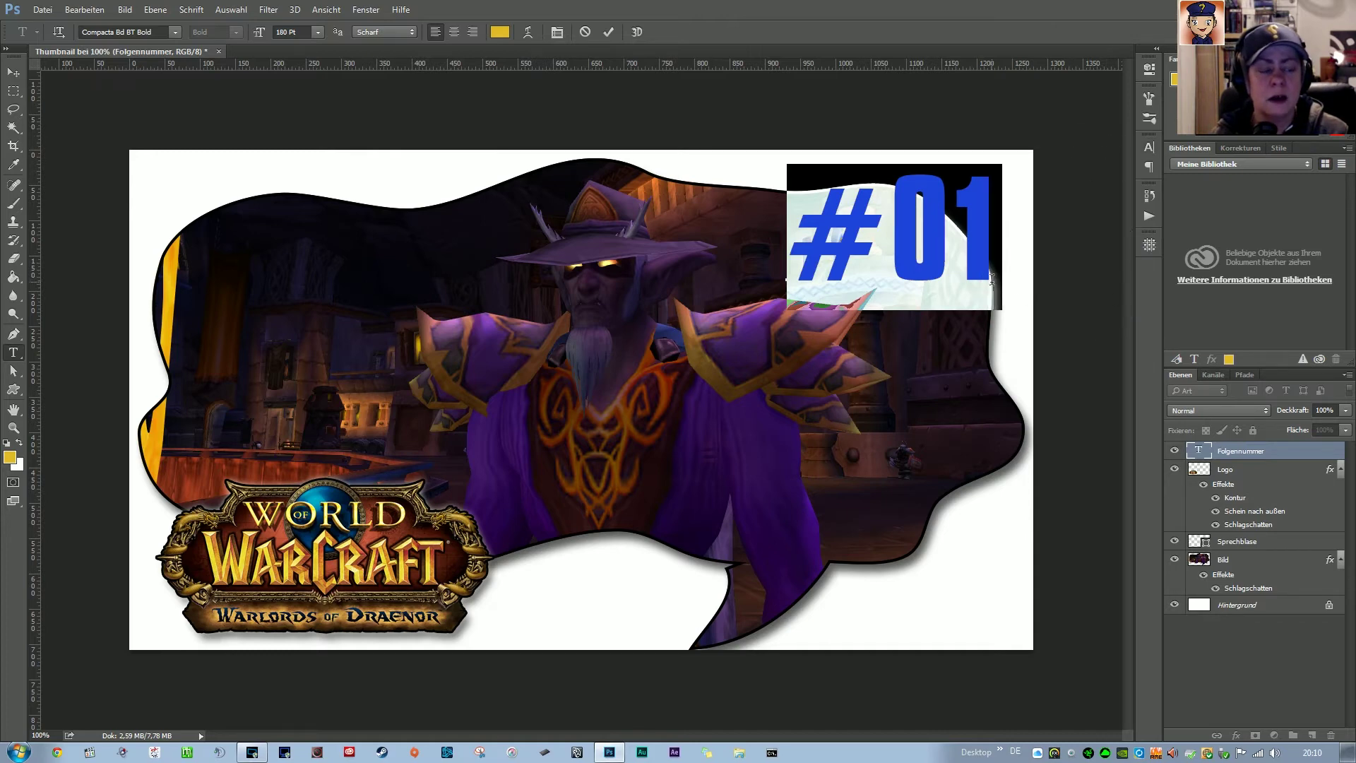
left_click(1293, 455)
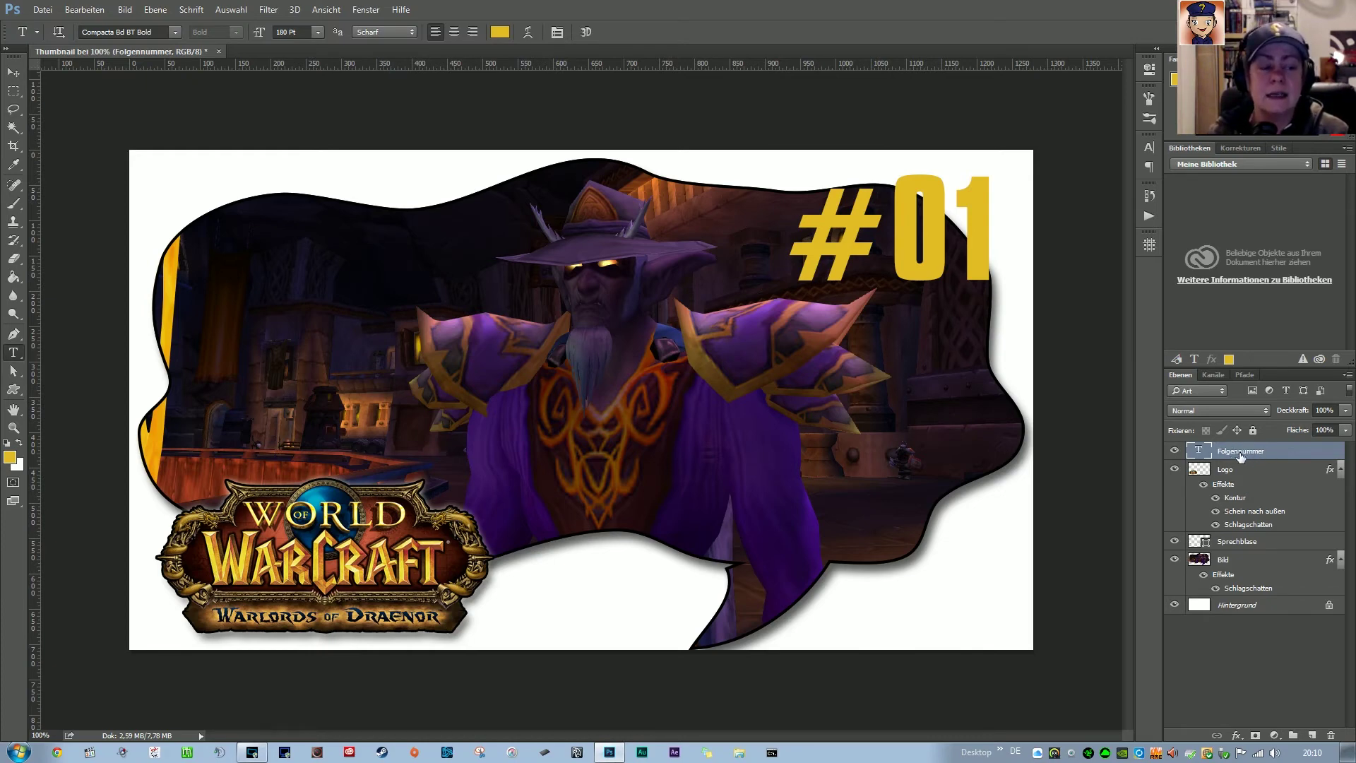
Rasterize the Folgennummer text layer and paste the Logo layer's style onto it
right_click(1234, 456)
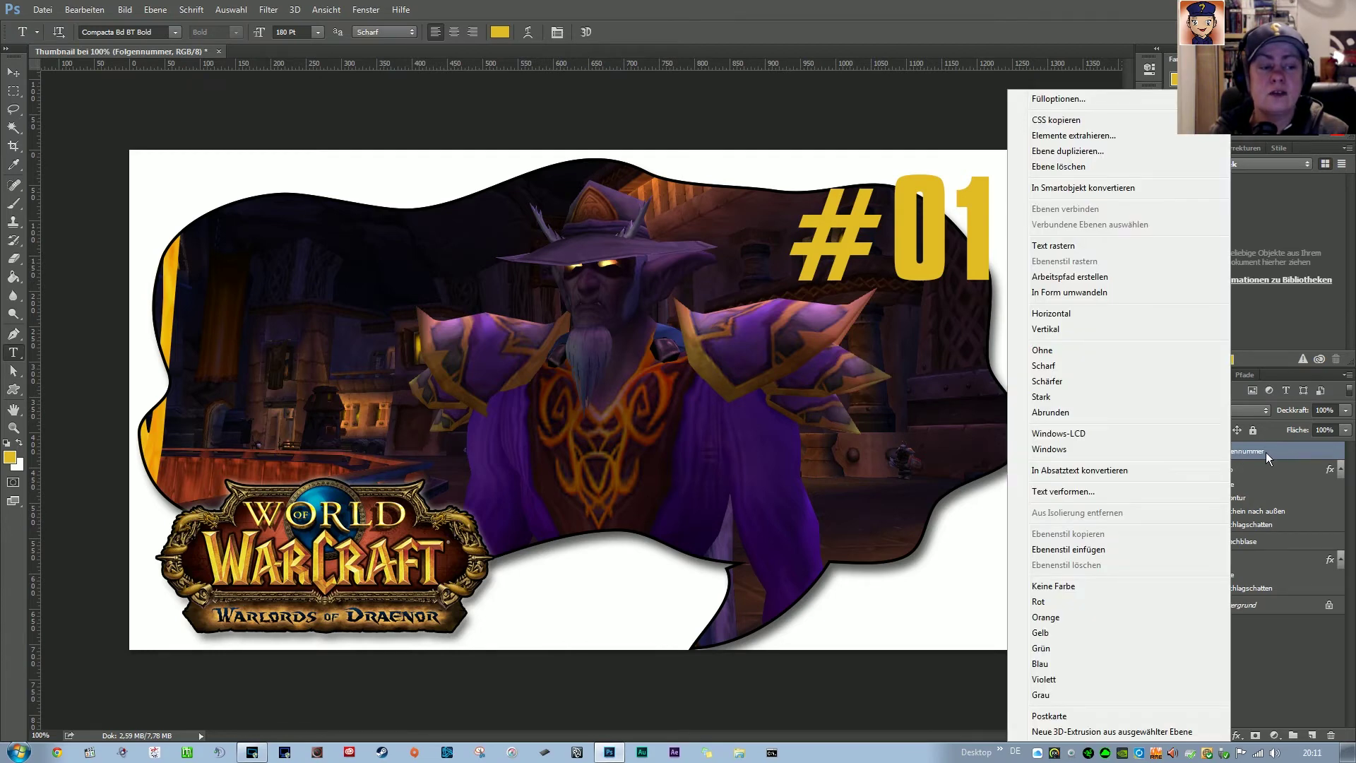
left_click(1087, 247)
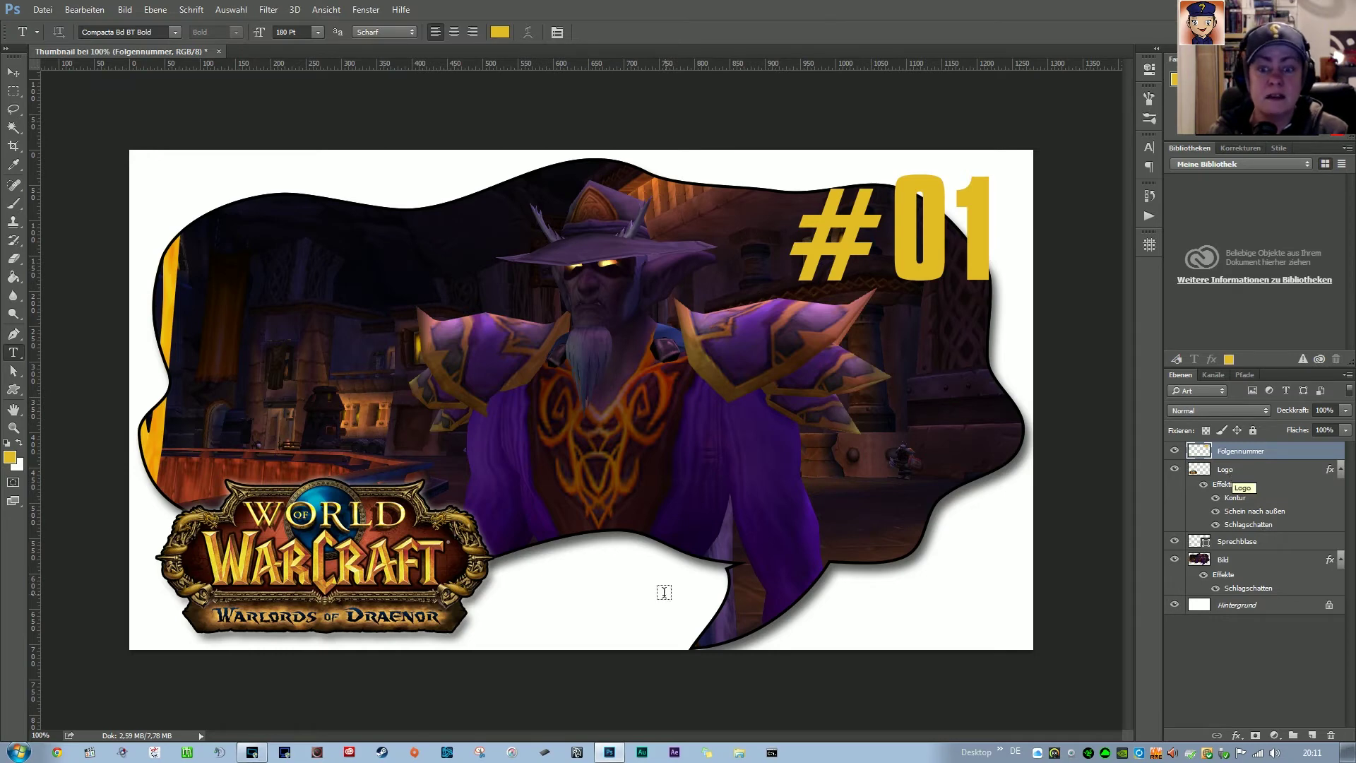
left_click(1251, 470)
right_click(1250, 469)
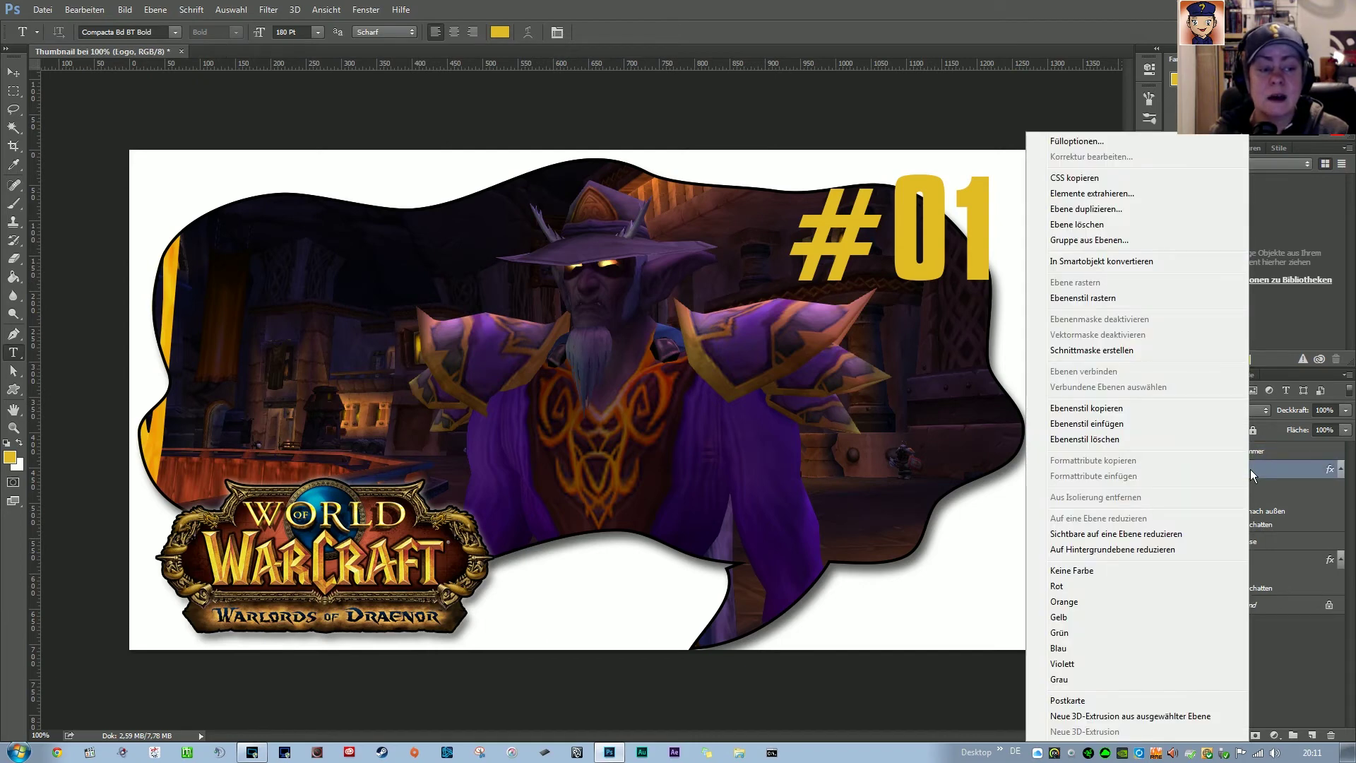
left_click(1117, 414)
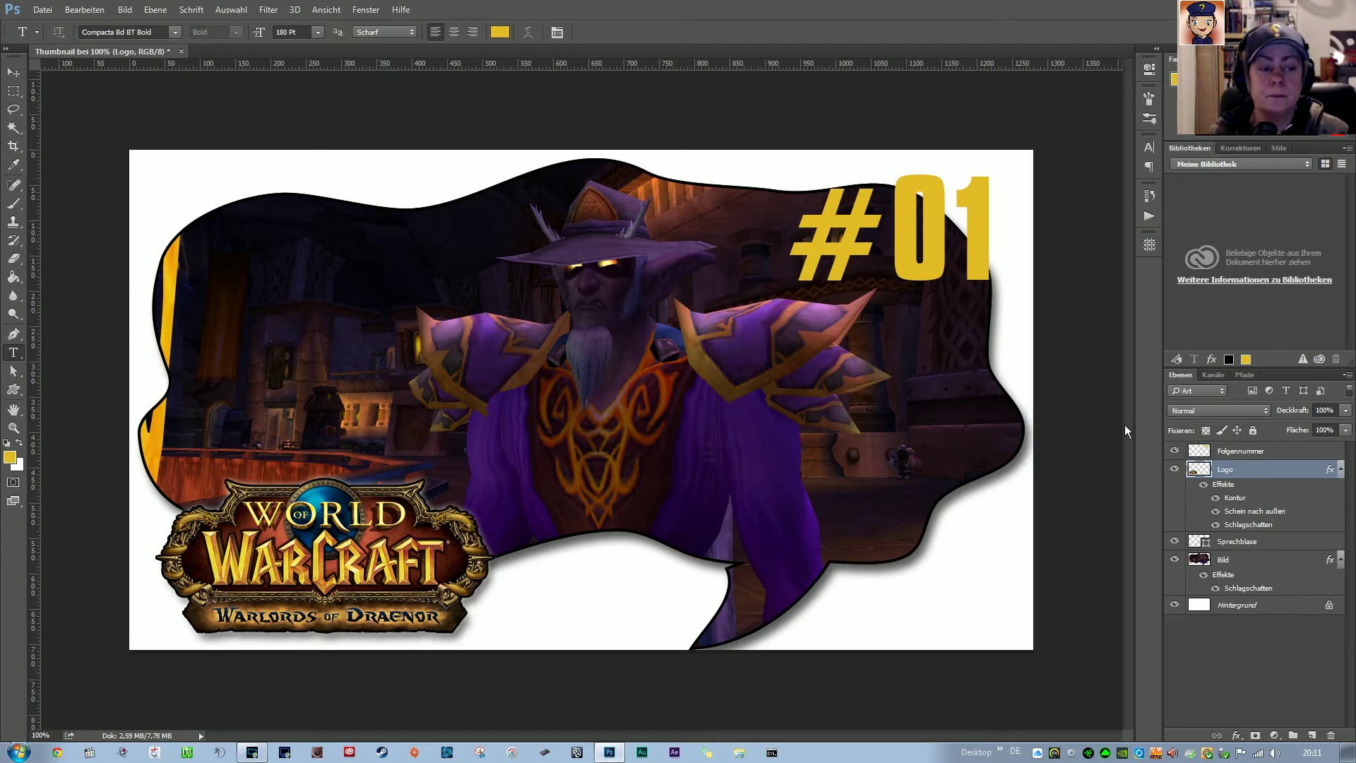
right_click(1246, 447)
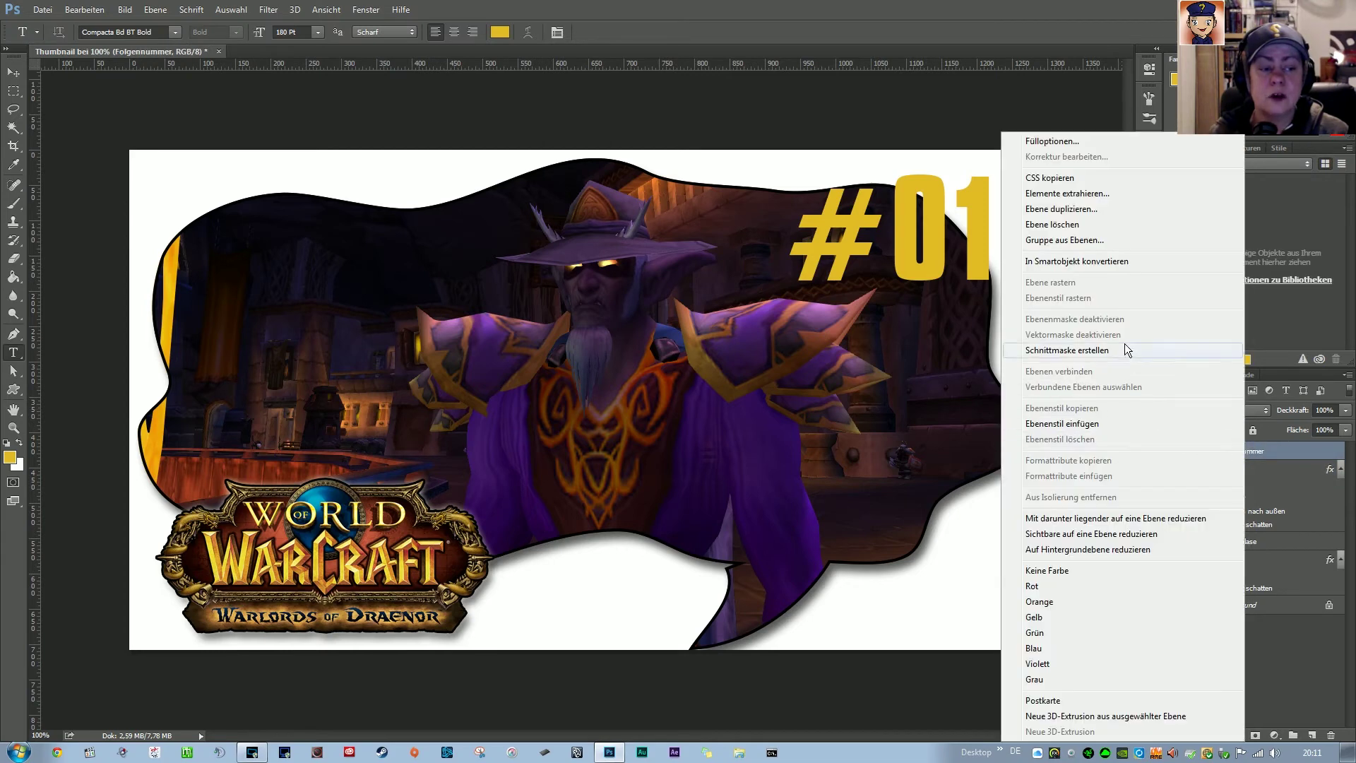
left_click(1096, 423)
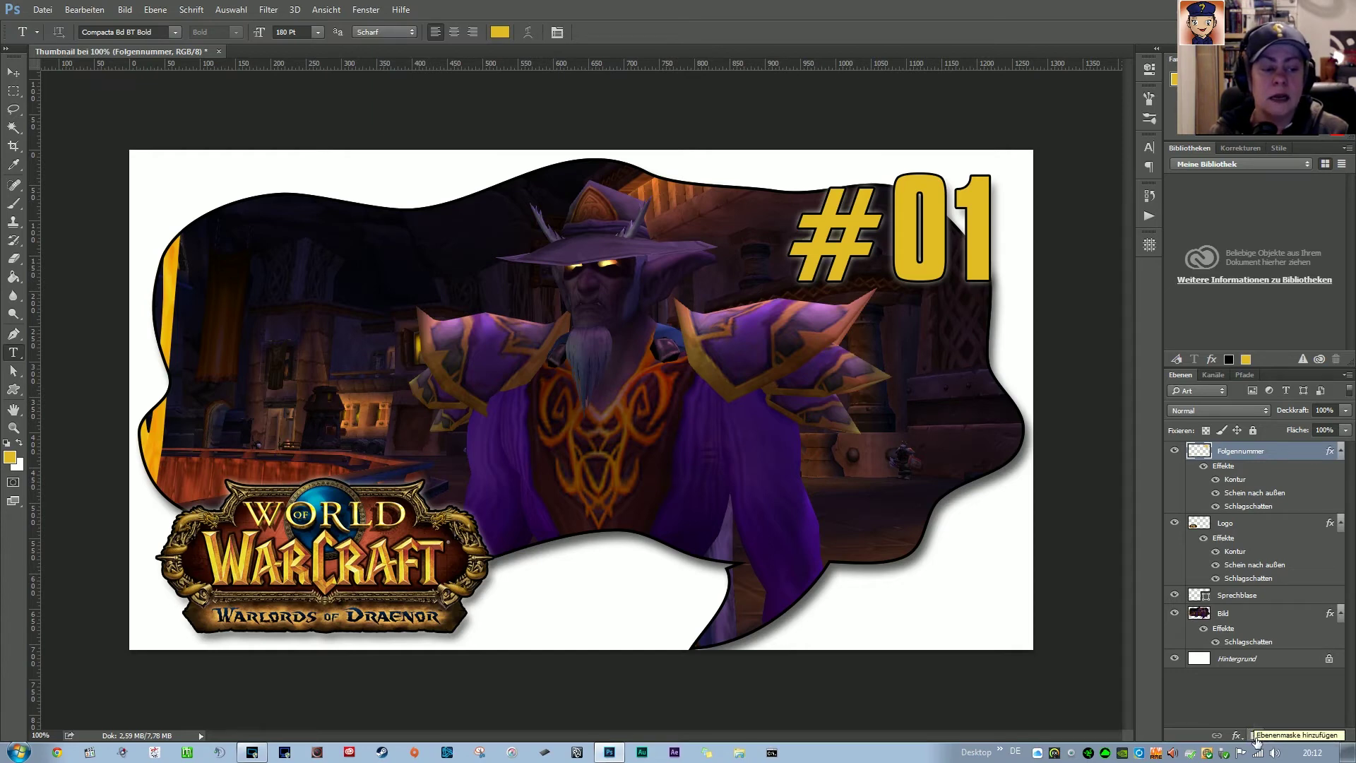
Attach a layer mask to the Folgennummer layer and make black the foreground colour
left_click(1255, 737)
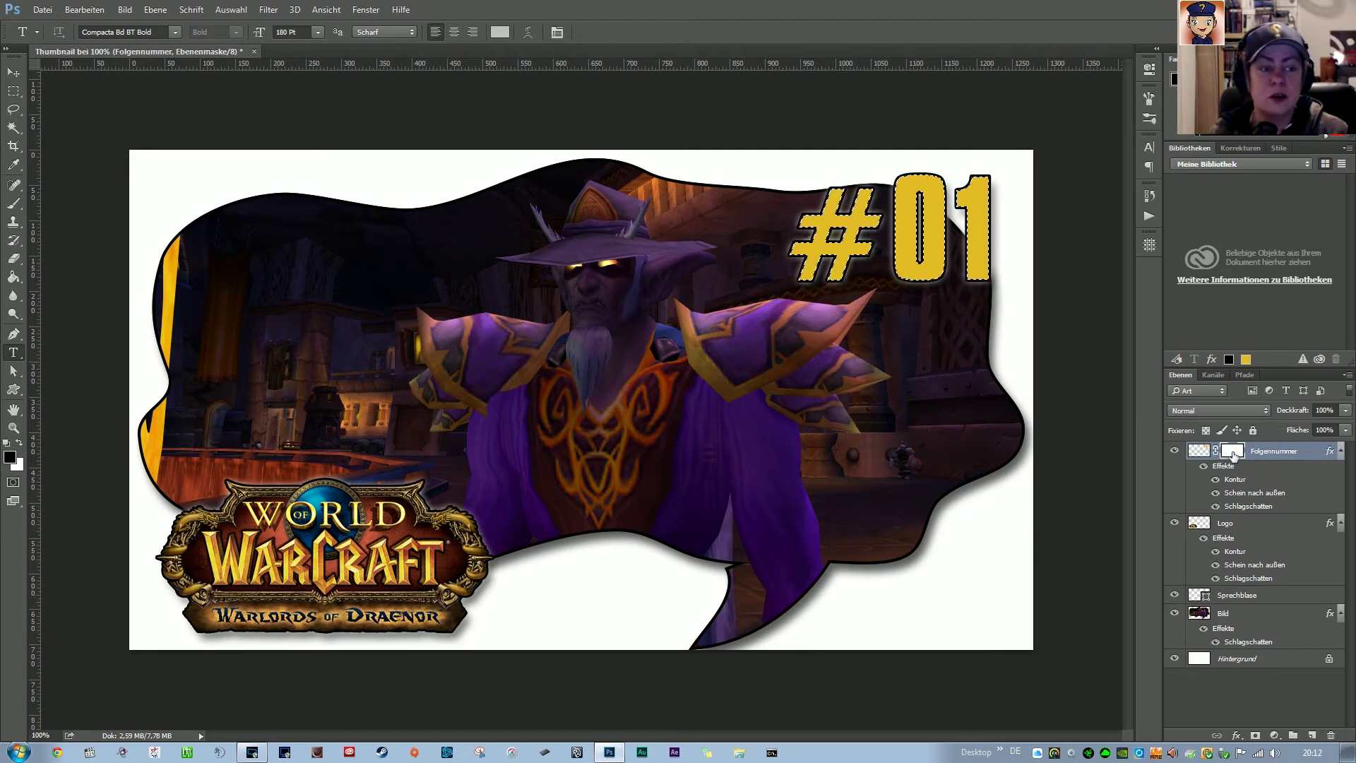
left_click(1235, 455)
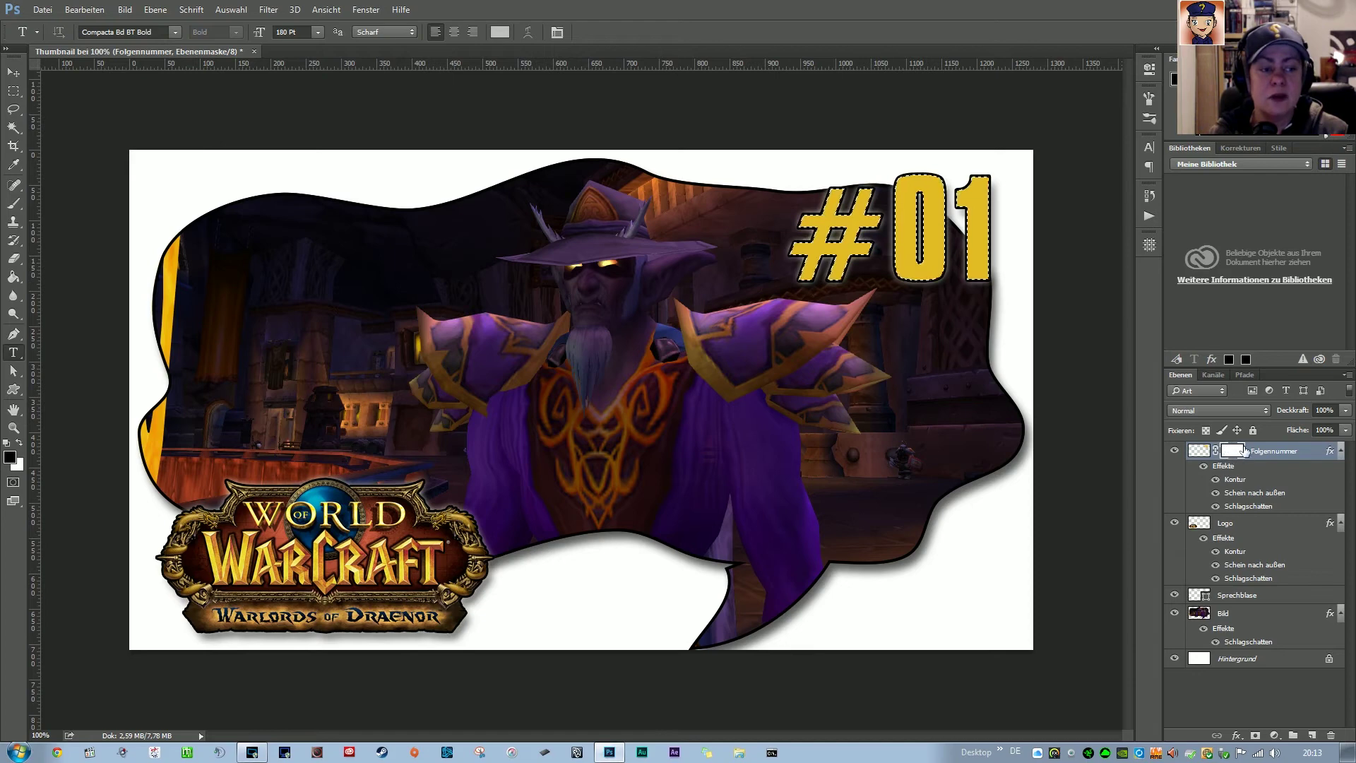
Set the Brush tool to a flattened hard round tip at 51 px
left_click(14, 204)
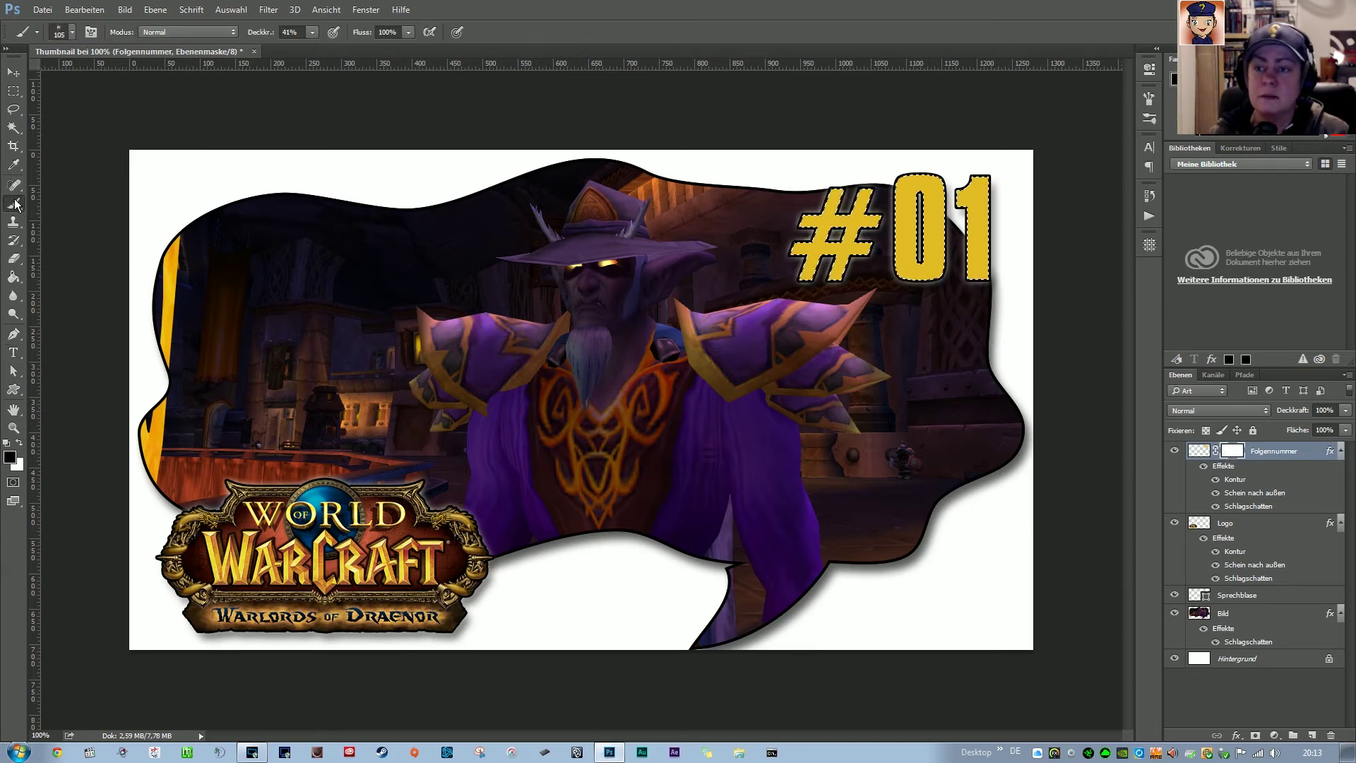
left_click(73, 33)
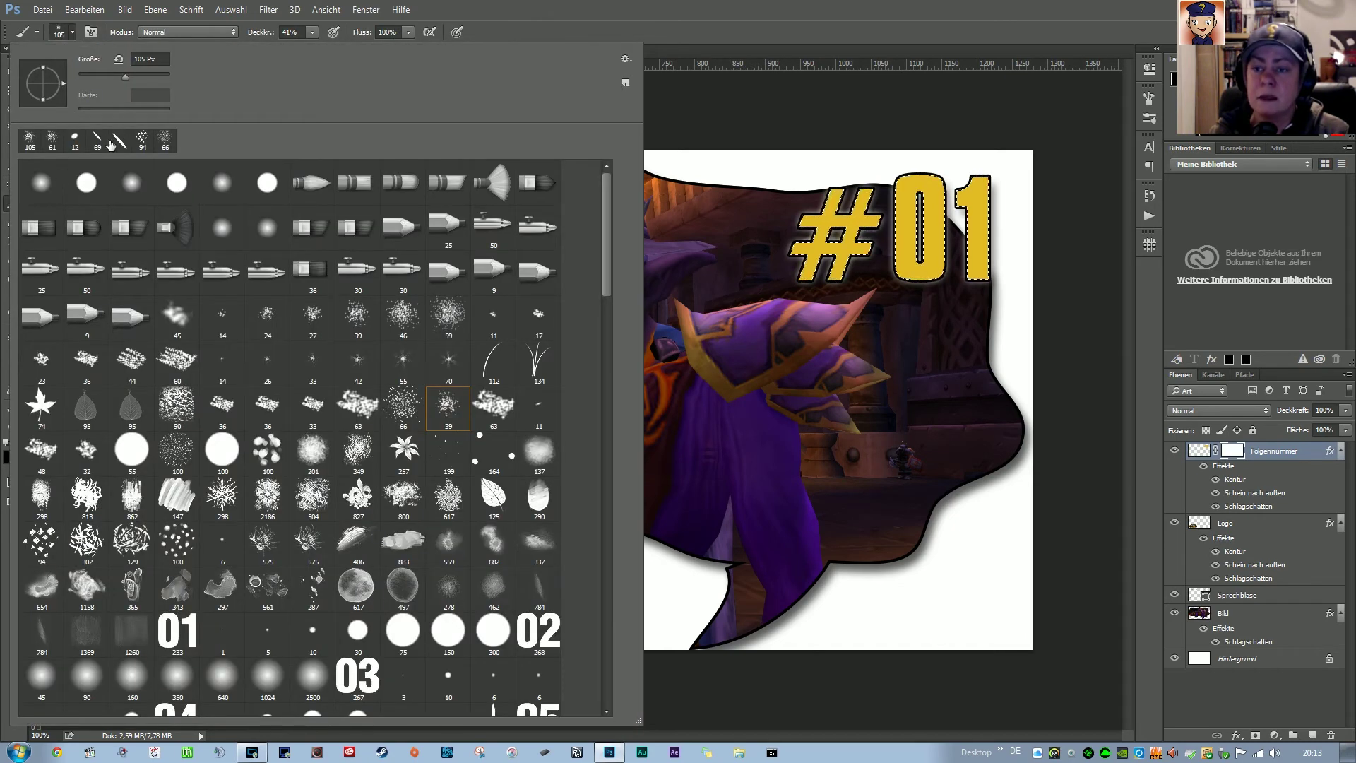
left_click(121, 142)
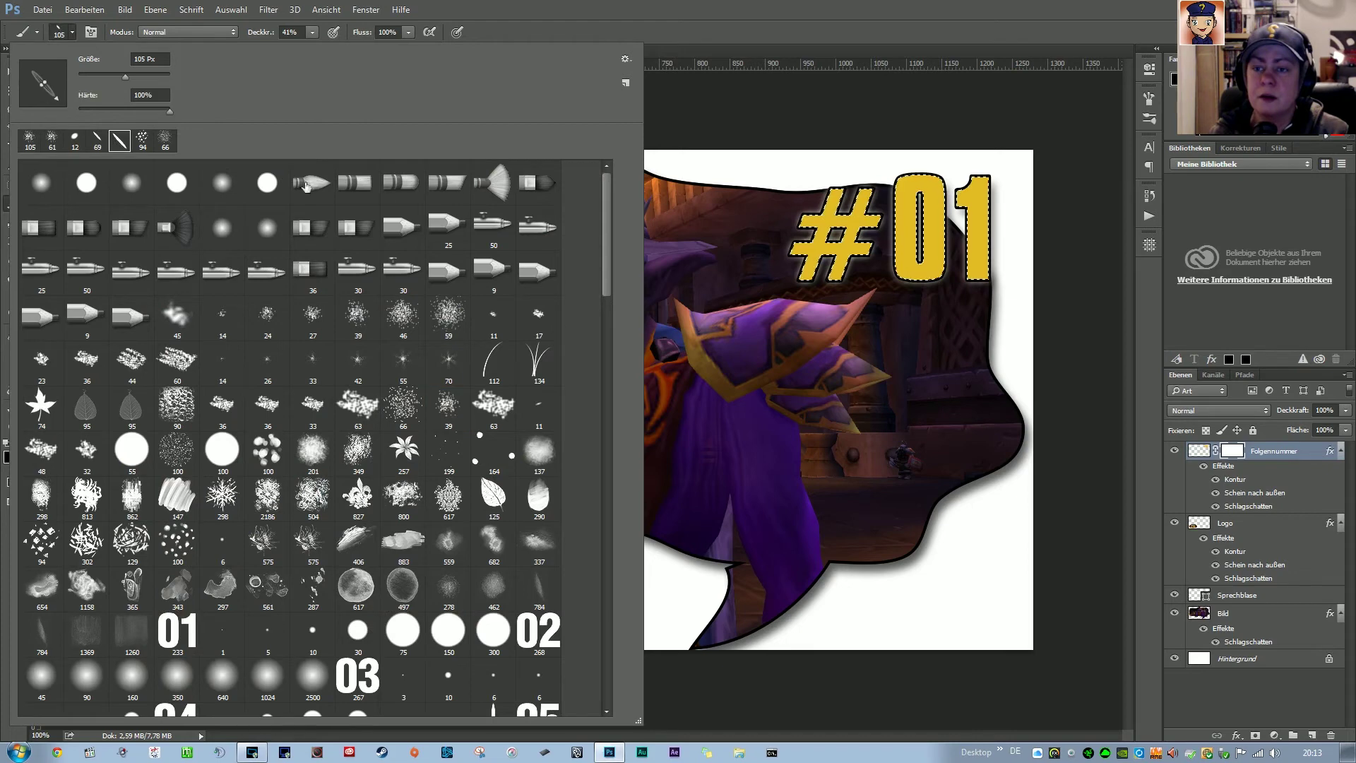
left_click(97, 140)
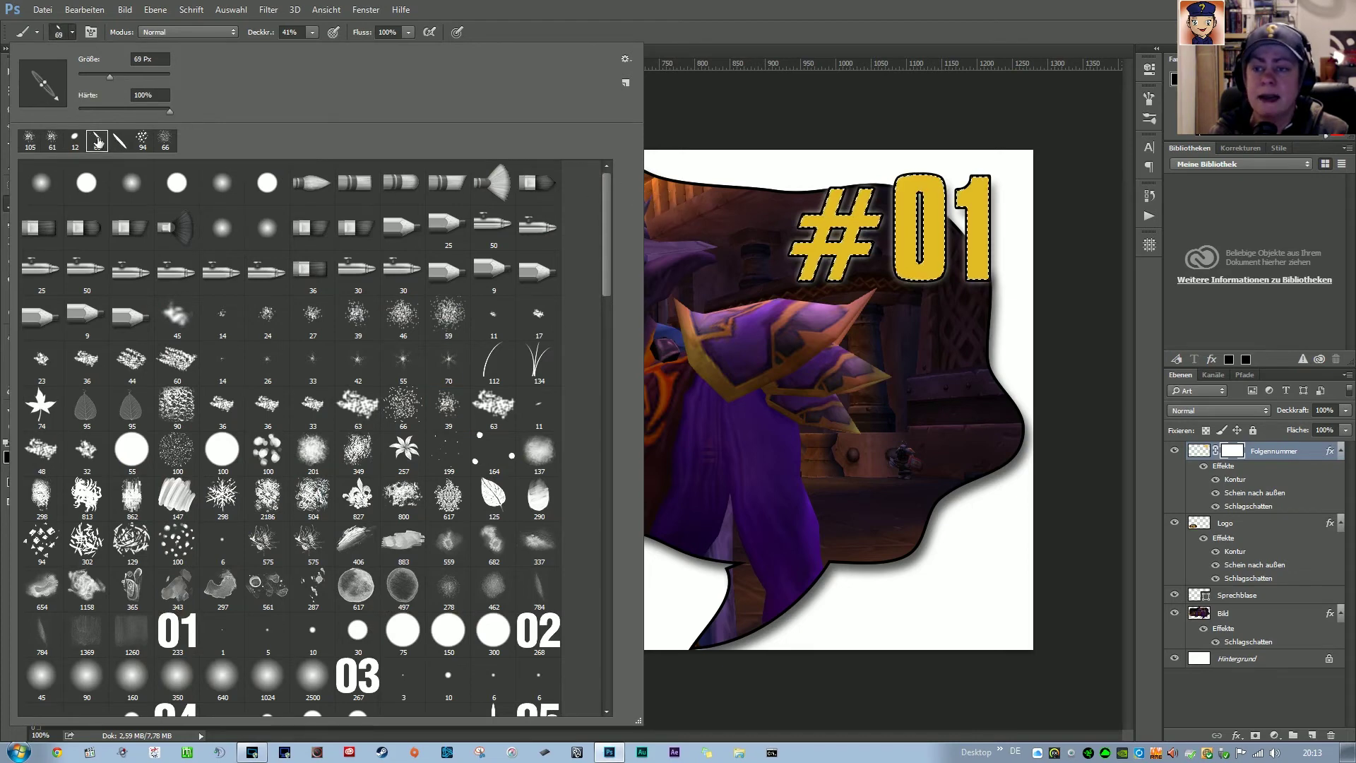
left_click(176, 184)
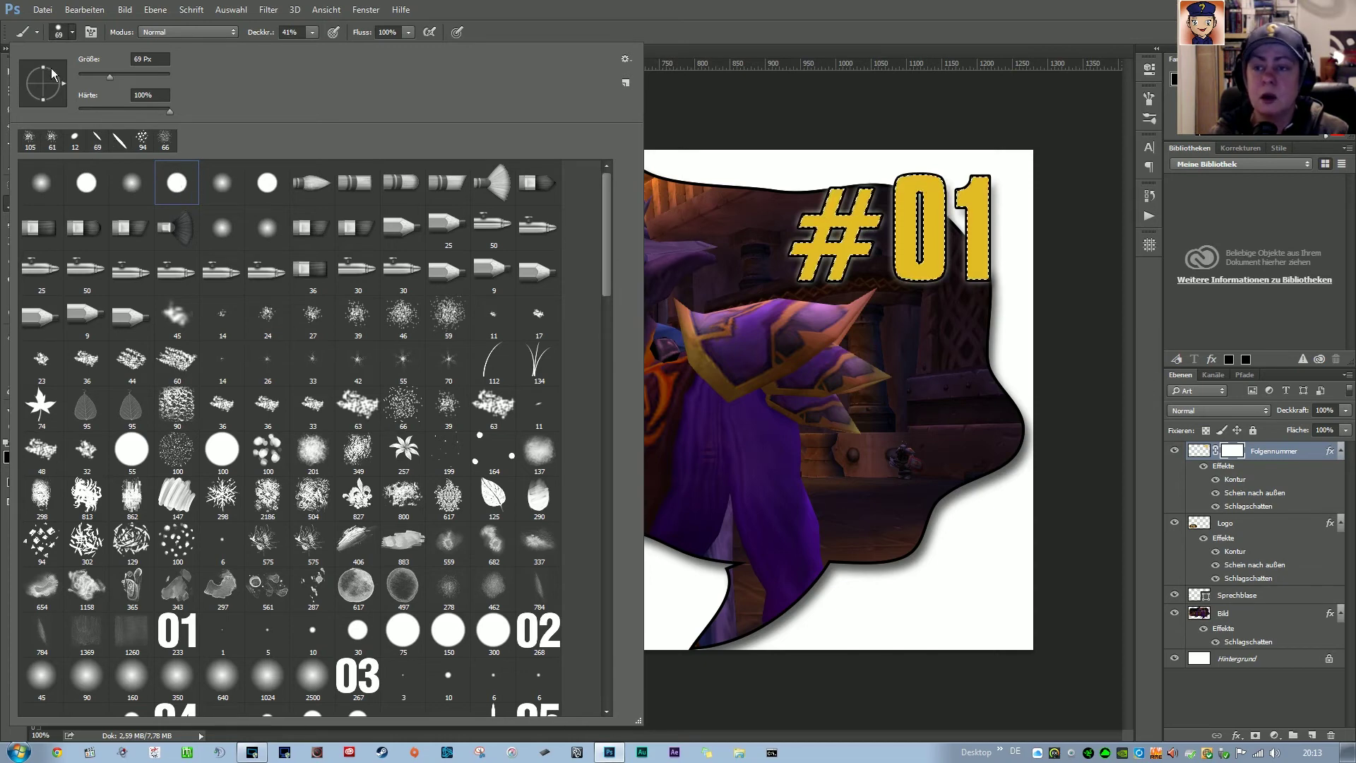
mouse_move(41, 67)
left_mouse_down()
mouse_move(51, 104)
mouse_move(47, 66)
mouse_move(42, 80)
left_mouse_up()
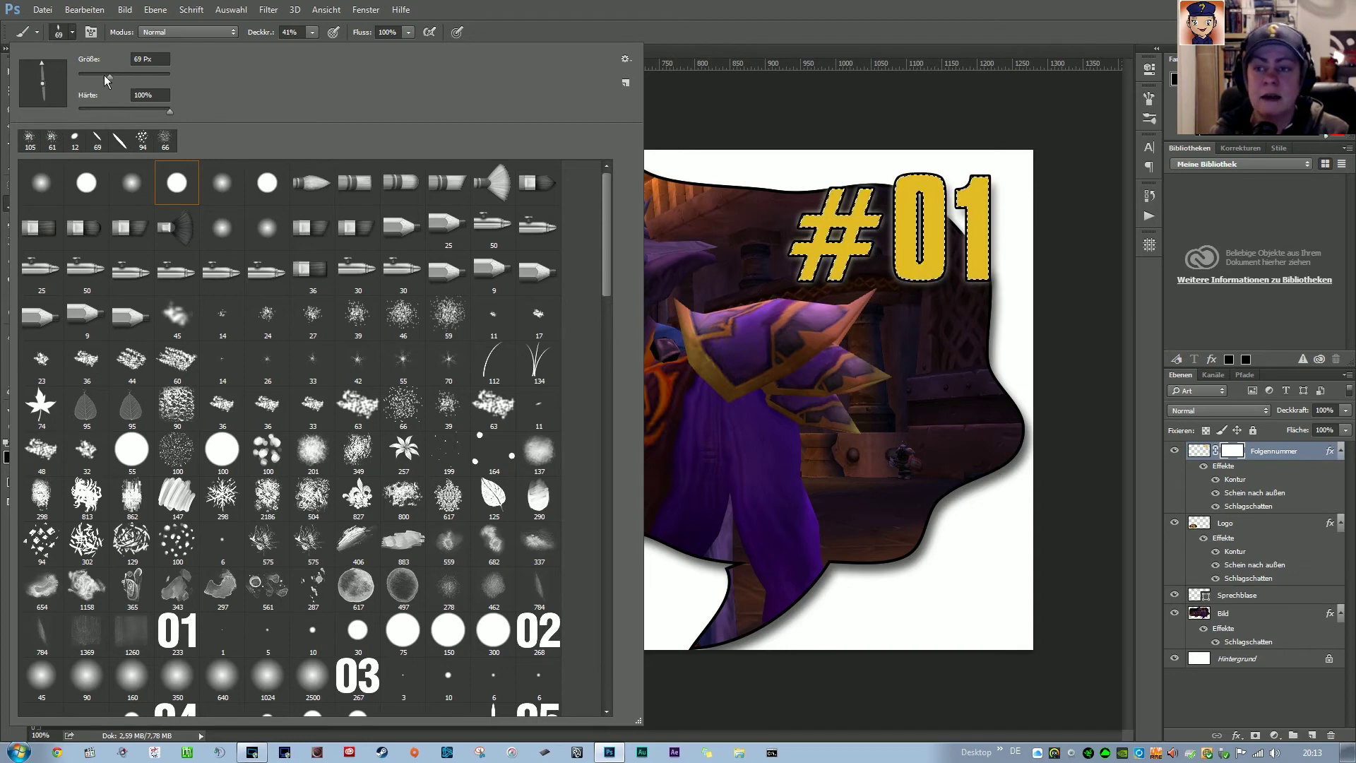
left_click_drag(110, 77, 102, 82)
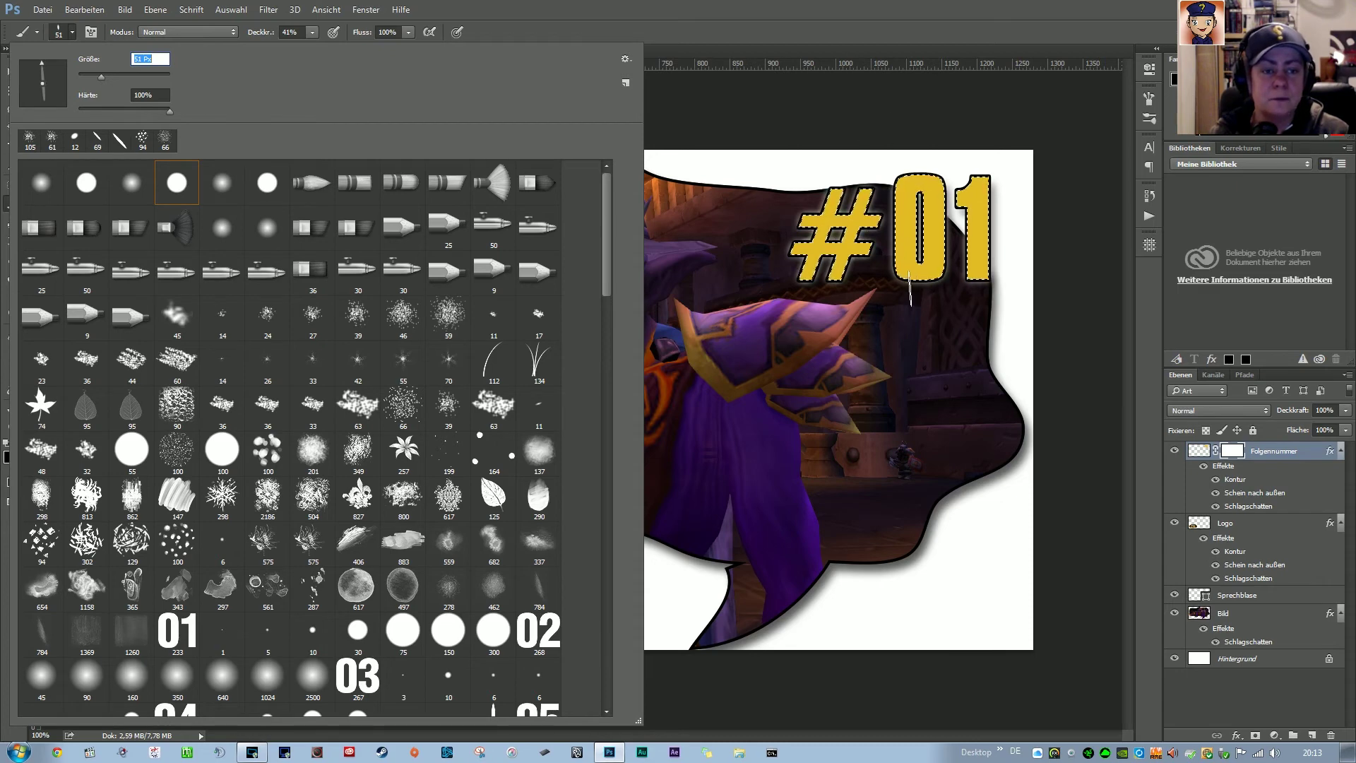
key("Return")
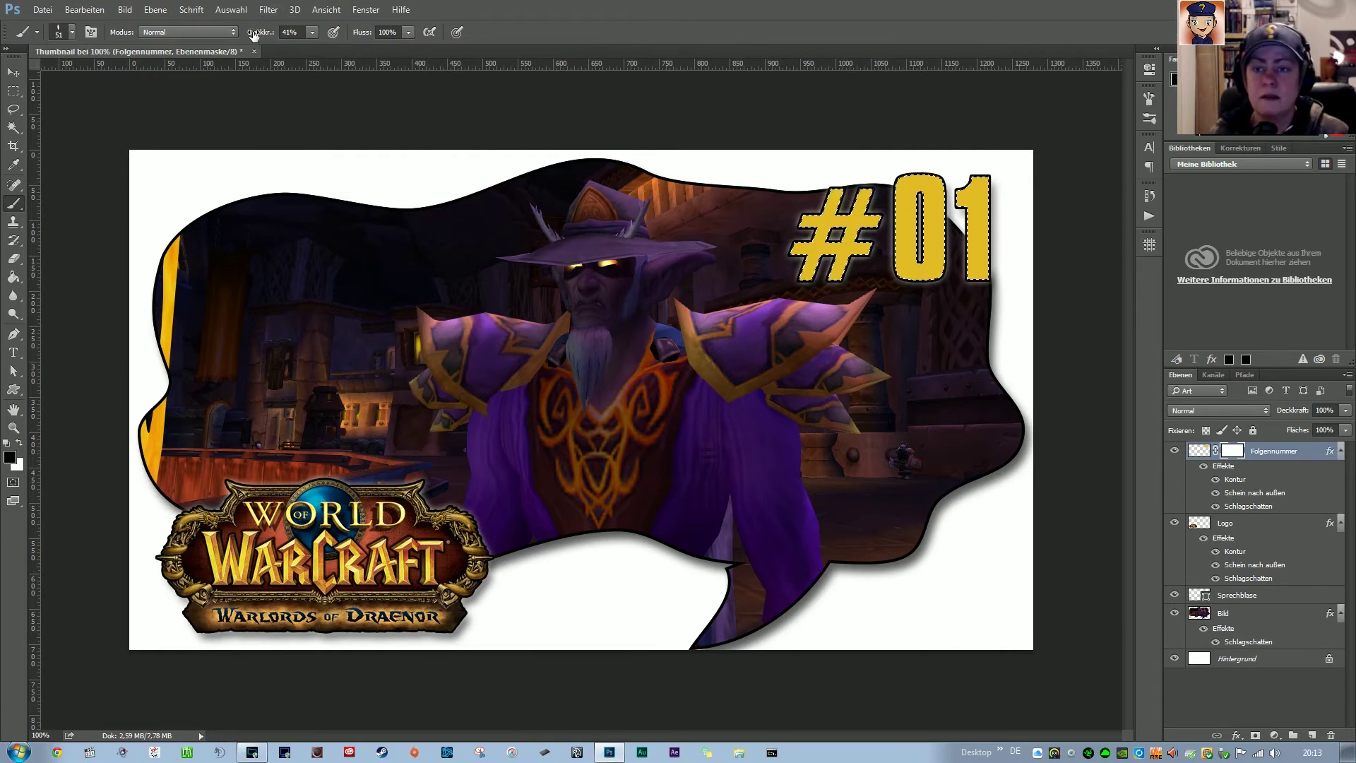
Raise the brush opacity to 100% and deselect with Ctrl+D
left_click_drag(261, 35, 338, 37)
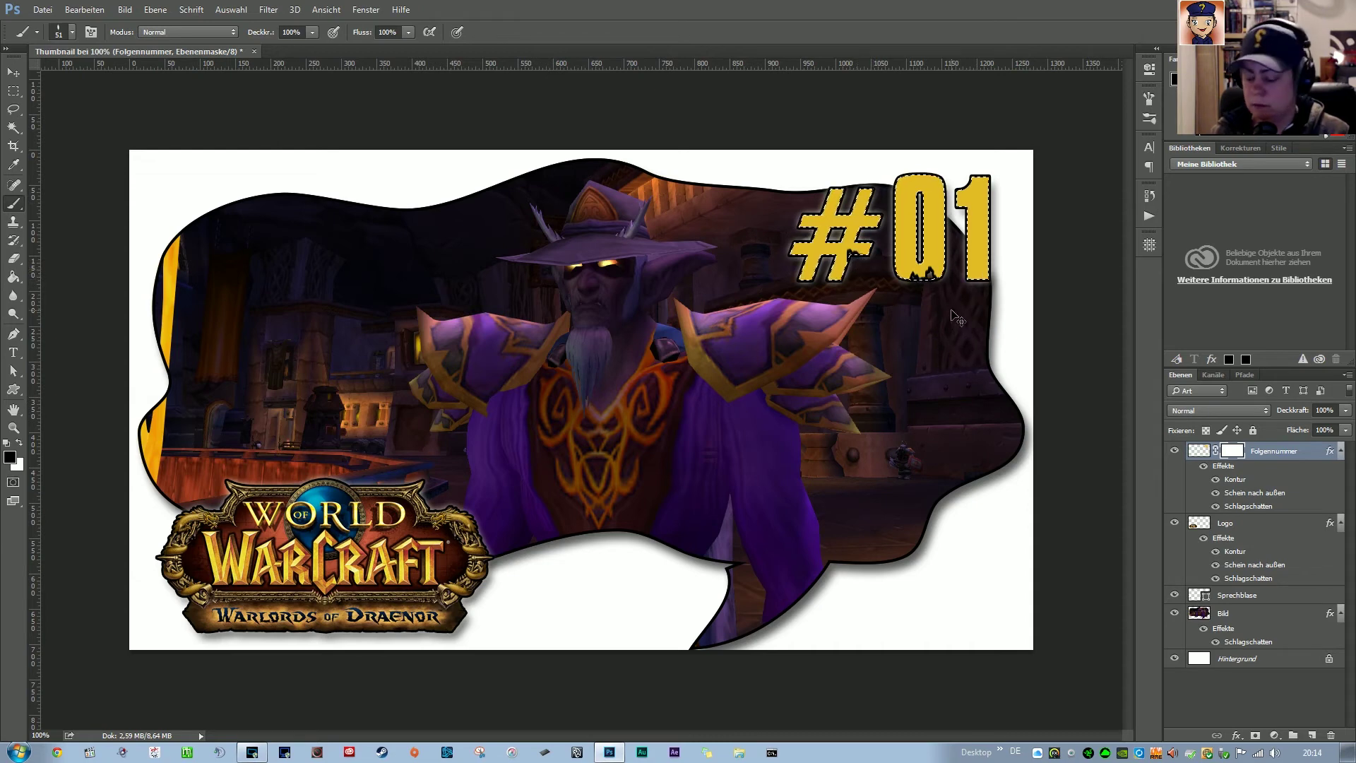
key("ctrl+d")
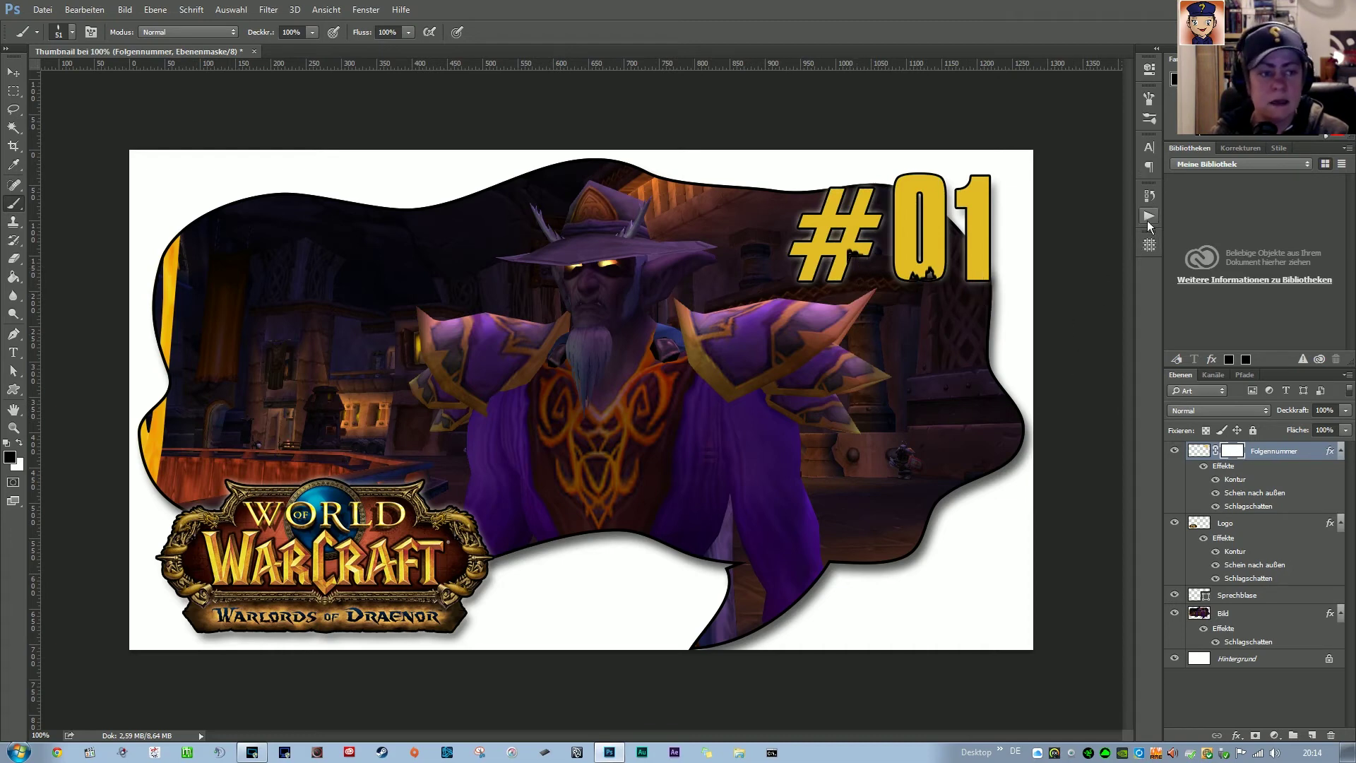
Step back in History before the brush strokes, deselect, and reset the default colours
left_click(1150, 195)
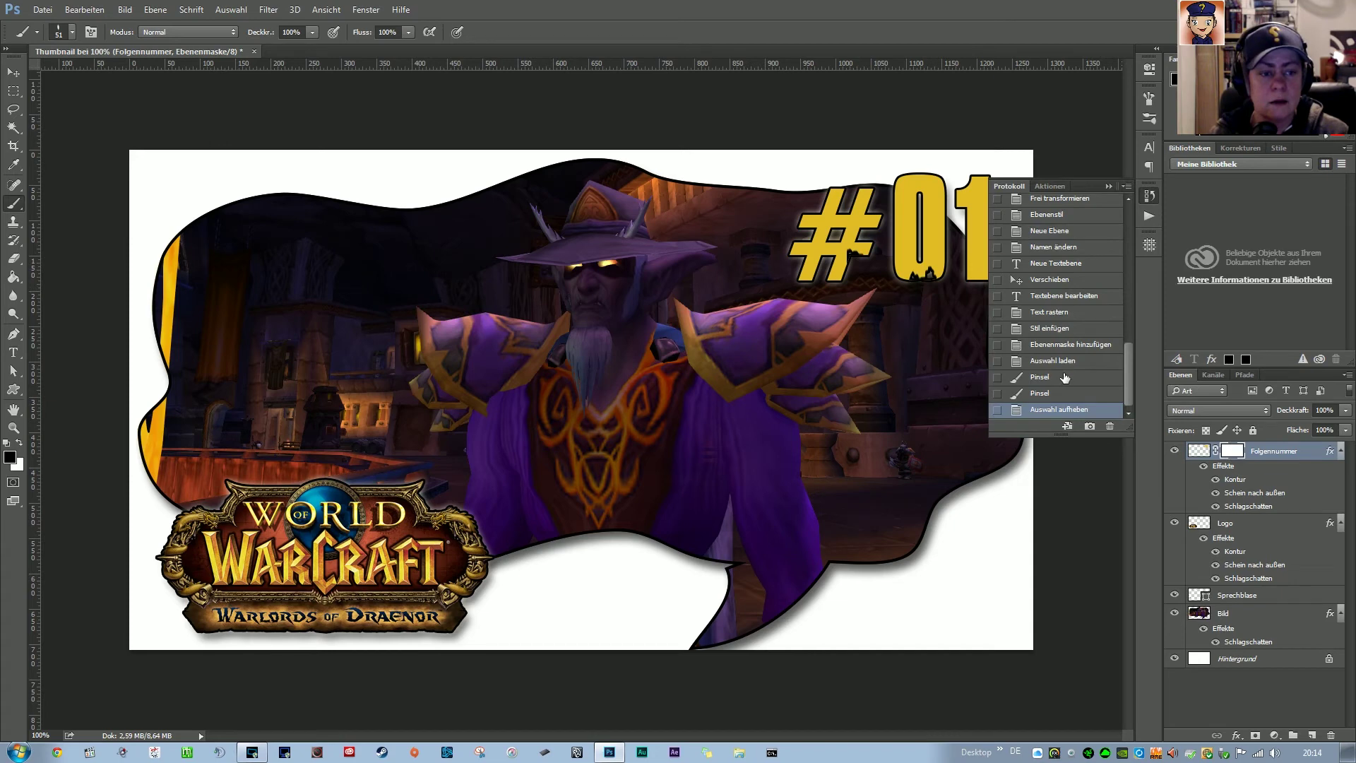
left_click(1065, 378)
left_click(1074, 363)
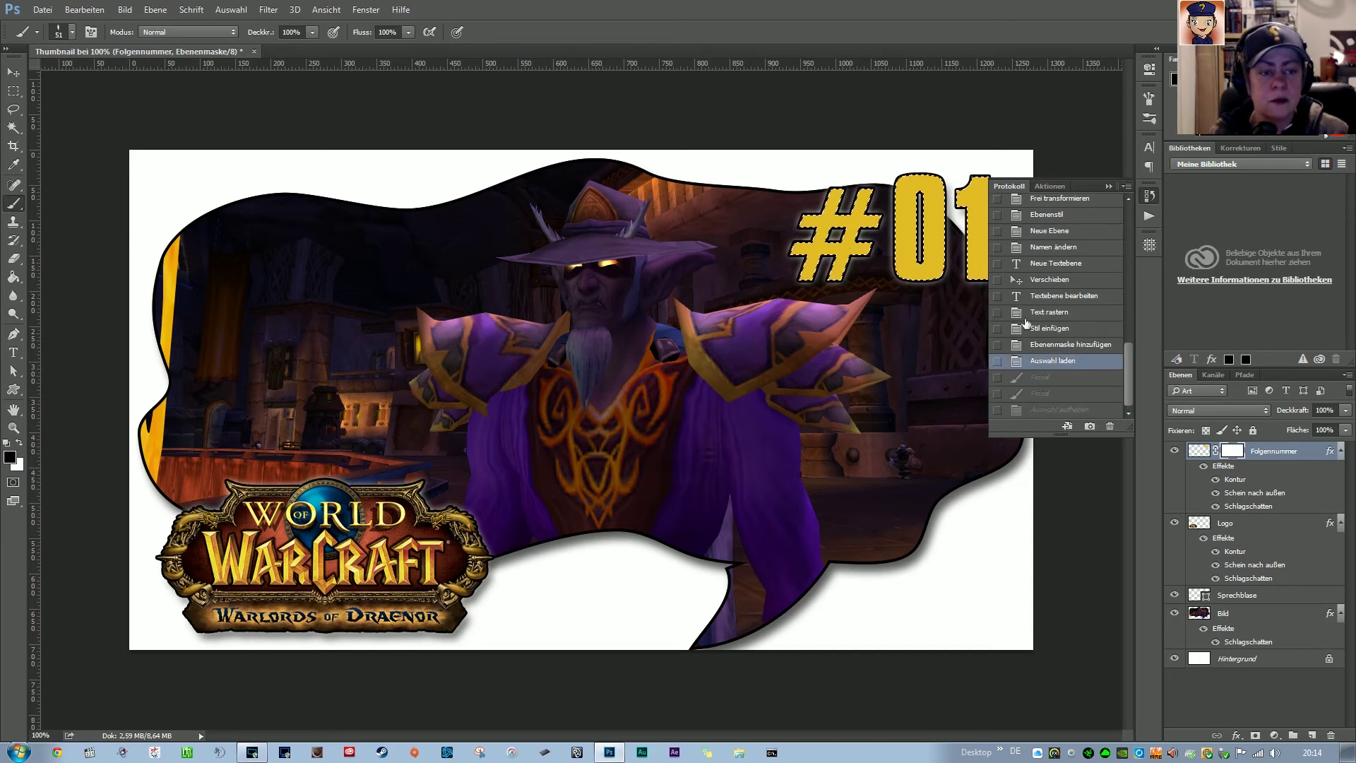
left_click(1200, 451)
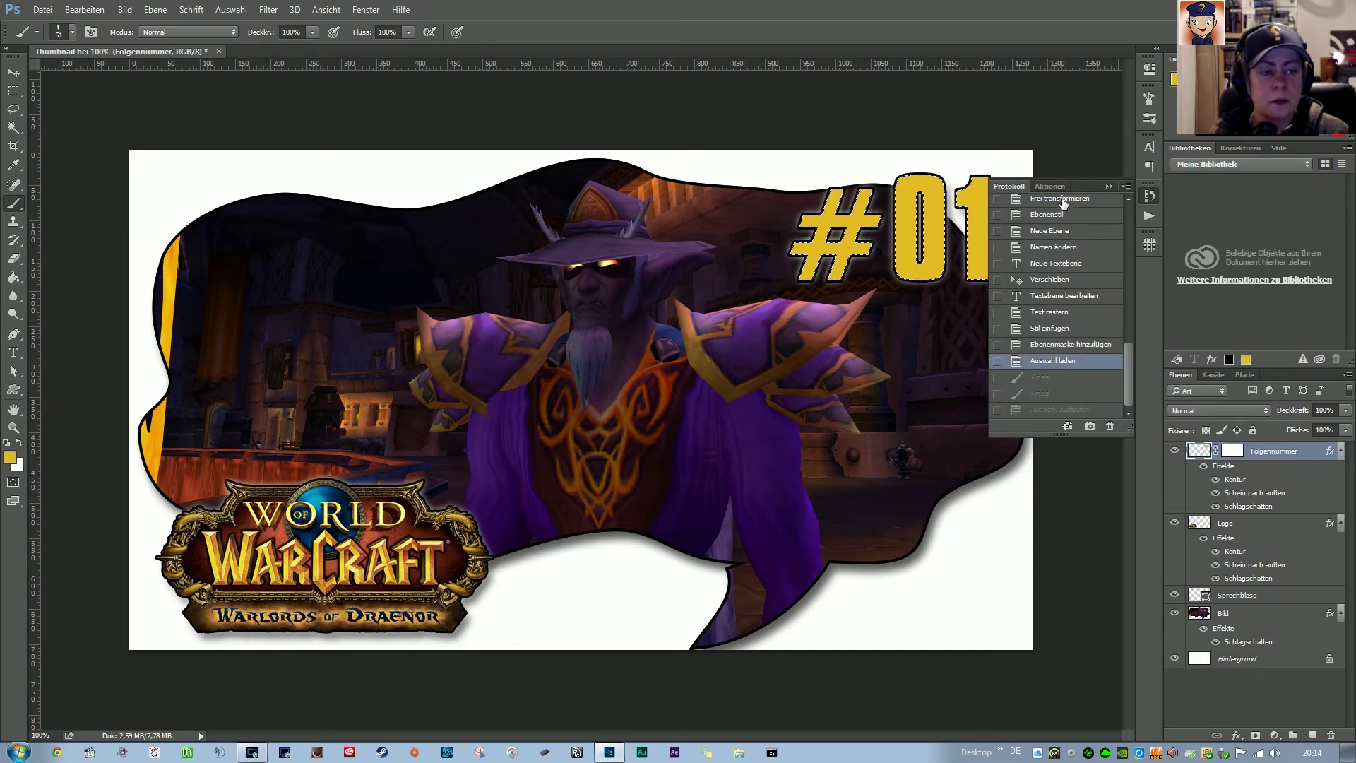
left_click(1106, 187)
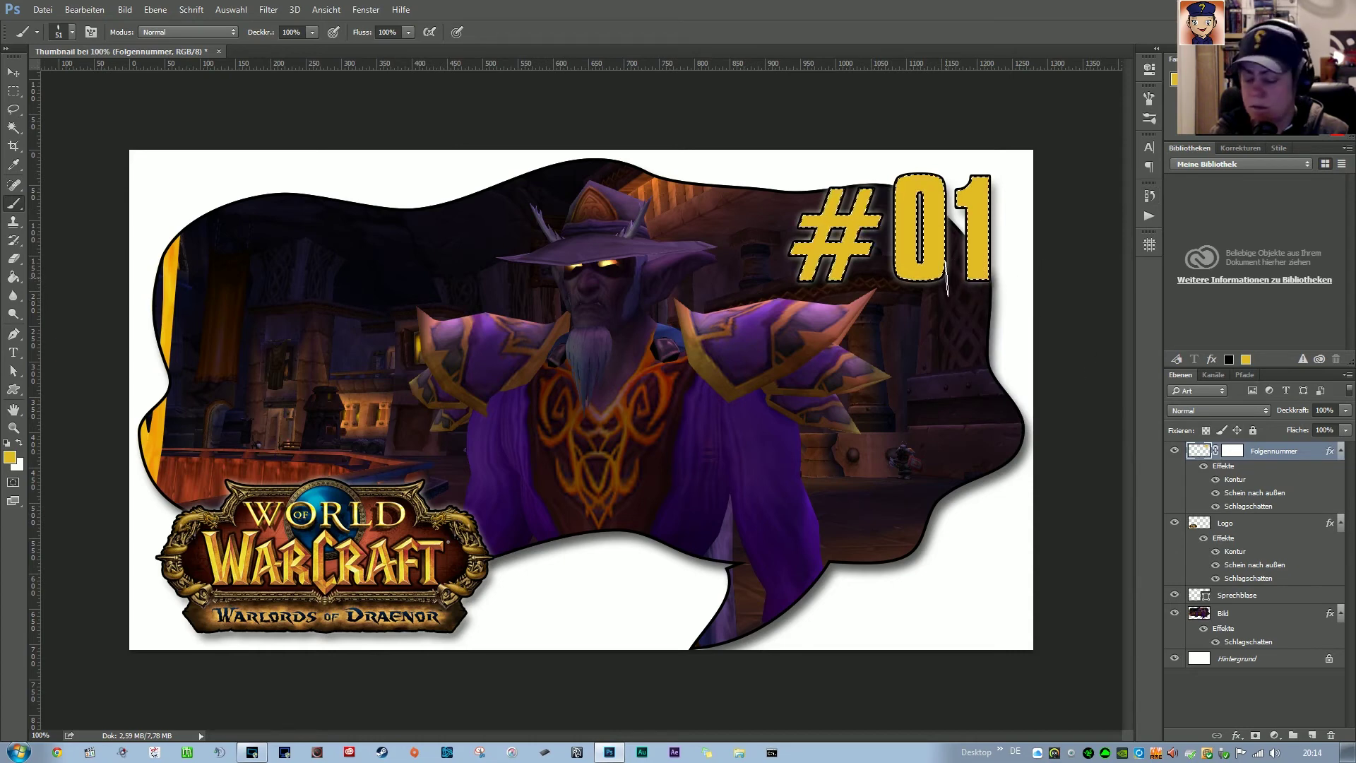
key("ctrl+d")
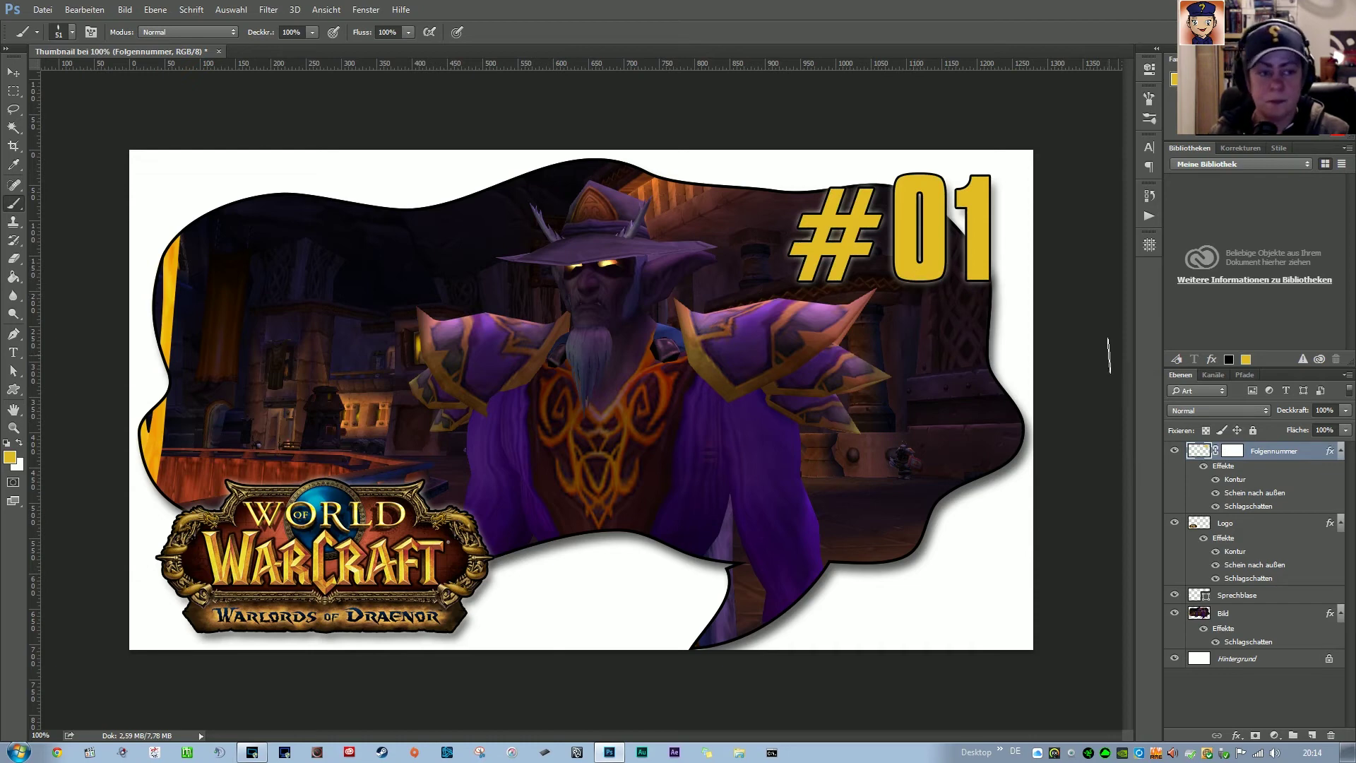
left_click(1201, 450, "ctrl")
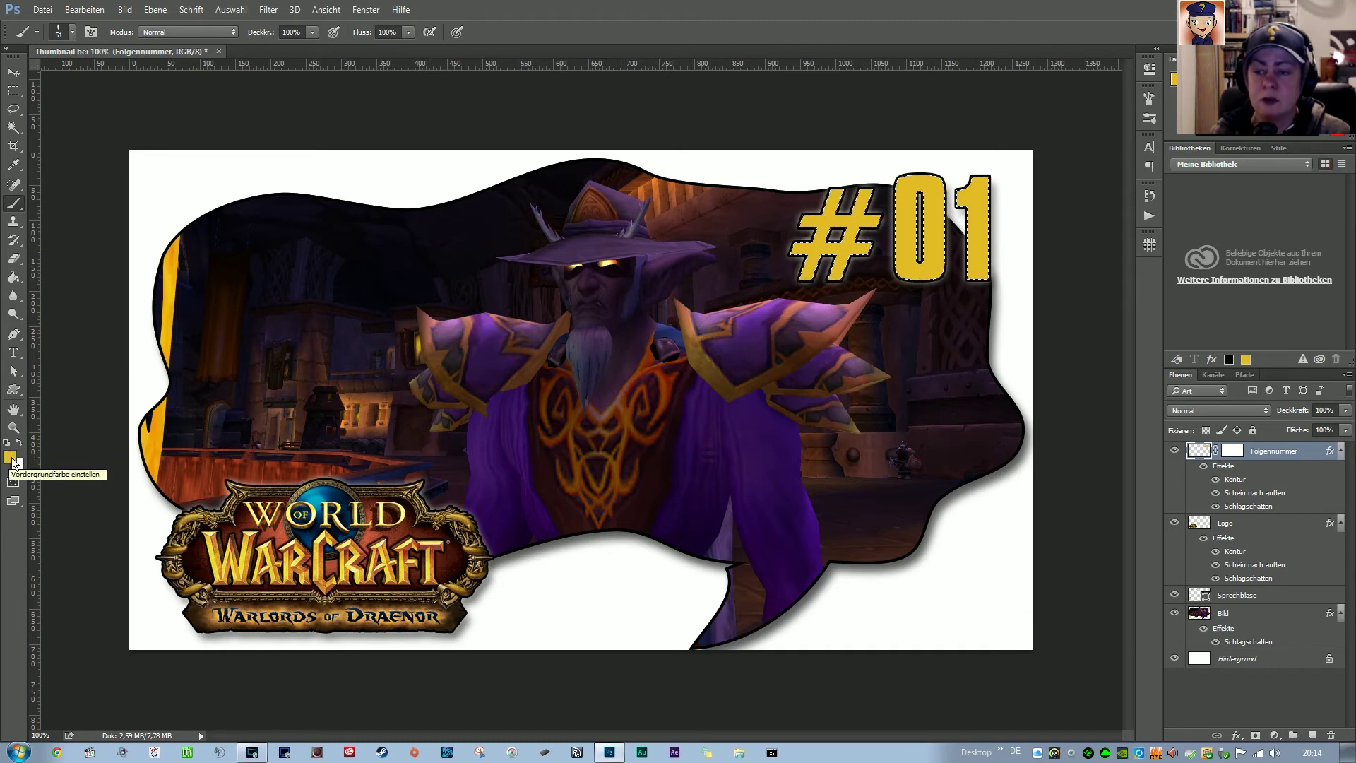
left_click(8, 443)
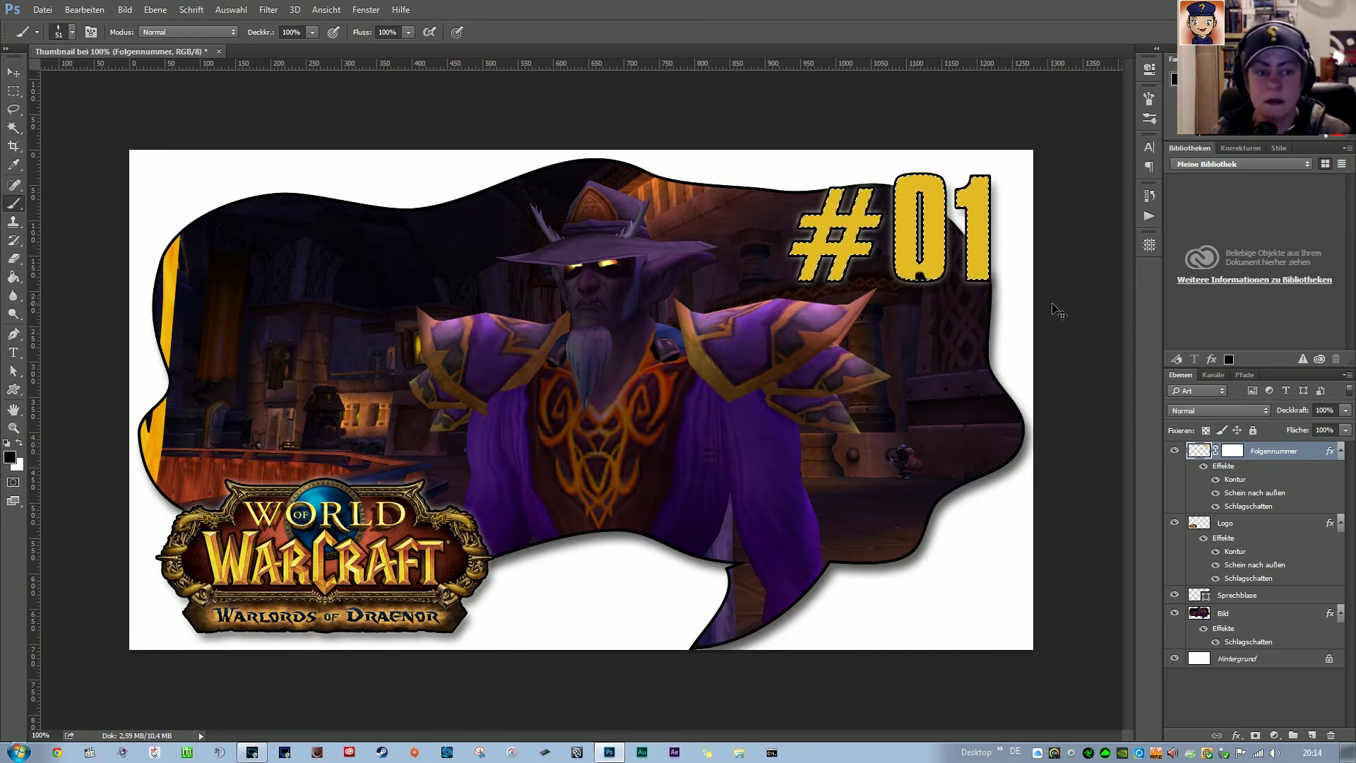
Revert both Pinsel strokes in History, target the Folgennummer mask, and deselect
left_click(1149, 196)
left_click(1065, 376)
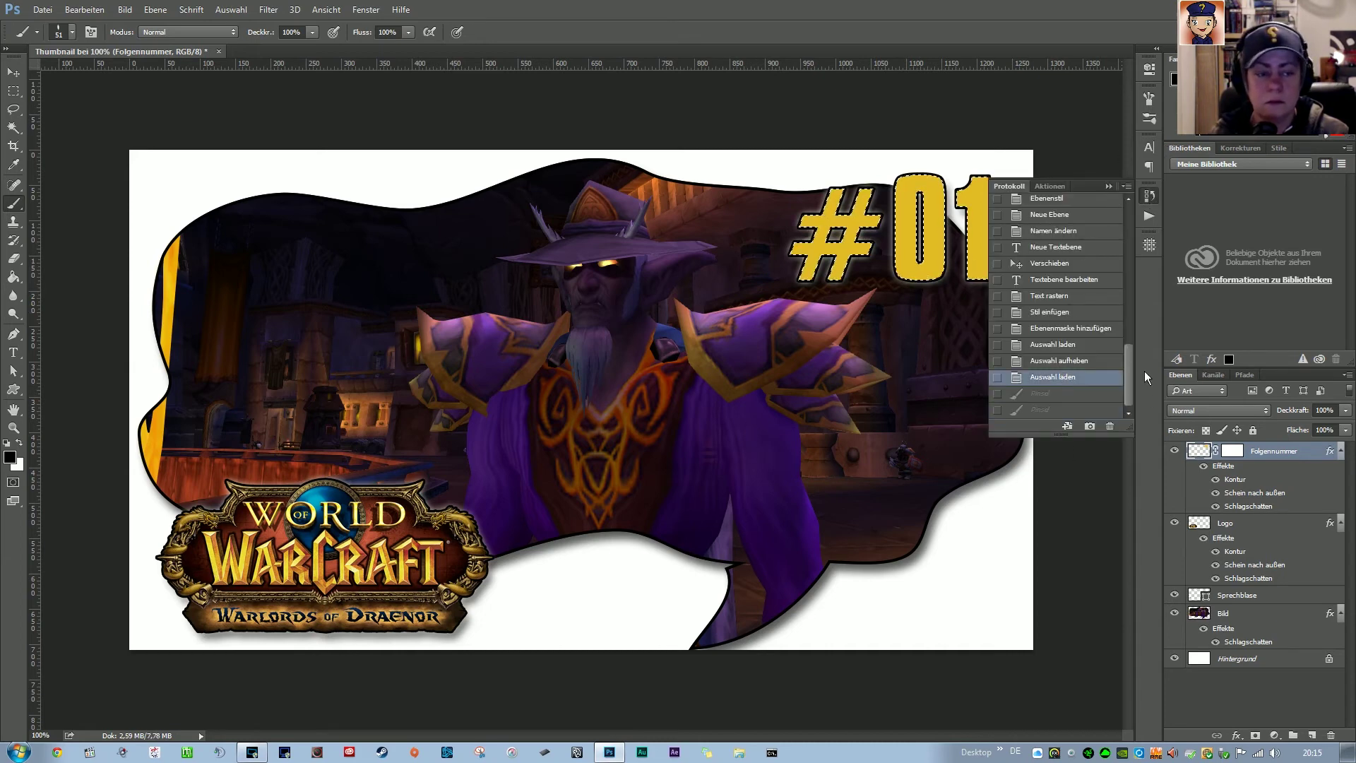
left_click(1233, 450)
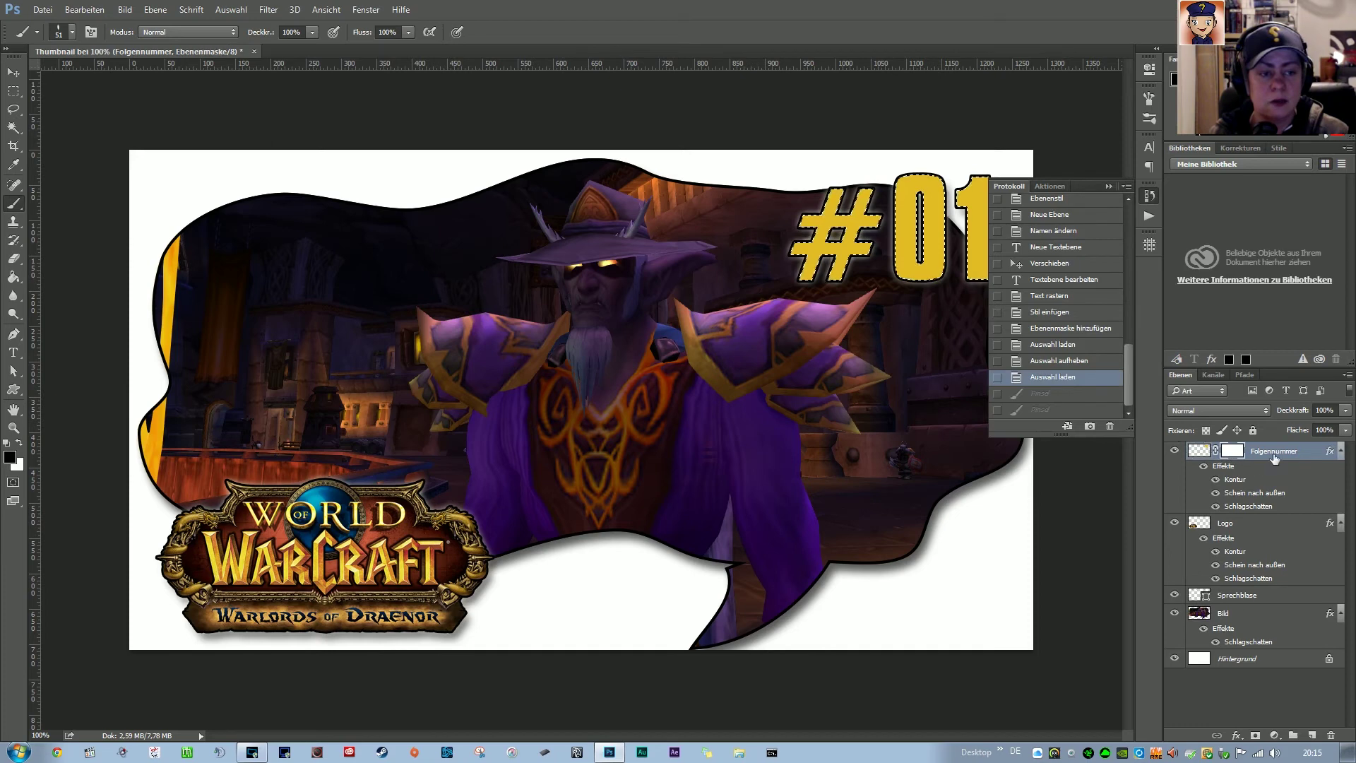
key("ctrl+d")
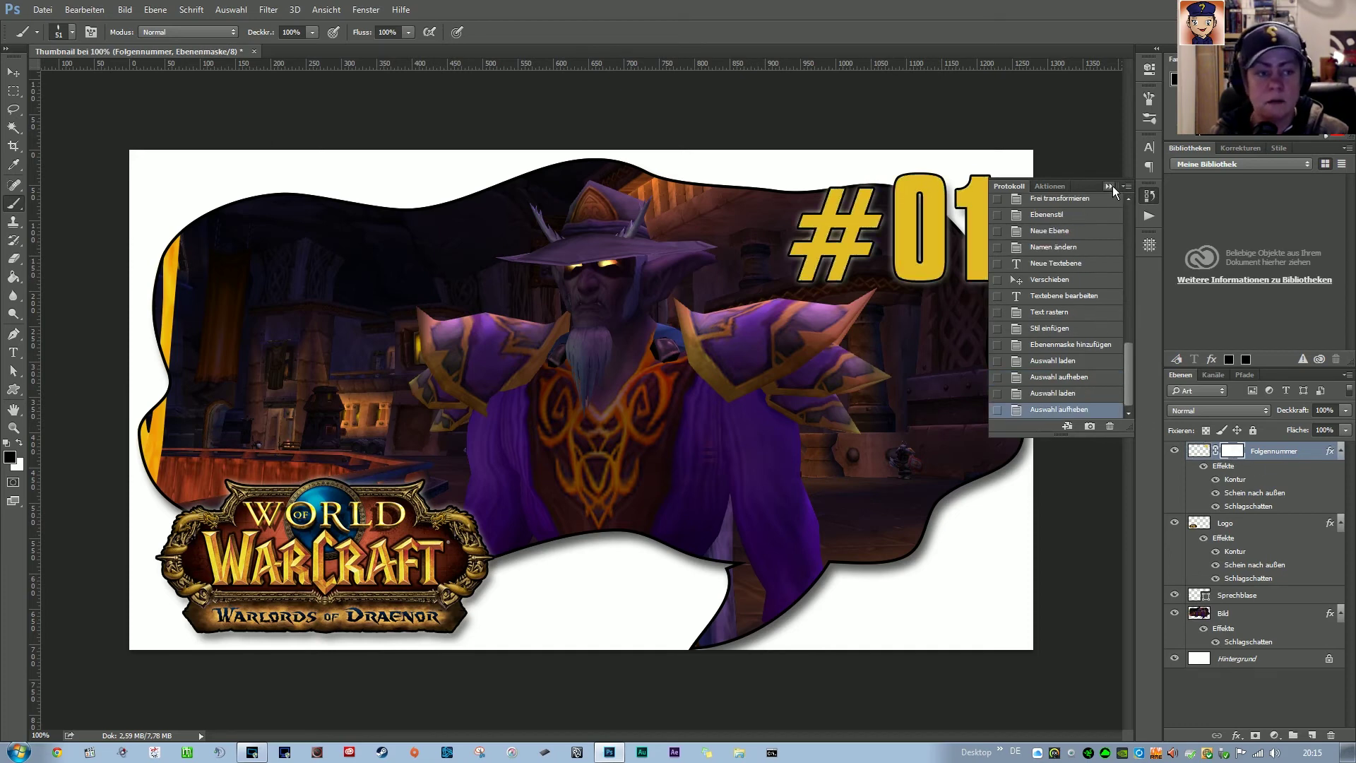
Close the History panel to resume painting on the Folgennummer mask
left_click(1109, 185)
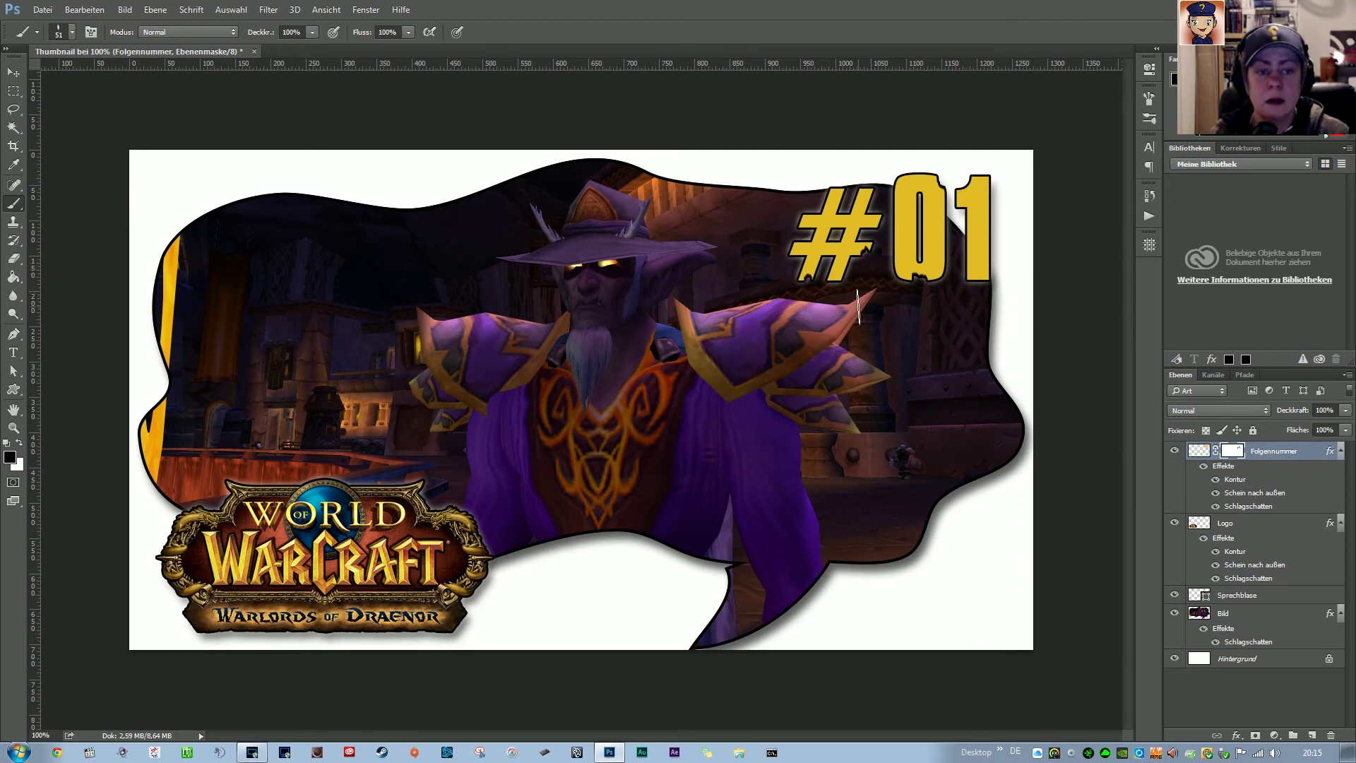
Tilt the brush tip into a 4 px ellipse and chip small dark spots into the #
left_click(73, 34)
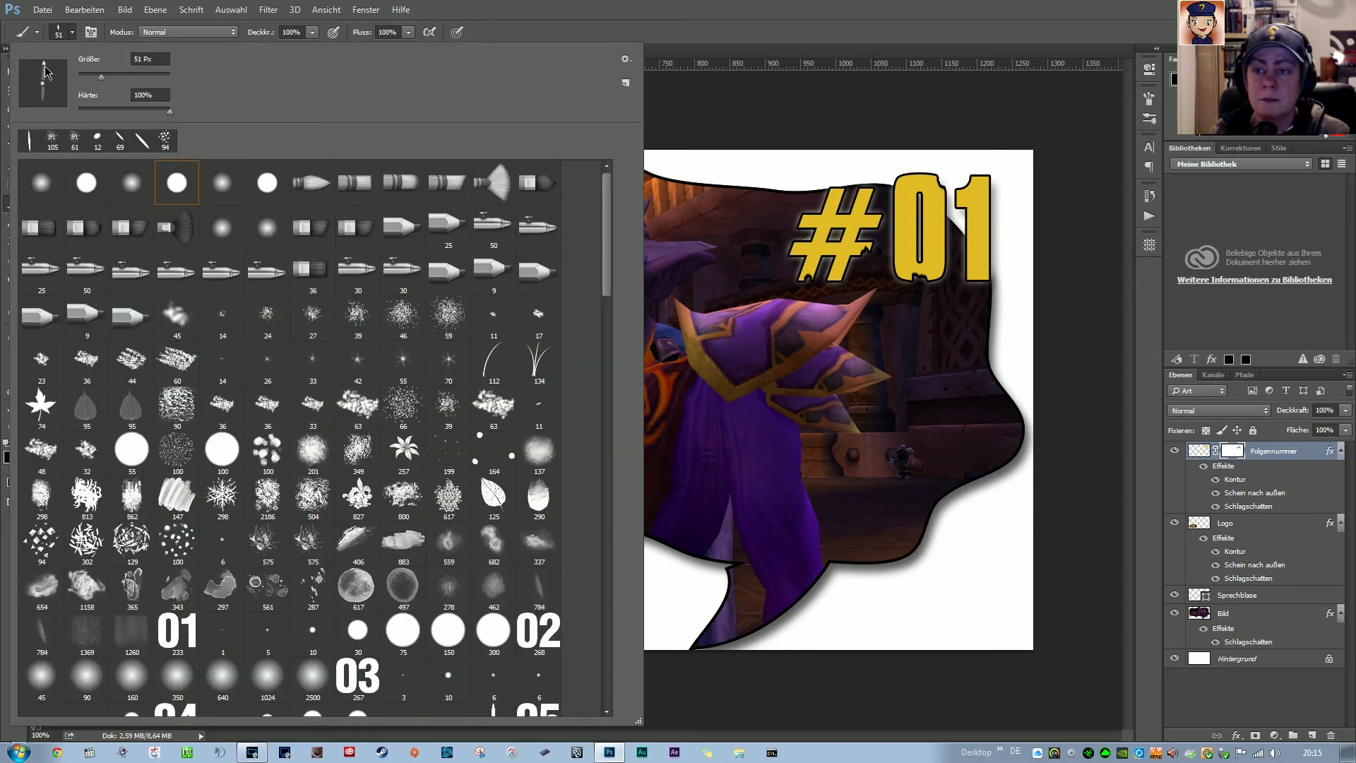
left_click_drag(44, 71, 92, 84)
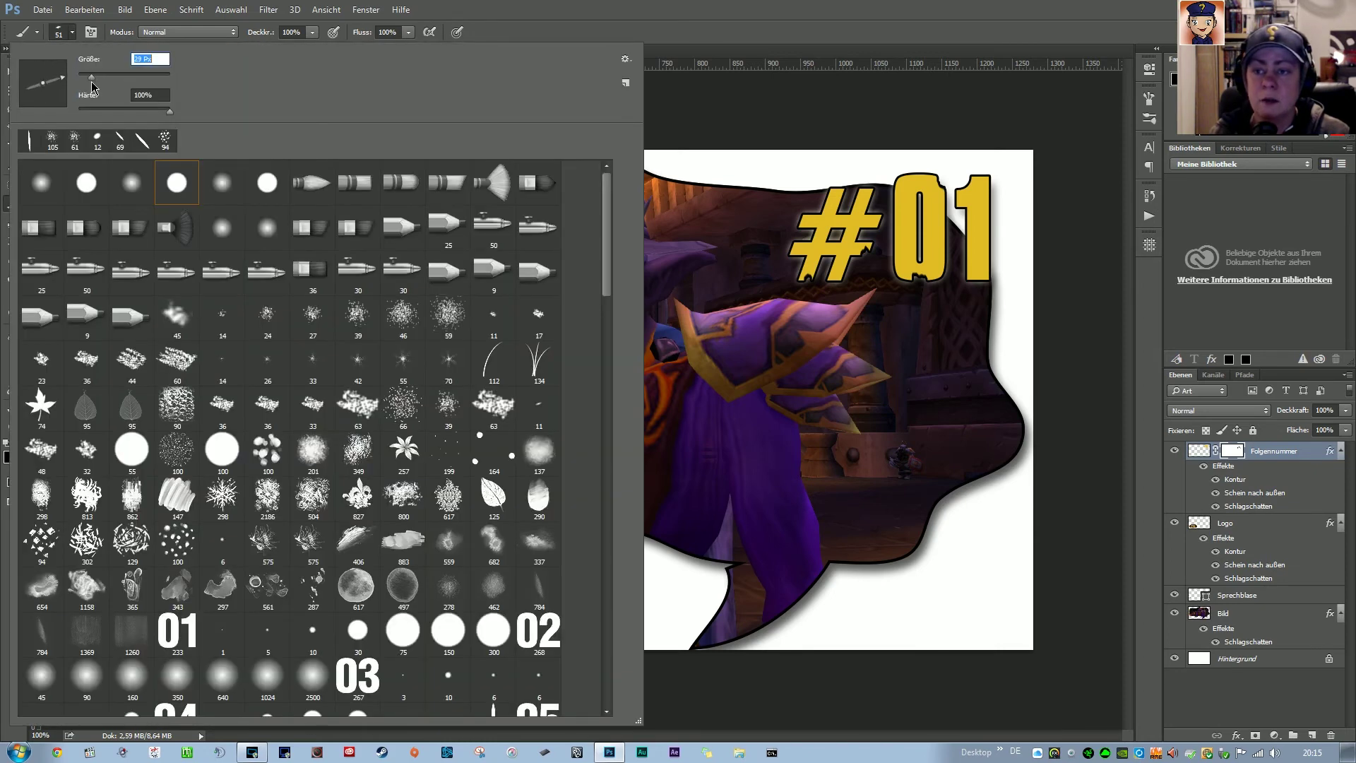
left_click(1003, 217)
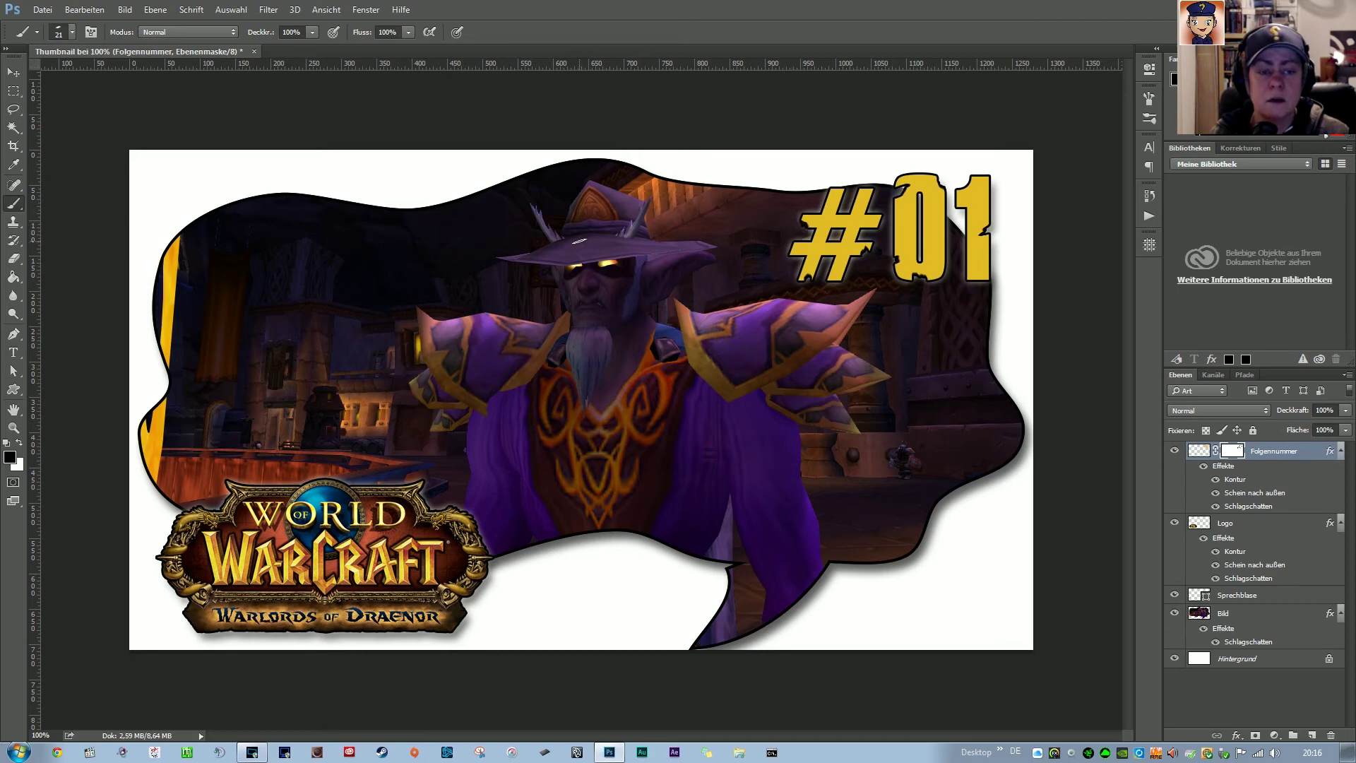
left_click(71, 32)
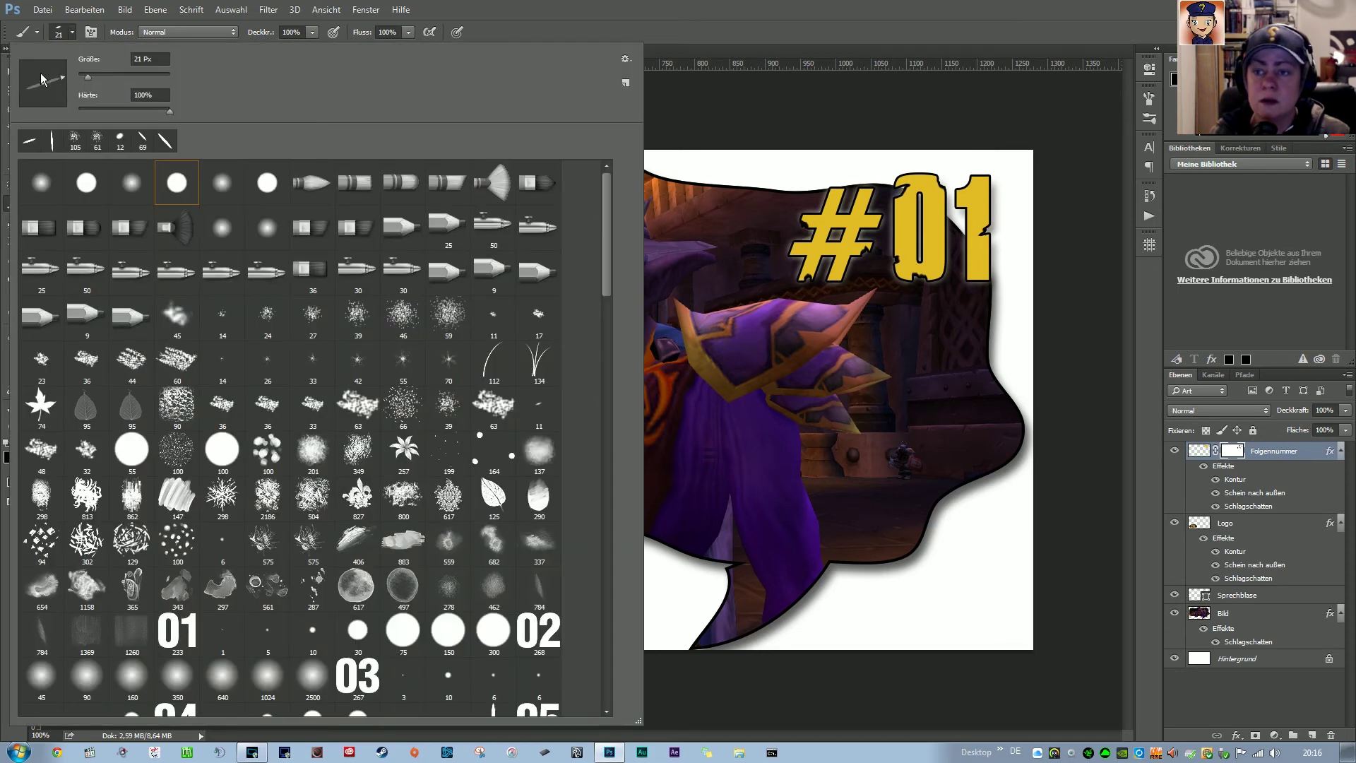
mouse_move(43, 88)
left_mouse_down()
mouse_move(45, 102)
mouse_move(84, 76)
left_mouse_up()
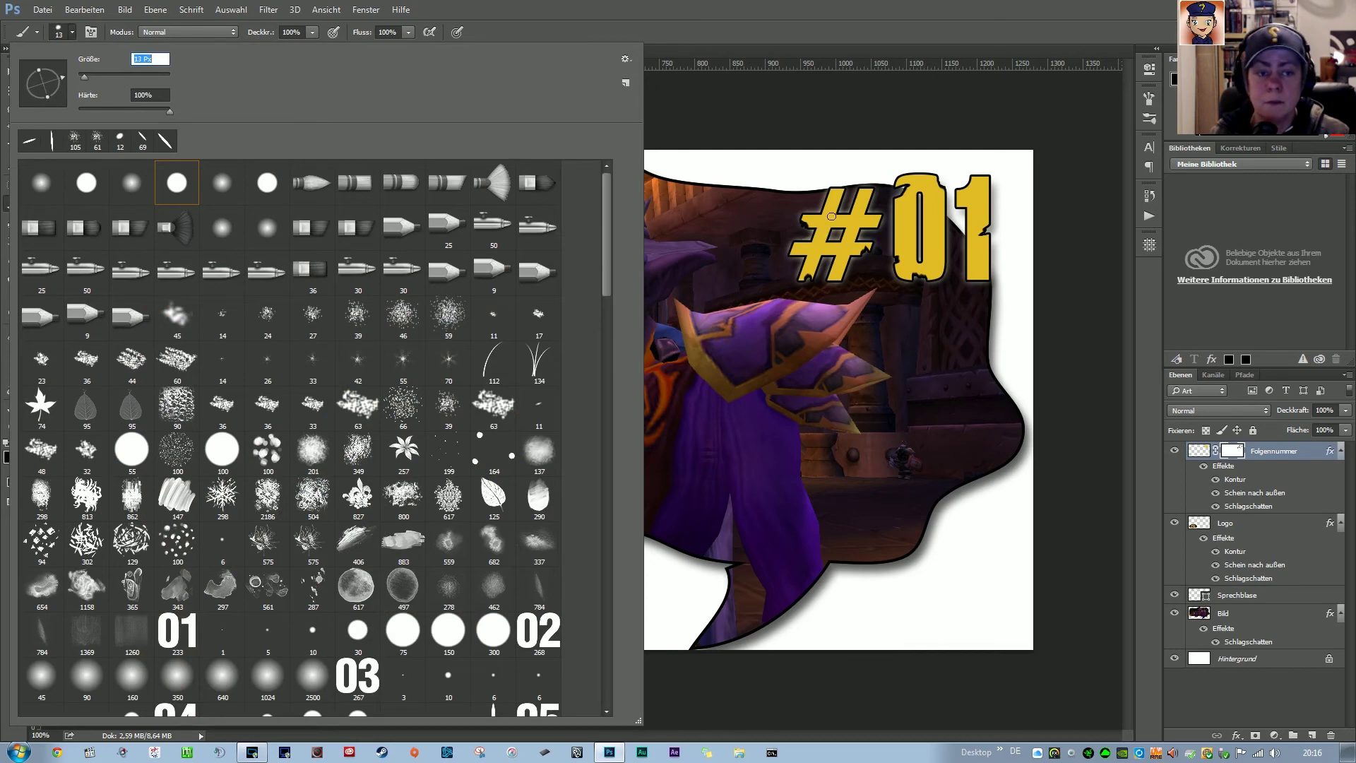
left_click_drag(85, 78, 81, 79)
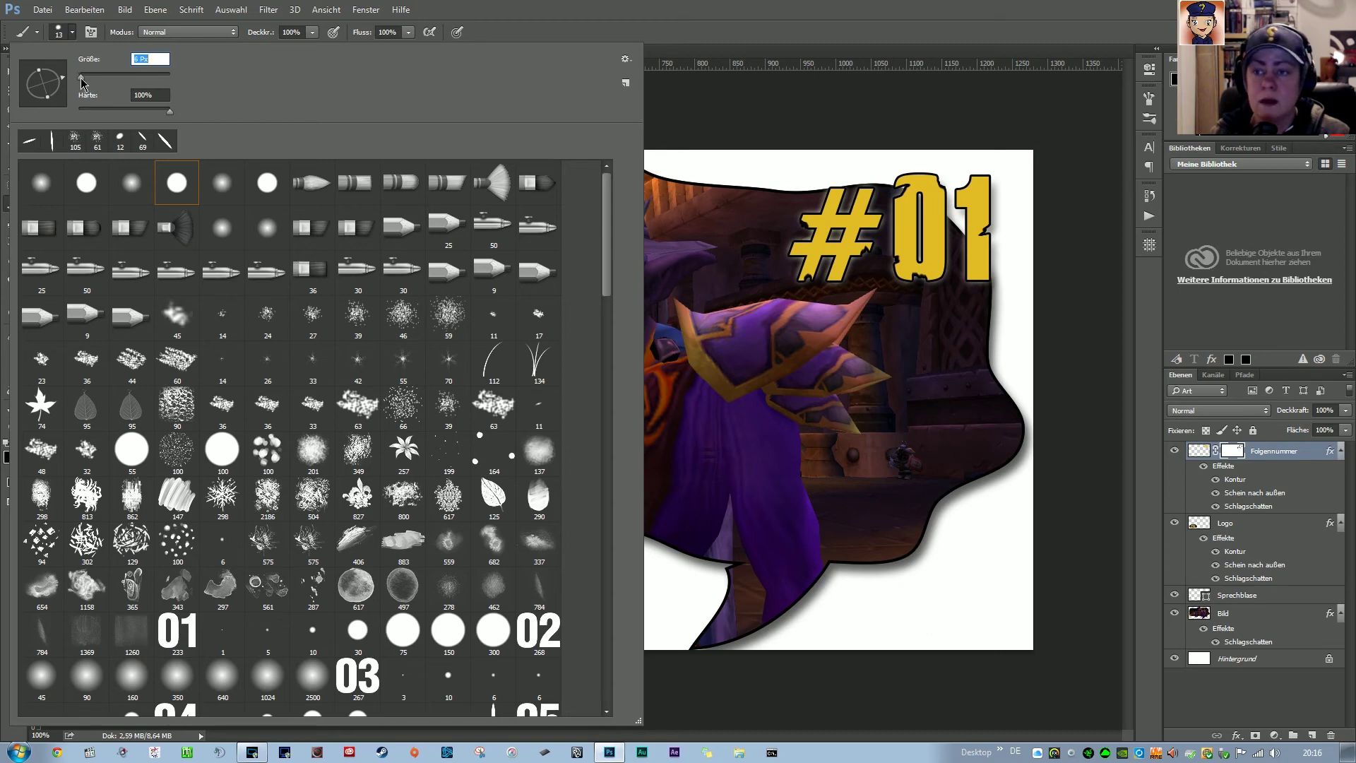
left_click(908, 217)
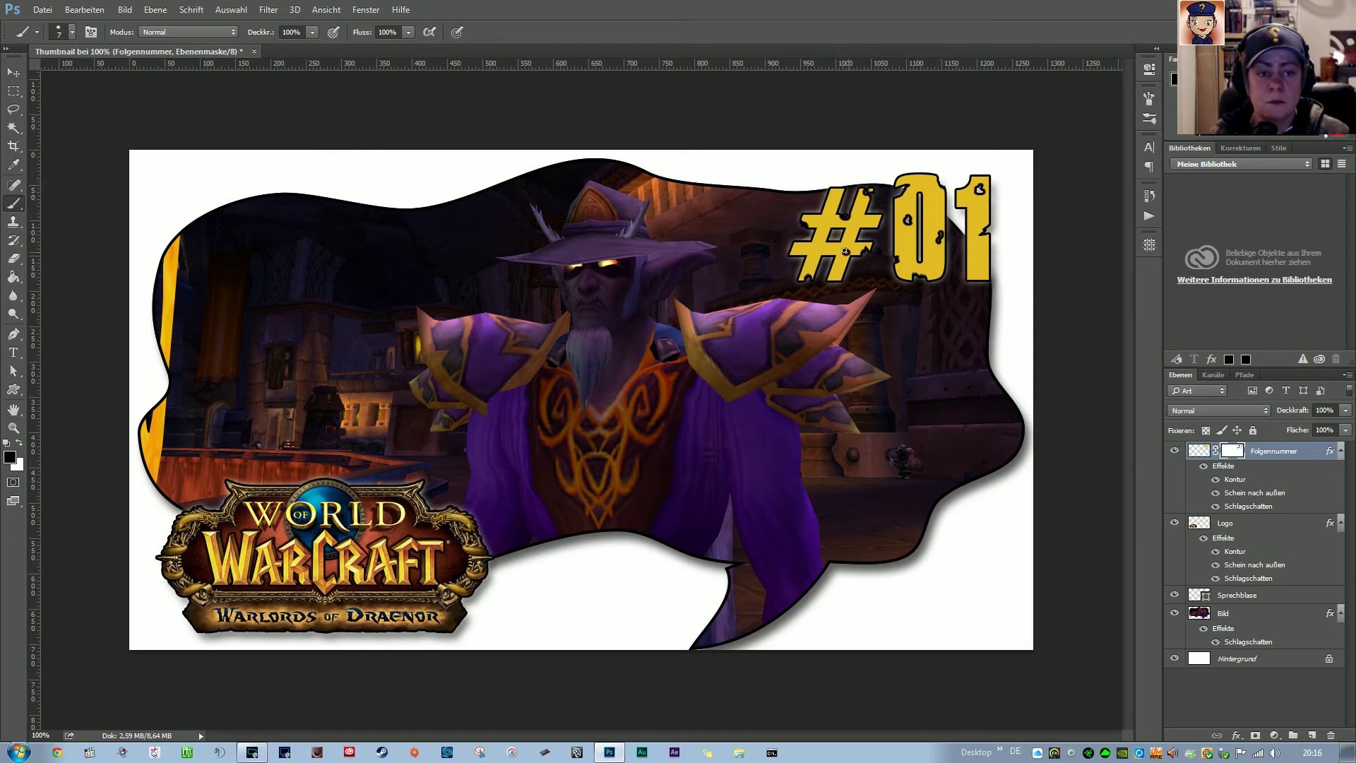
left_click(812, 248)
Flatten and tilt the brush tip into a narrower diagonal ellipse
left_click(72, 32)
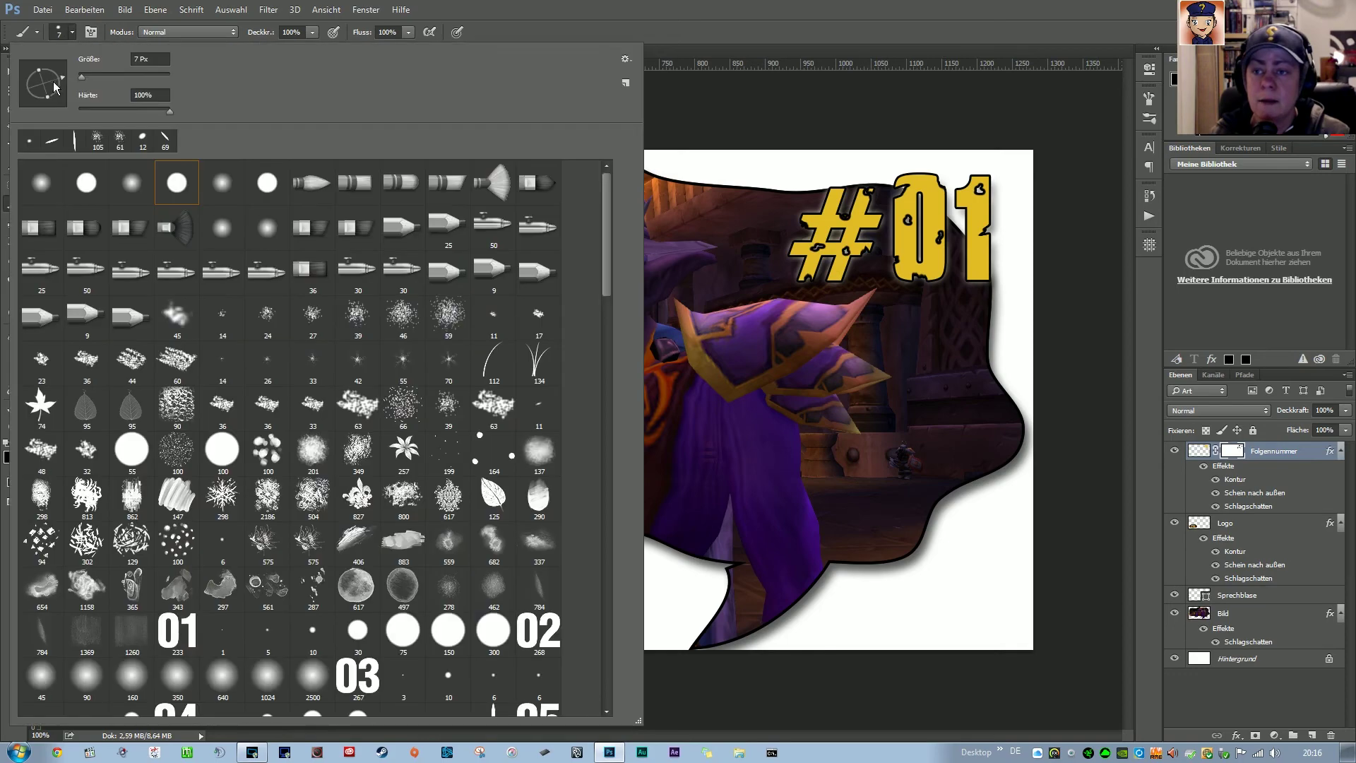
left_click_drag(62, 80, 45, 86)
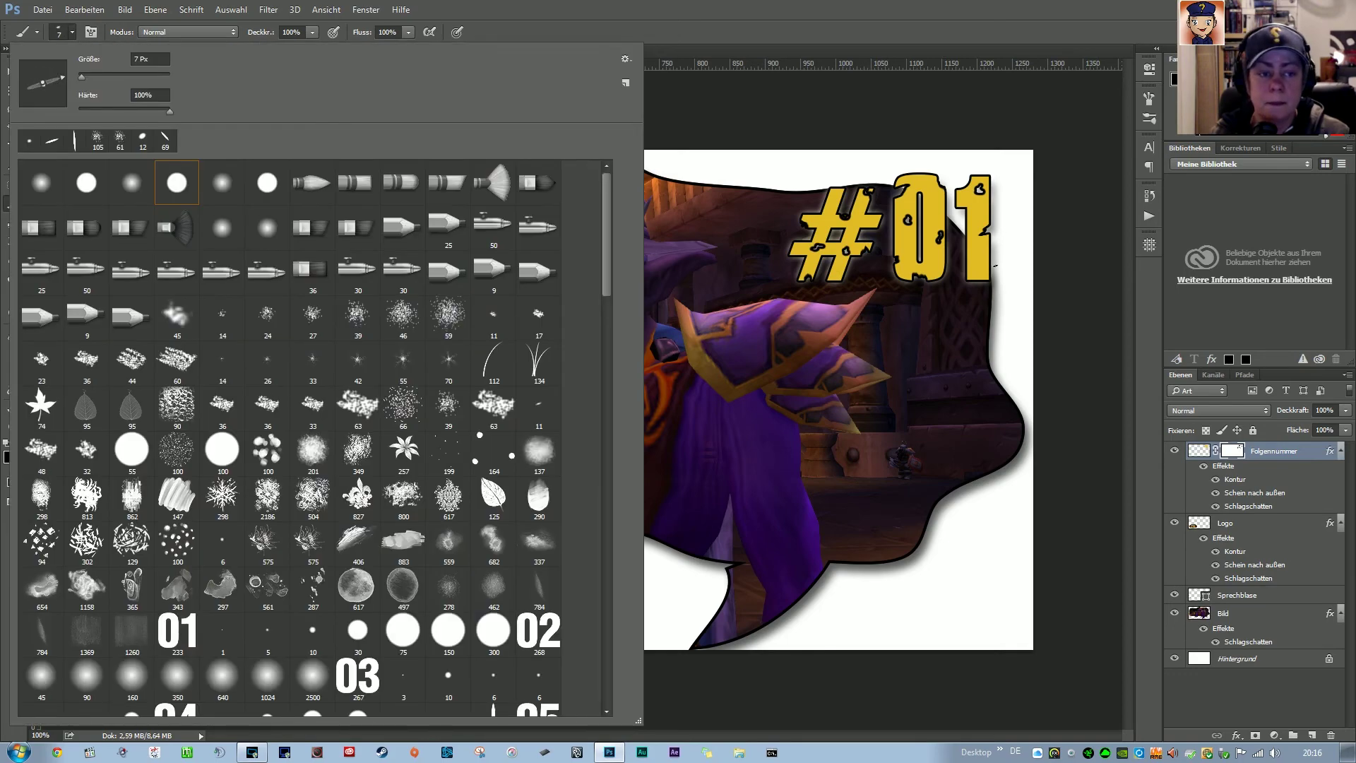
left_click(996, 266)
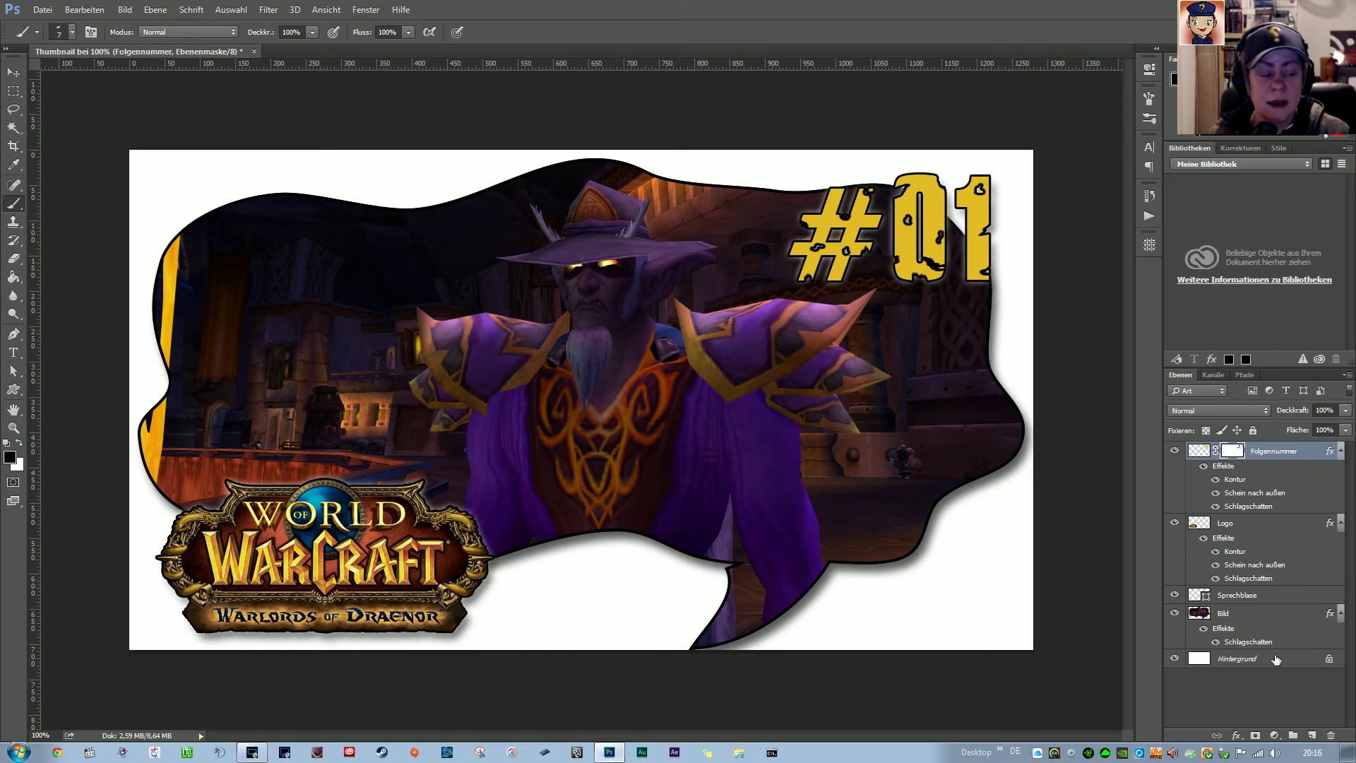
Create Ebene 1 above Folgennummer, make it active, and load the #01 outline as a selection
left_click(1312, 735)
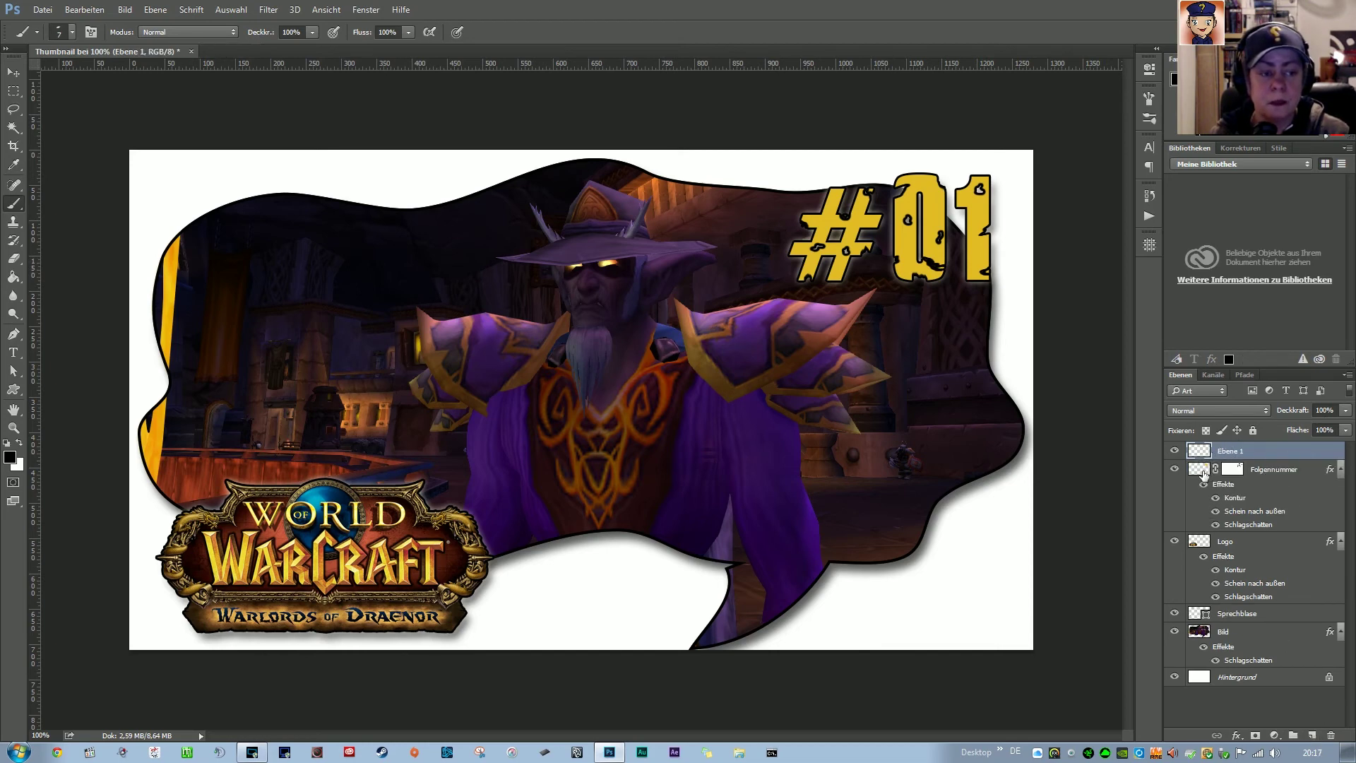
left_click_drag(1261, 468, 1243, 452)
left_click(1243, 452)
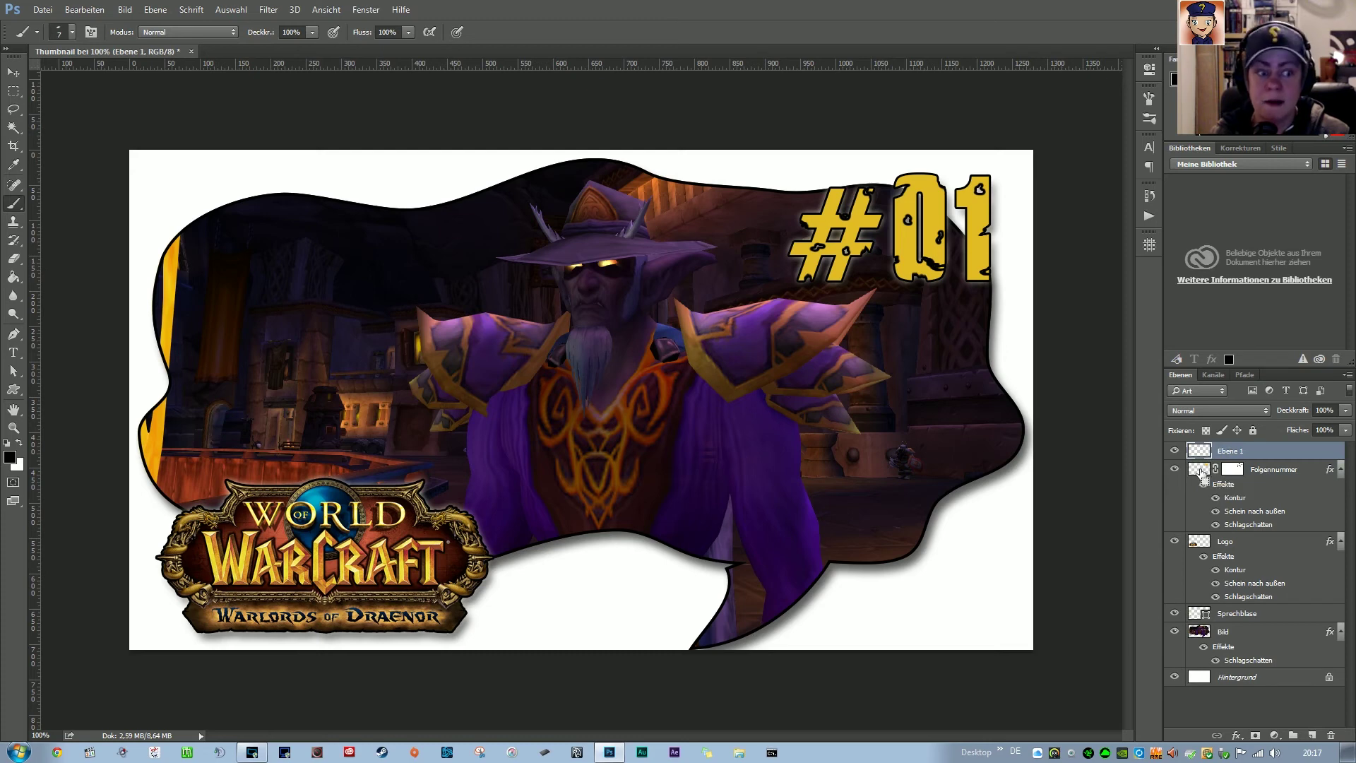
left_click(1201, 471, "ctrl")
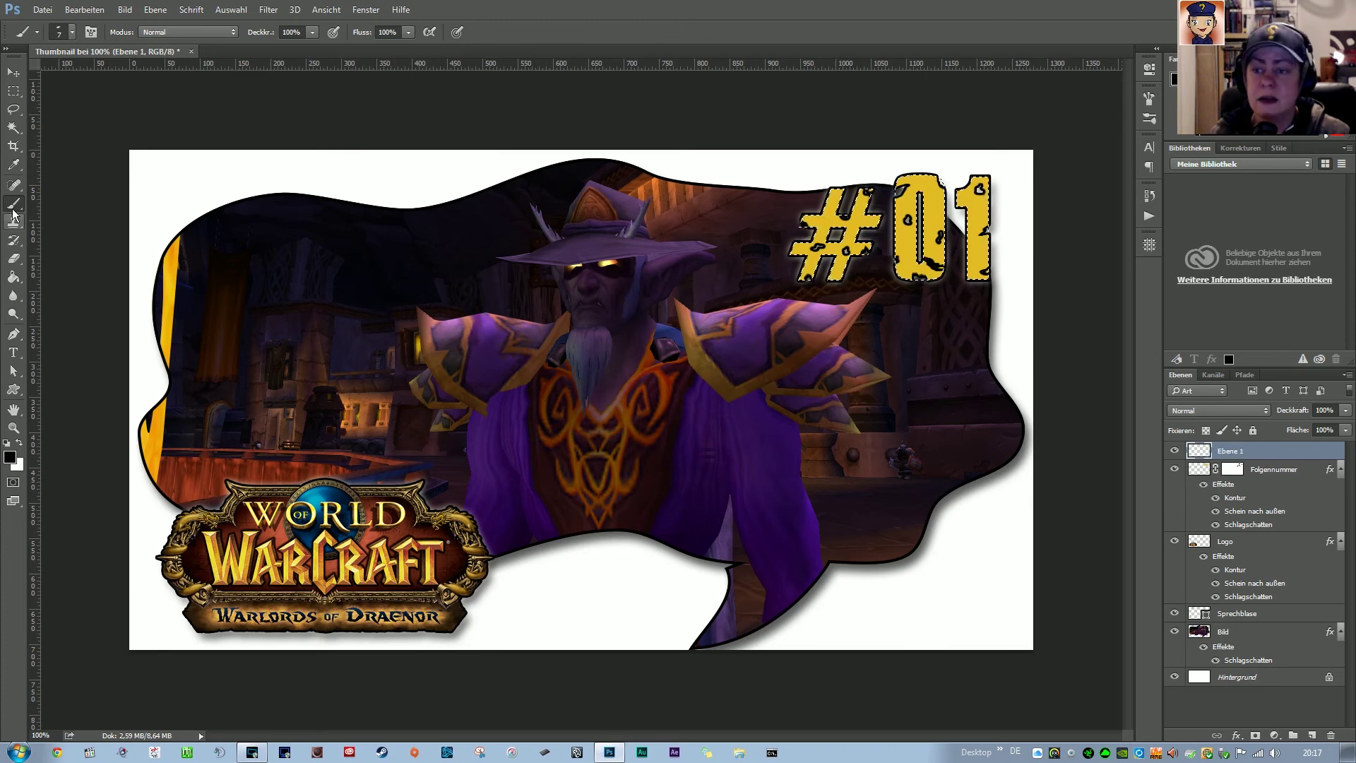
Try the 24 px and 14 px scatter brushes, then settle on the 27 px one
left_click(72, 33)
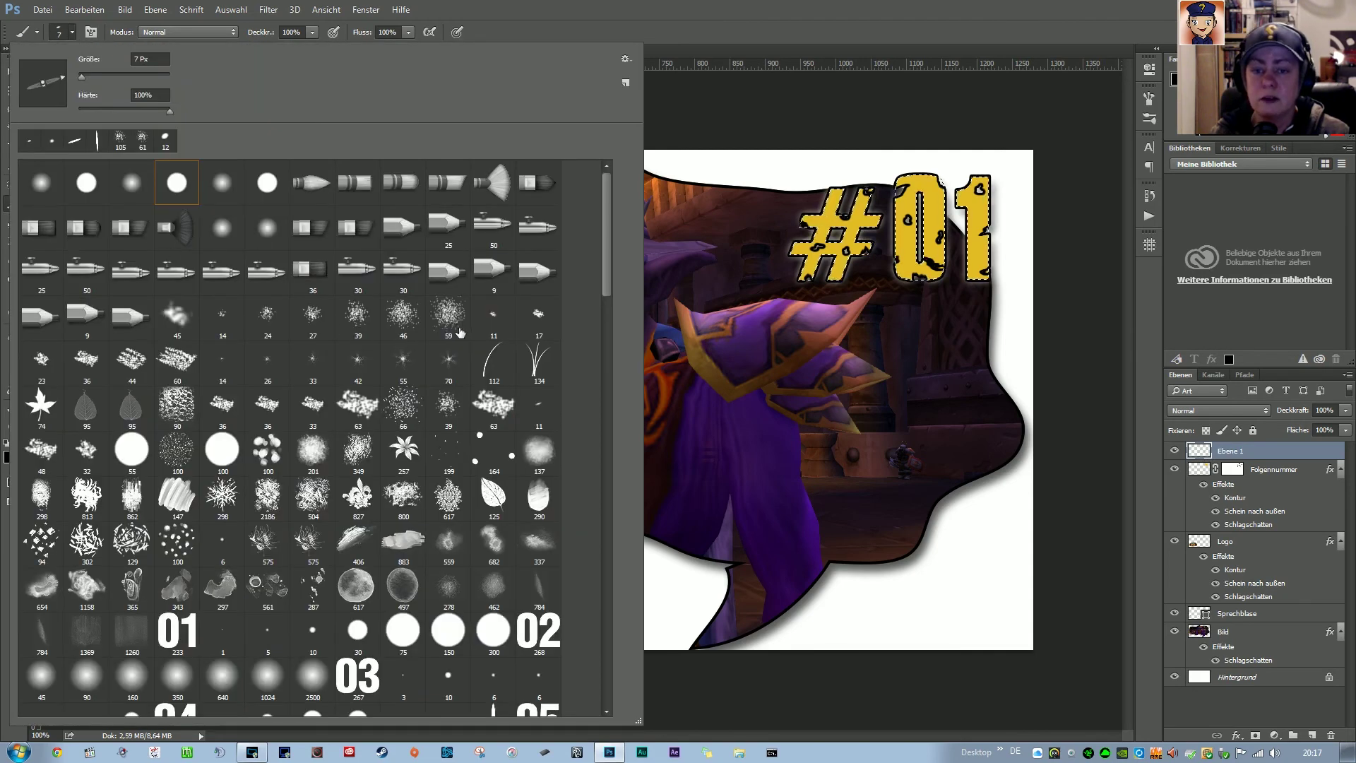
left_click(268, 321)
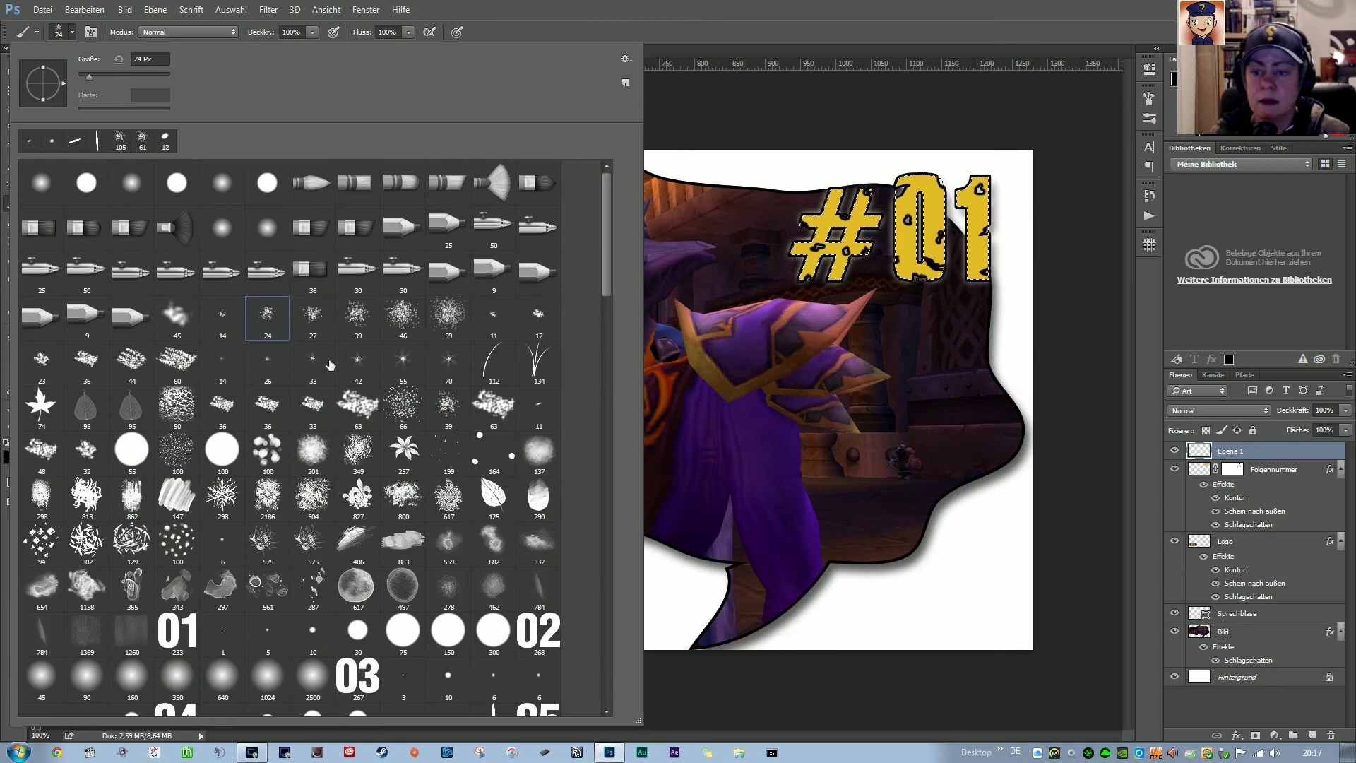
mouse_move(609, 241)
left_mouse_down()
mouse_move(607, 345)
mouse_move(613, 236)
left_mouse_up()
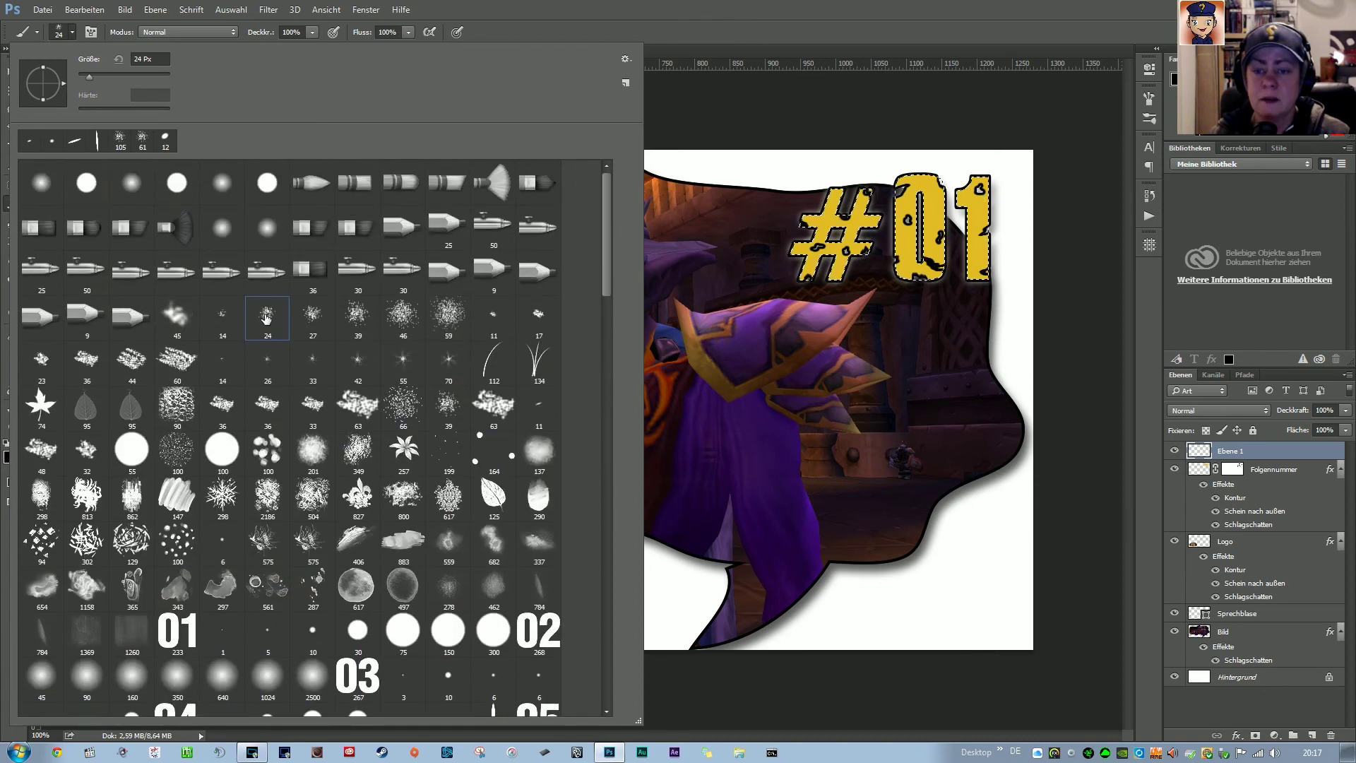
left_click(223, 318)
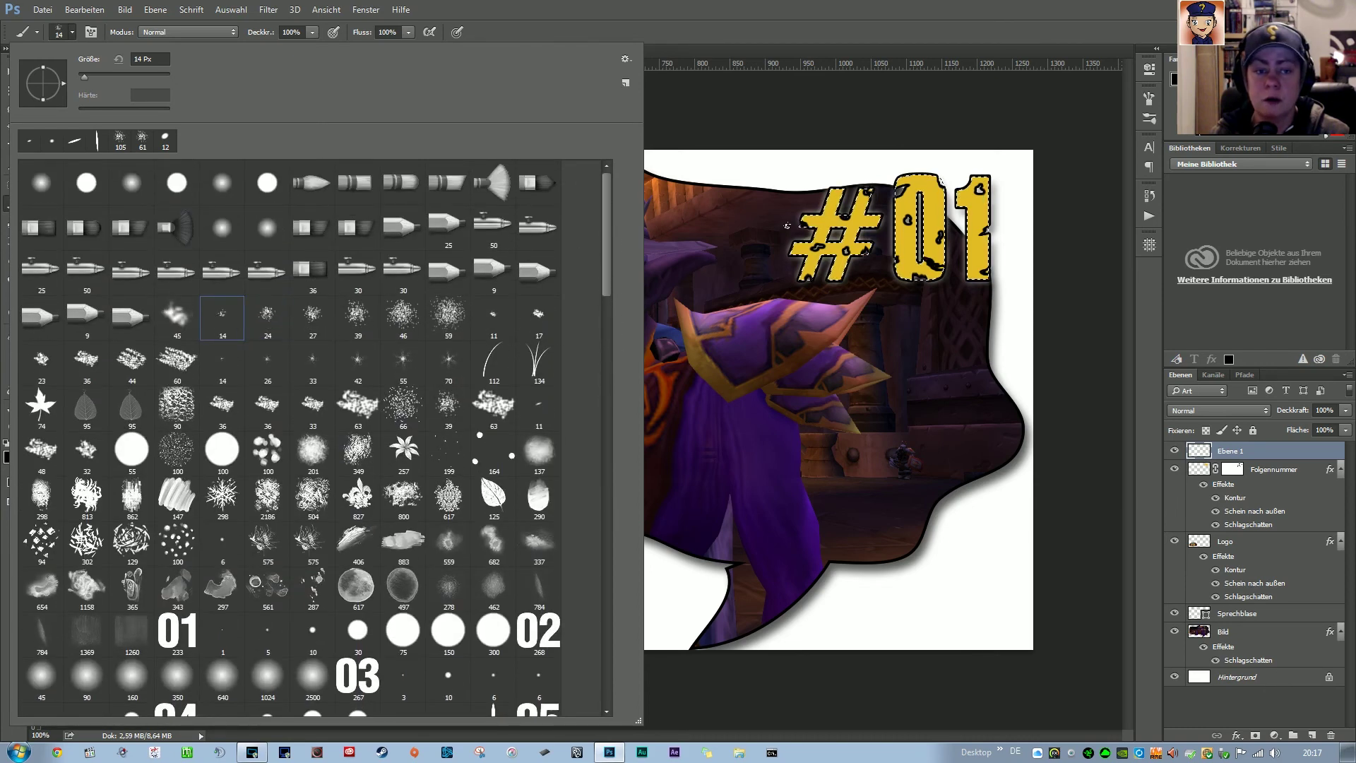
left_click(313, 318)
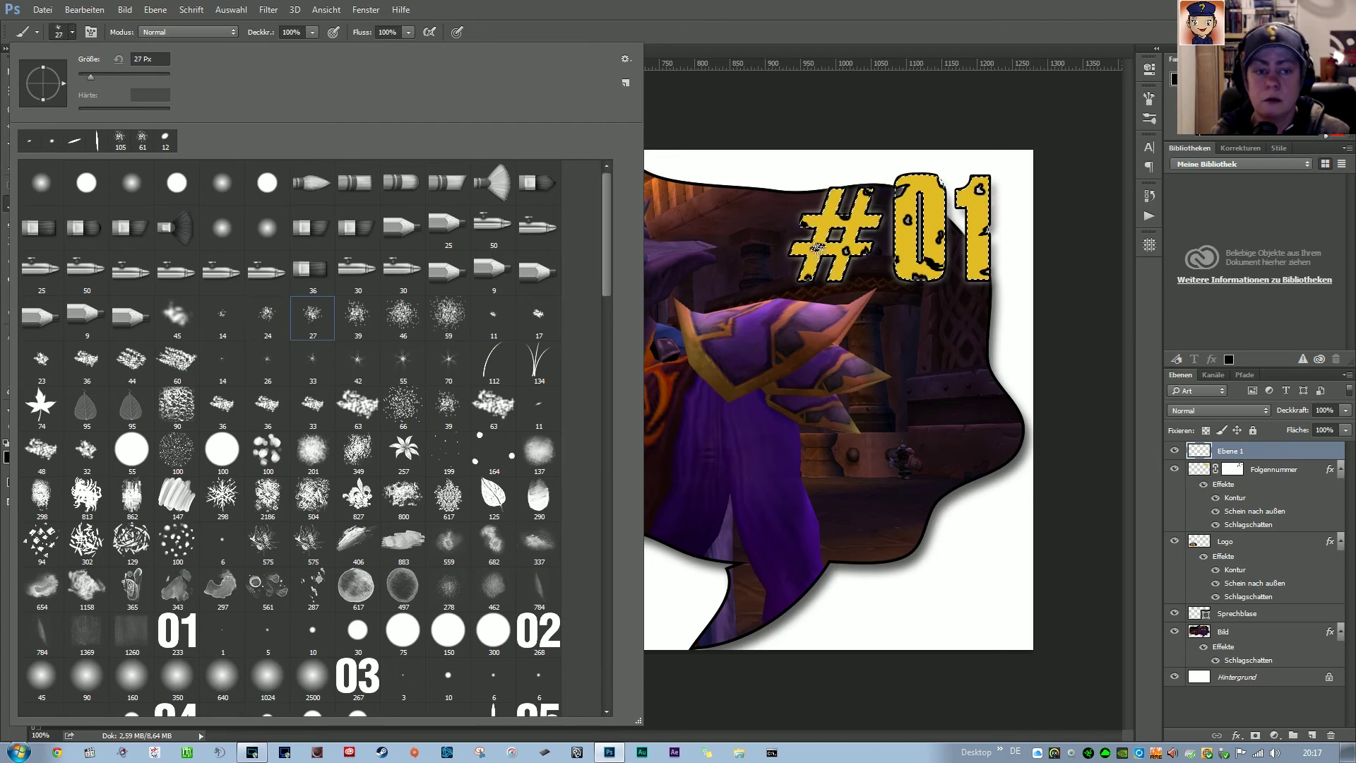
Set the brush to 51 px at 27% opacity, paint grunge over the #, then undo that stroke
left_click_drag(90, 76, 101, 78)
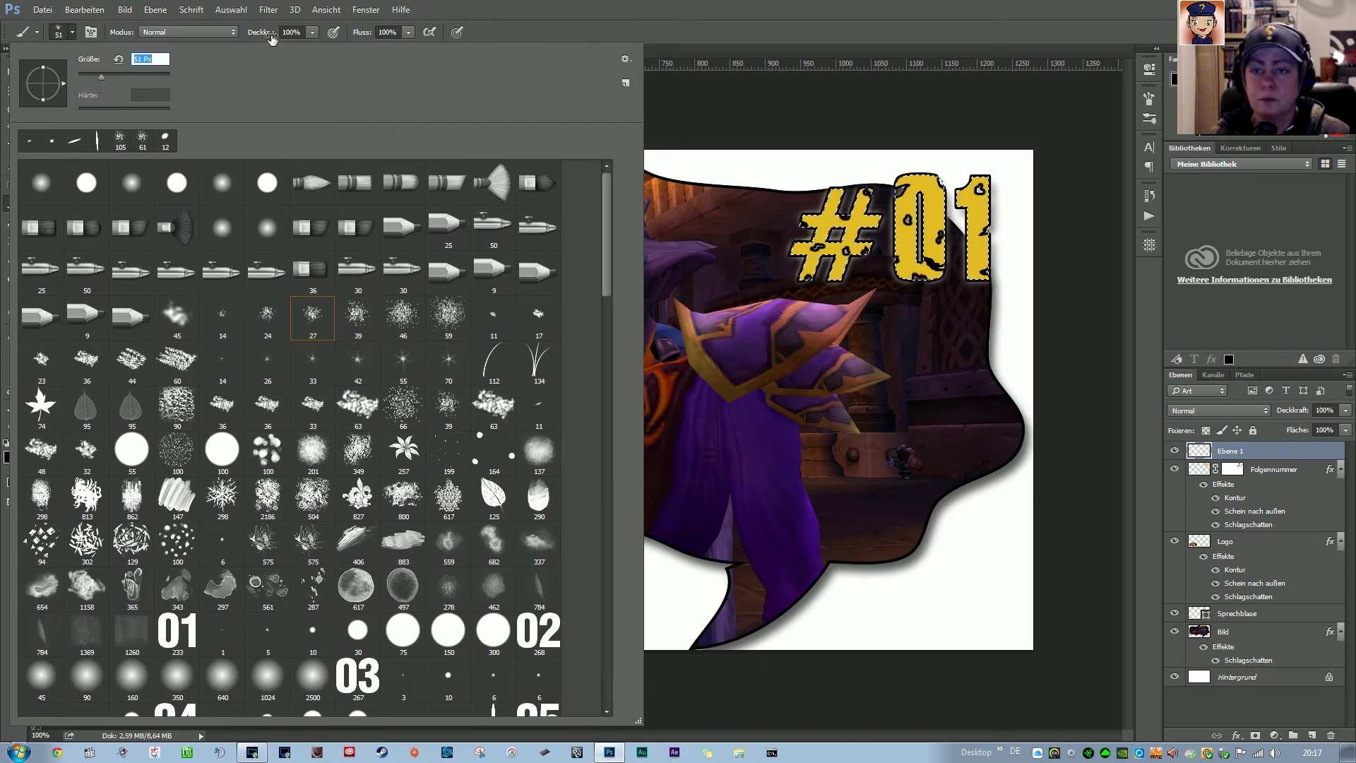
left_click_drag(268, 39, 214, 52)
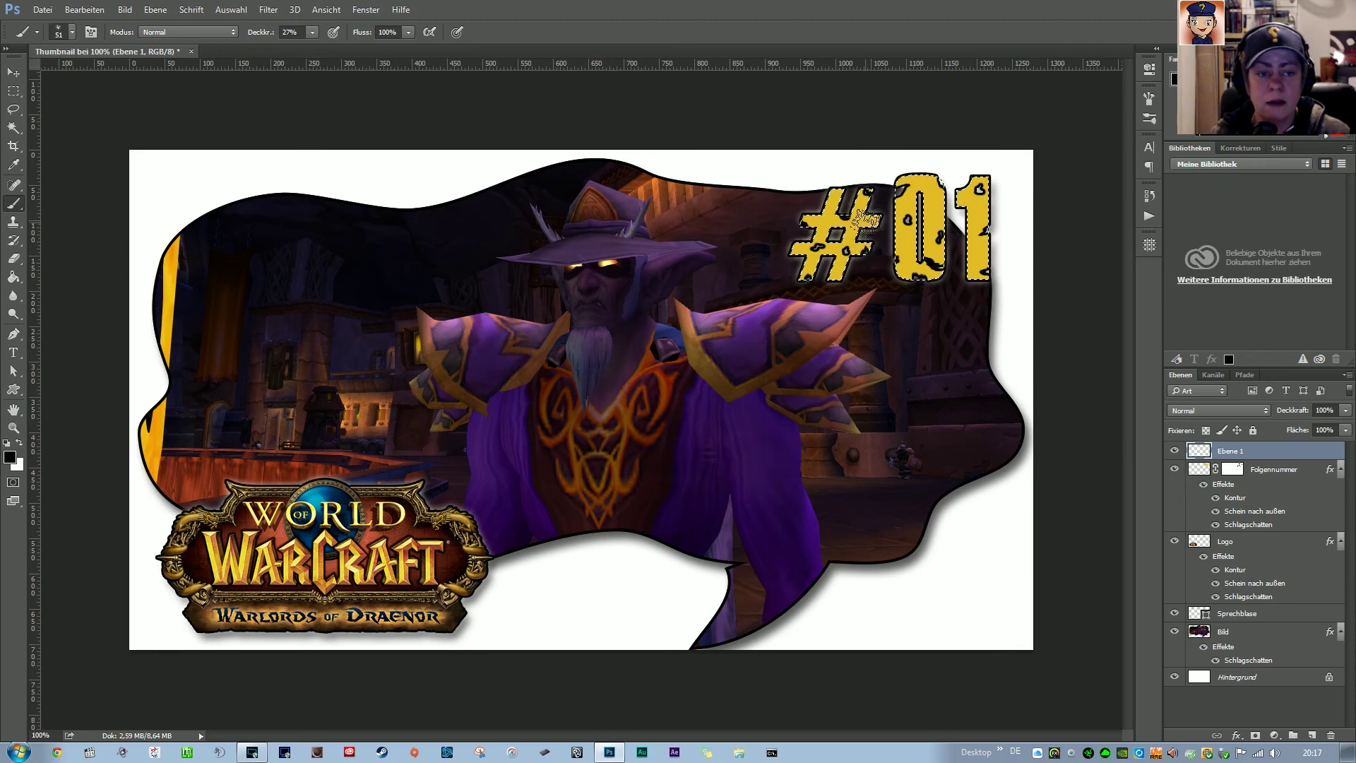
left_click_drag(860, 219, 825, 279)
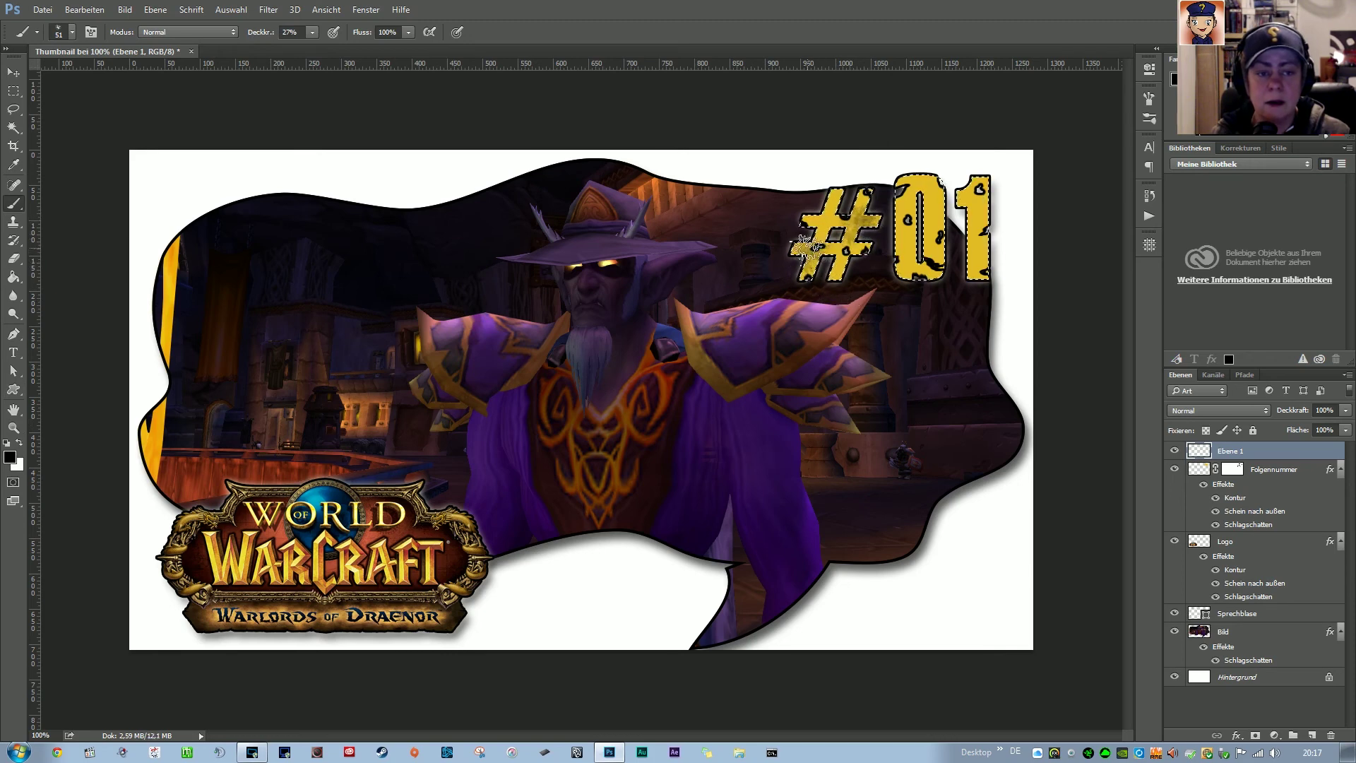
key("ctrl+z")
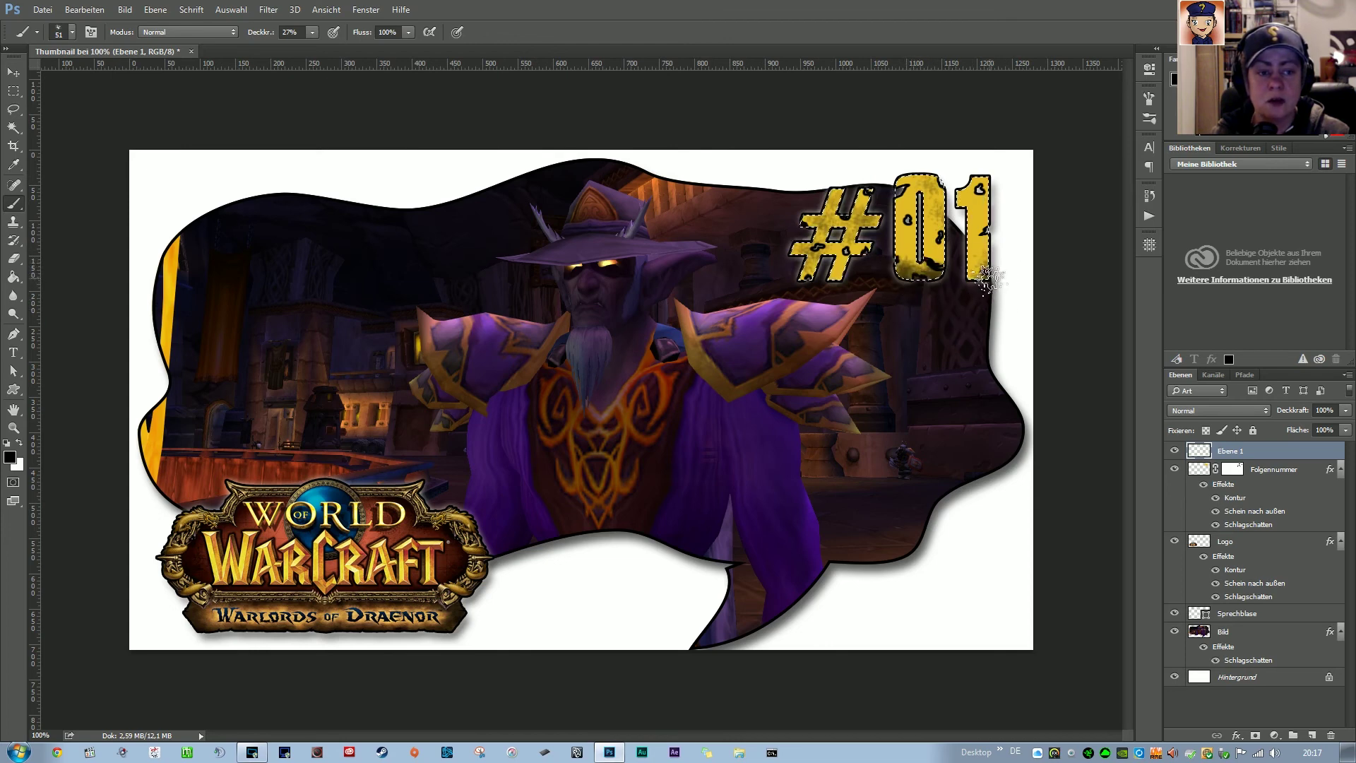
left_click(72, 33)
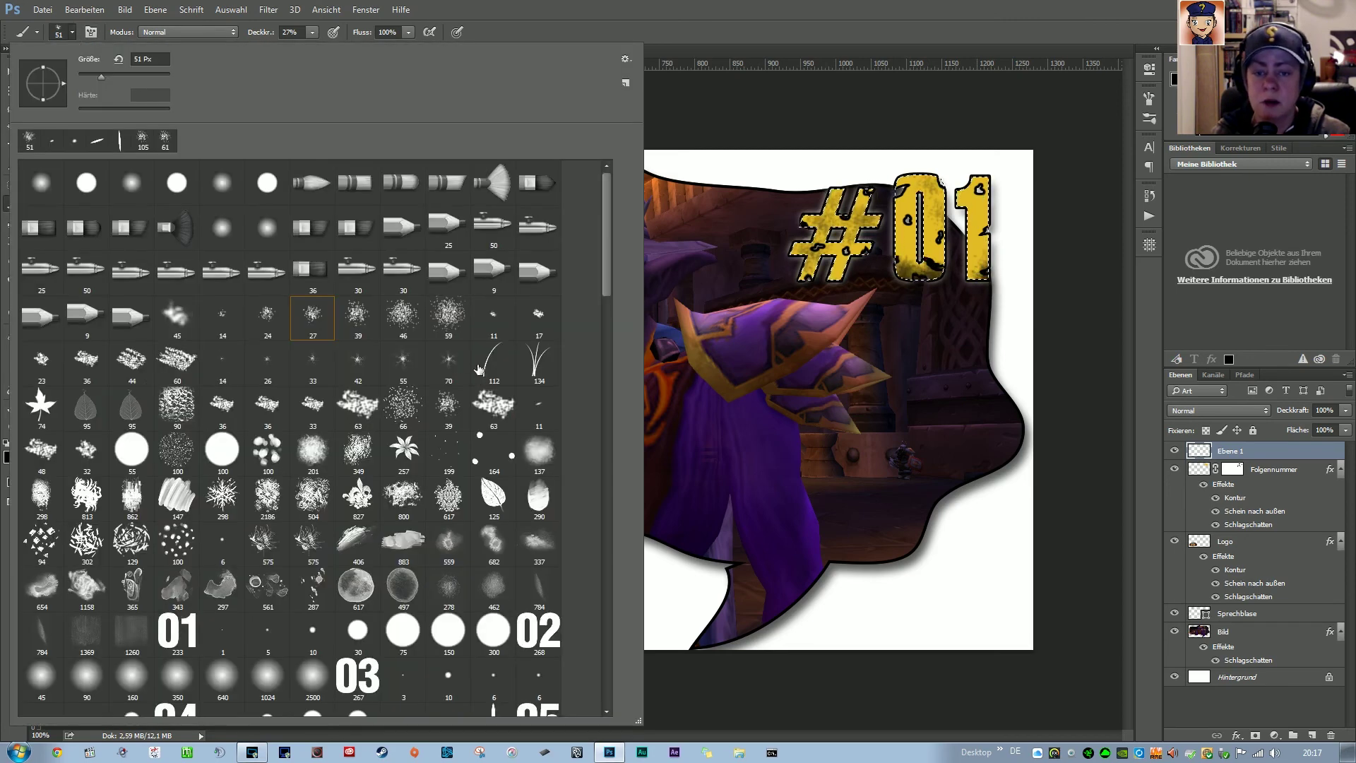
Paint heavier grunge over #01 with the 575 scatter brush at 82 px, then start renaming Ebene 1
scroll(418, 473, "down", 1)
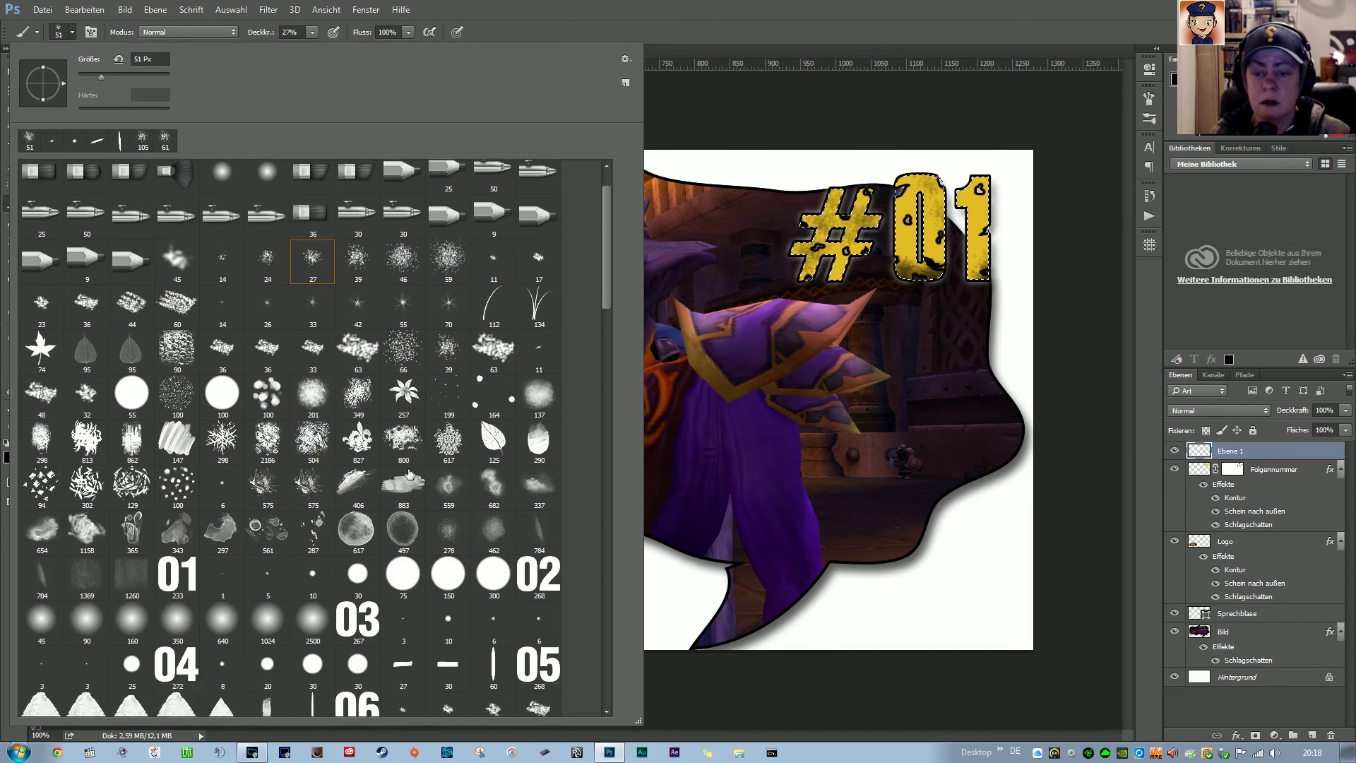
scroll(418, 474, "down", 1)
left_click(313, 441)
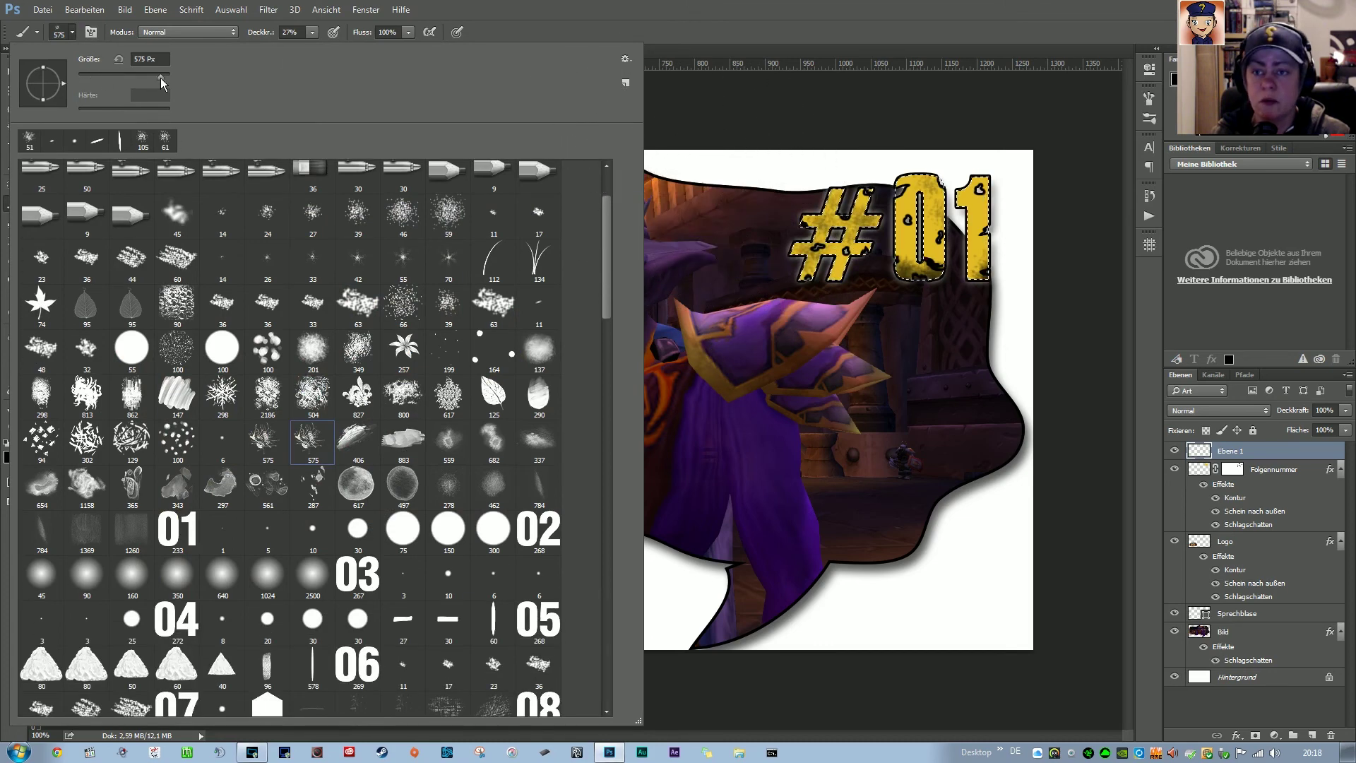
left_click_drag(161, 76, 115, 76)
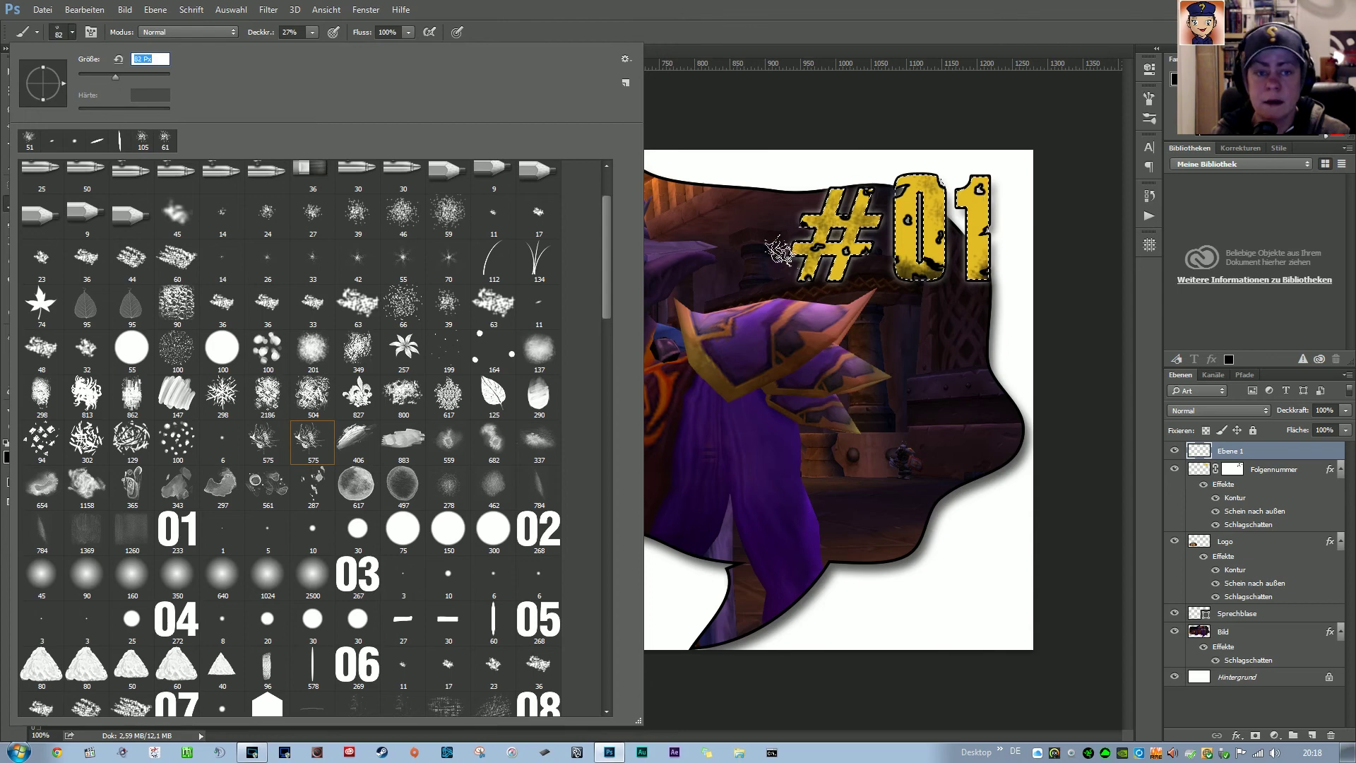
key("Return")
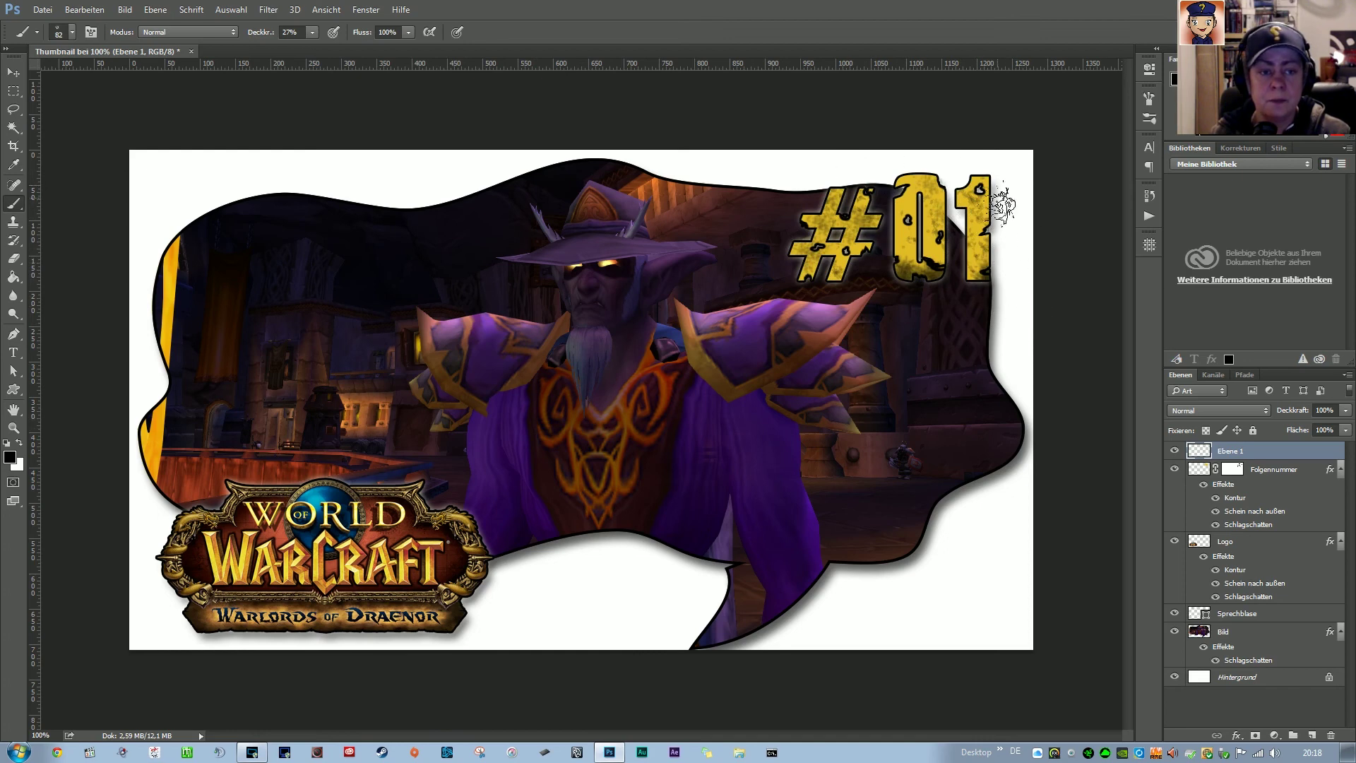
double_click(1228, 450)
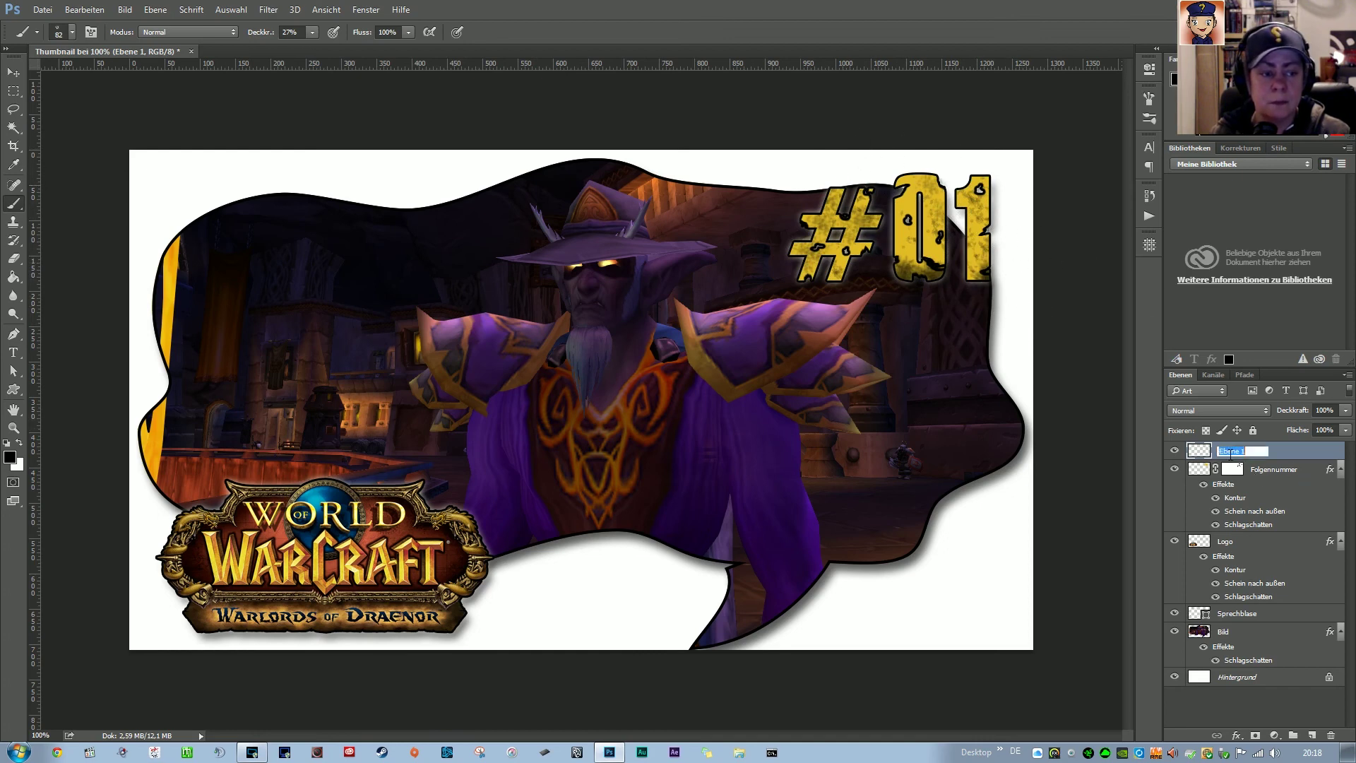
Name the layer Dreck and try Multiplizieren and Ineinanderkopieren blending
type("Dreck")
key("Return")
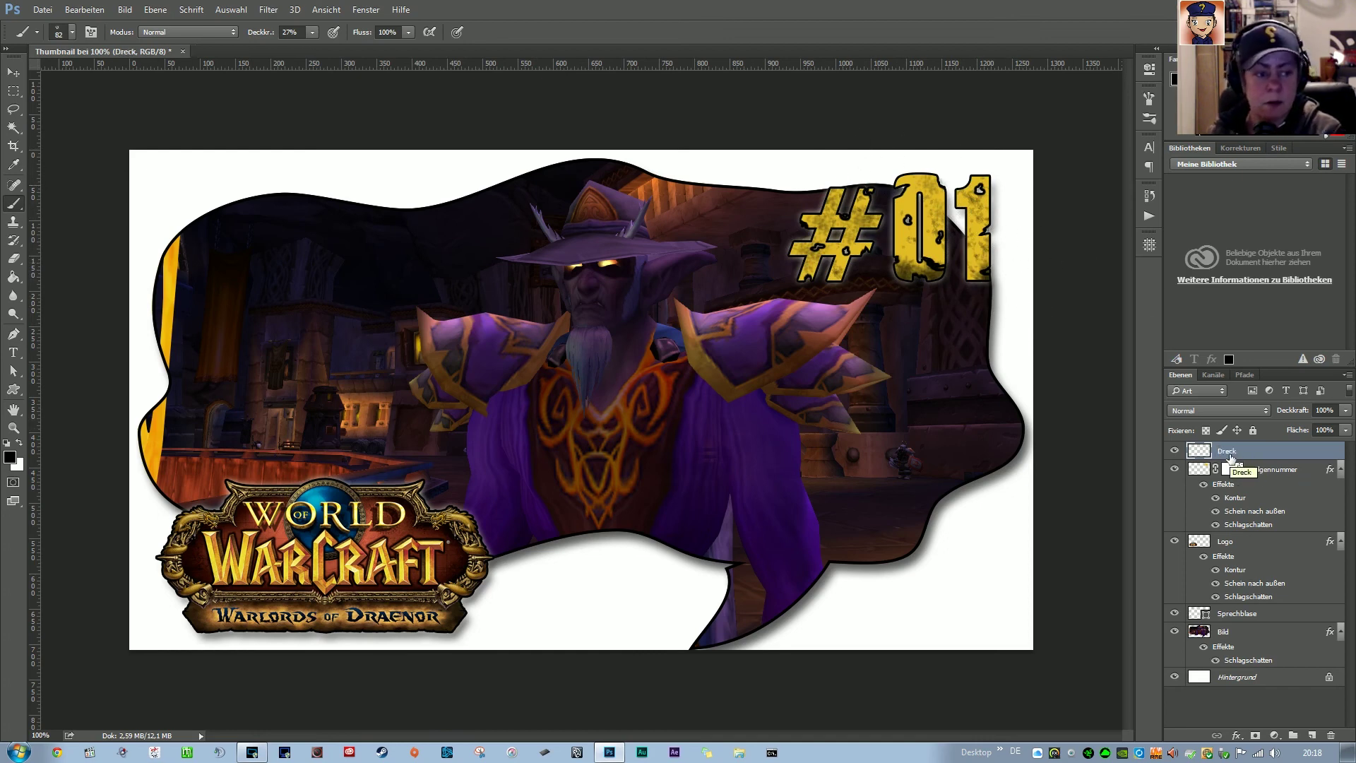
left_click(1210, 410)
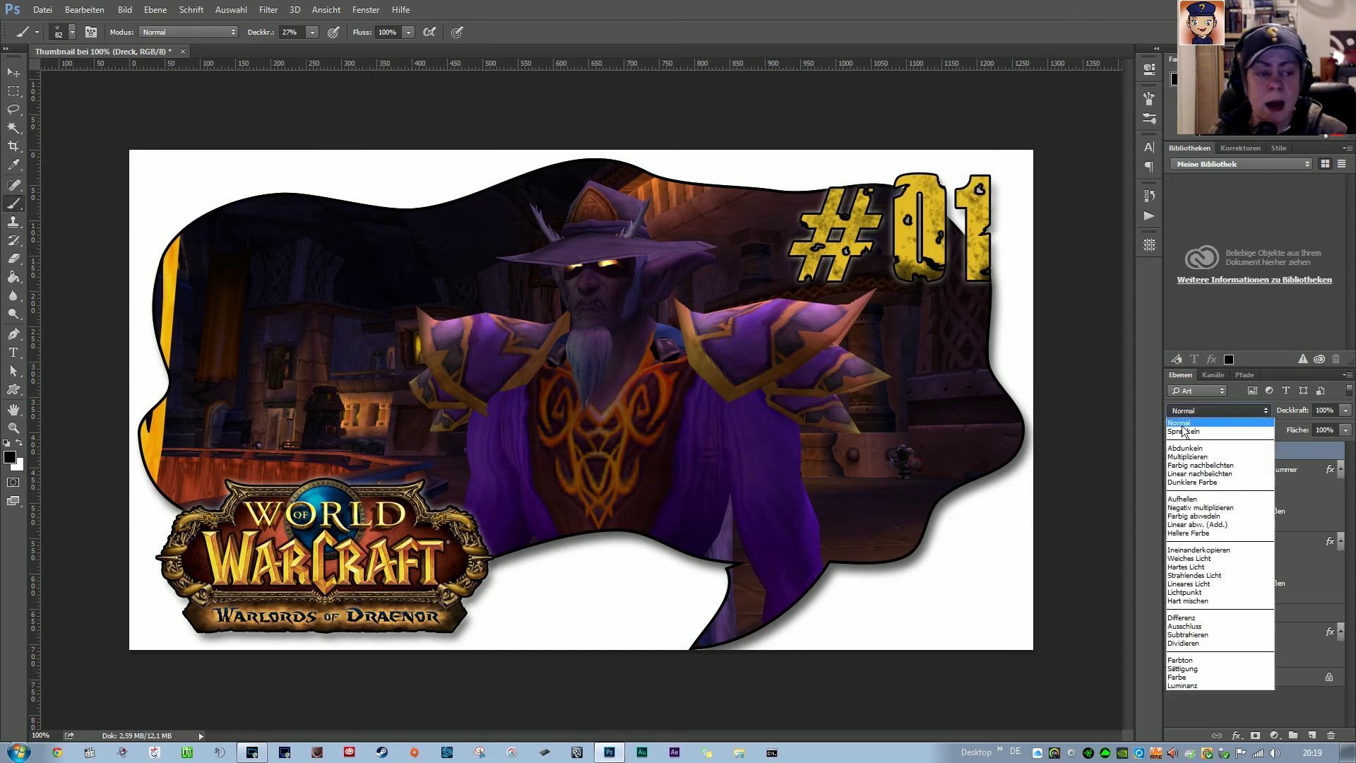
left_click(1205, 458)
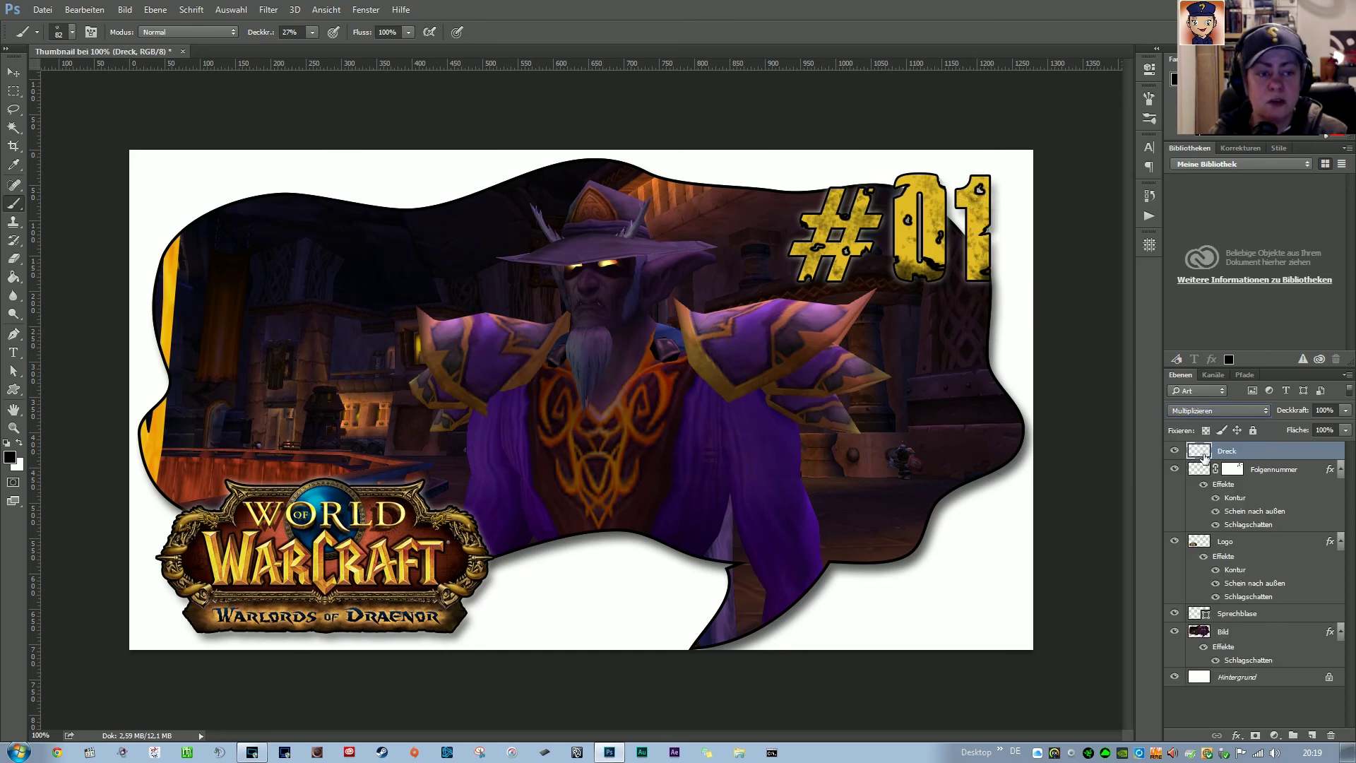
left_click(1213, 411)
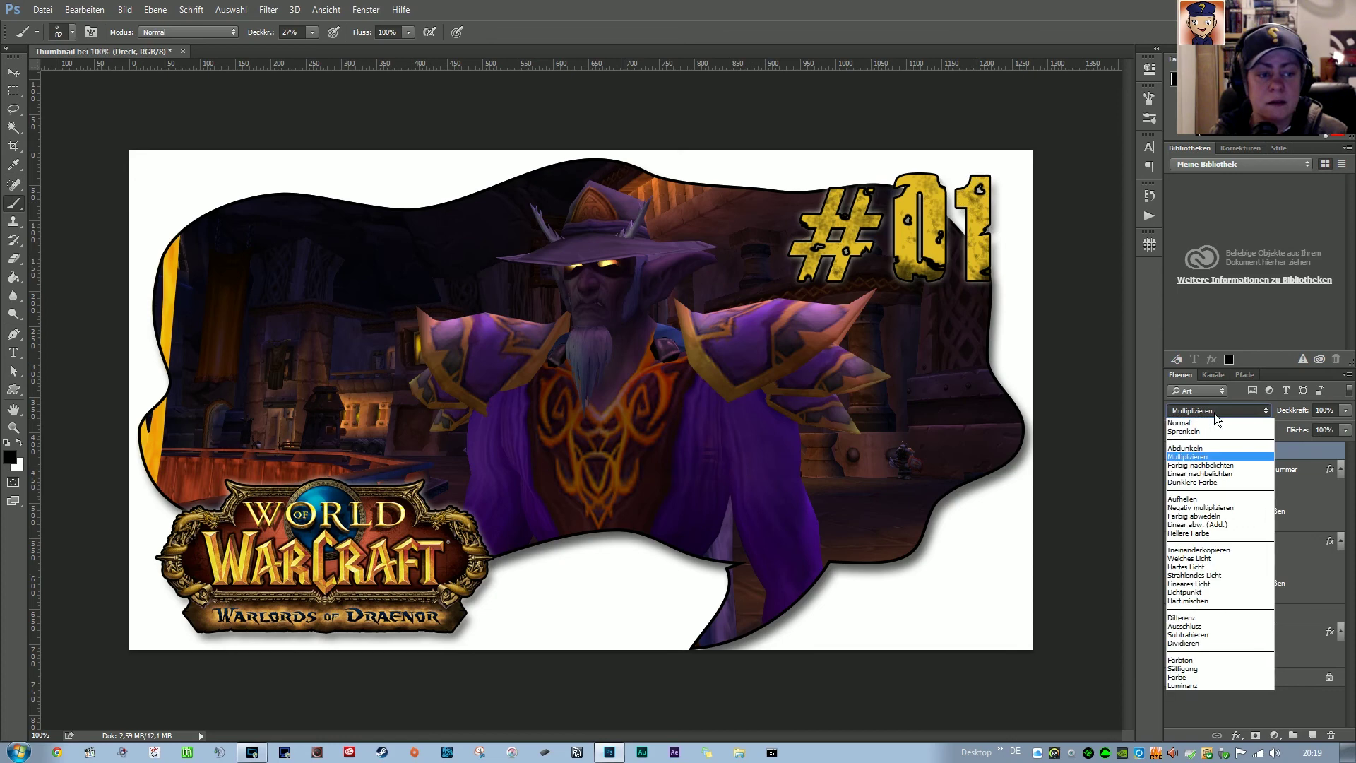
left_click(1214, 550)
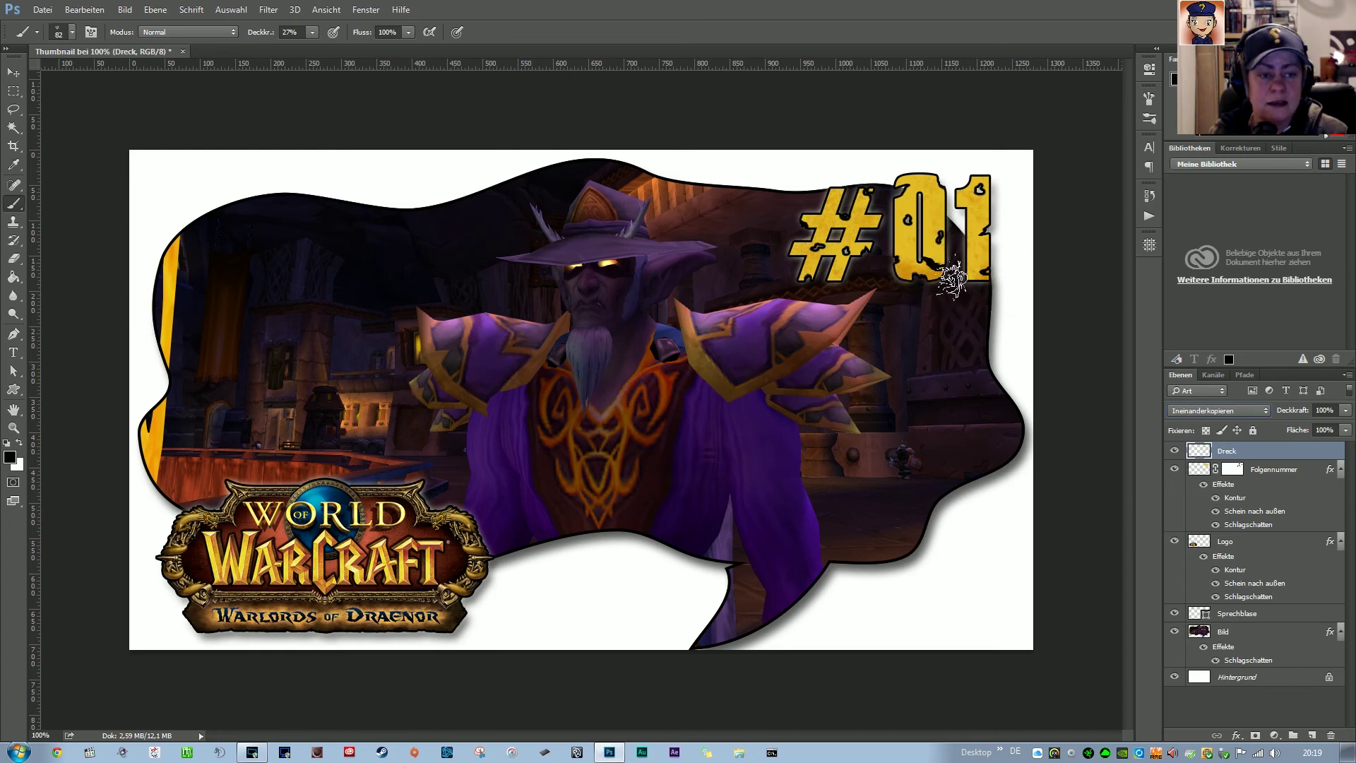
Compare Abdunkeln, Normal and Linear abw. (Add.) blending, settling on Abdunkeln
left_click(1213, 409)
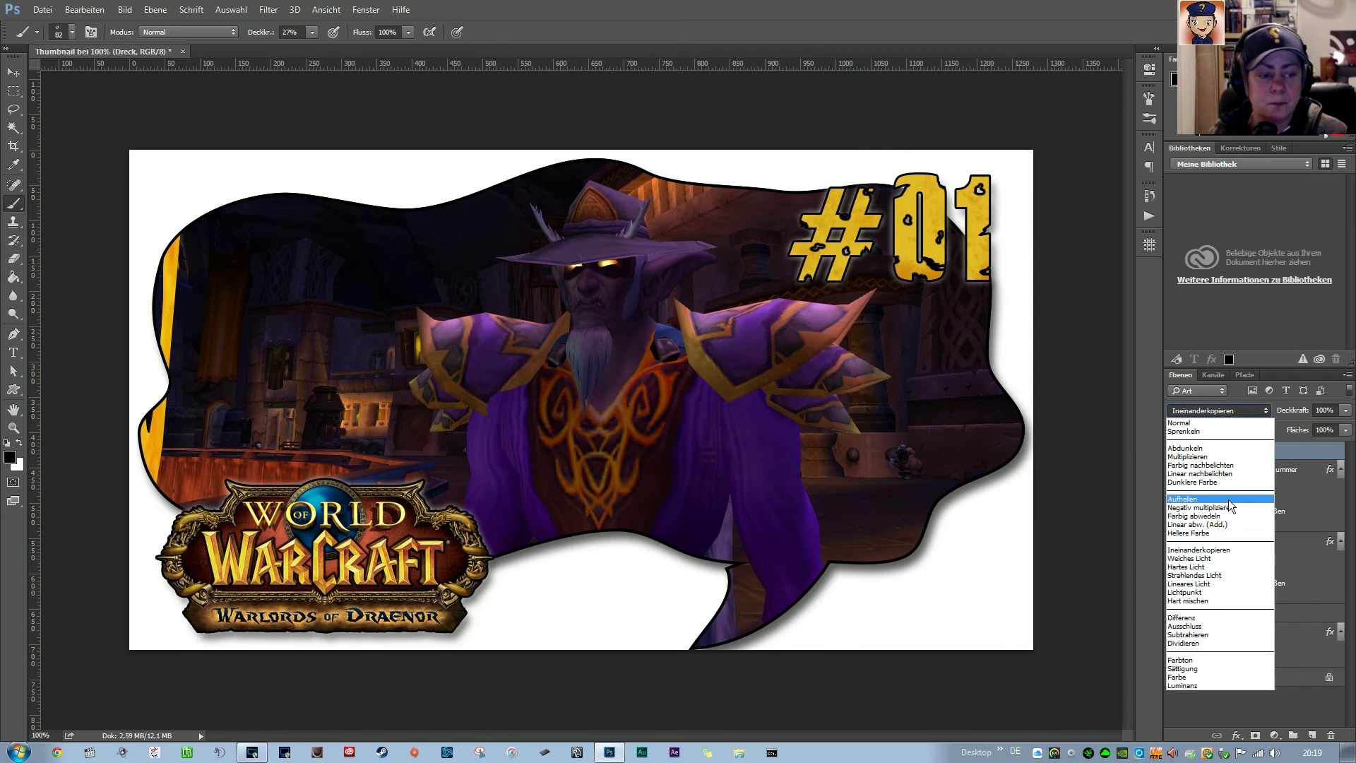
left_click(1216, 450)
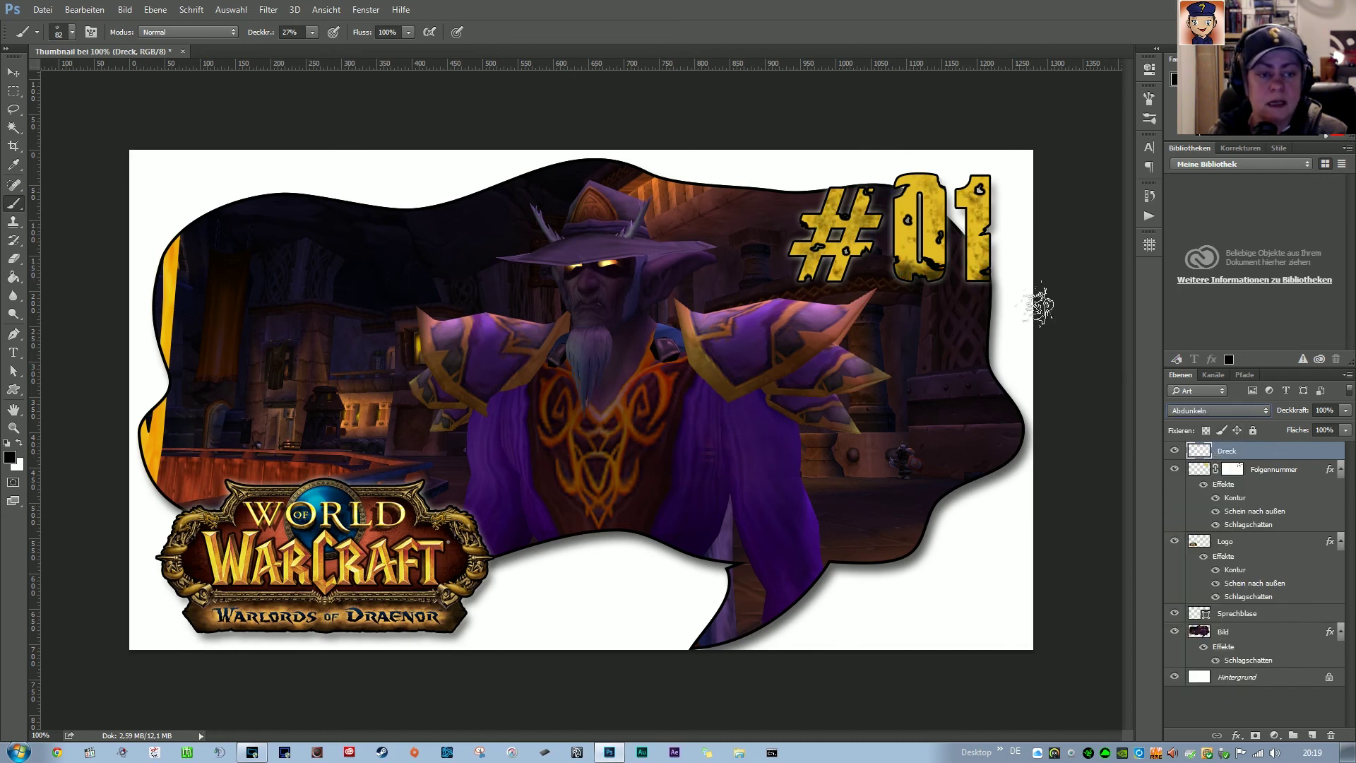
left_click(1201, 409)
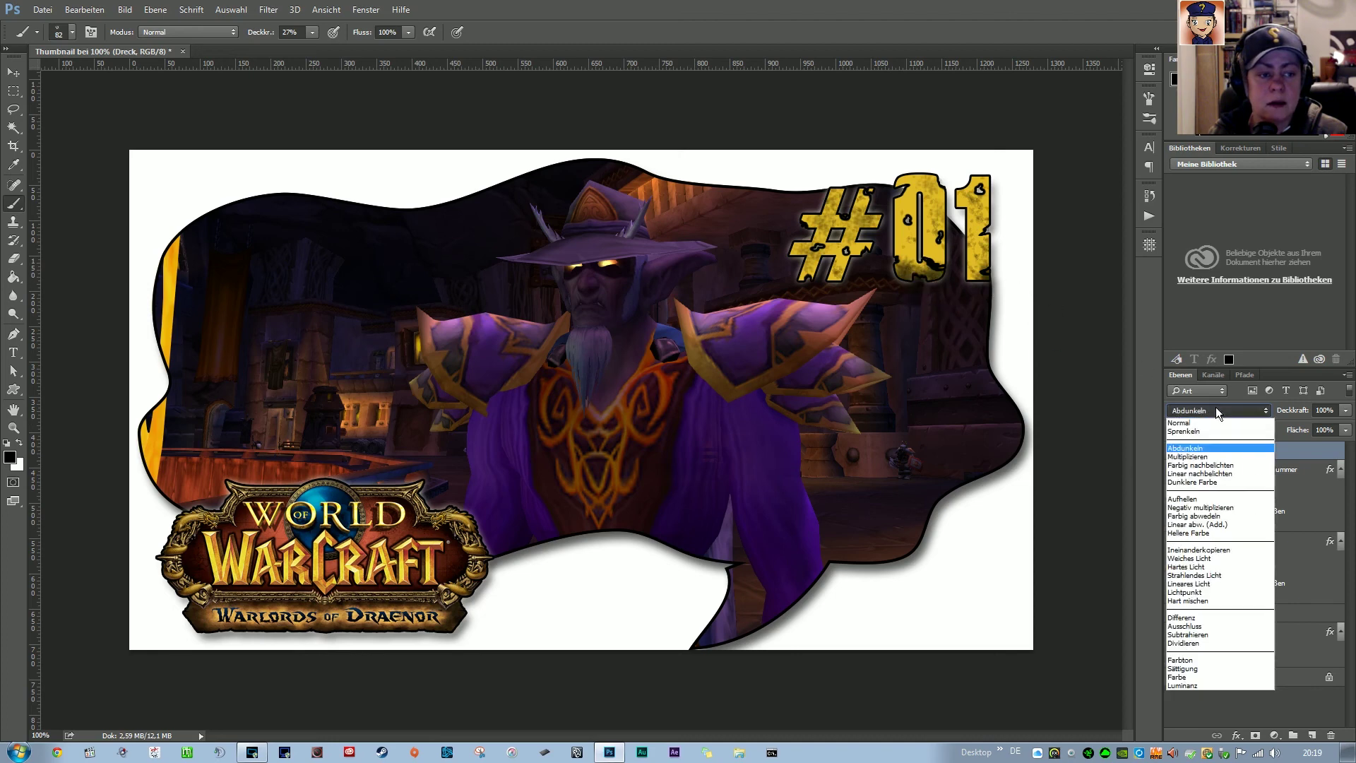
left_click(1214, 422)
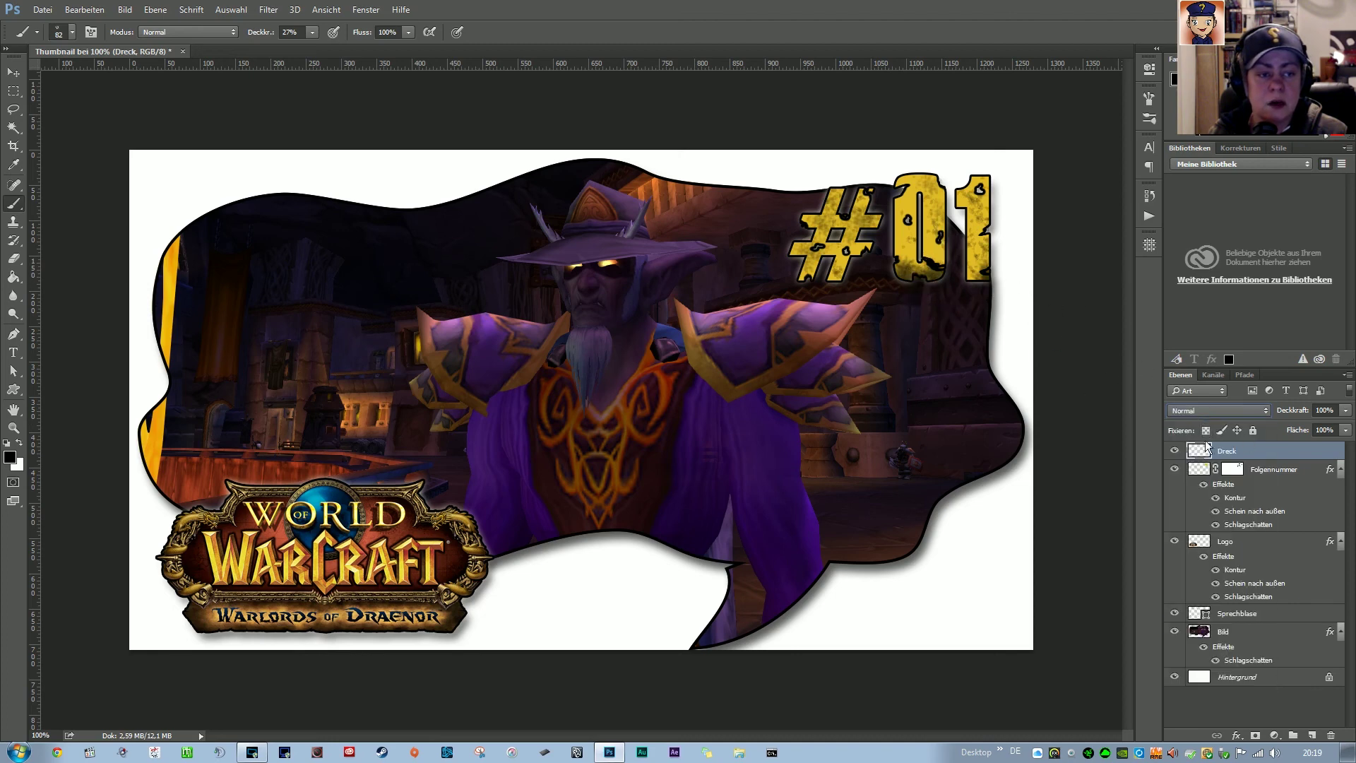
left_click(1218, 409)
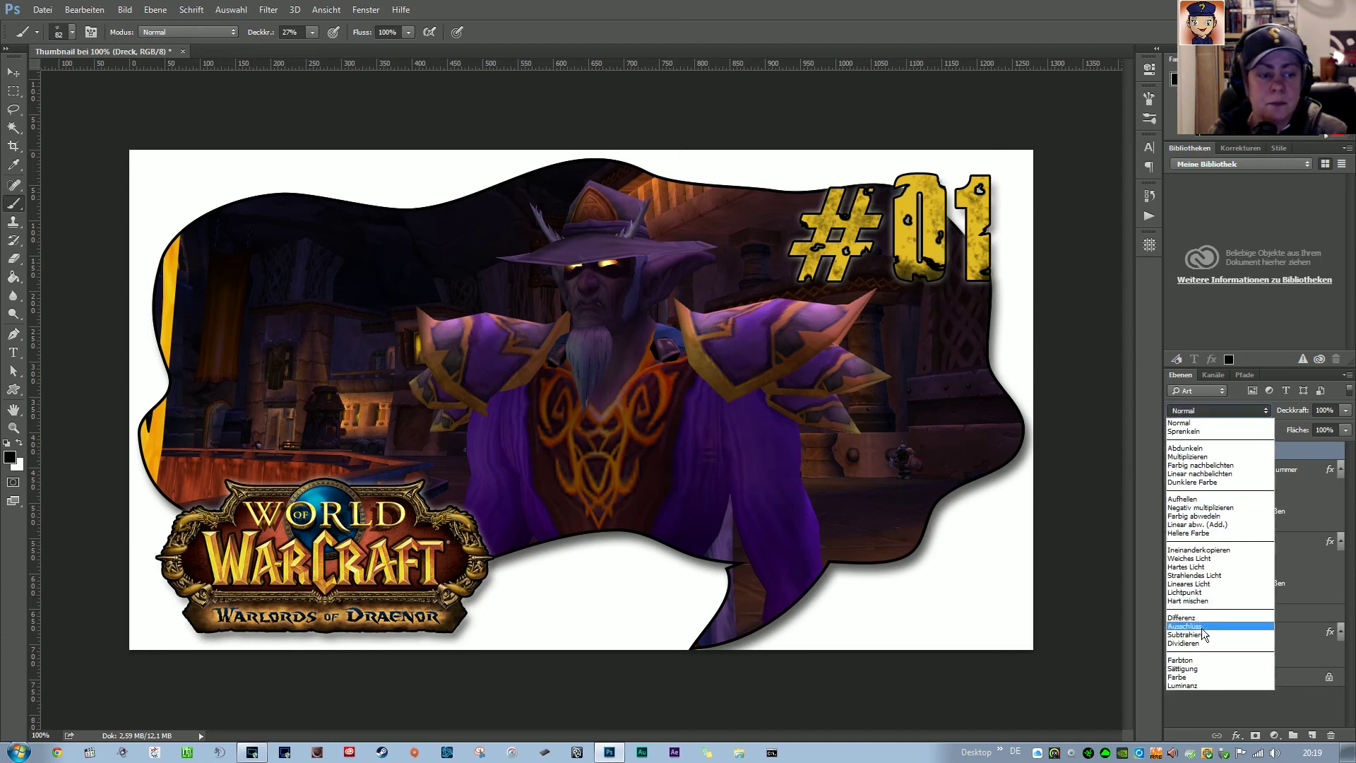
left_click(1217, 525)
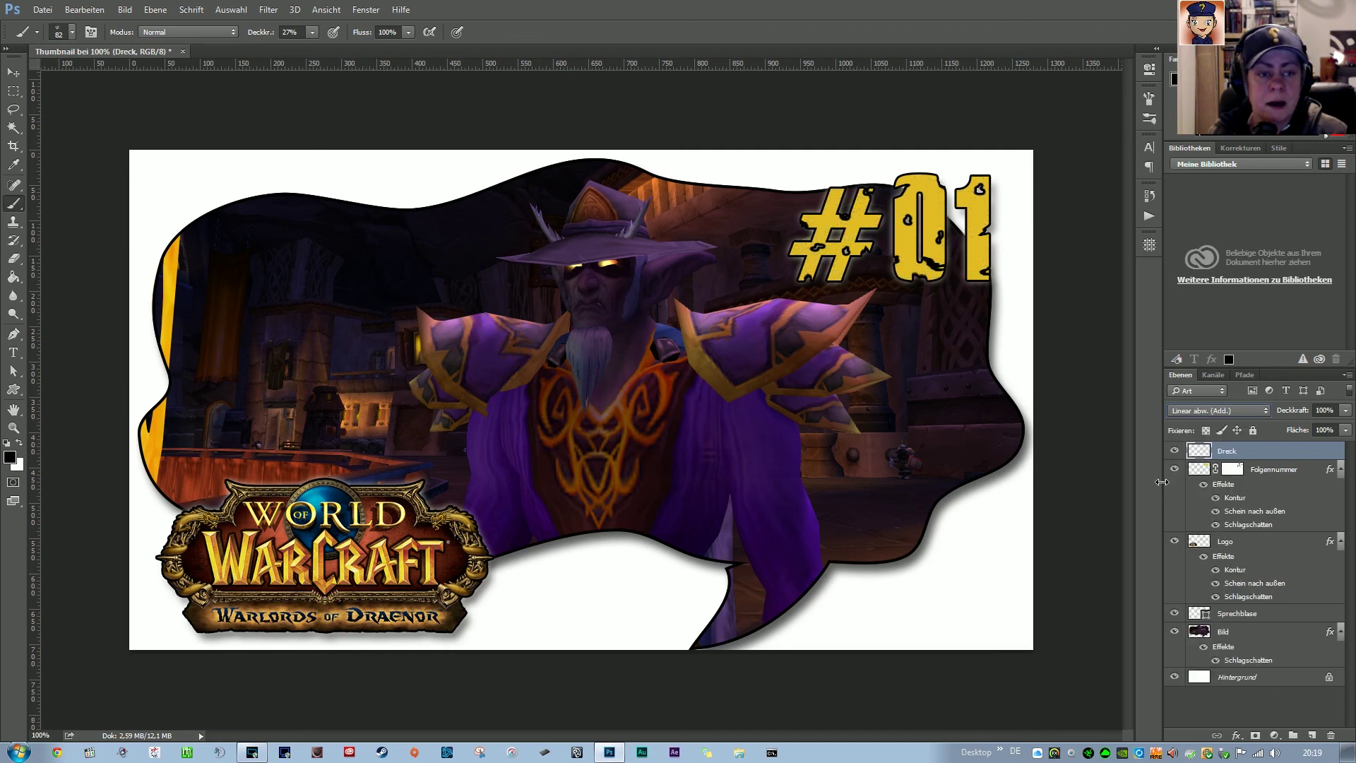
left_click(1214, 412)
left_click(1236, 435)
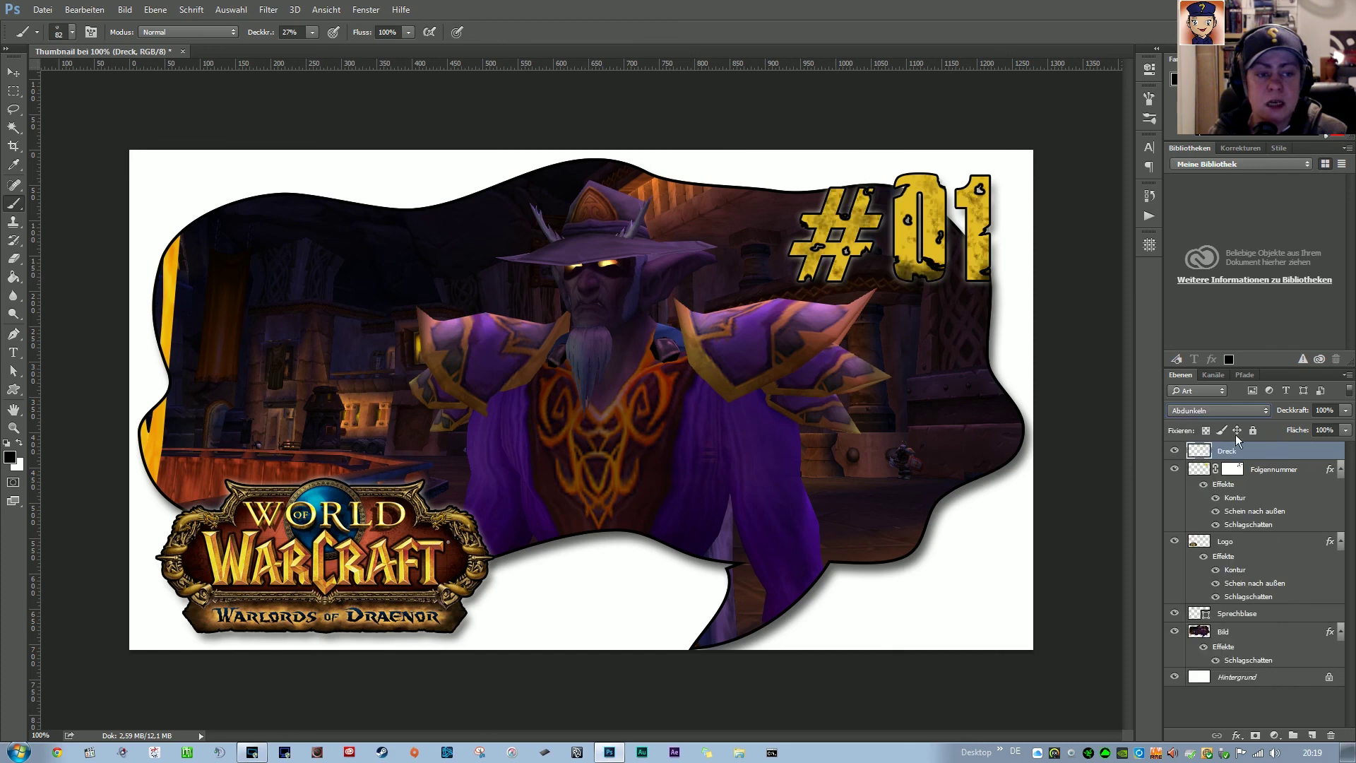
Set the Dreck layer's opacity to 78% and duplicate it as Dreck Kopie
mouse_move(1298, 413)
left_mouse_down()
mouse_move(1232, 410)
mouse_move(1262, 411)
left_mouse_up()
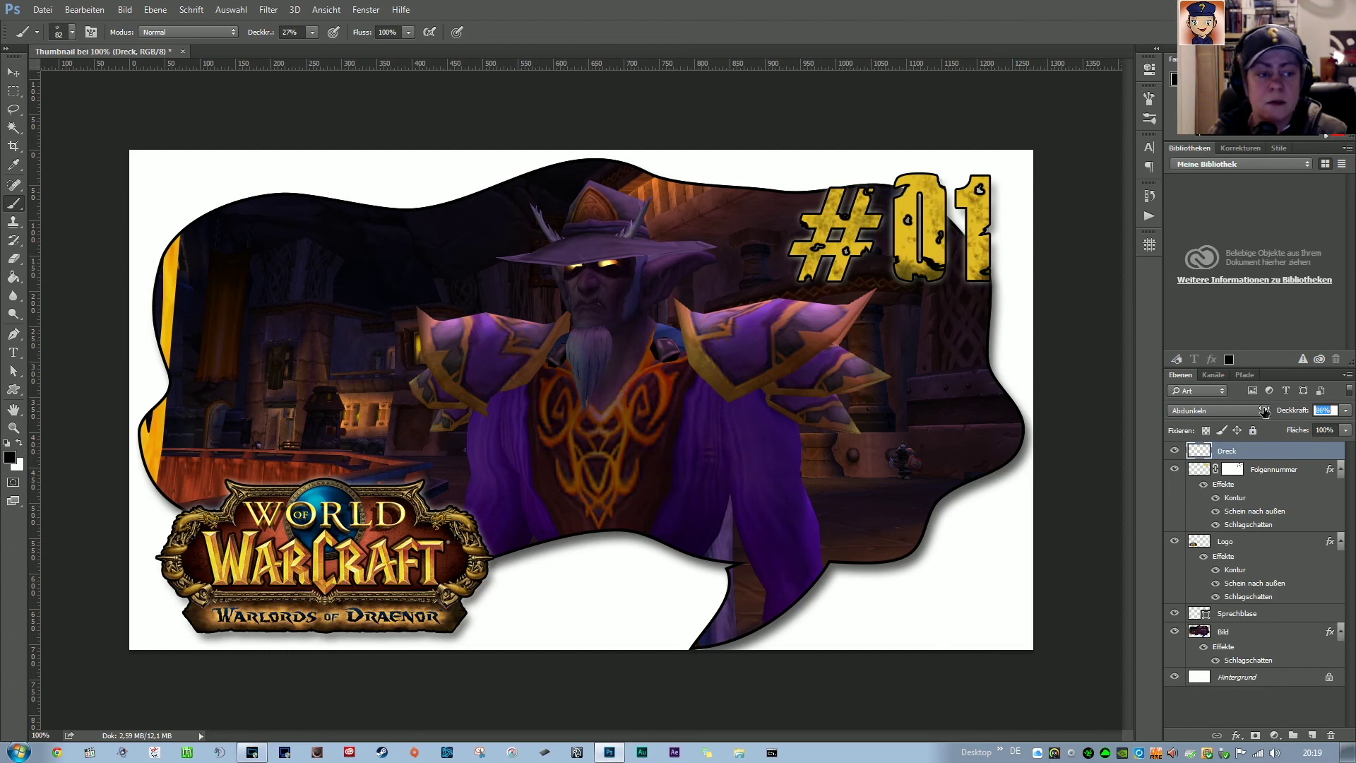
left_click_drag(1264, 412, 1293, 414)
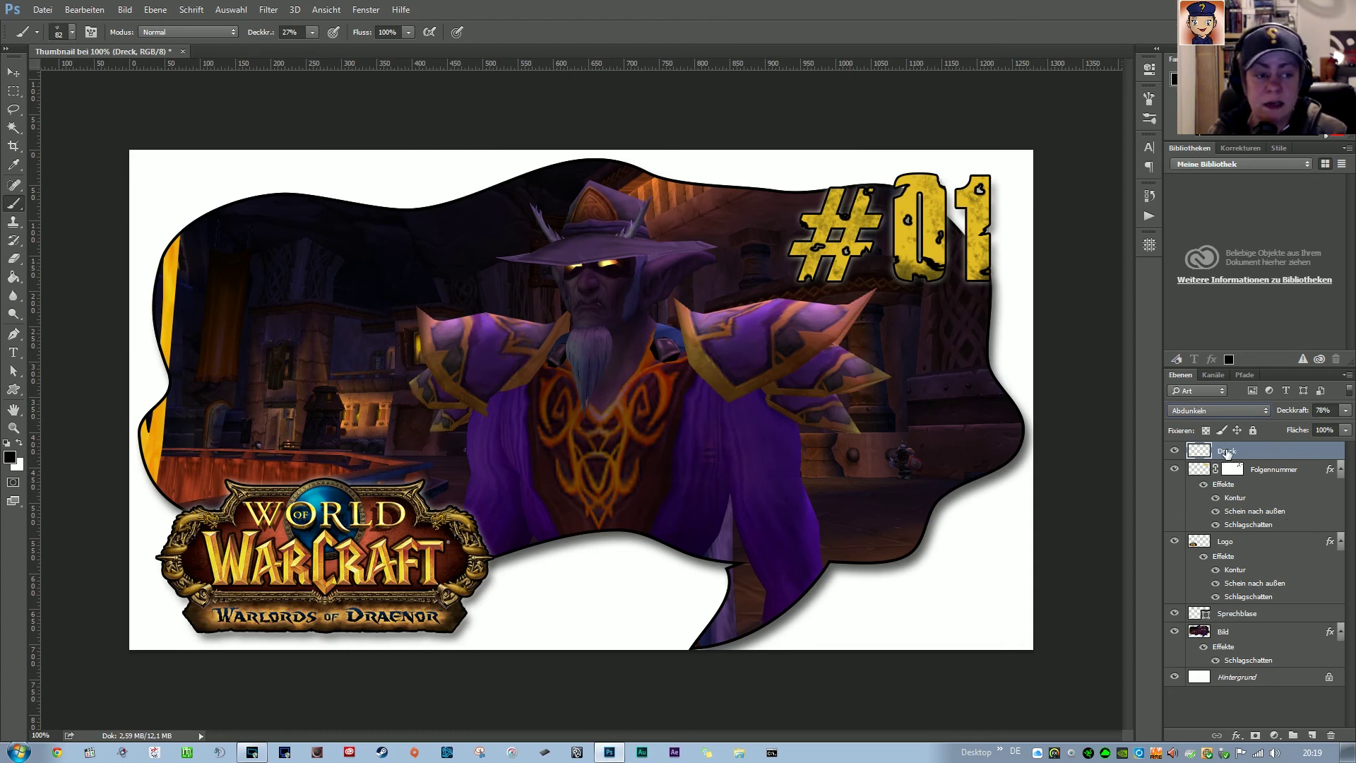
left_click_drag(1227, 452, 1314, 733)
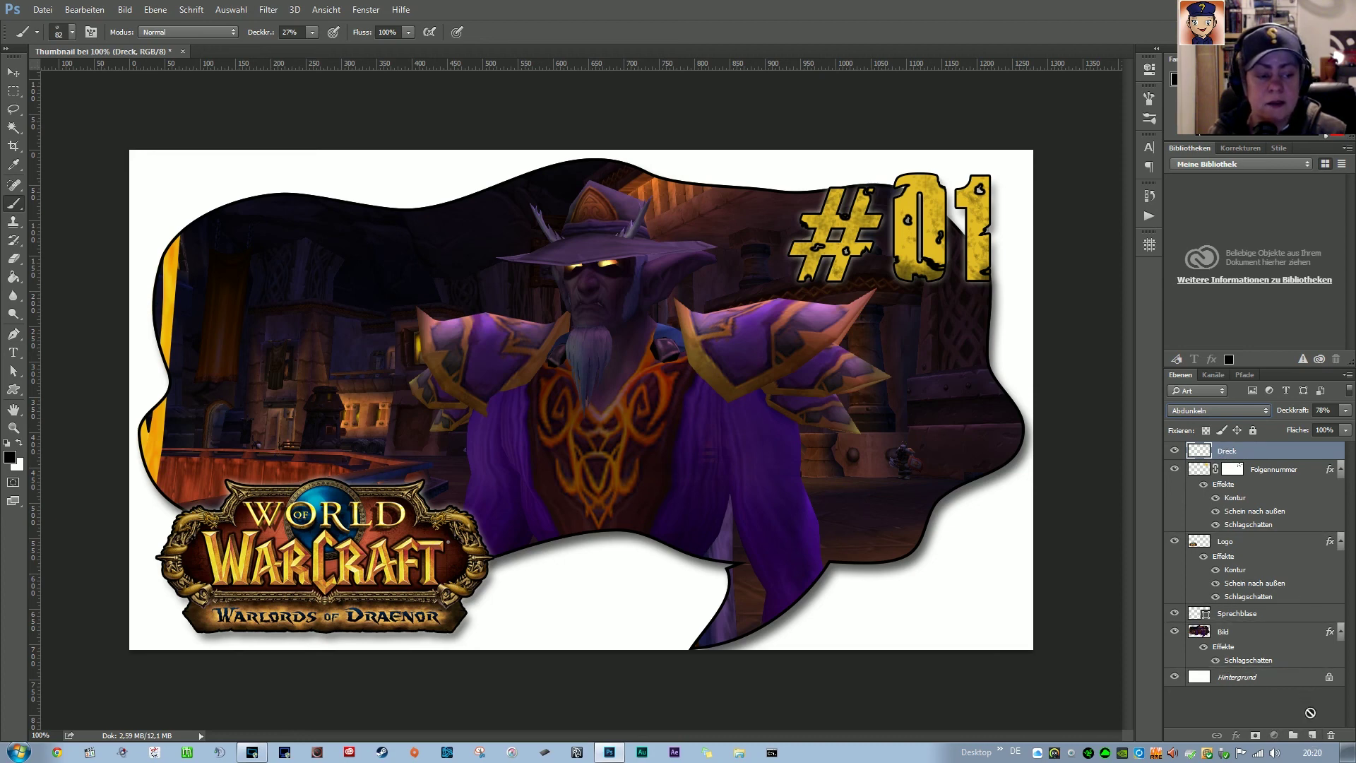
left_click_drag(1313, 737, 1312, 734)
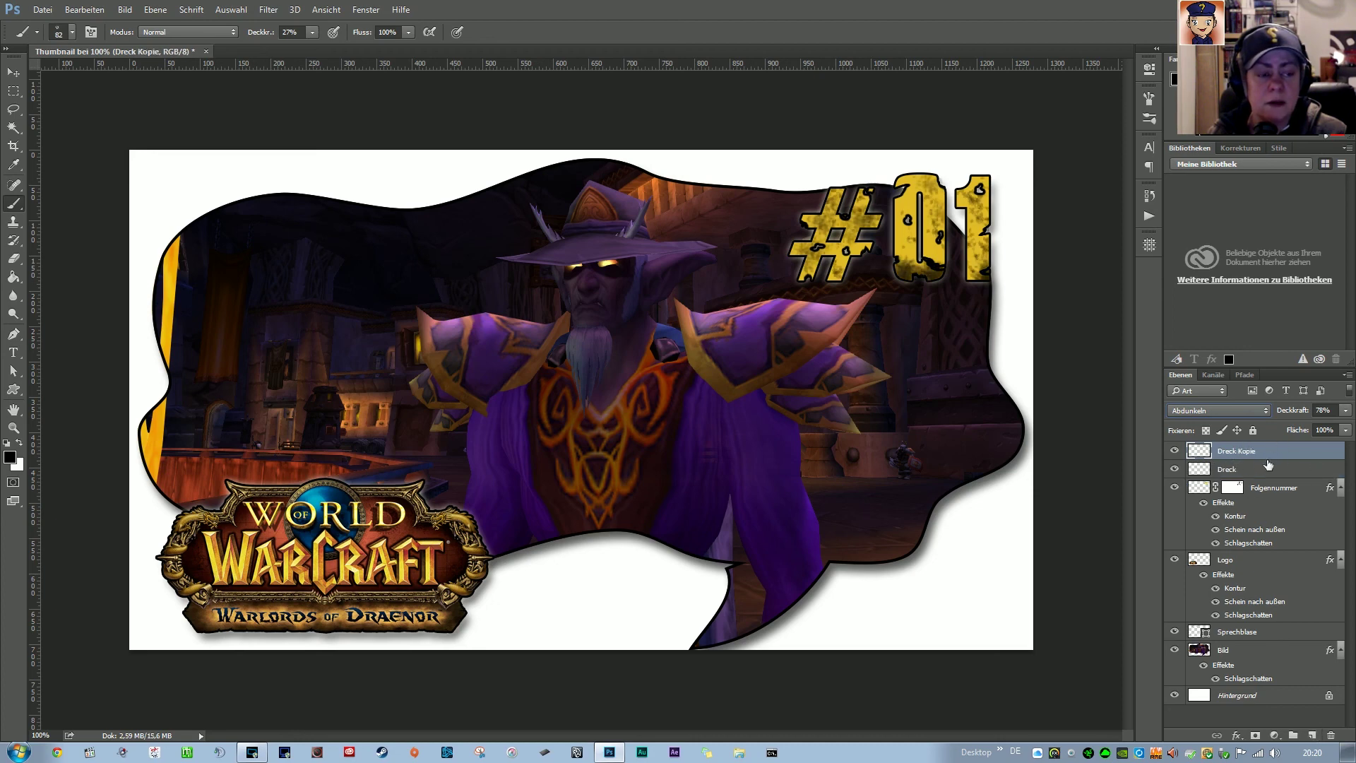
Try Sprenkeln and Hart mischen on Dreck Kopie, returning it to Abdunkeln
left_click(1231, 410)
left_click(1204, 431)
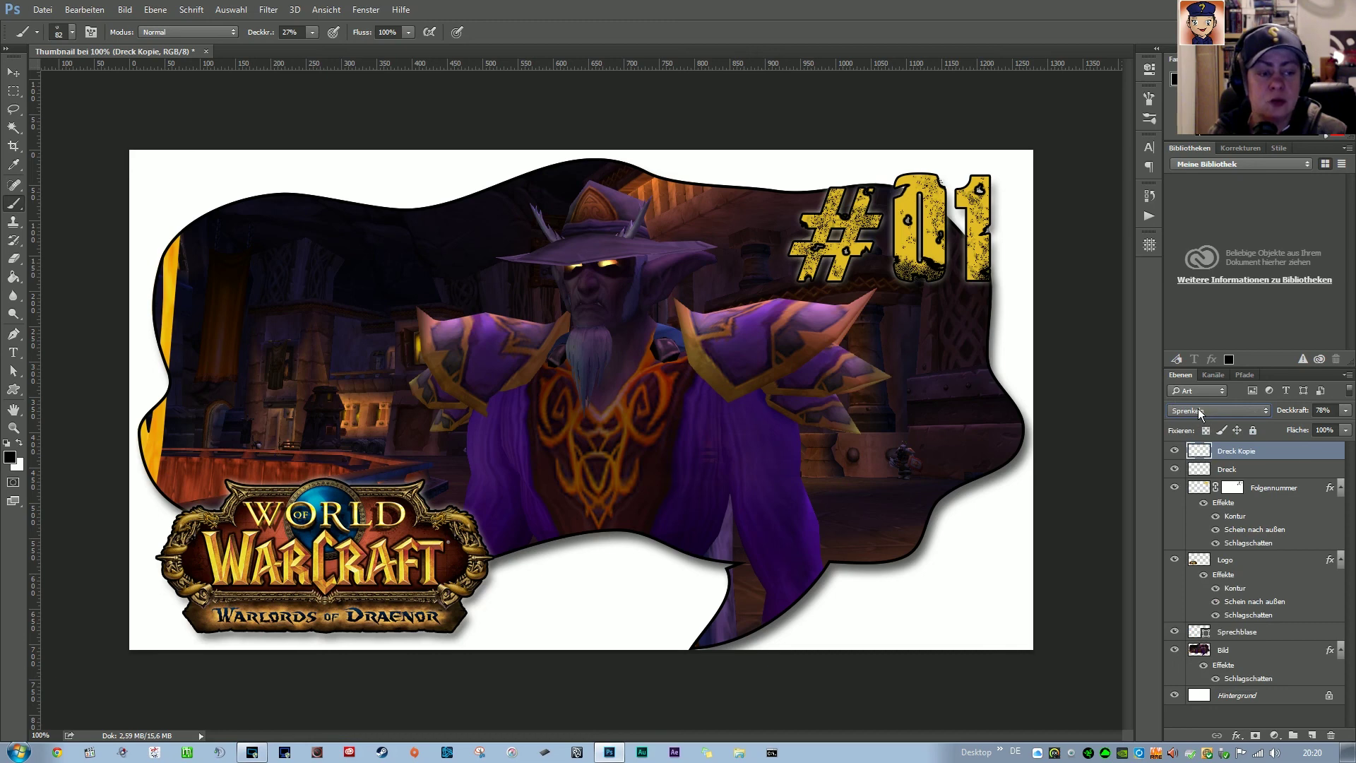
left_click(1198, 410)
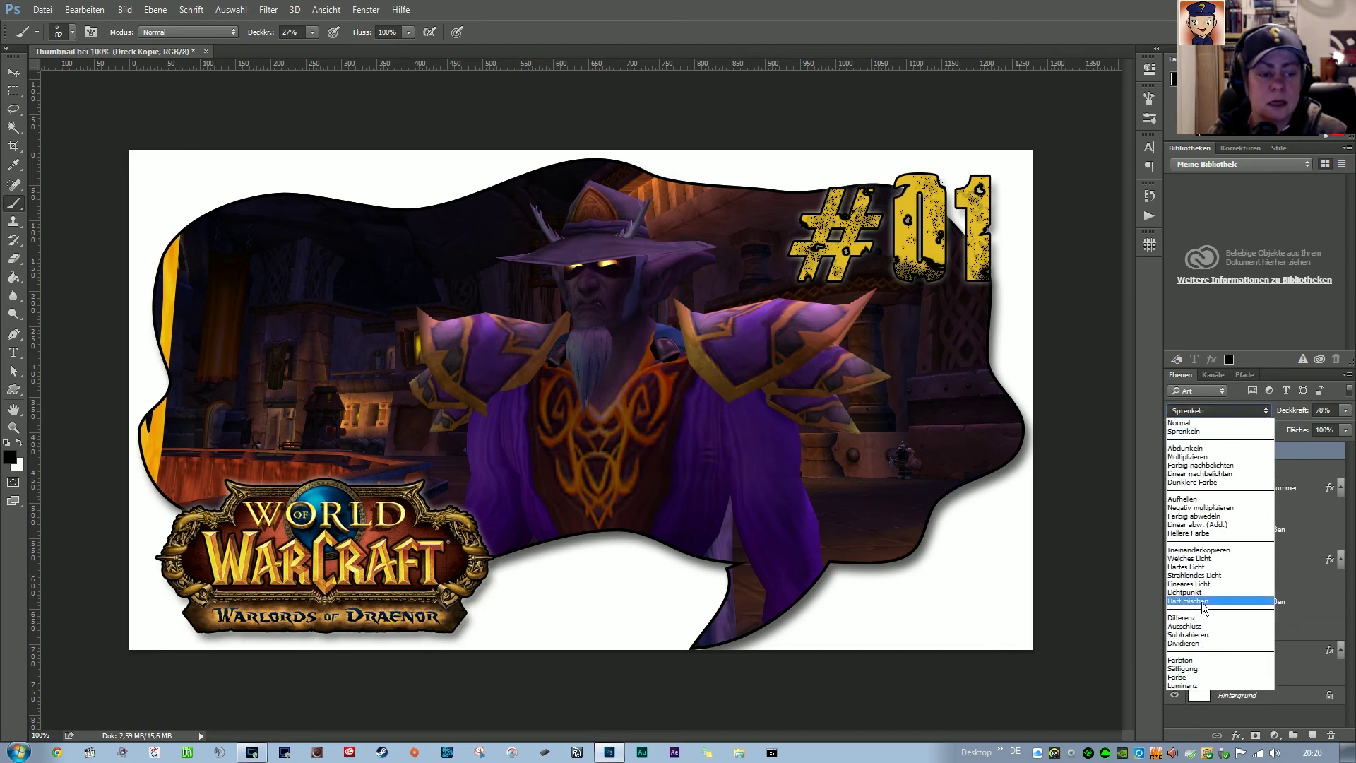
left_click(1205, 600)
left_click(1216, 410)
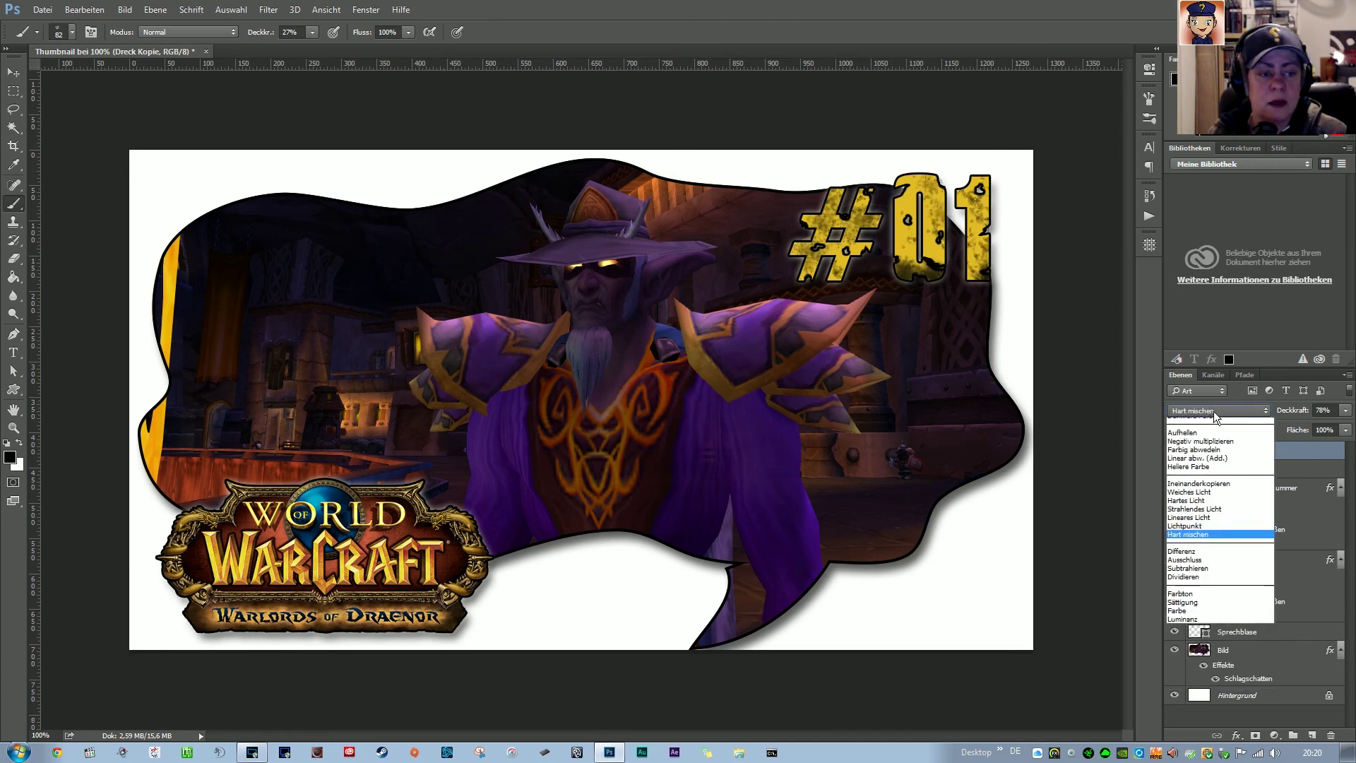
left_click(1207, 452)
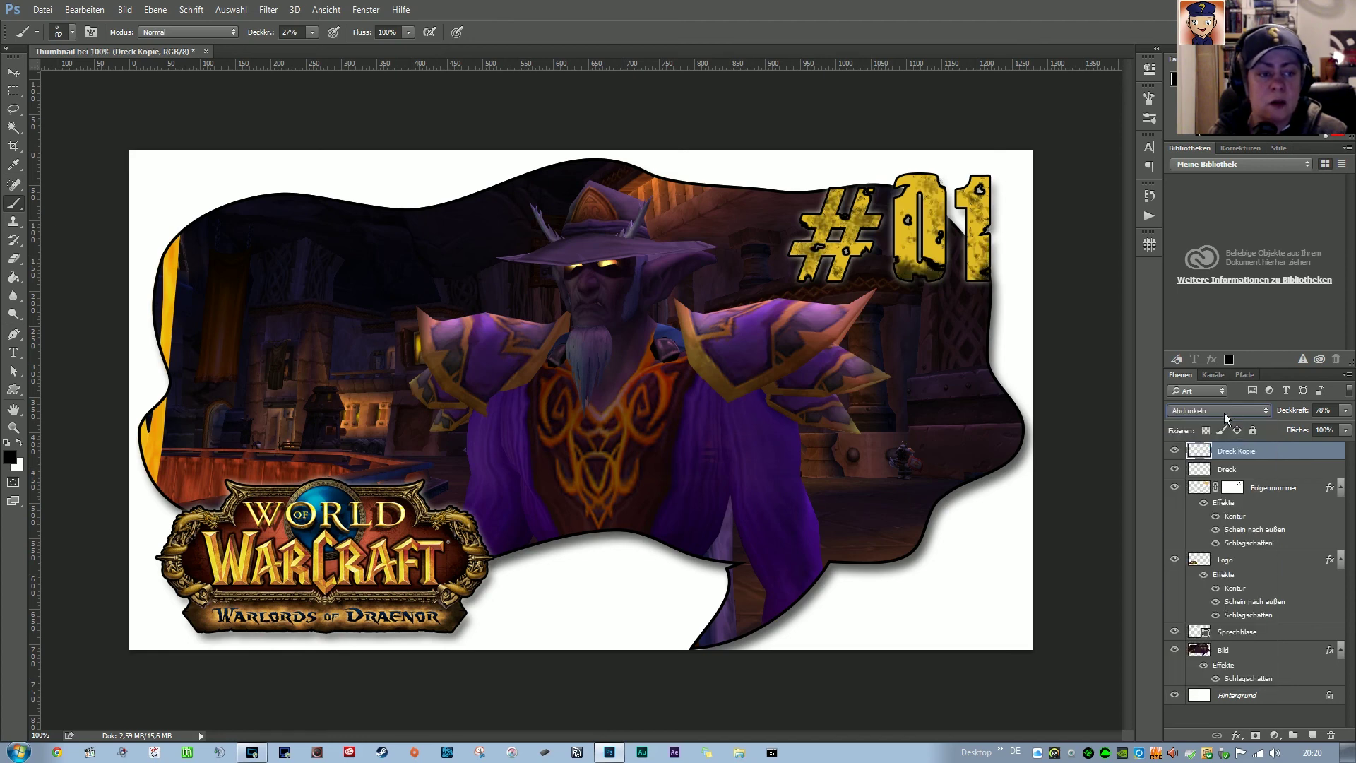
Lower Dreck Kopie to 47% opacity, then delete the duplicate layer
mouse_move(1290, 414)
left_mouse_down()
mouse_move(1323, 412)
mouse_move(1304, 414)
left_mouse_up()
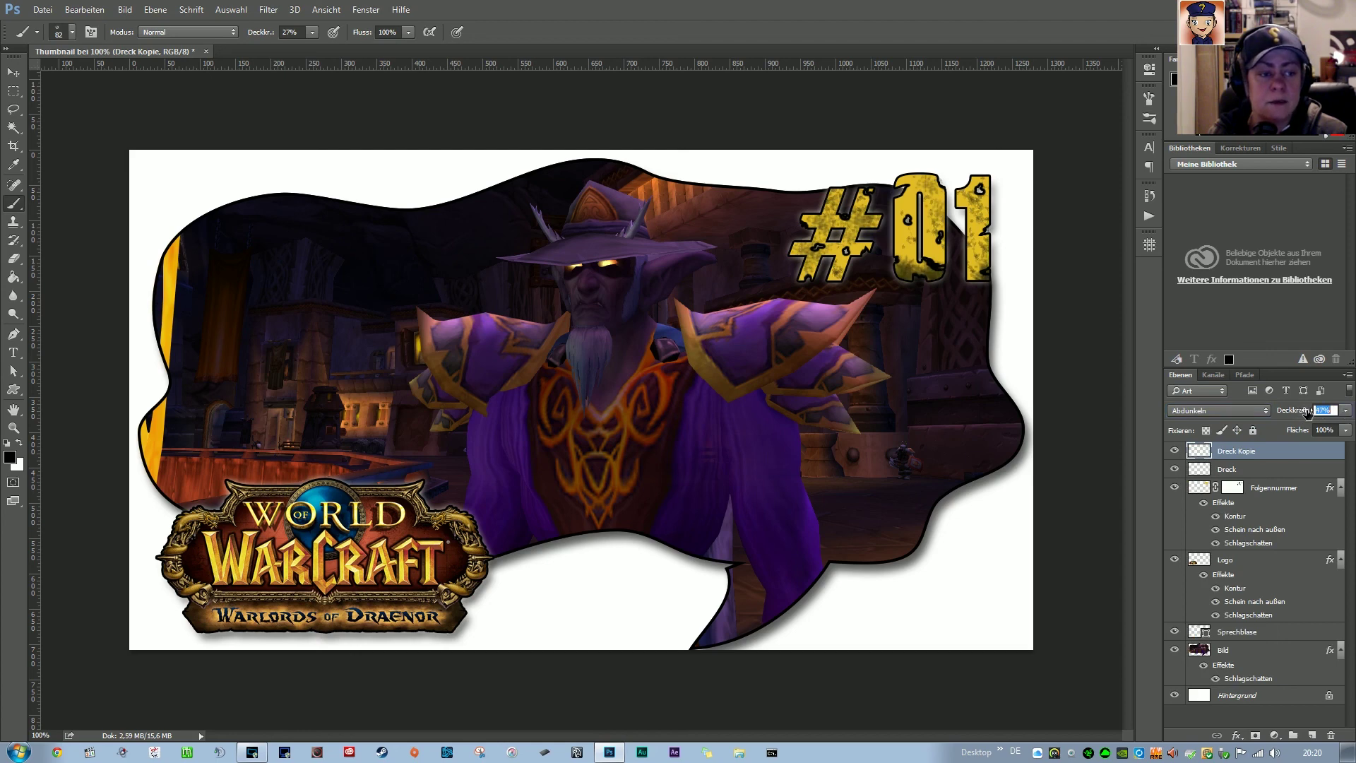
key("Return")
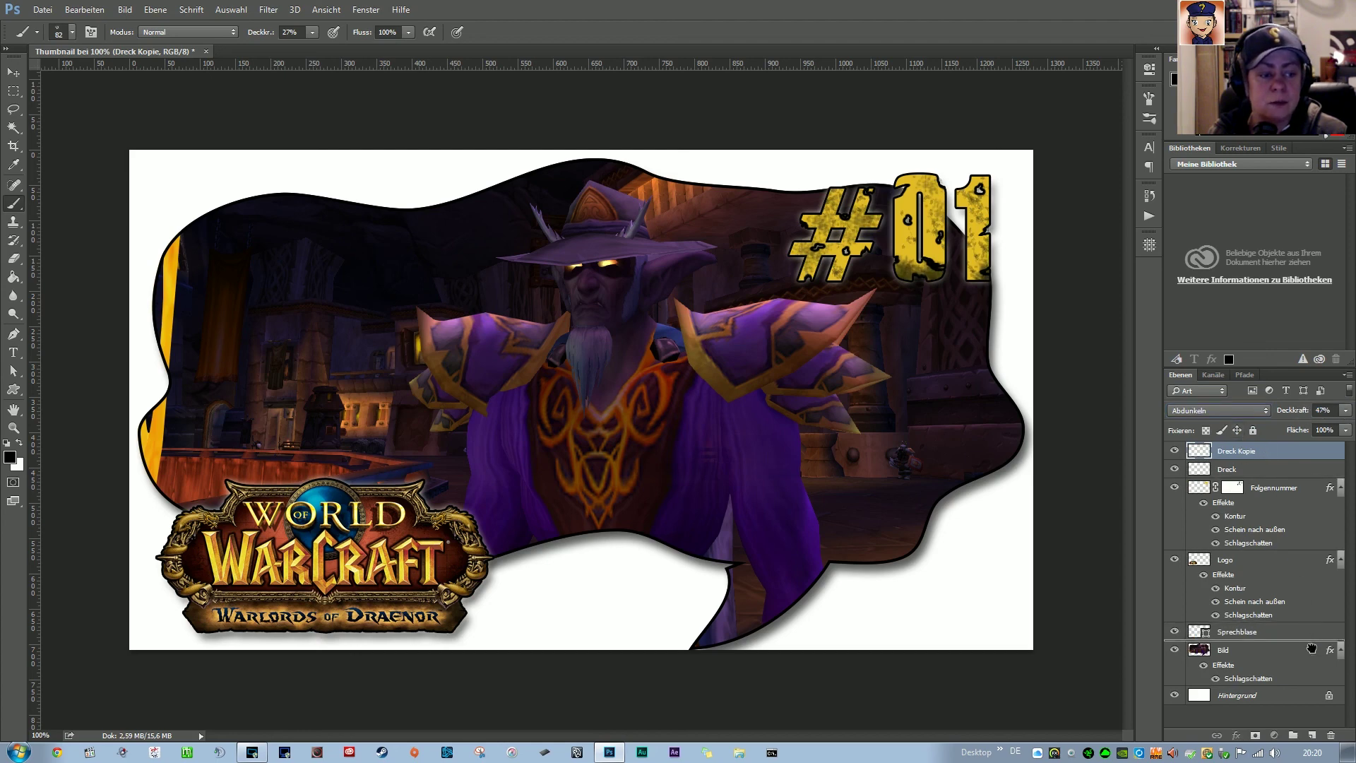
left_click_drag(1267, 451, 1331, 735)
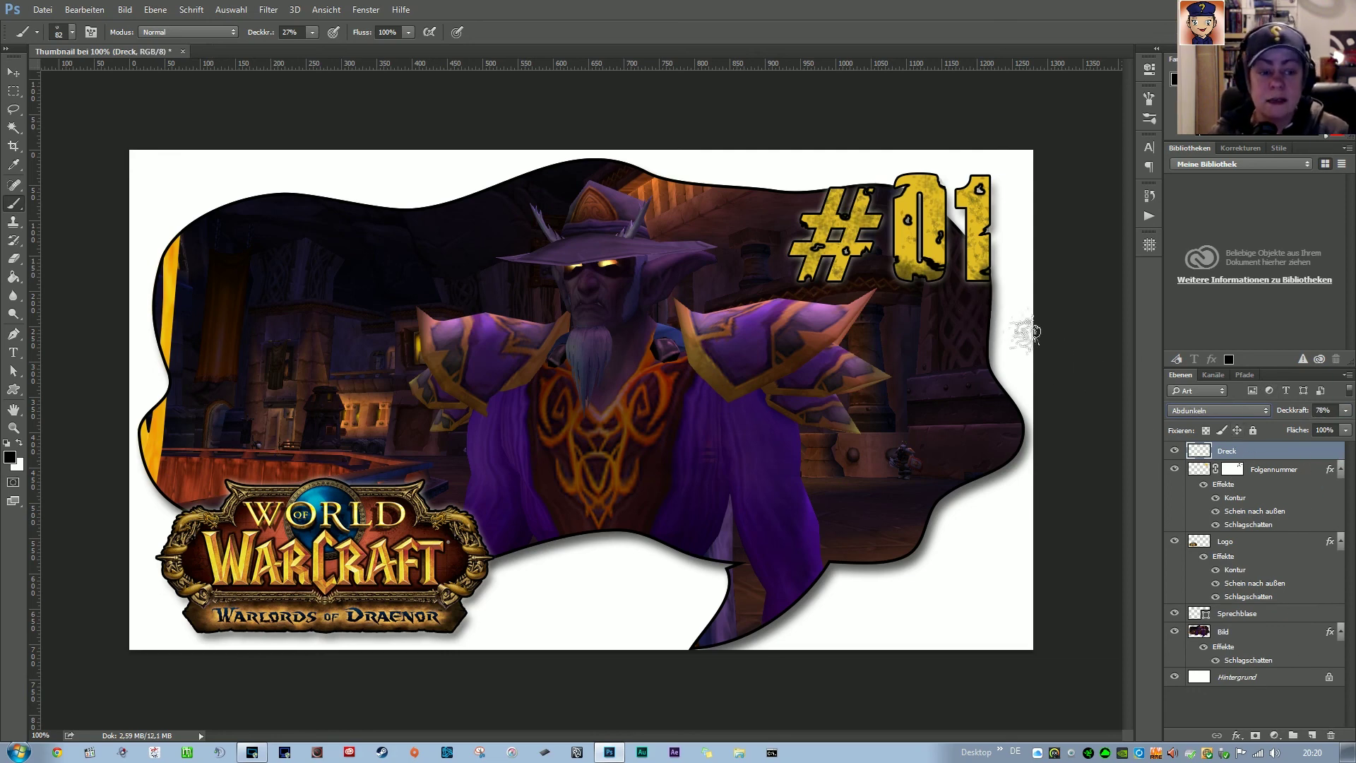
Hide the white Hintergrund layer so transparency shows around the artwork
left_click(1175, 677)
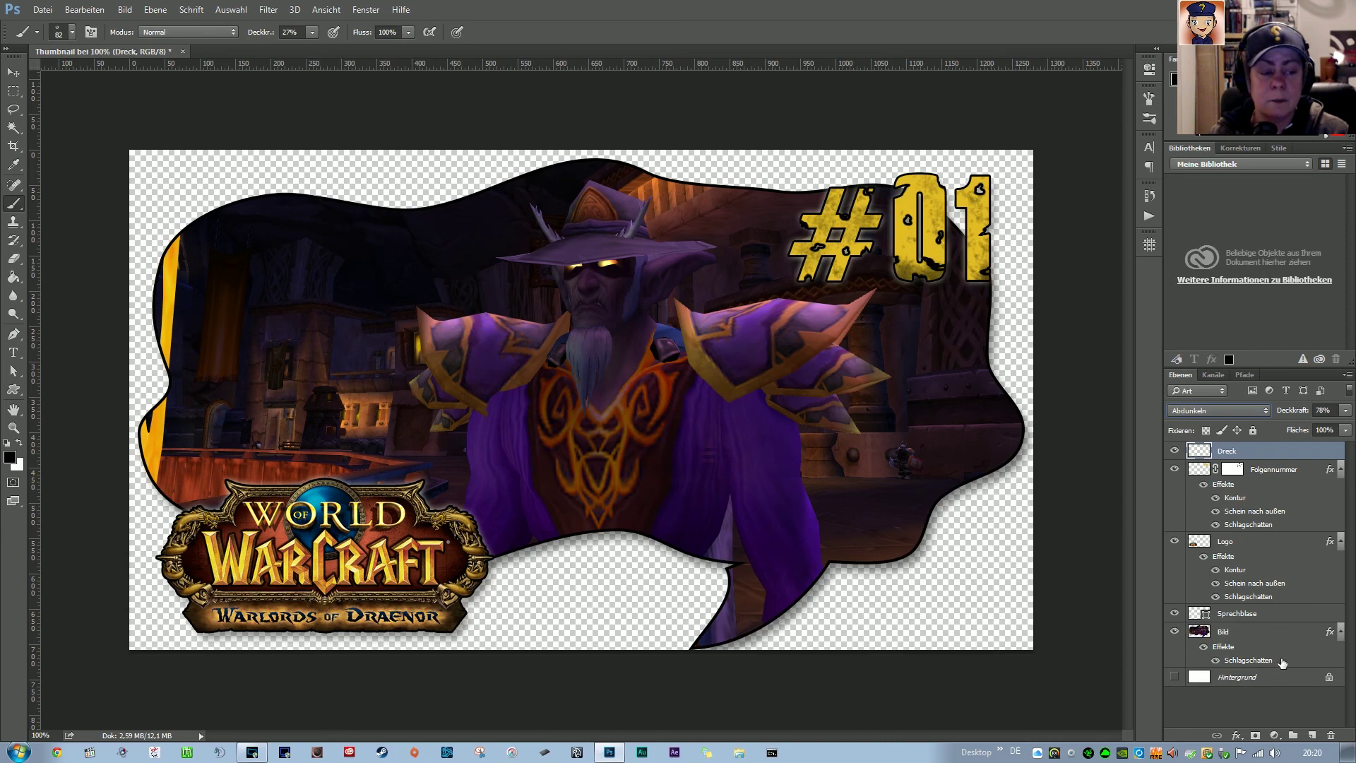
left_click(42, 10)
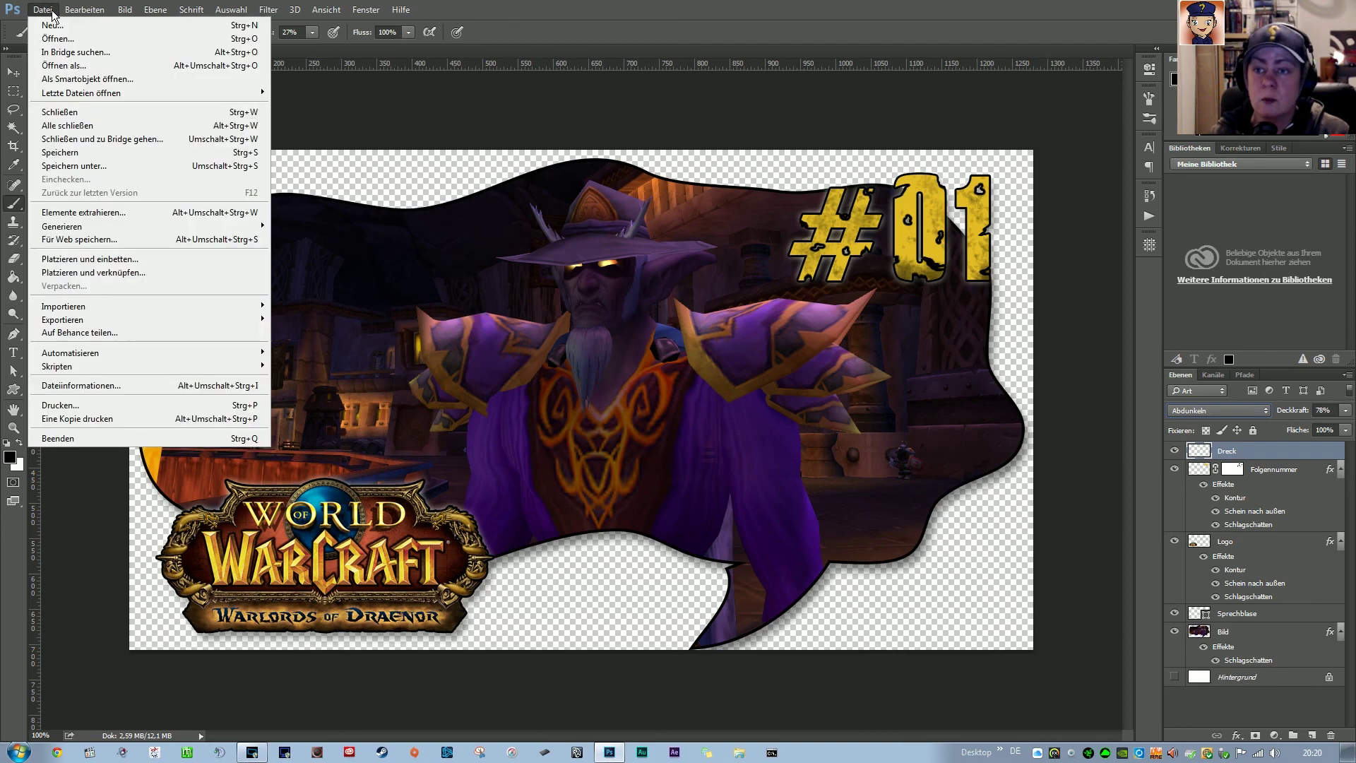
Save the thumbnail to the Desktop as the PNG Thumbnail_WoW, accepting the default PNG options
left_click(101, 168)
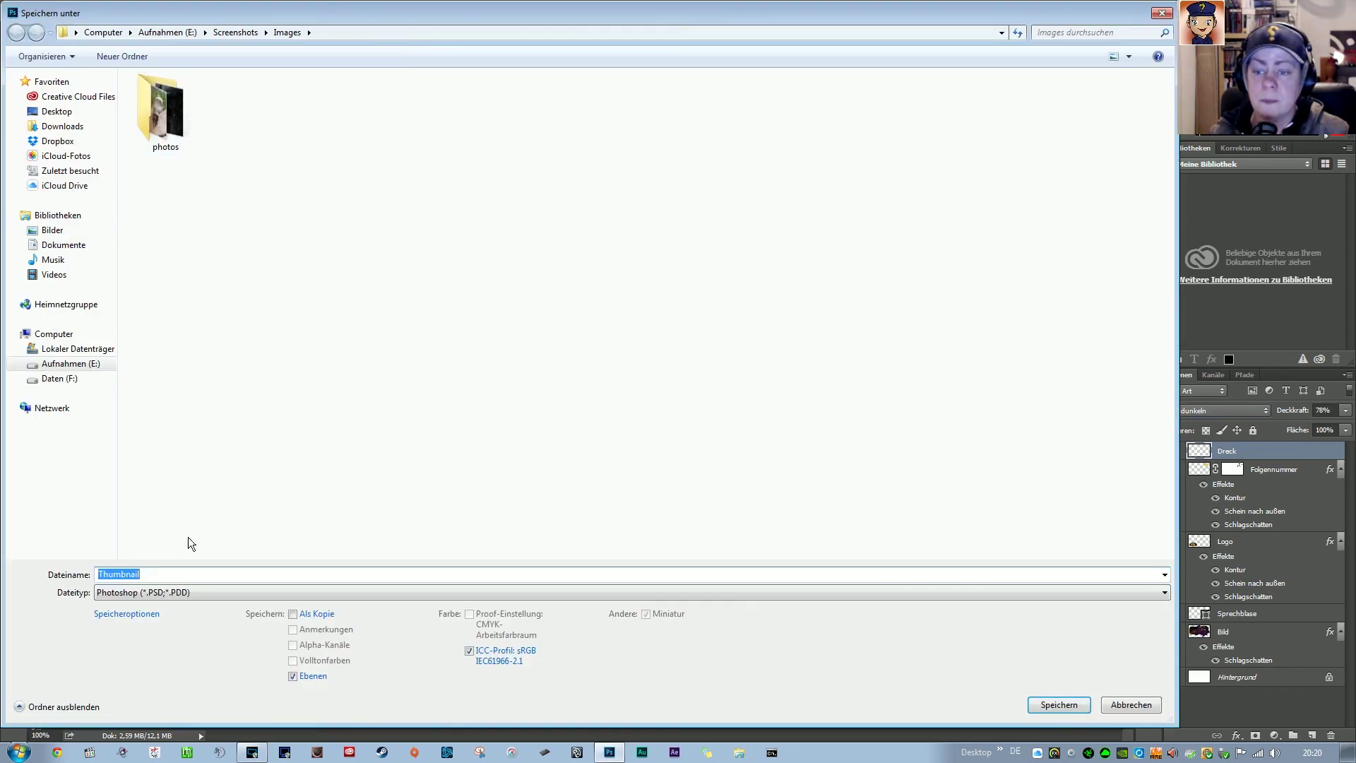
left_click(196, 595)
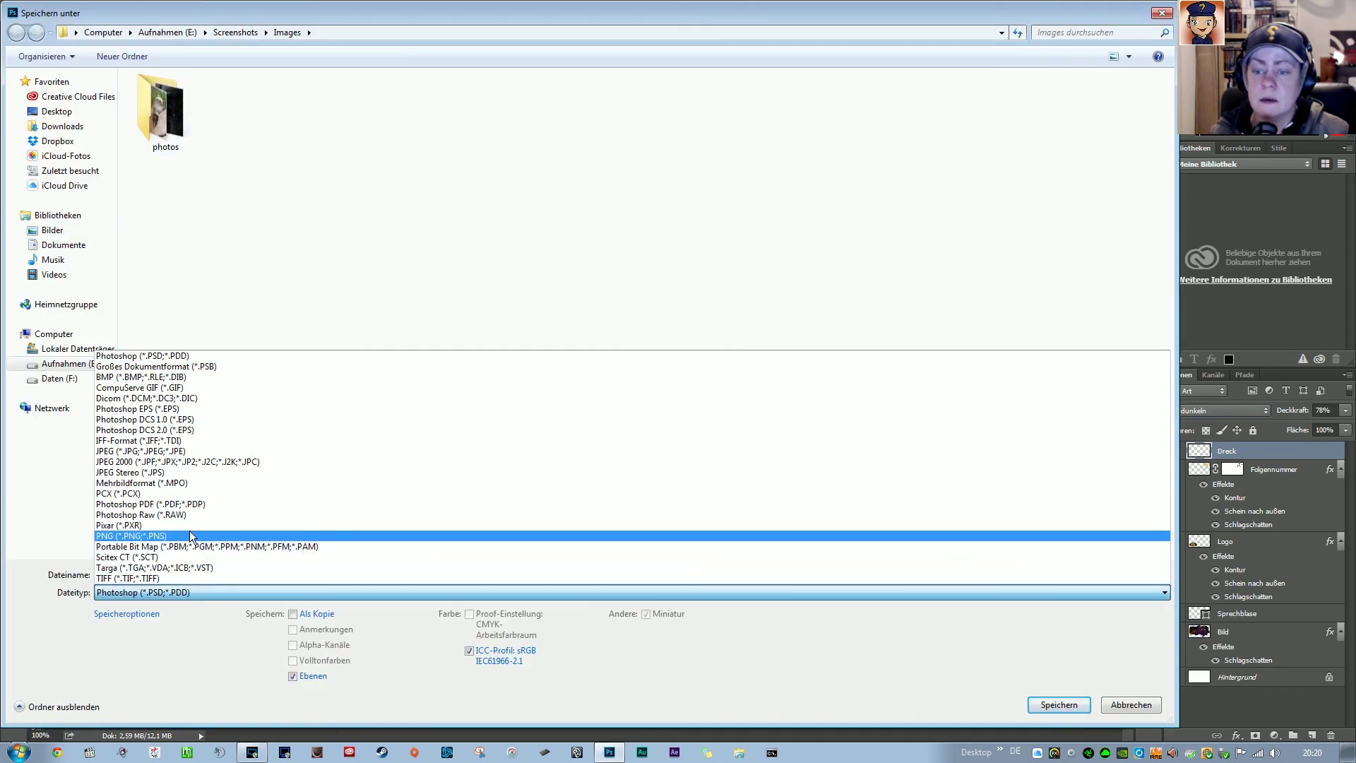
left_click(151, 537)
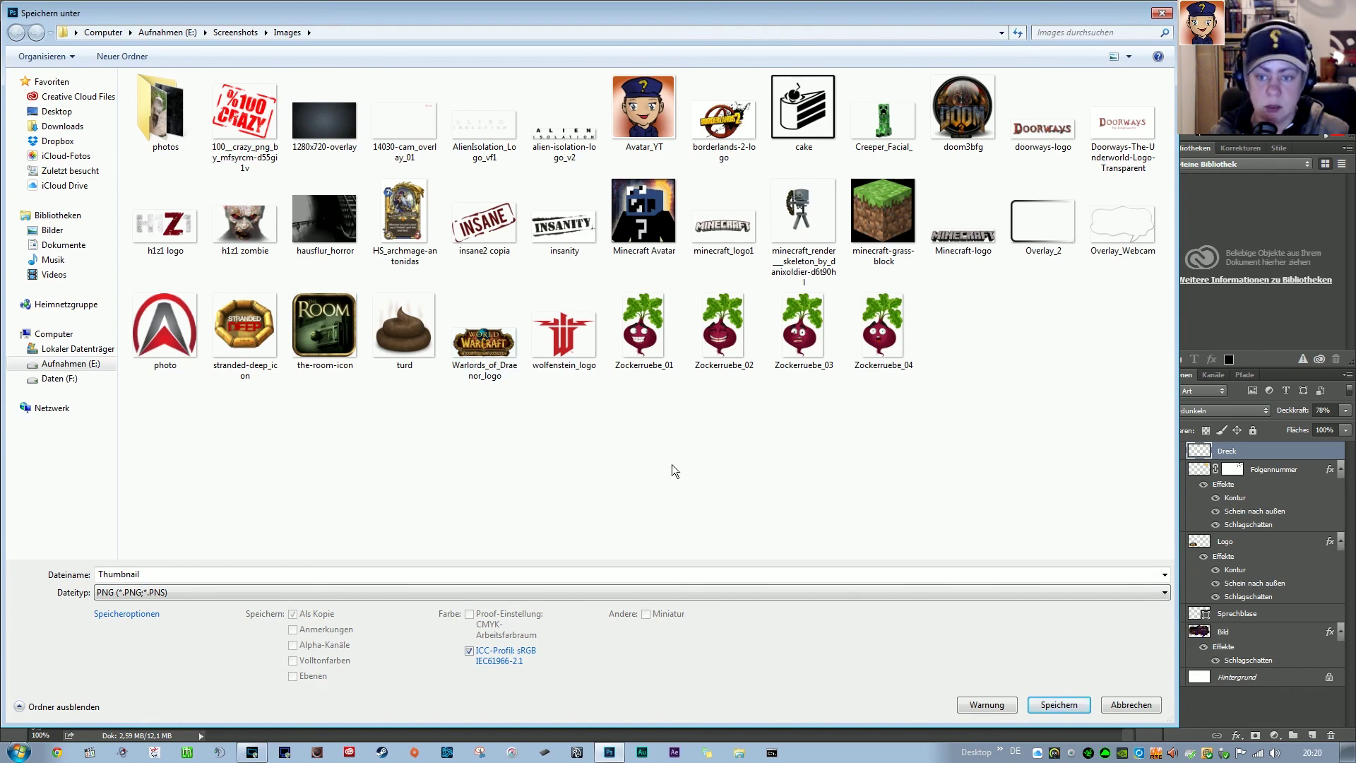
left_click_drag(159, 574, 79, 575)
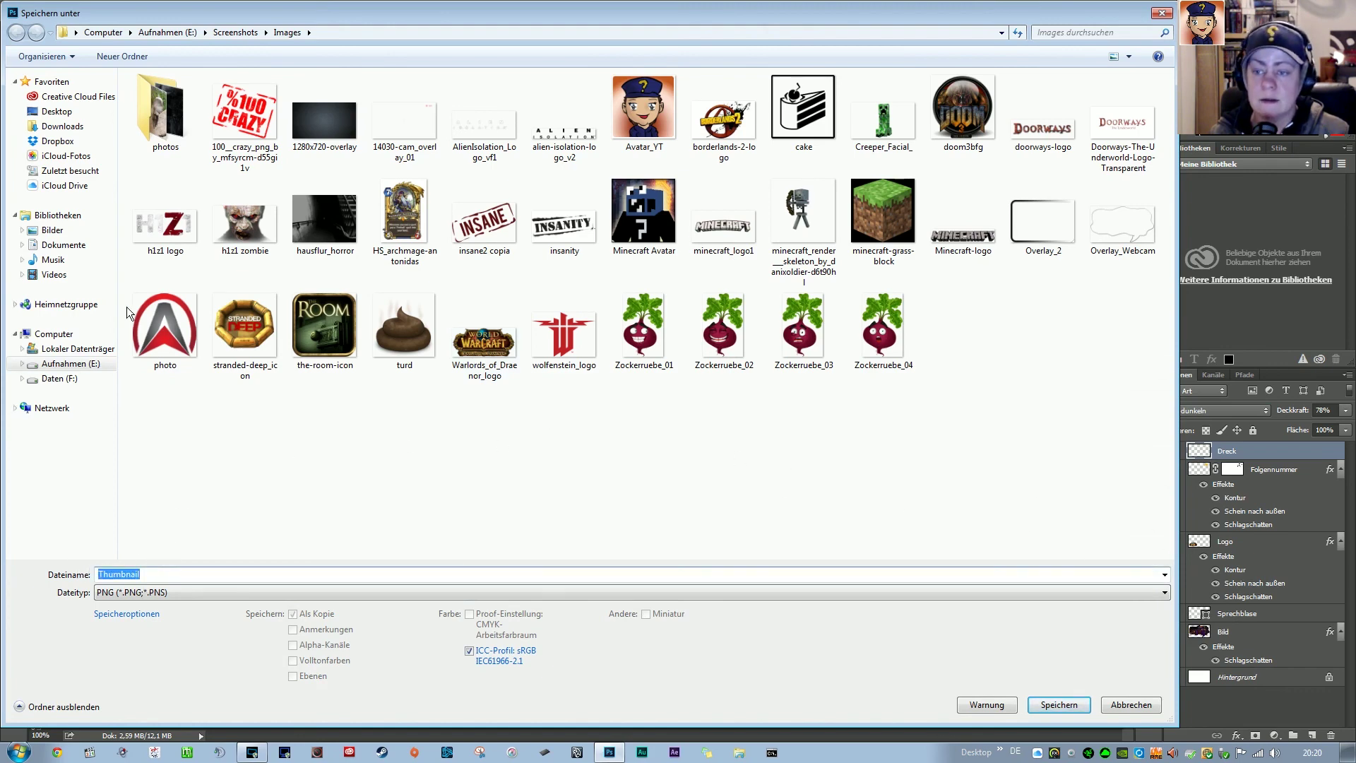
left_click(56, 112)
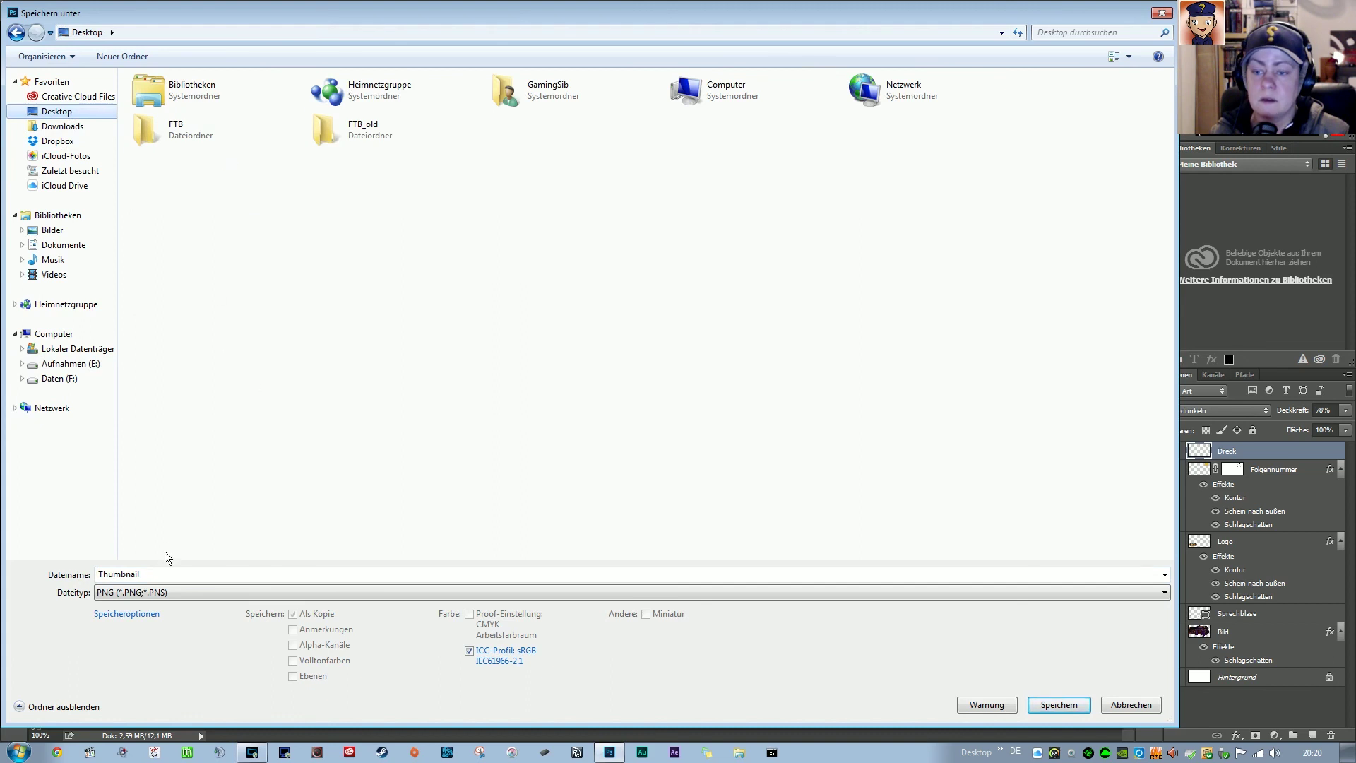
key("alt+n")
key("End")
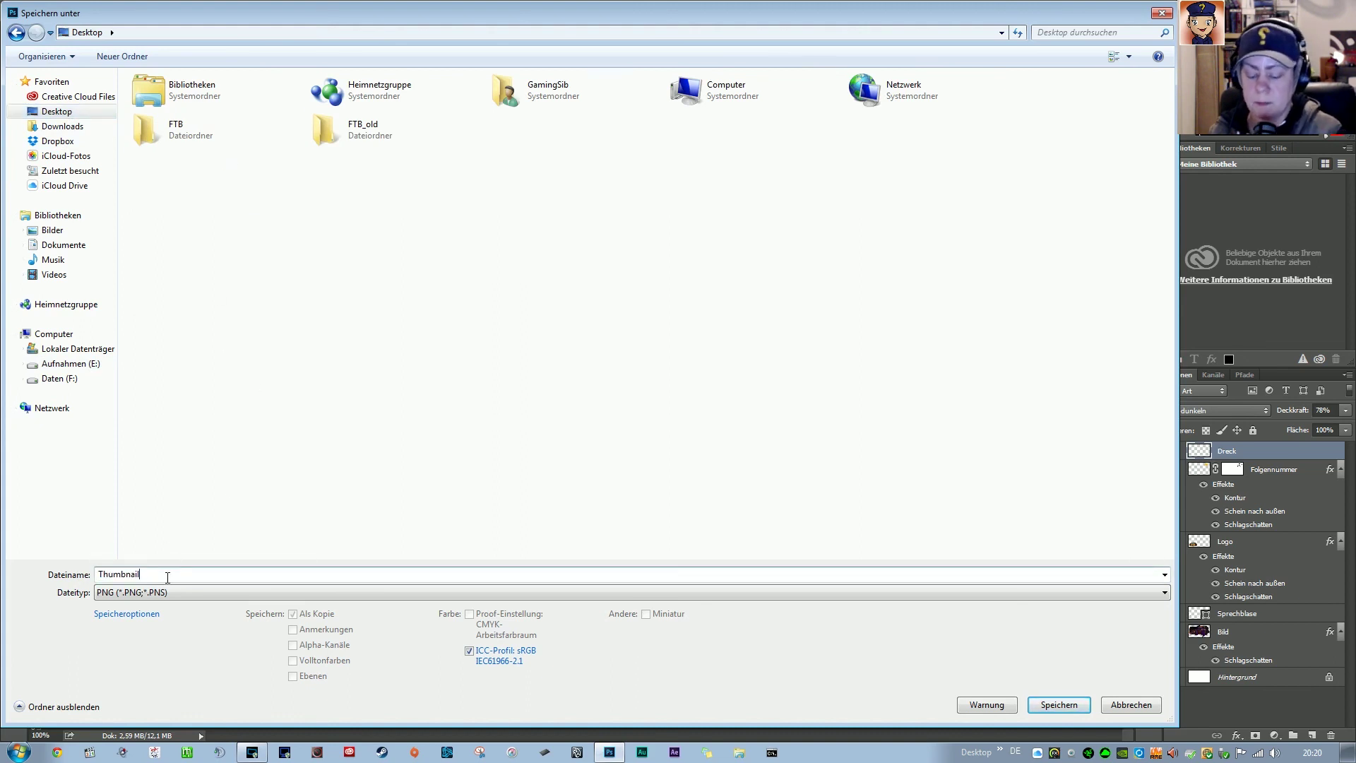
type("_WoW")
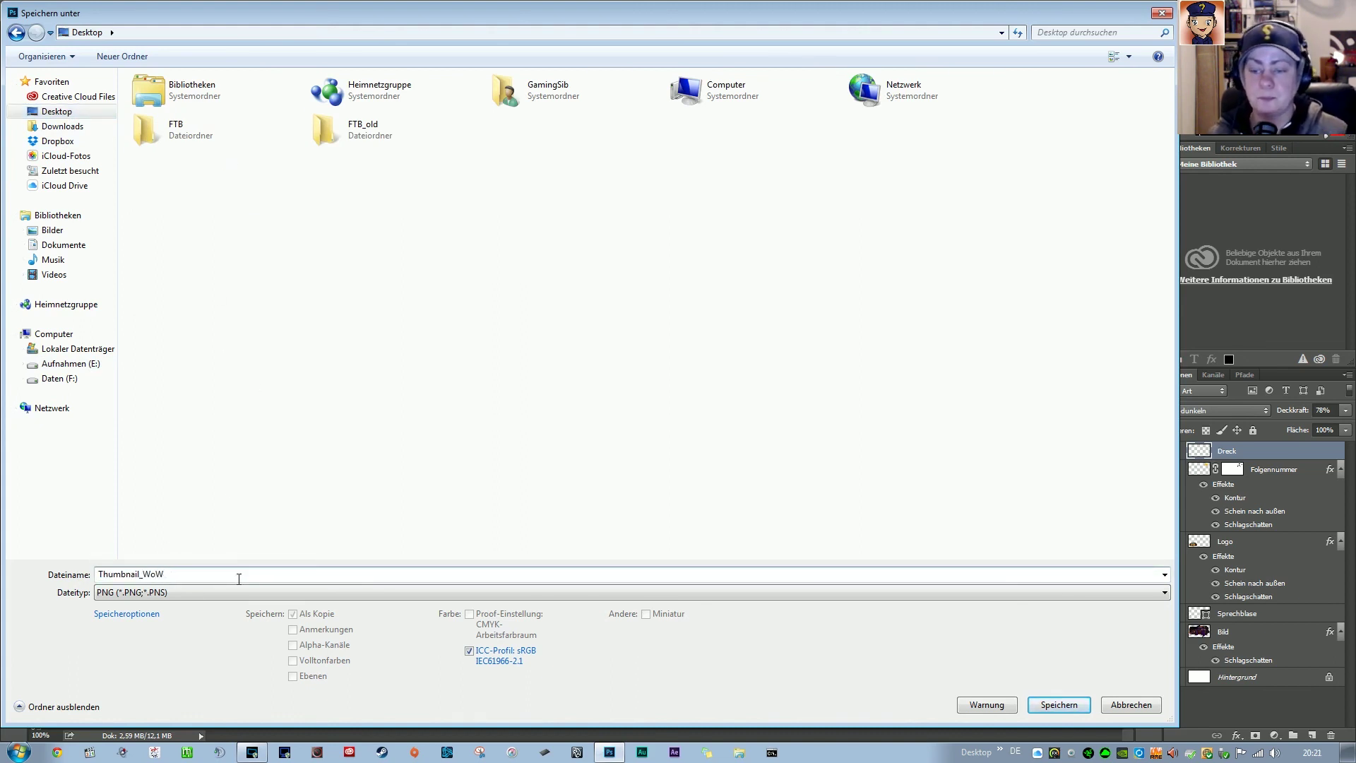
left_click(1056, 705)
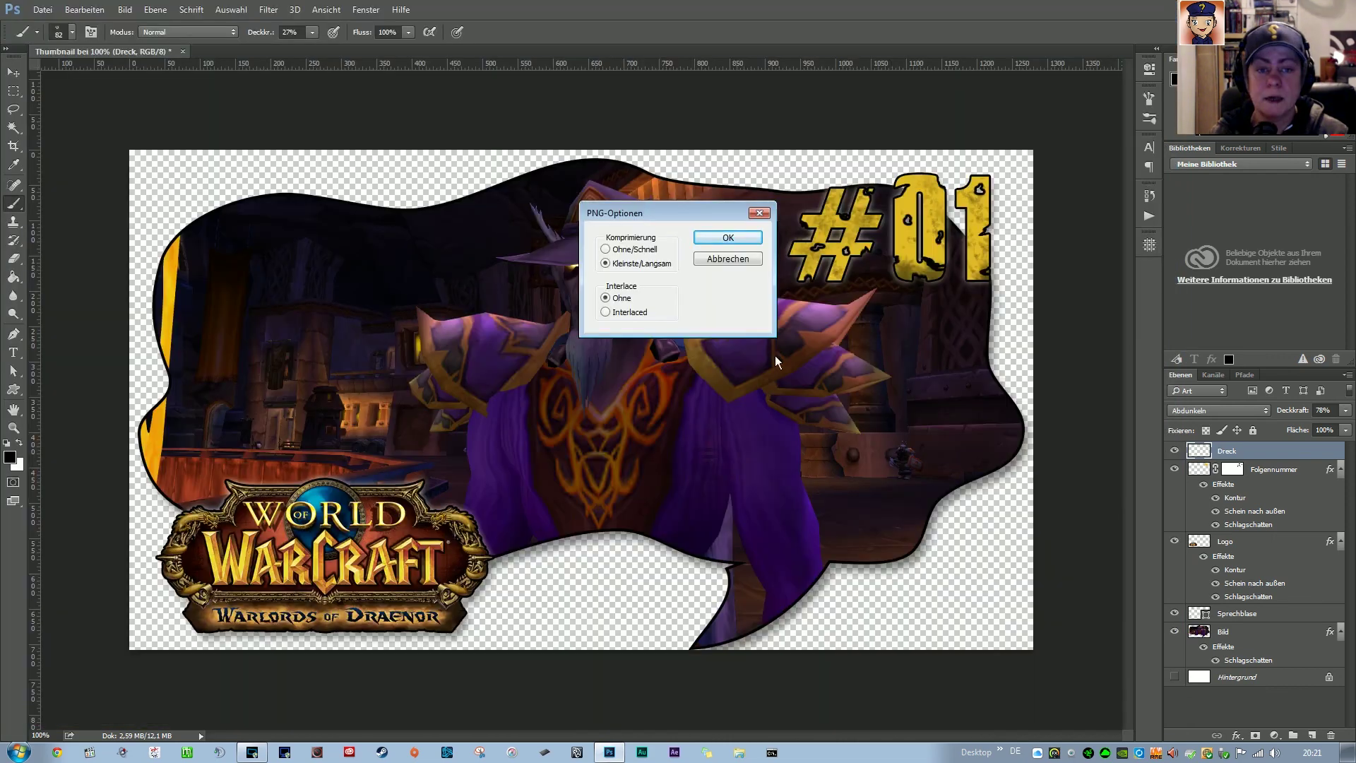
left_click(732, 236)
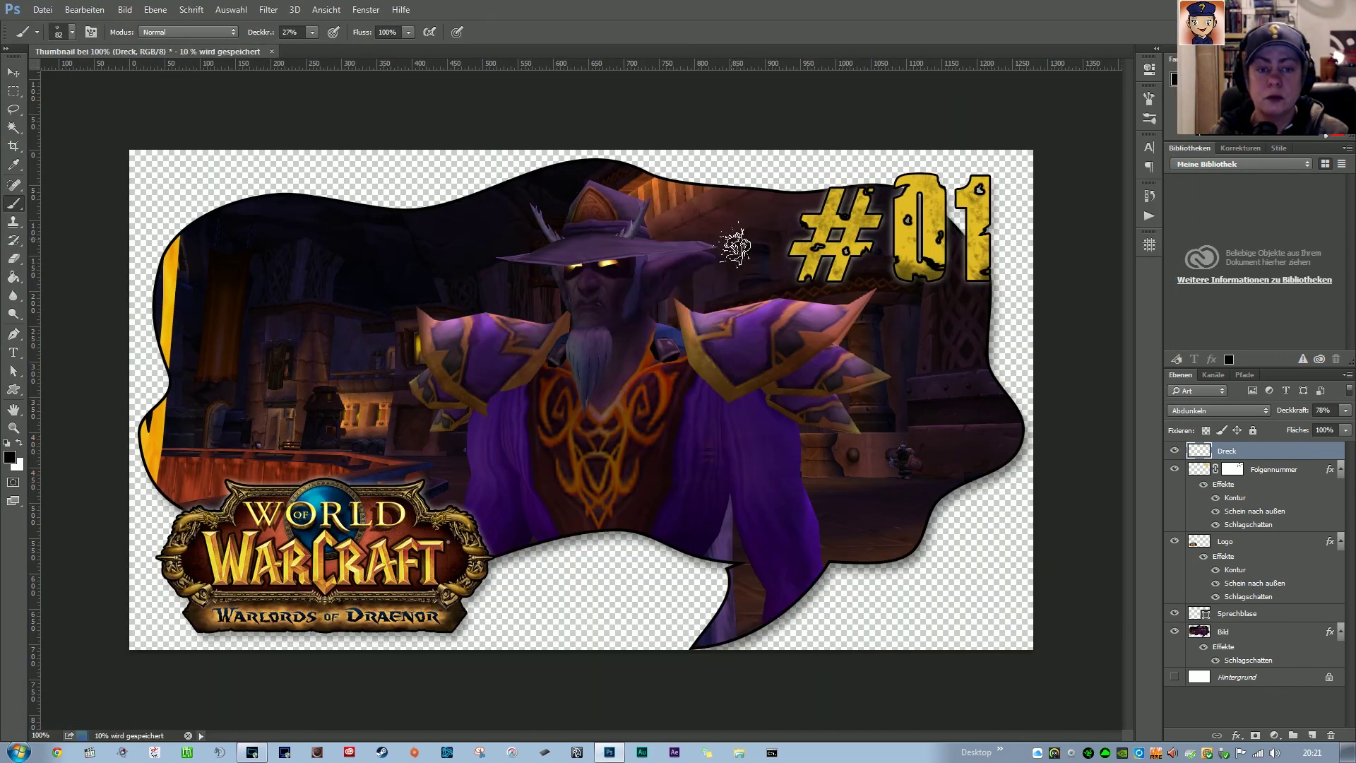
key("super+d")
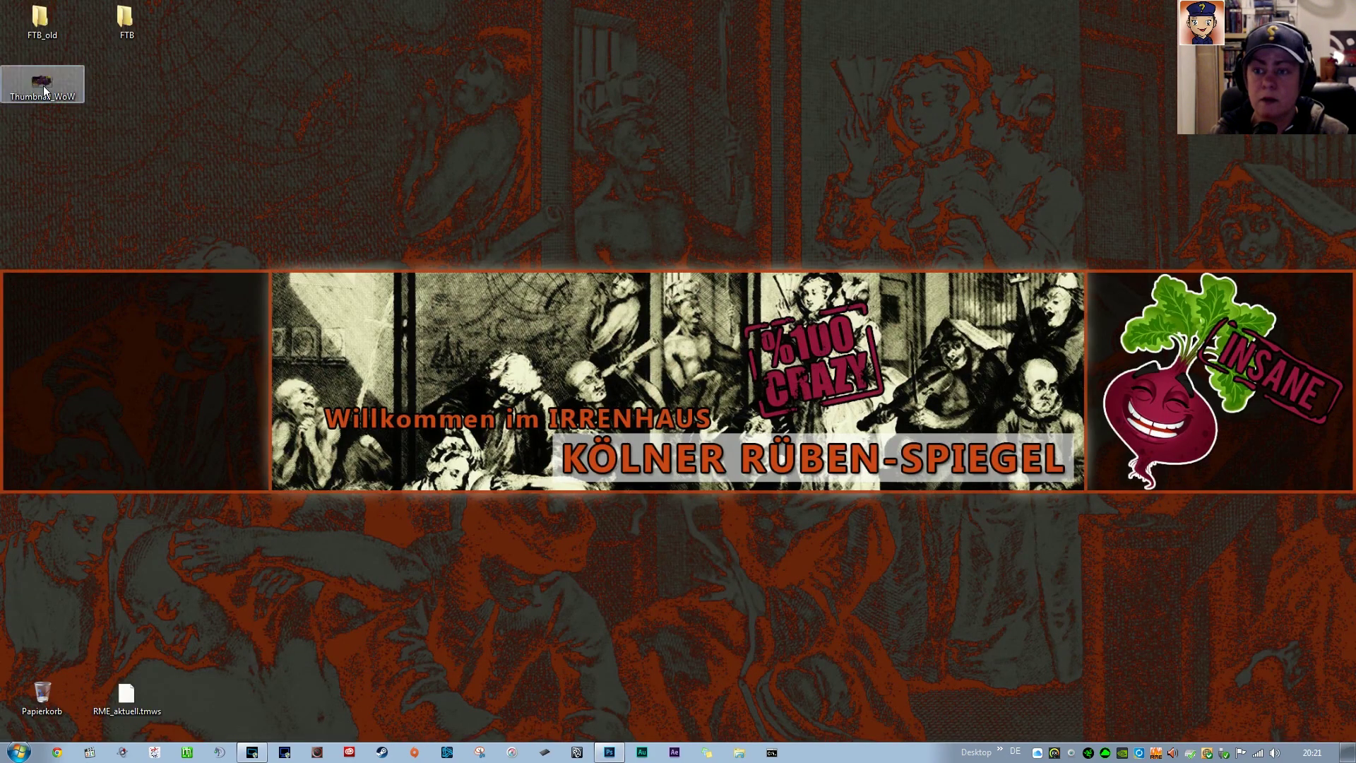
Move Thumbnail_WoW to the desktop's middle and preview it
left_click_drag(44, 78, 594, 141)
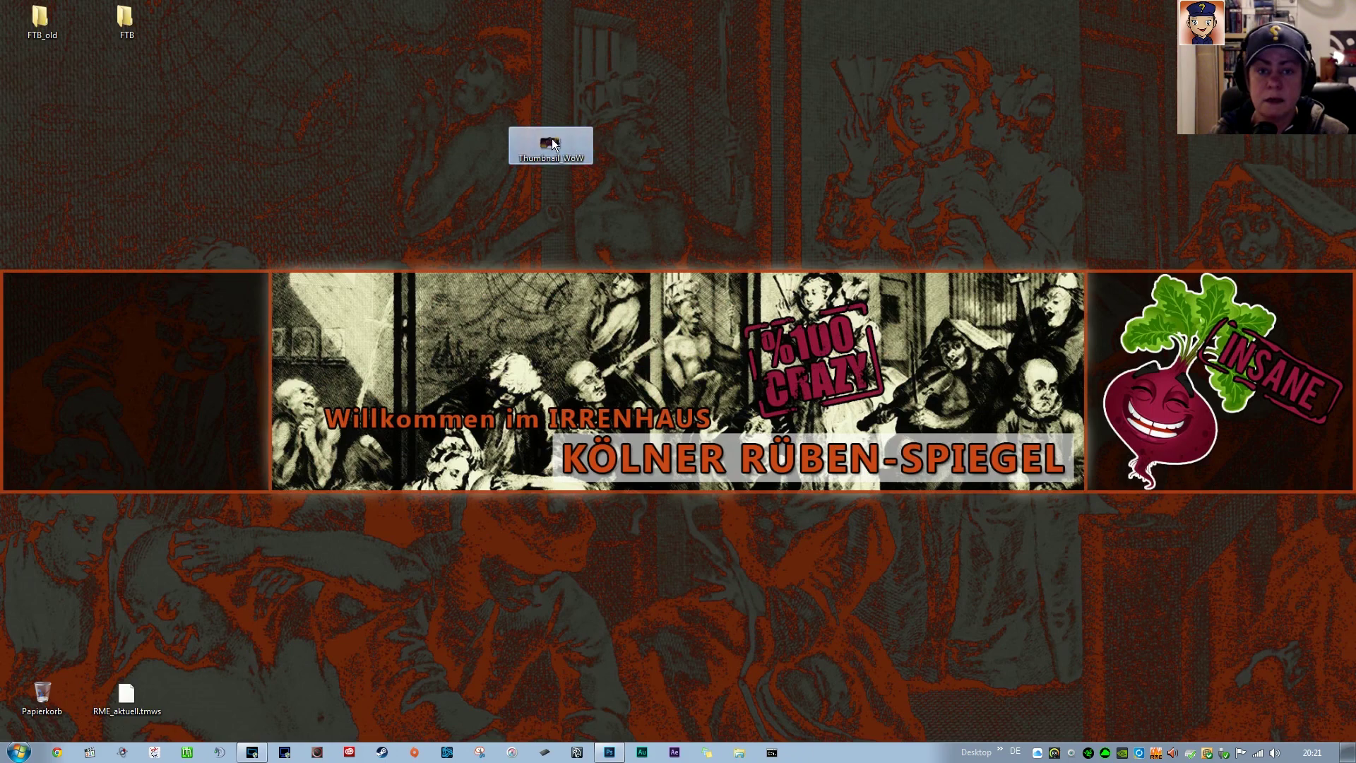
double_click(553, 142)
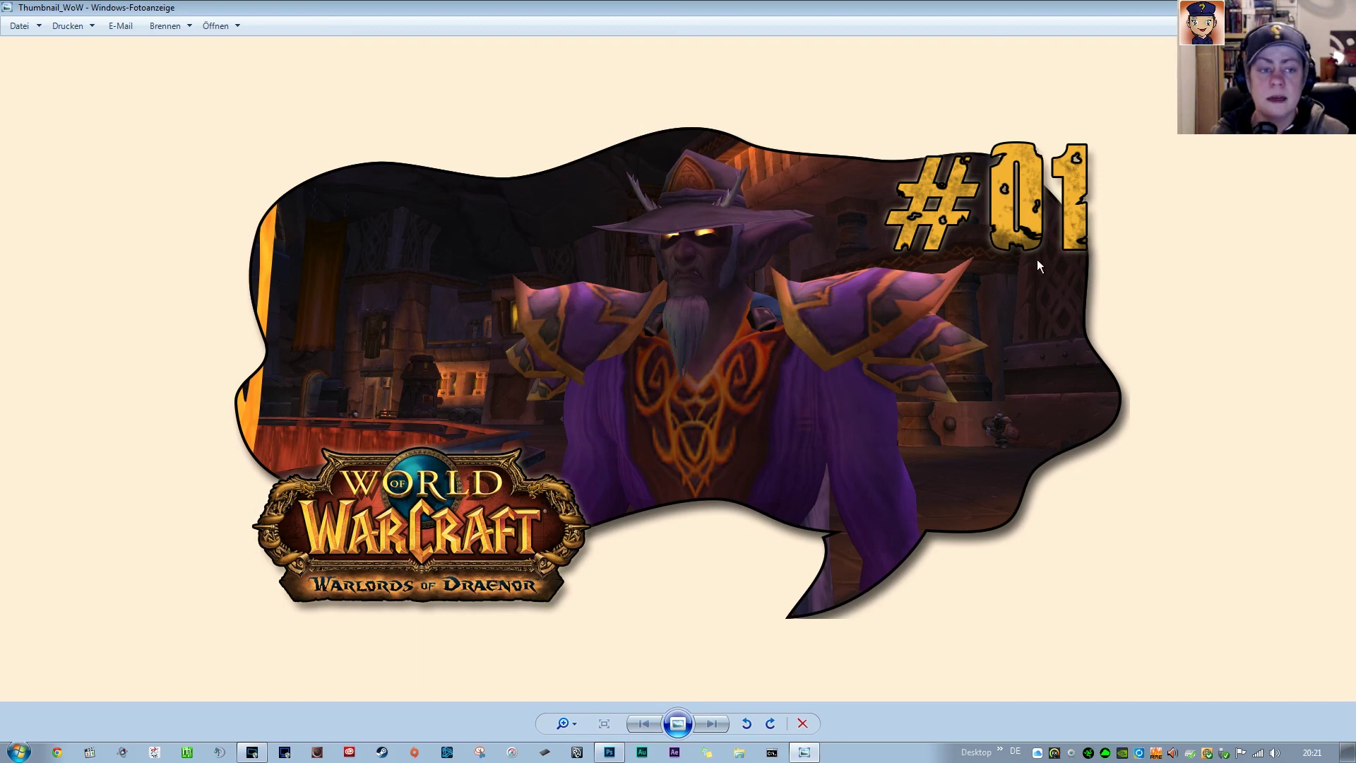
key("alt+F4")
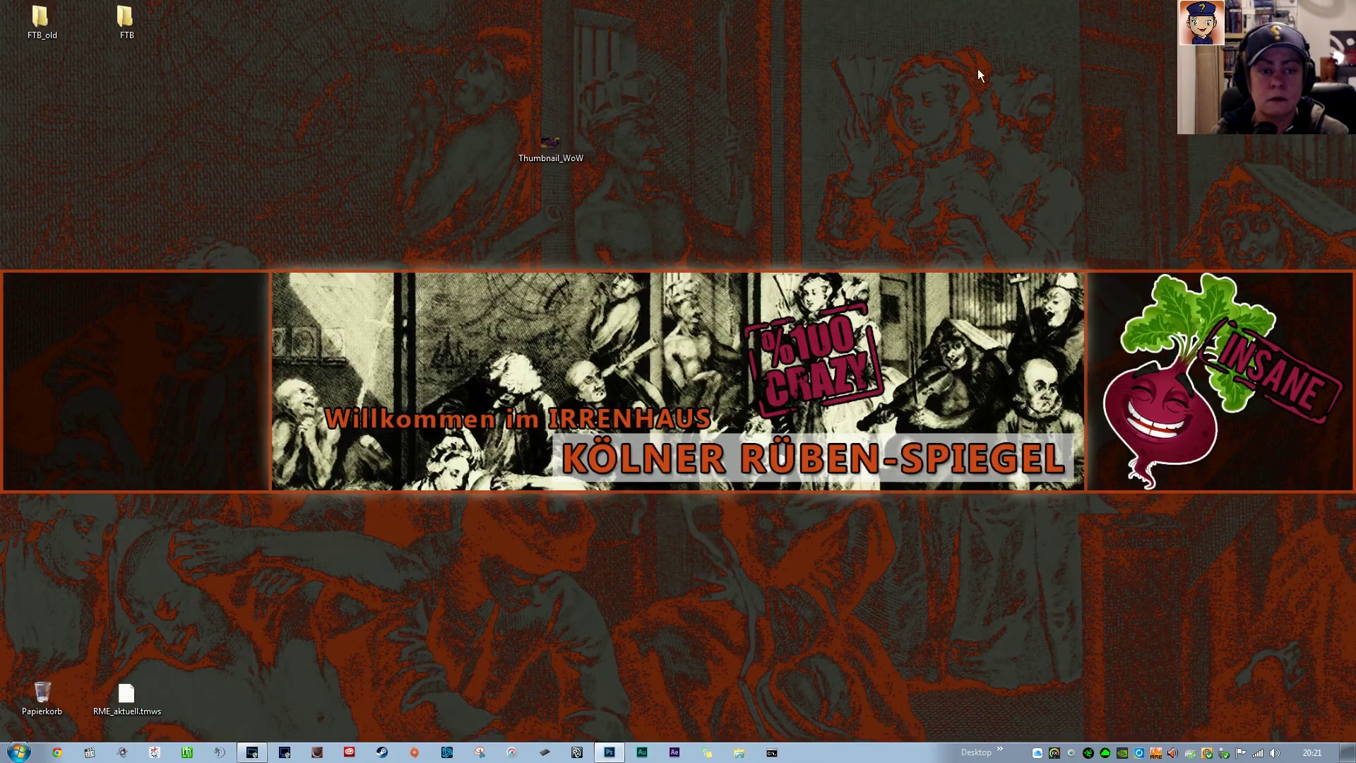
Open Thumbnail_WoW in Windows-Fotoanzeige to check it, then return to Photoshop
right_click(551, 141)
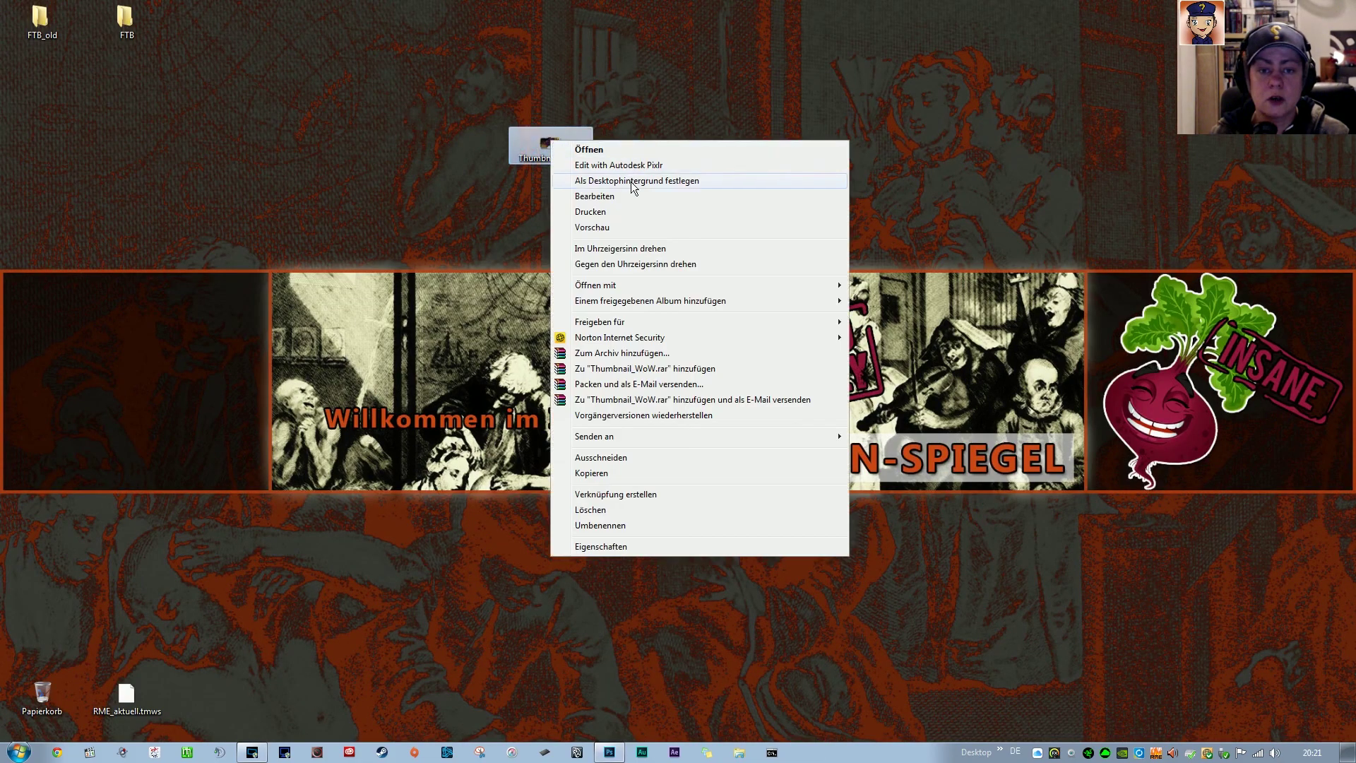
mouse_move(595, 285)
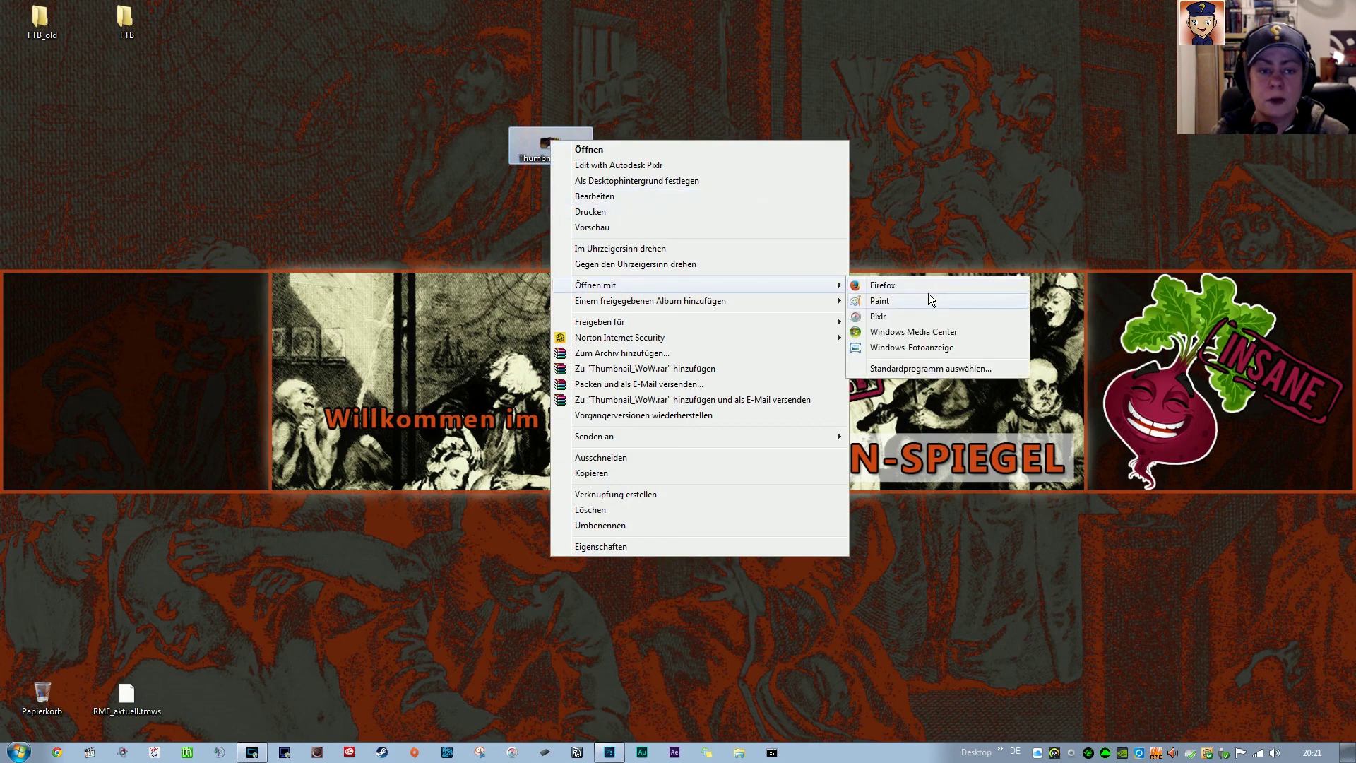
left_click(922, 347)
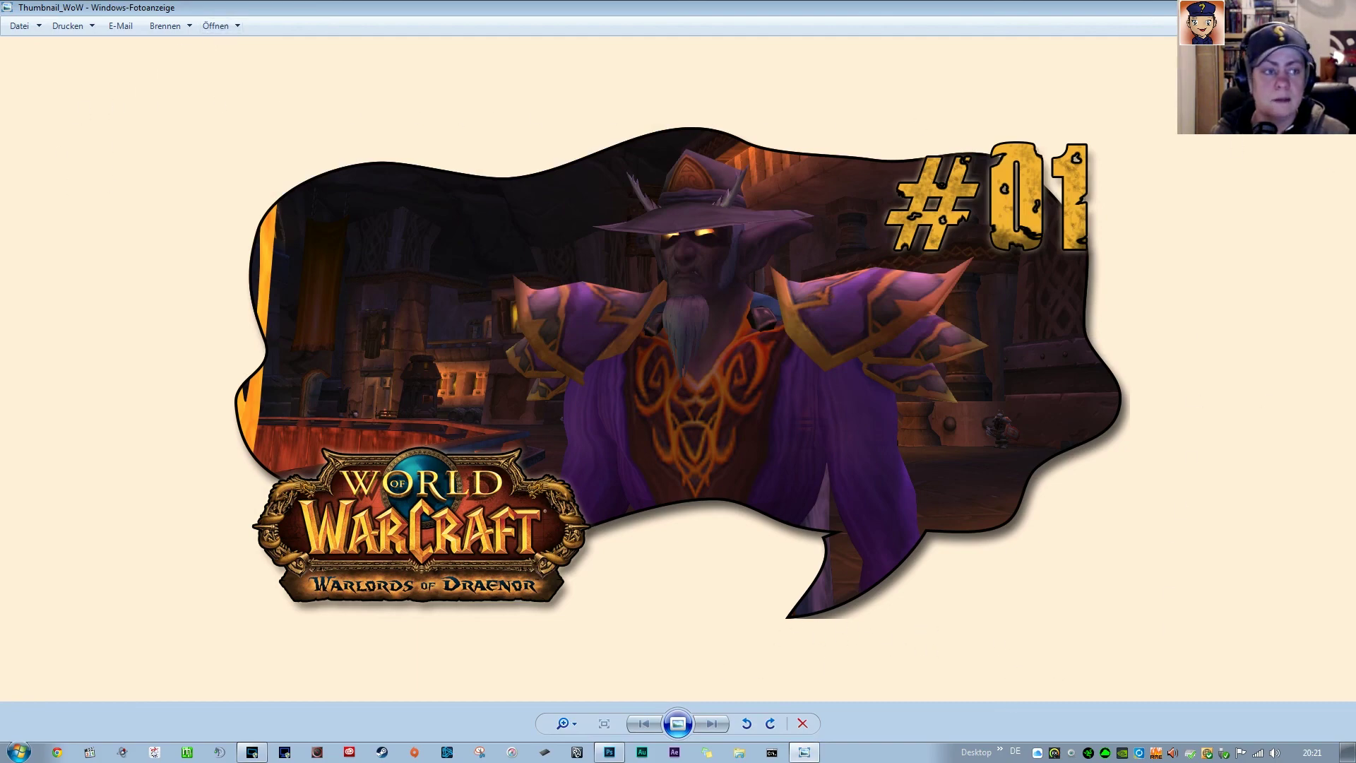
left_click(1343, 7)
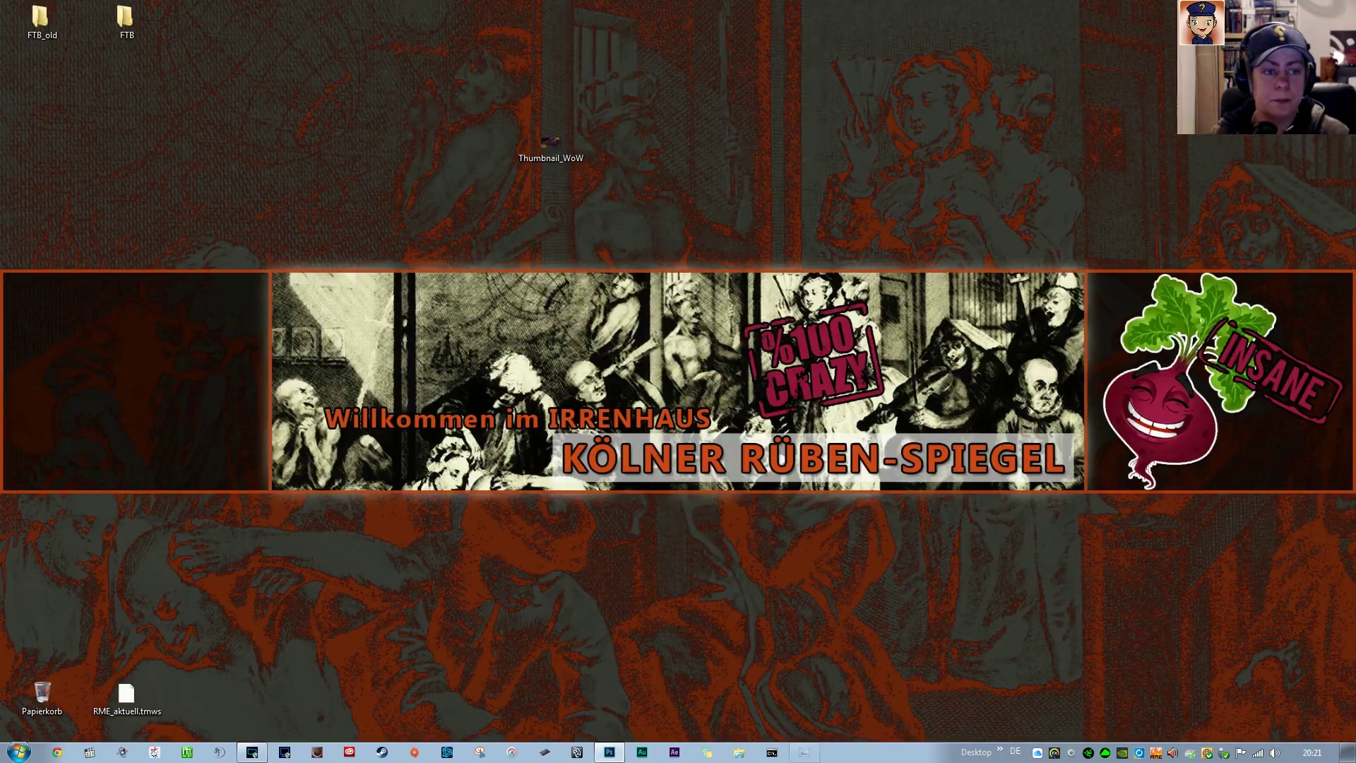
left_click(616, 757)
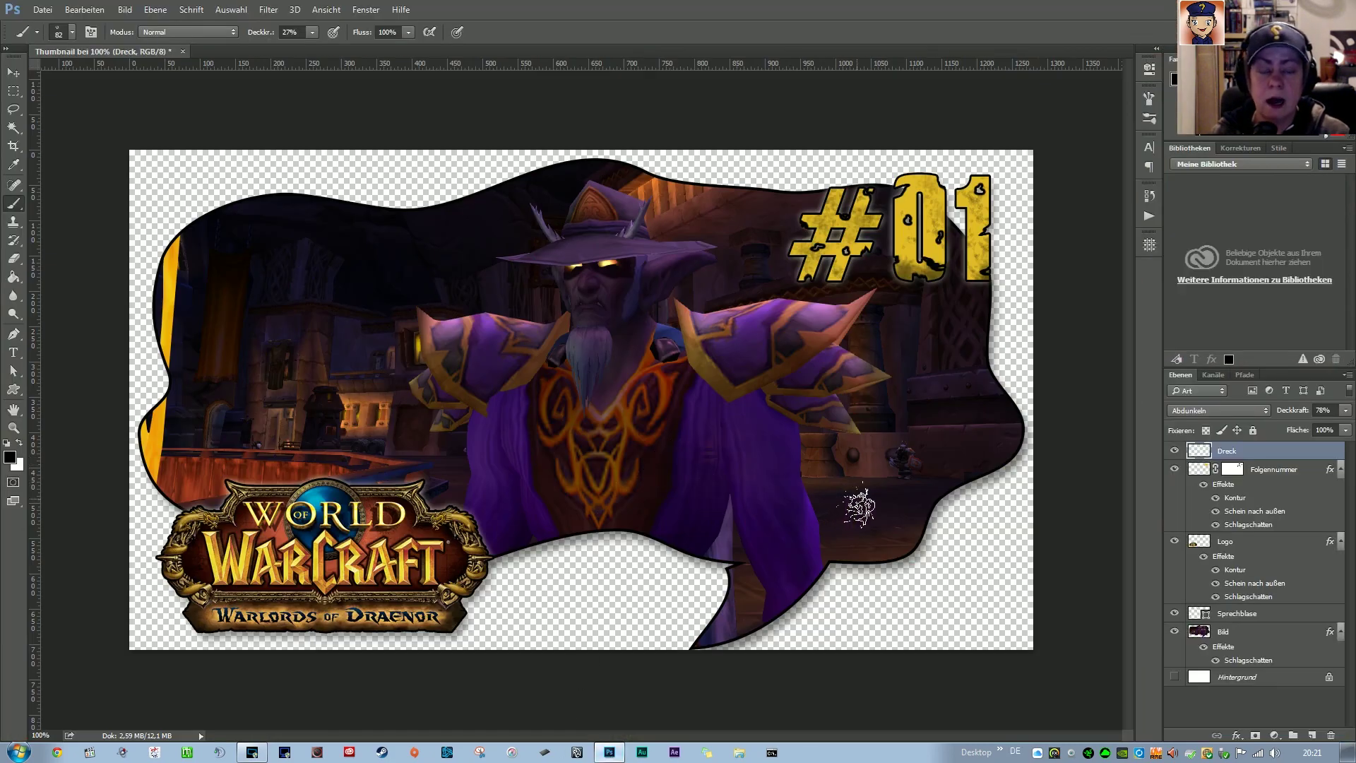